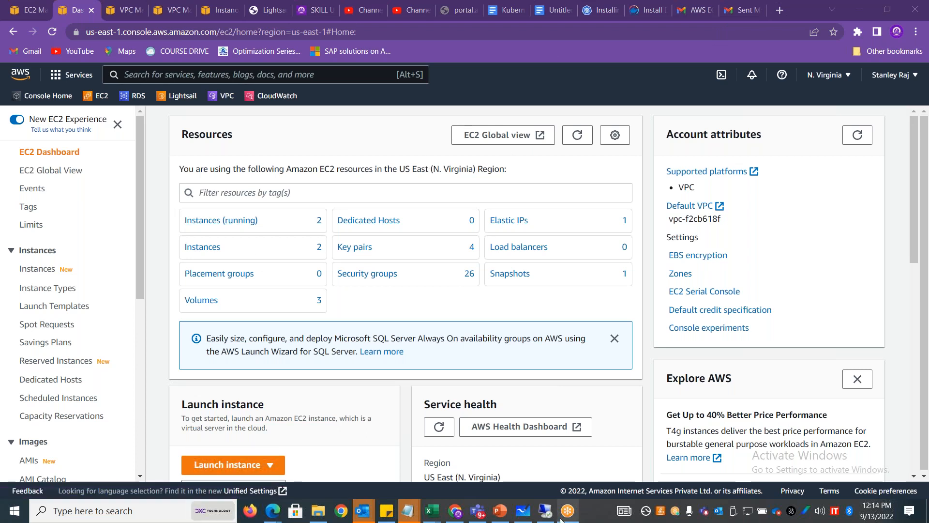
# Switch to the remote Windows server session, open Server Manager and dismiss the Windows Admin Center notice
pyautogui.click(545, 511)
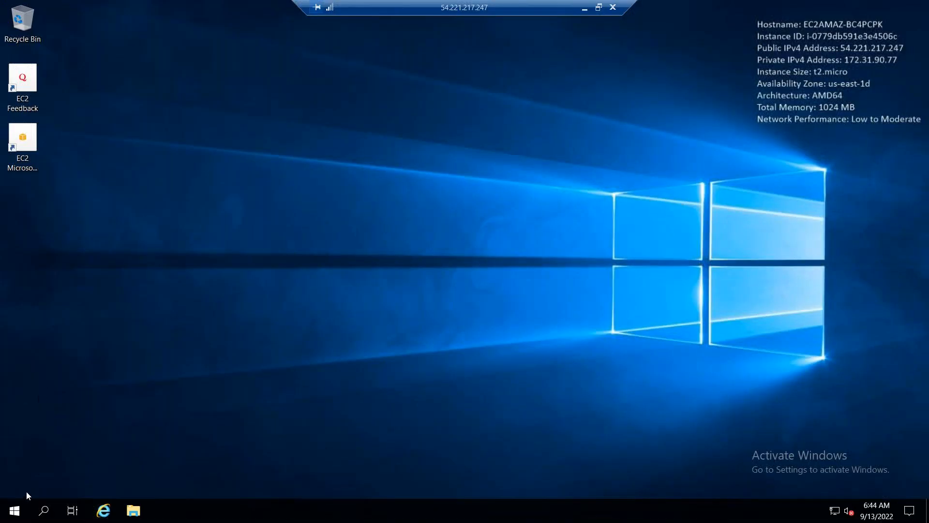
pyautogui.rightClick(13, 514)
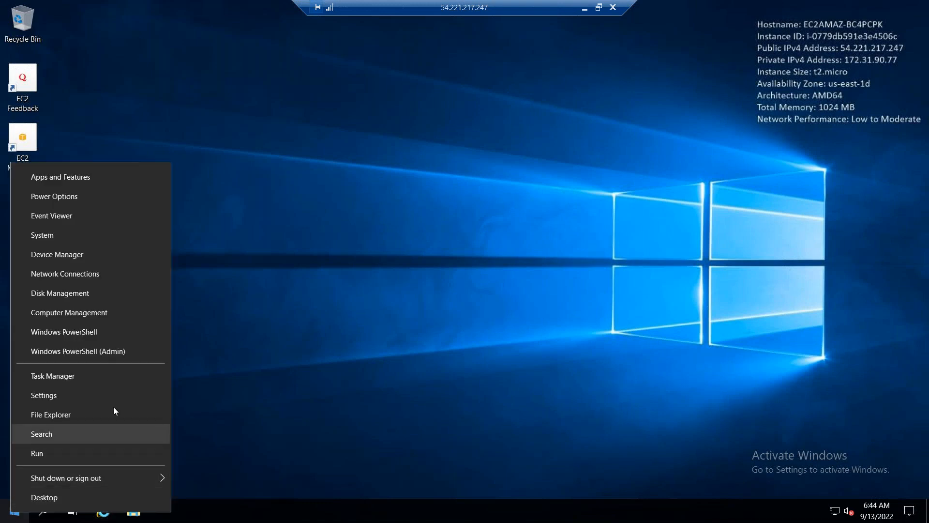
pyautogui.click(282, 328)
pyautogui.click(14, 511)
pyautogui.click(220, 184)
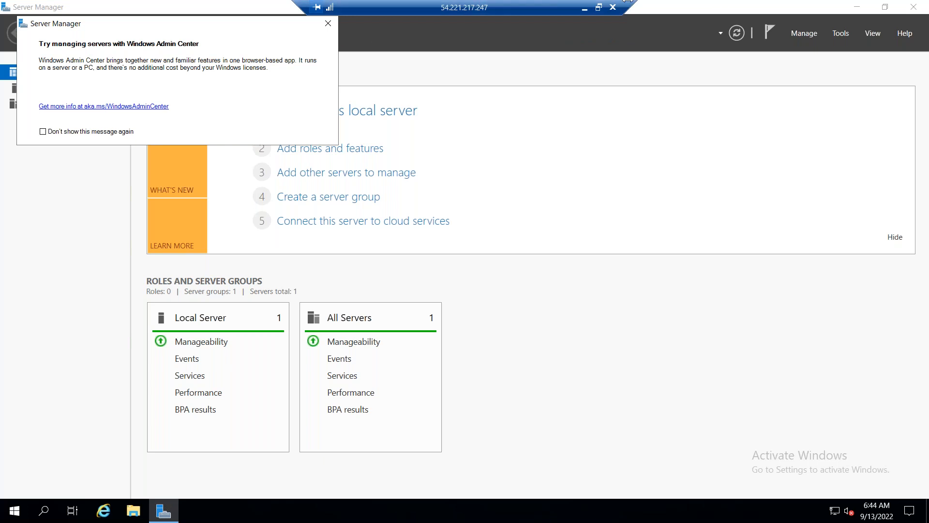
pyautogui.click(328, 24)
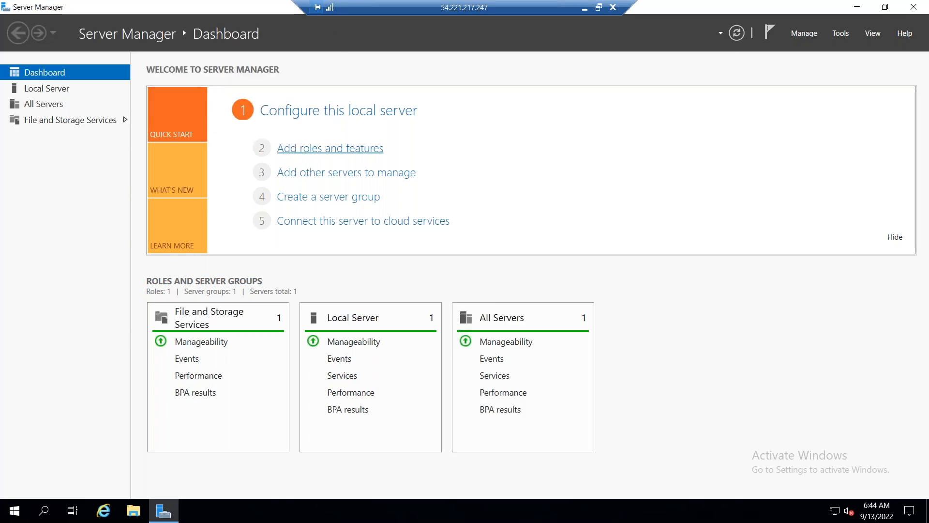
# Start the Add Roles and Features Wizard with role-based or feature-based installation and advance to the server role selection
pyautogui.click(296, 148)
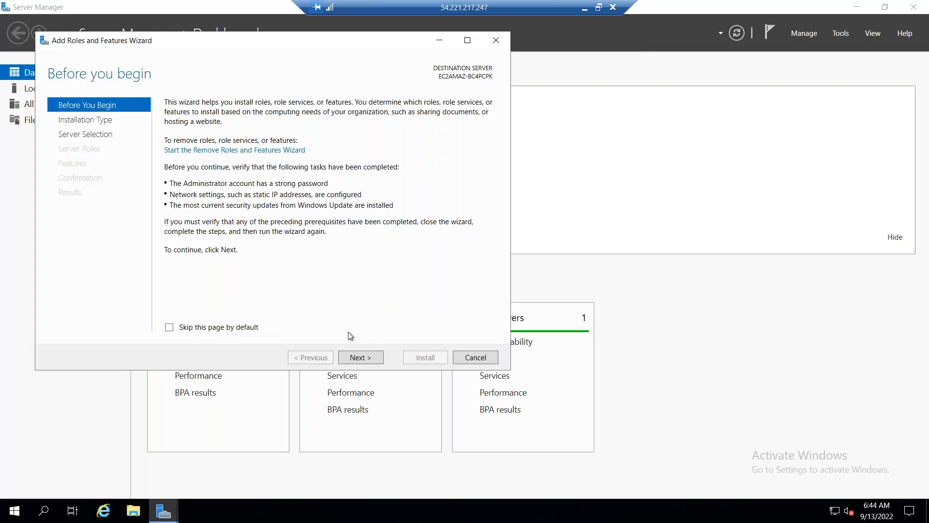
pyautogui.click(347, 357)
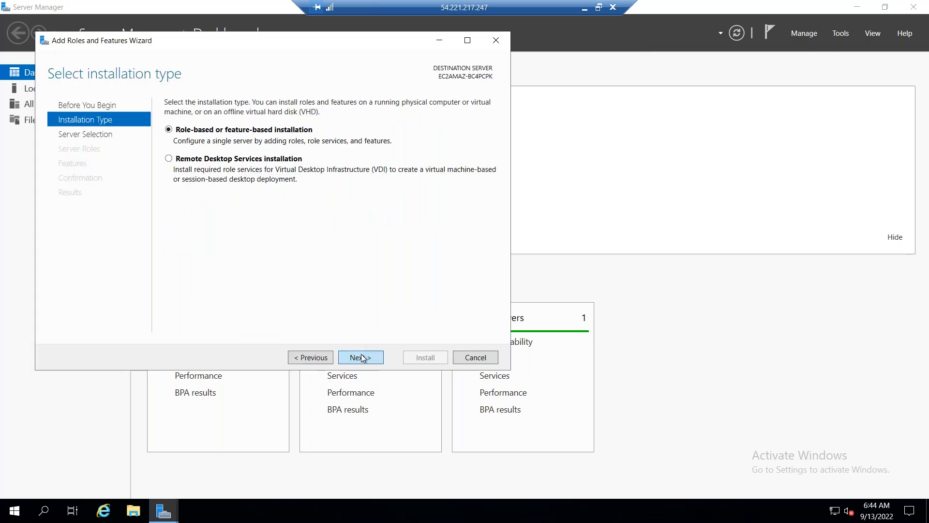
pyautogui.click(362, 357)
pyautogui.click(362, 357)
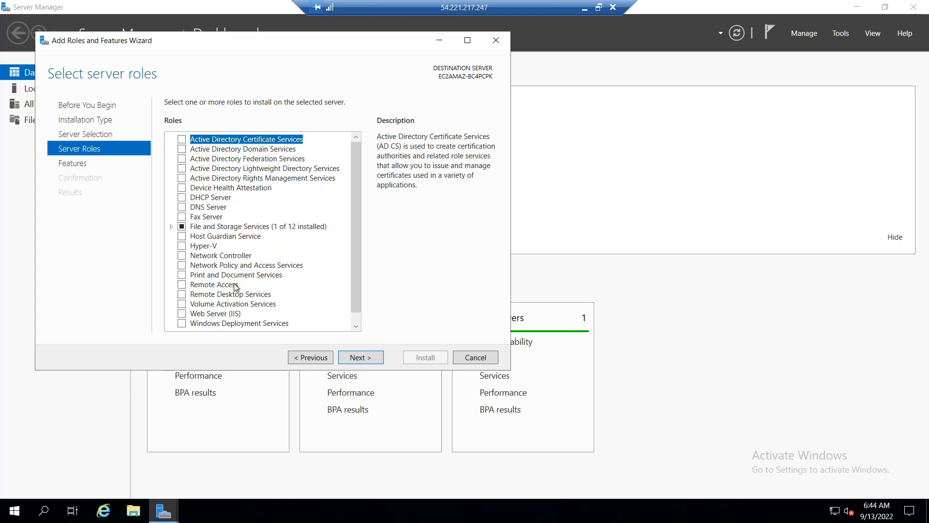
# Add the Web Server (IIS) role with its management tools, keeping the default features and role services
pyautogui.click(184, 315)
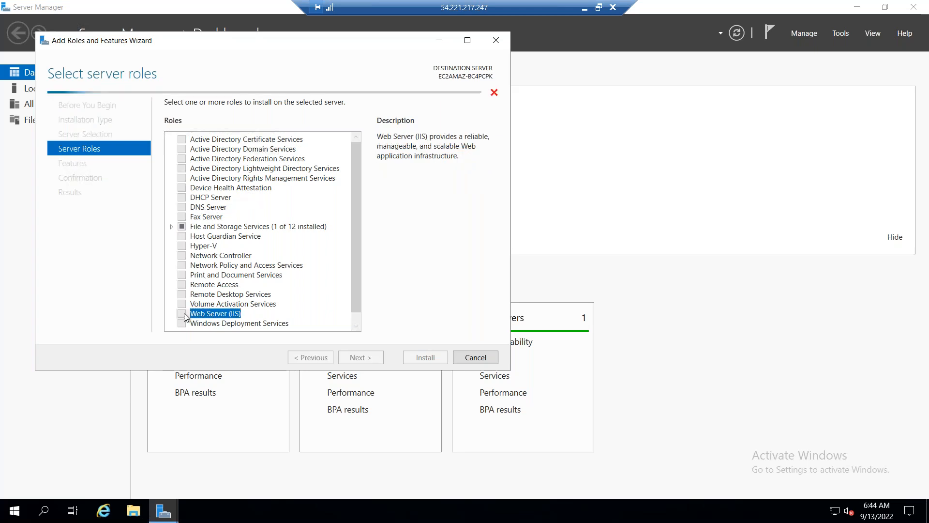
pyautogui.click(303, 301)
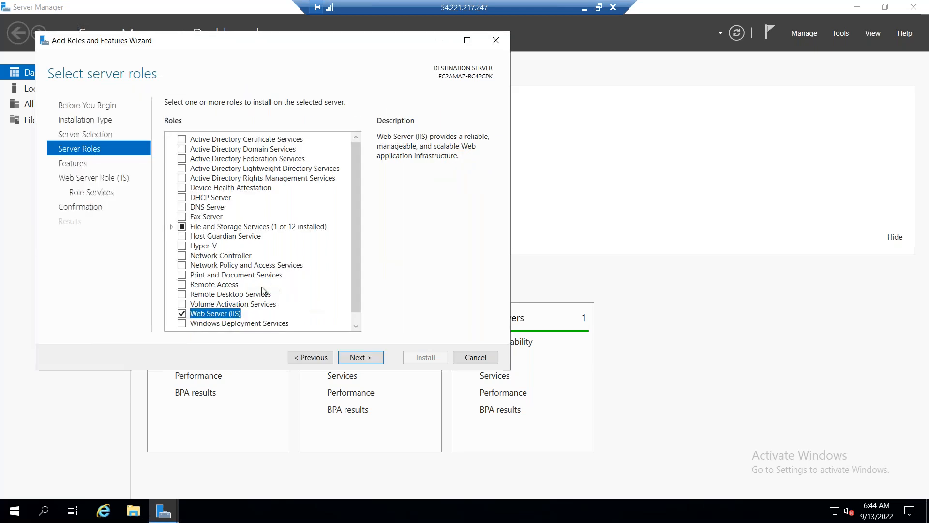
pyautogui.click(361, 358)
pyautogui.click(360, 357)
pyautogui.click(360, 357)
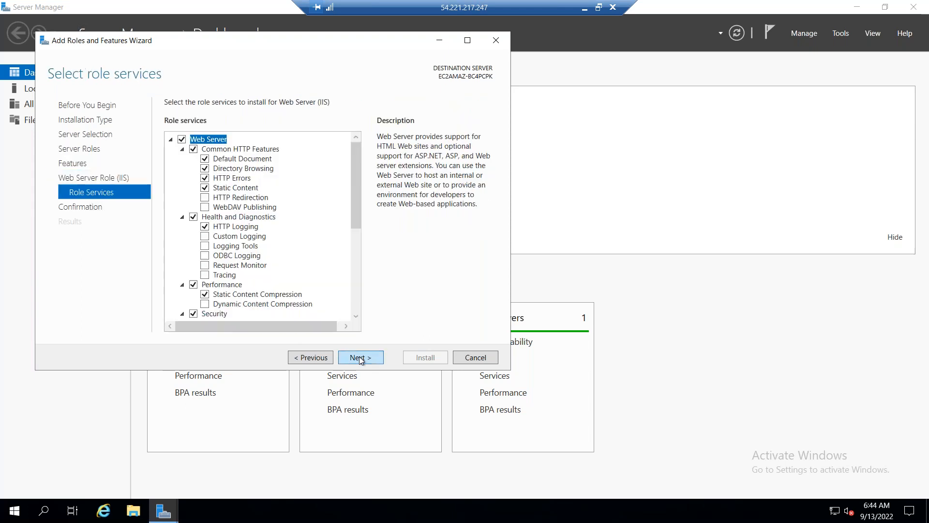
pyautogui.click(360, 358)
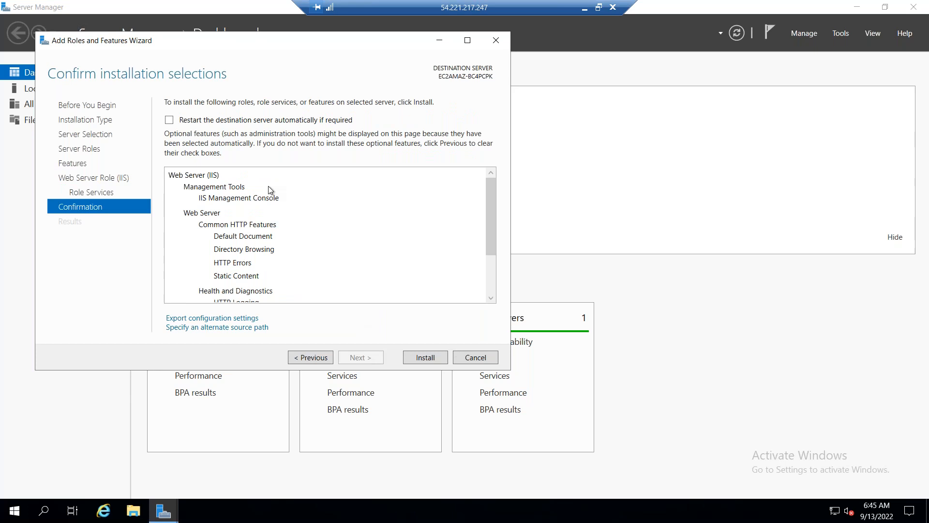
# Allow the destination server to restart automatically if required and start installing the Web Server (IIS) role
pyautogui.click(220, 120)
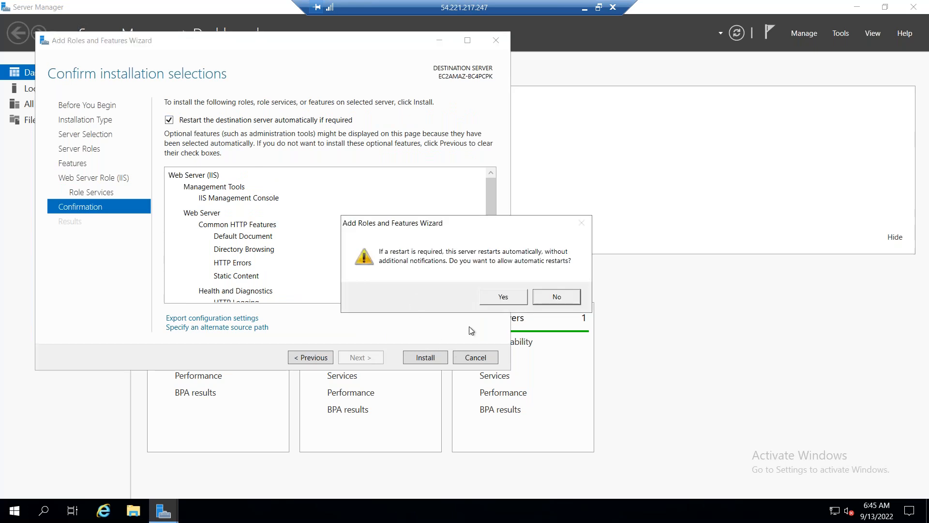
pyautogui.click(501, 297)
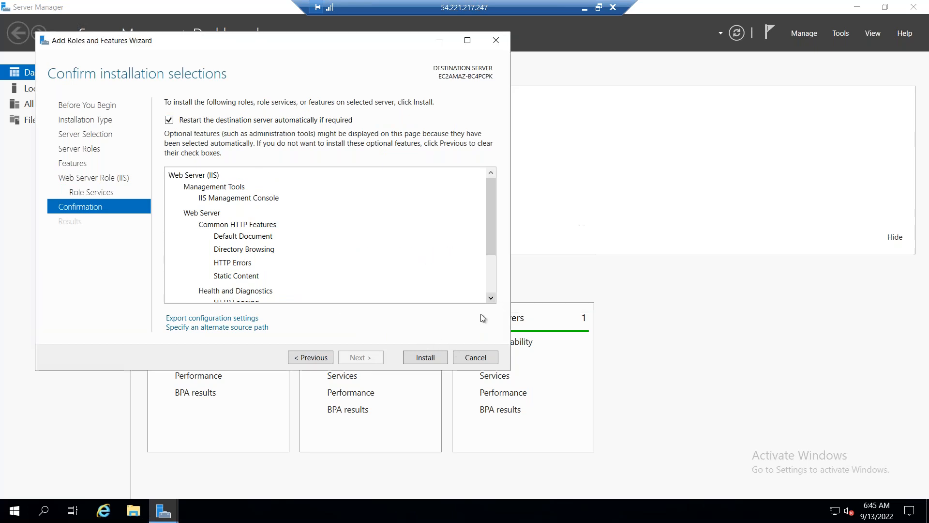
pyautogui.click(425, 357)
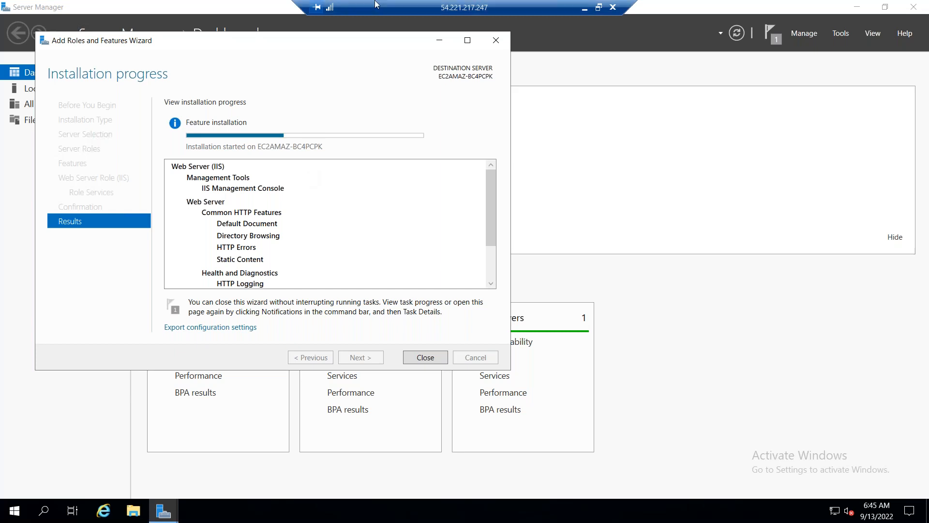
# Switch to the Book6 workbook in Excel and add a new worksheet named AMI after Sheet2
pyautogui.click(585, 11)
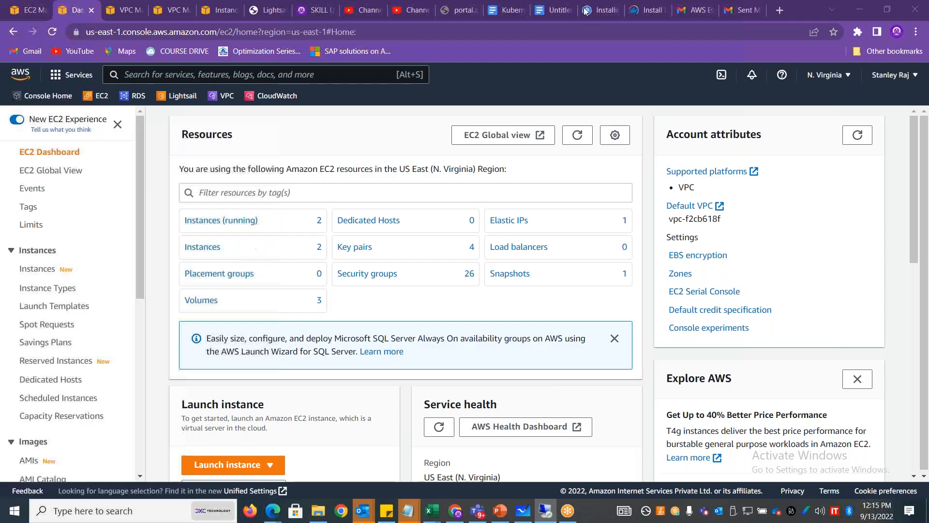
pyautogui.click(433, 517)
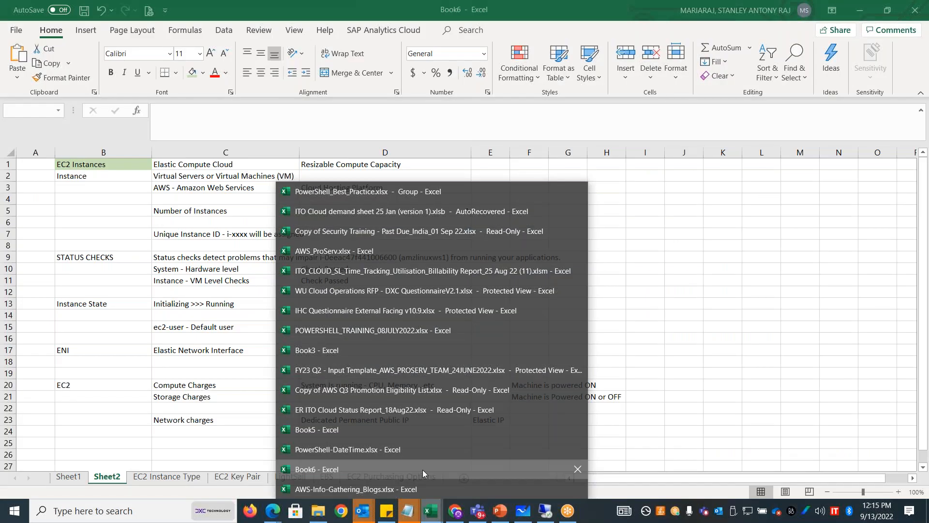
pyautogui.click(422, 469)
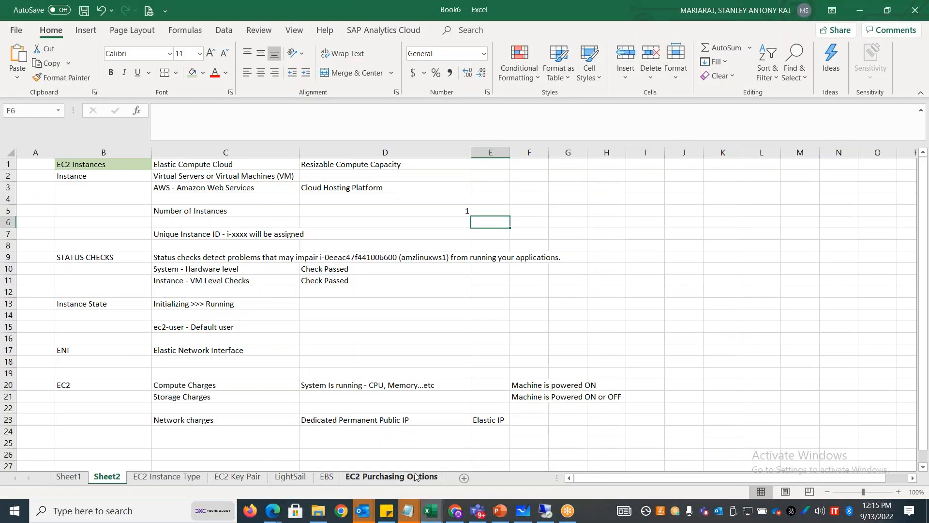
pyautogui.click(464, 478)
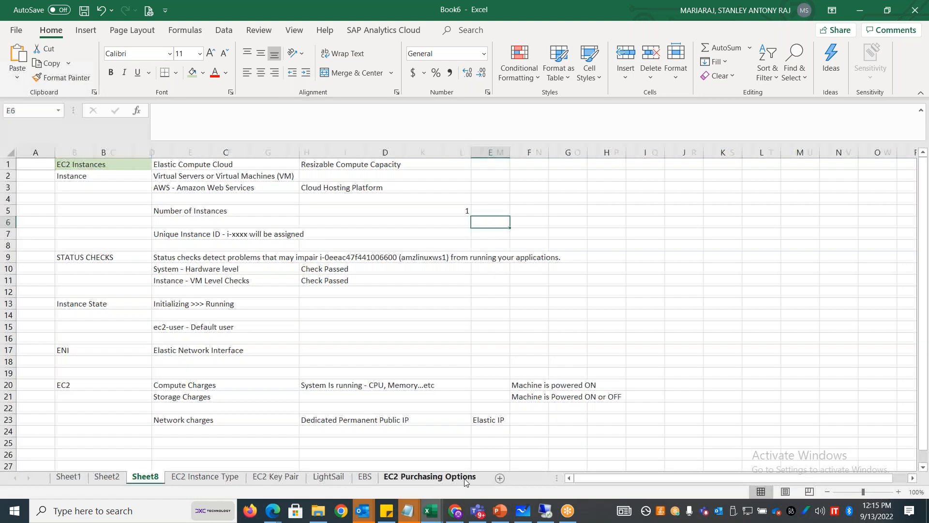
pyautogui.doubleClick(154, 477)
pyautogui.write('AMI')
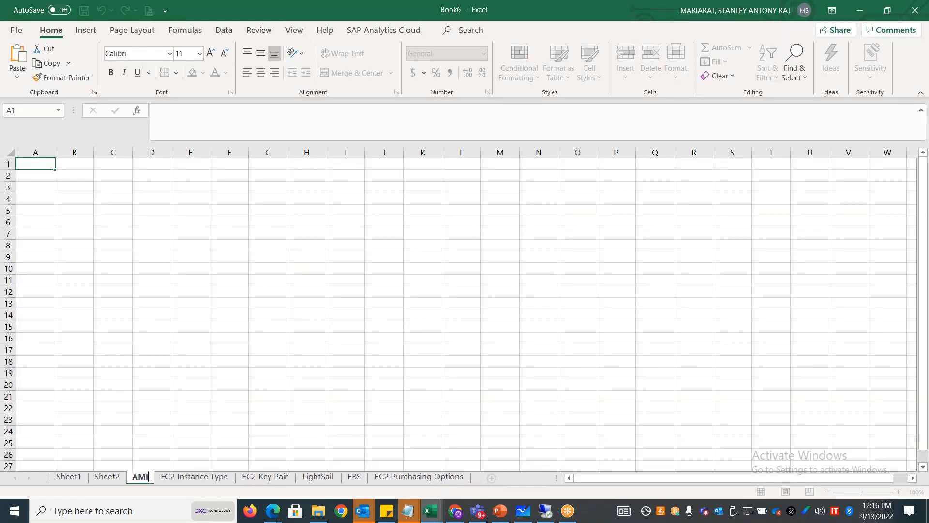
# Enter "AMI" in B1 and its meaning, "Amazon Machine Image", in C1
pyautogui.click(60, 164)
pyautogui.write('AI')
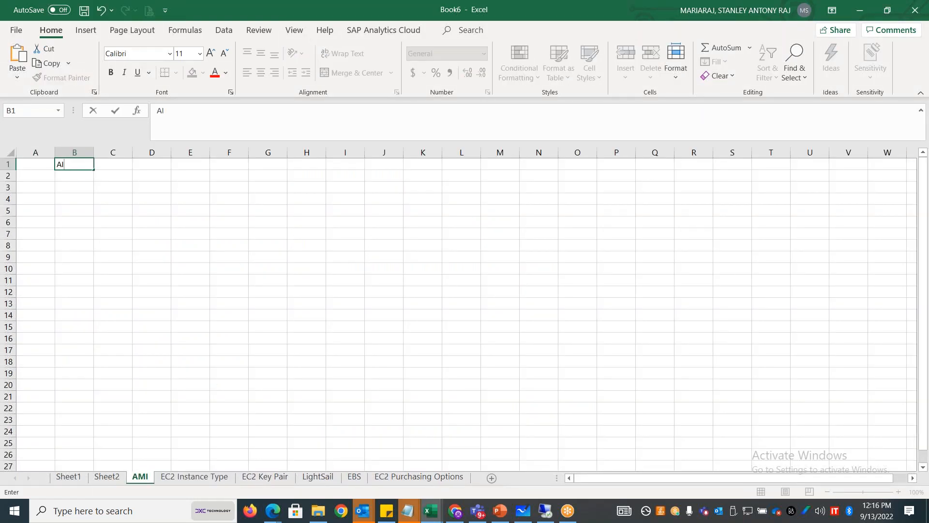
pyautogui.write('MI')
pyautogui.press('Tab')
pyautogui.write('Amazon Machine Image')
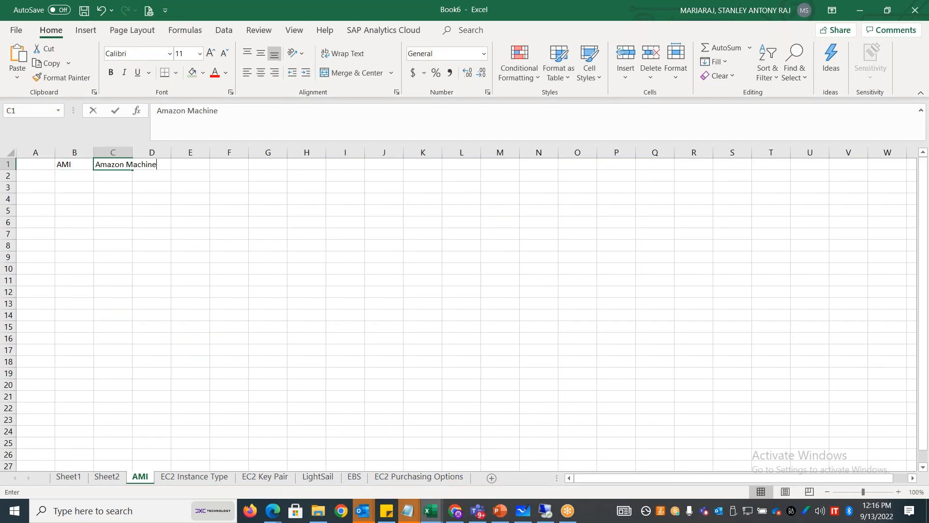
pyautogui.press('Down')
pyautogui.press('Down')
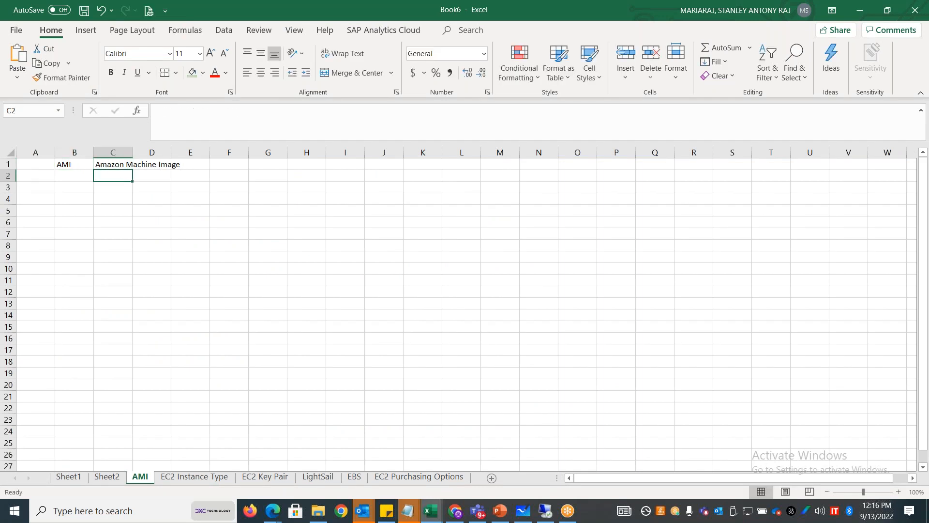
# Widen column C and enter "Create Instance" in C3 and "Configure all the required settings and install tools, apps..." in C4
pyautogui.moveTo(131, 148); pyautogui.dragTo(245, 150)
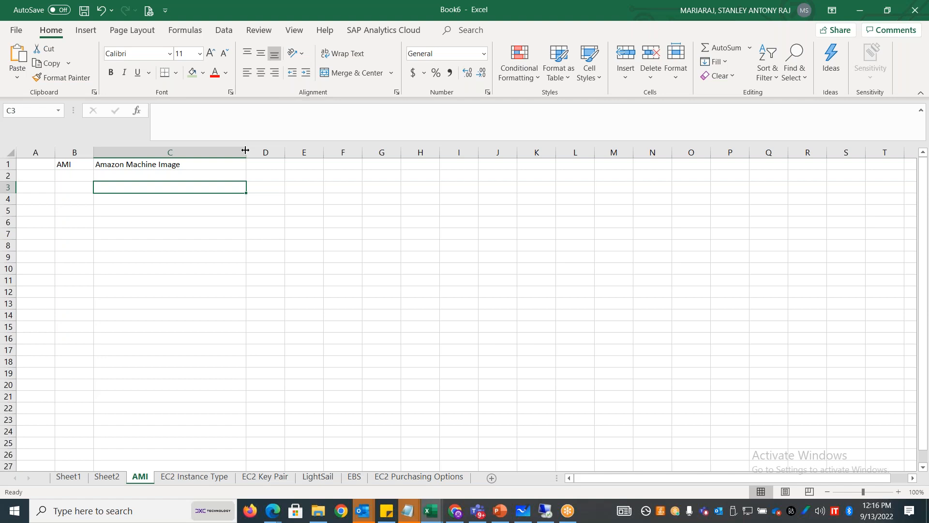
pyautogui.write('Create ')
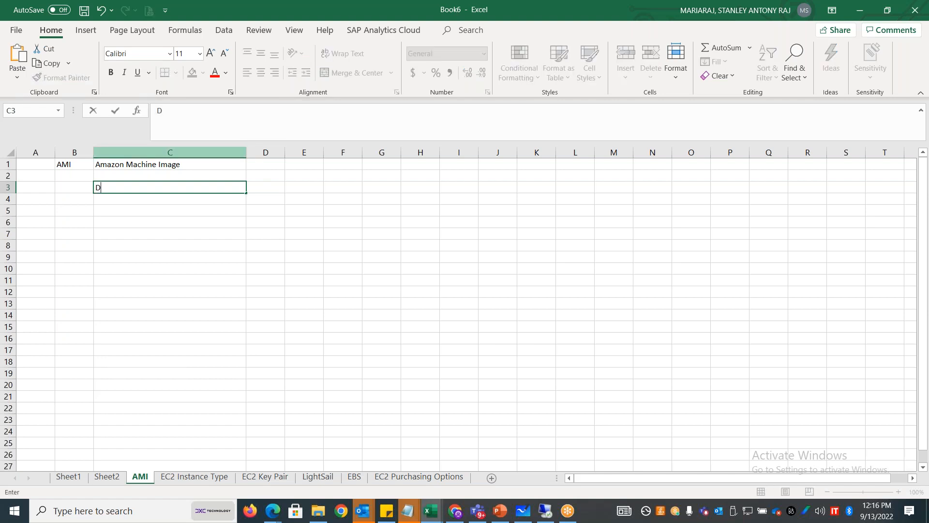
pyautogui.write('Instance')
pyautogui.press('Return')
pyautogui.write('Conf')
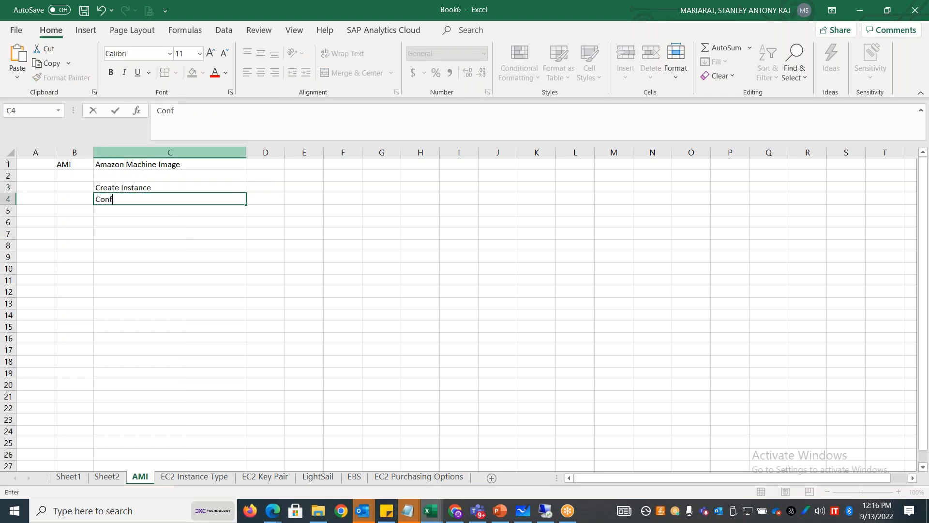
pyautogui.write('igure all the require')
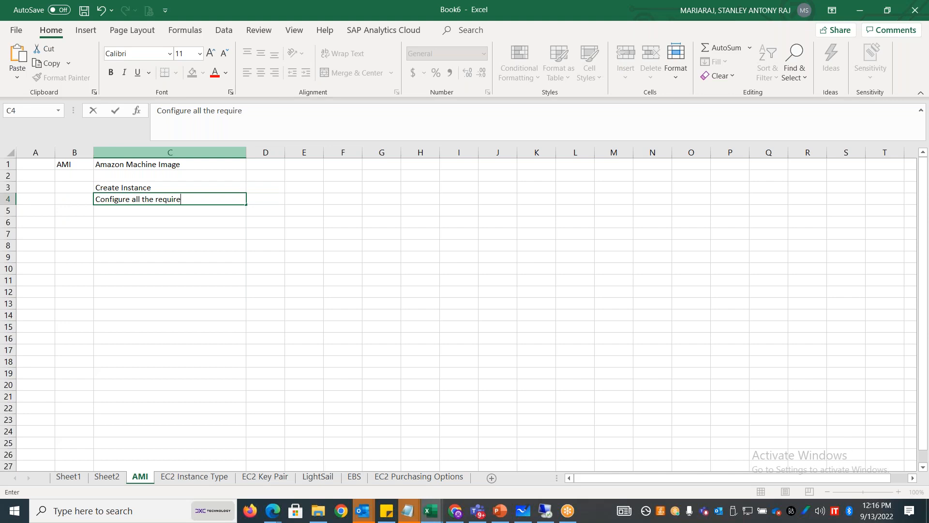
pyautogui.write('d settings and ins')
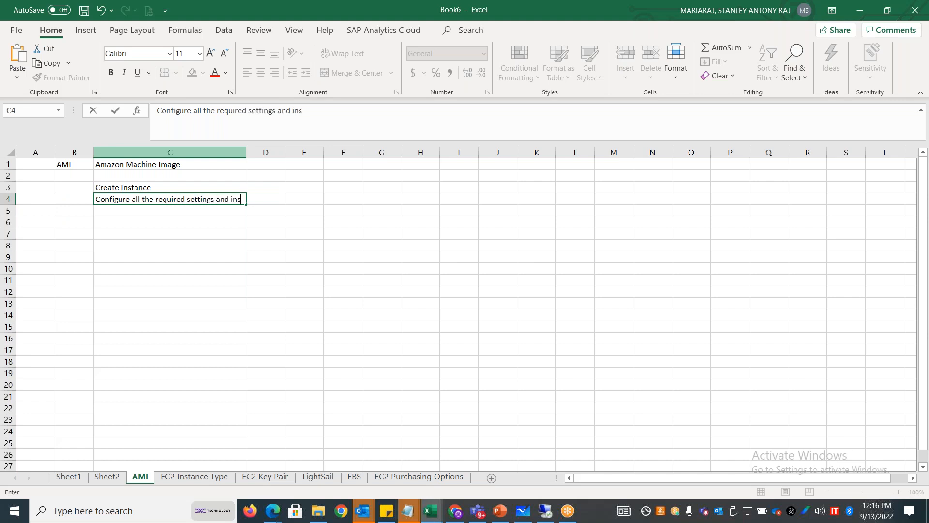
pyautogui.write('tall tools, apps...')
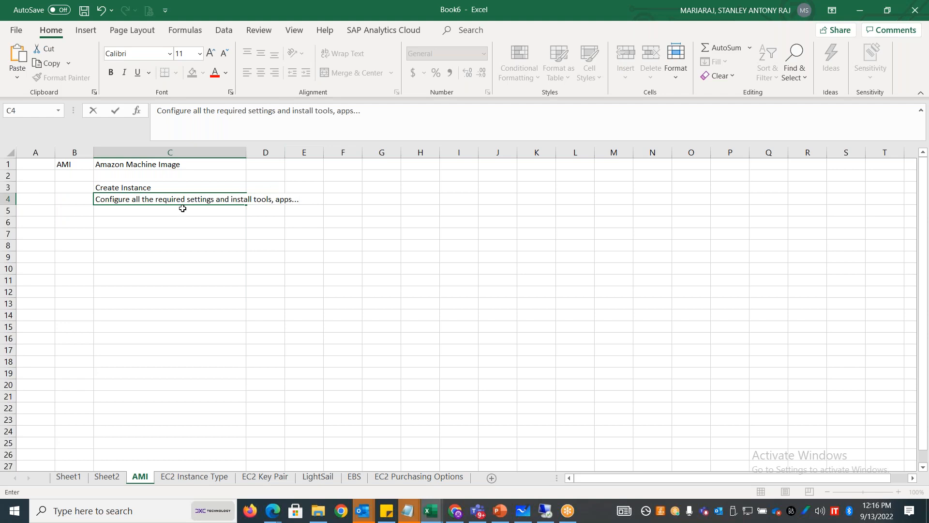
# Enter "Create Image" in C6 as the next stage of the AMI notes
pyautogui.click(153, 222)
pyautogui.write('Cre')
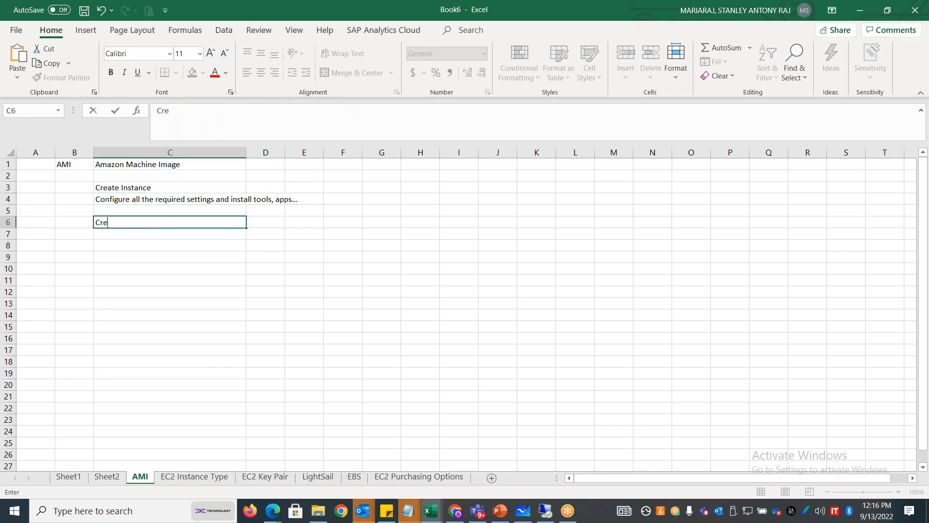
pyautogui.write('ate Image')
pyautogui.press('Return')
pyautogui.press('Return')
pyautogui.press('Return')
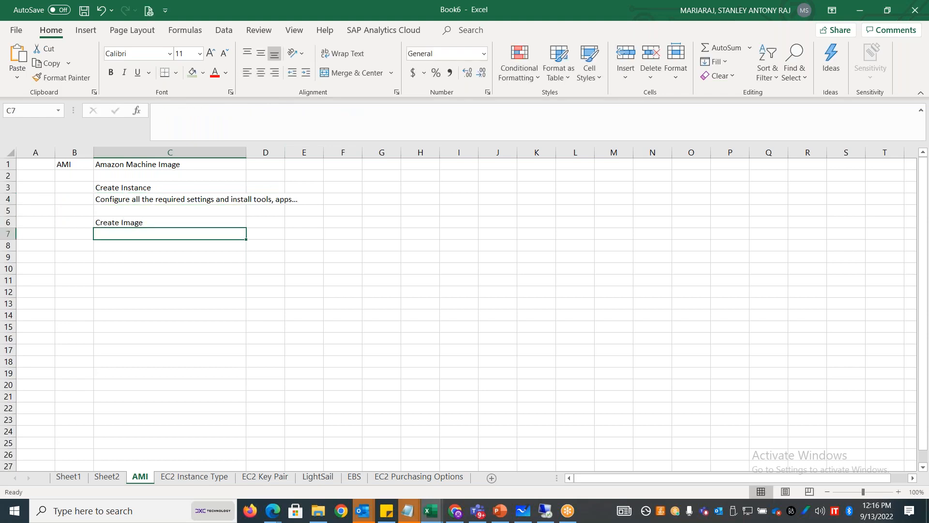
# Enter "Create more identical instances using the Image" in C9
pyautogui.write('Create more ')
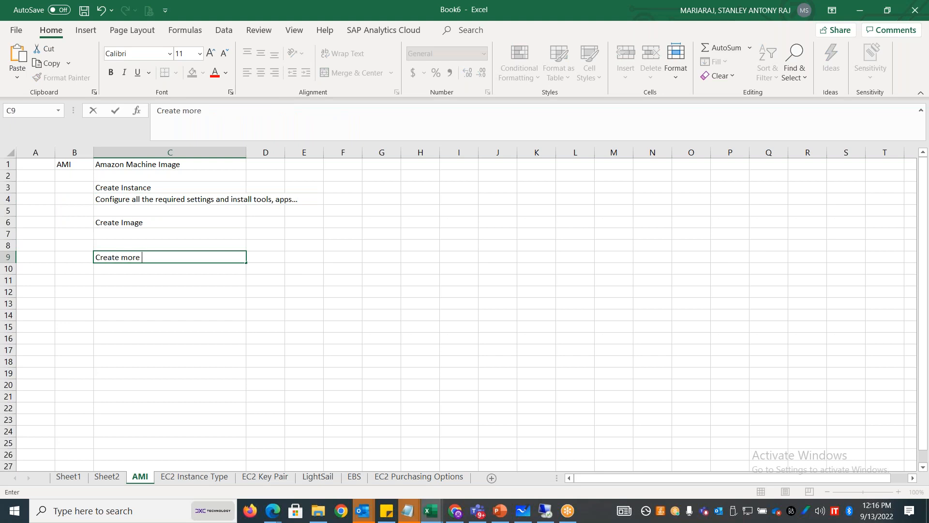
pyautogui.write('instance')
pyautogui.press('BackSpace')
pyautogui.press('BackSpace')
pyautogui.press('BackSpace')
pyautogui.press('BackSpace')
pyautogui.press('BackSpace')
pyautogui.write('dentical instan')
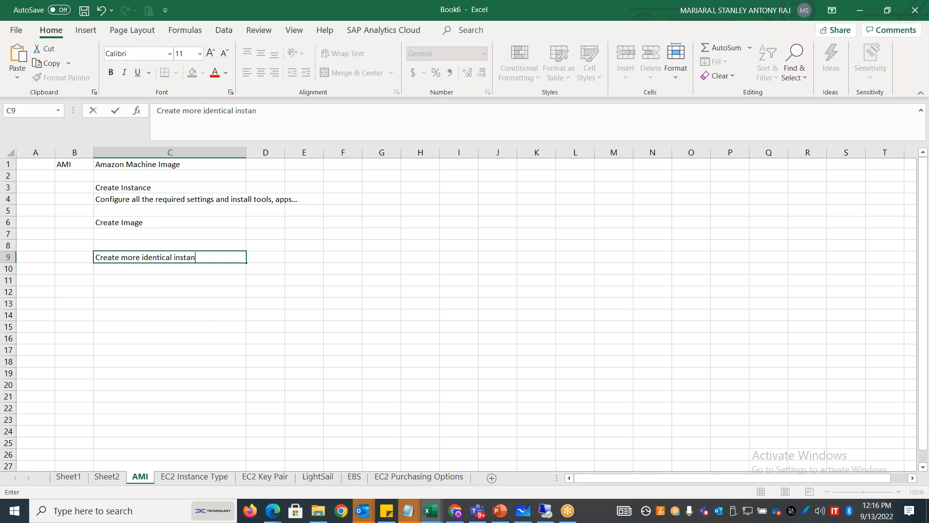
pyautogui.write('ces using the Image')
pyautogui.click(164, 315)
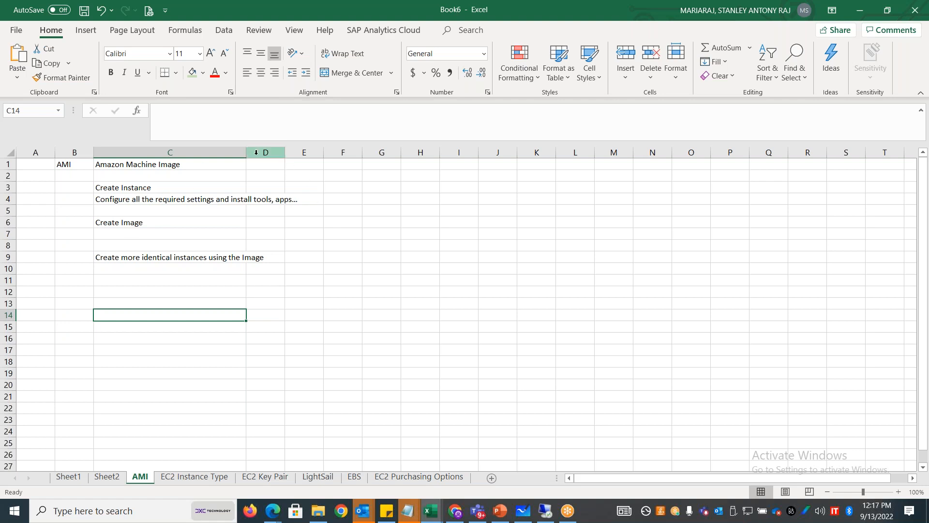
# Widen column C and enter "Hardening, Standardization and Consistency" in D5
pyautogui.moveTo(245, 153); pyautogui.dragTo(383, 164)
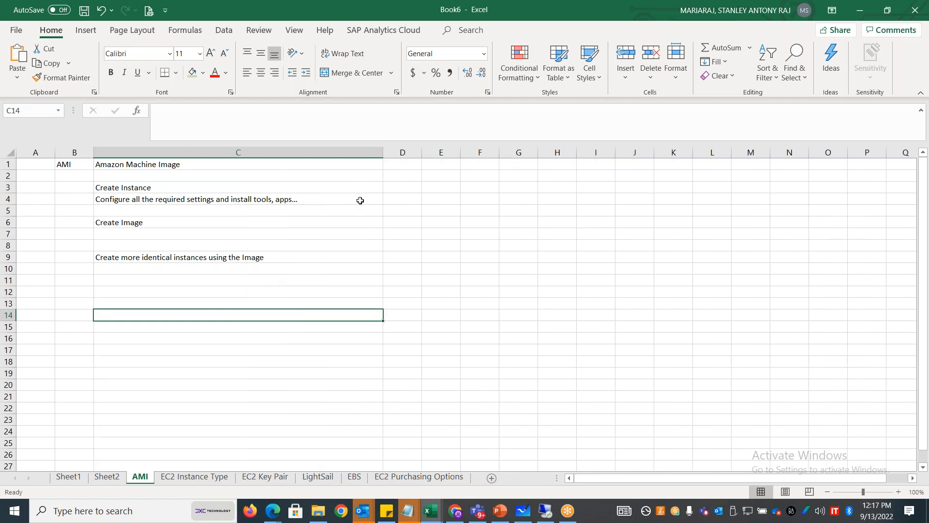
pyautogui.click(402, 210)
pyautogui.write('Hardening &')
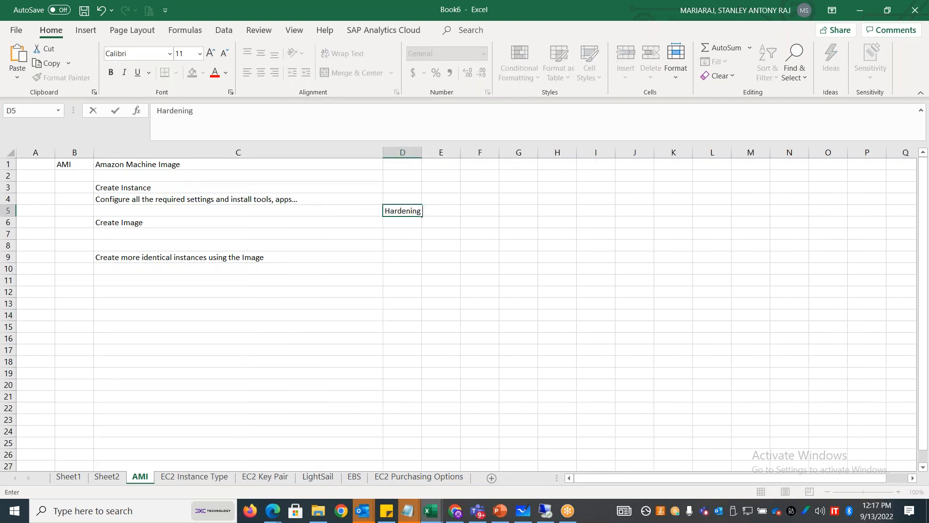
pyautogui.write('Standardization and')
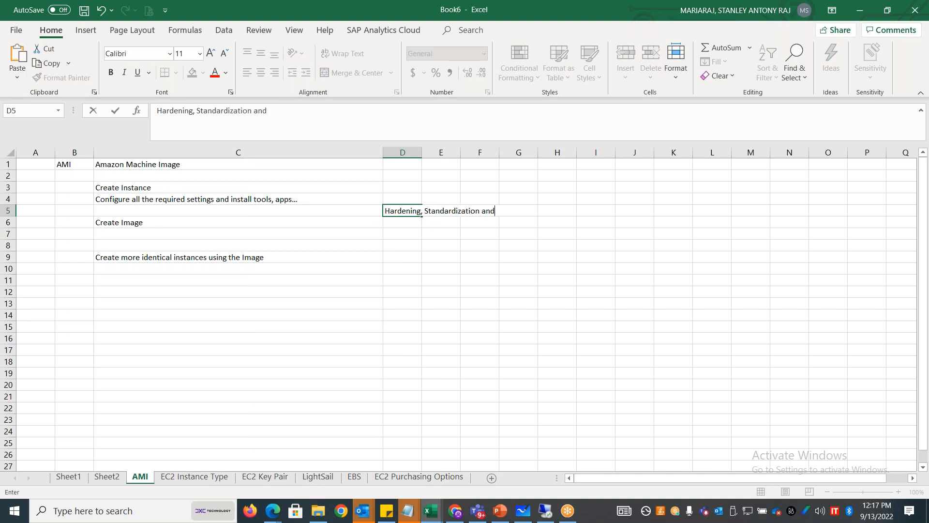
pyautogui.write(' Consistency')
pyautogui.click(390, 349)
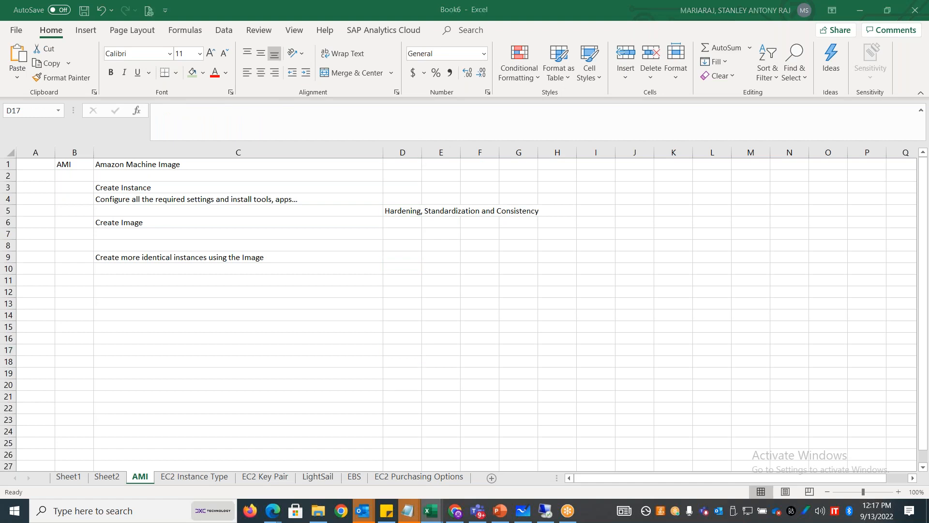
# Switch to the remote desktop session and close the completed Add Roles and Features Wizard and Server Manager
pyautogui.hotkey('alt', 'Tab')
pyautogui.press('Tab')
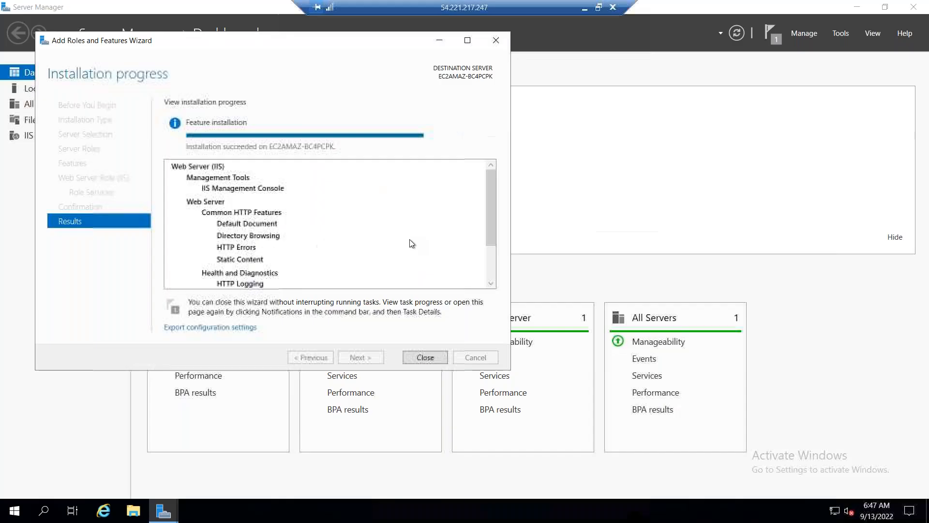
pyautogui.click(425, 358)
pyautogui.click(7, 10)
pyautogui.click(19, 79)
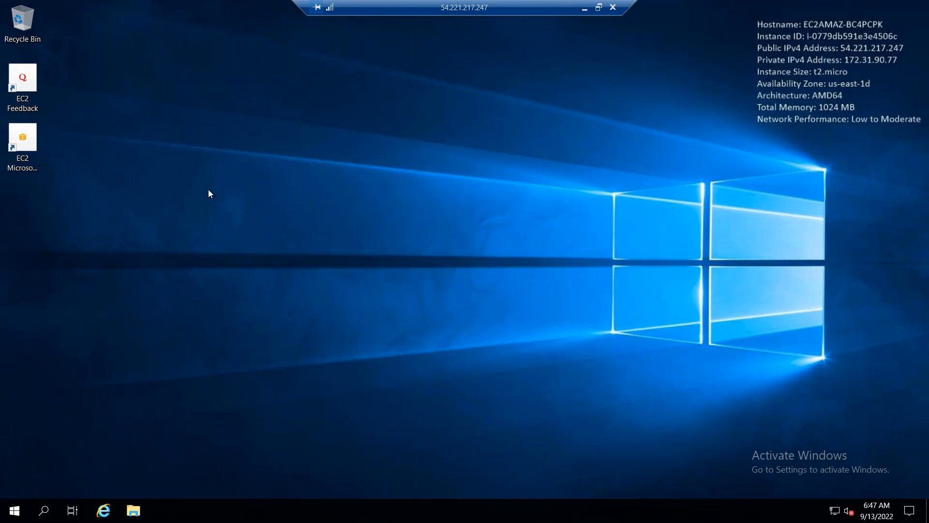
# Open the C:\inetpub\wwwroot folder in File Explorer on the remote server
pyautogui.press('super+e')
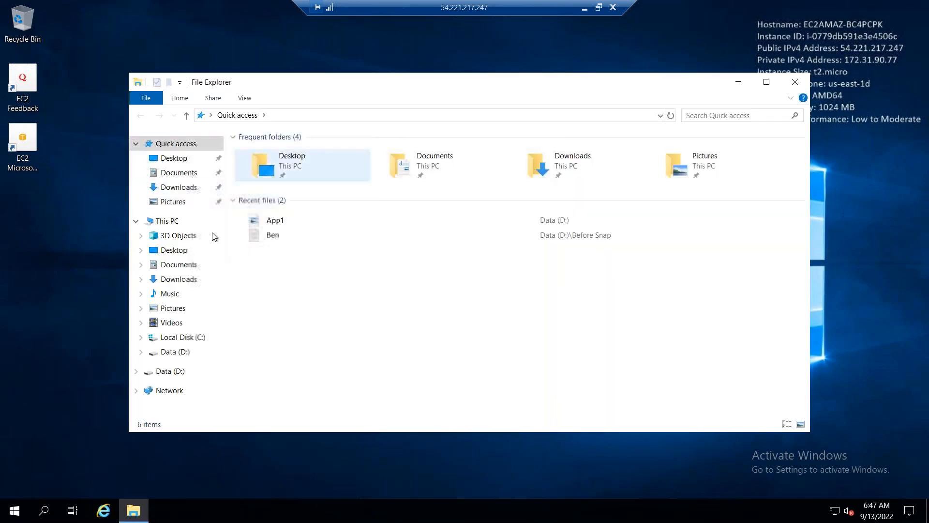
pyautogui.click(188, 341)
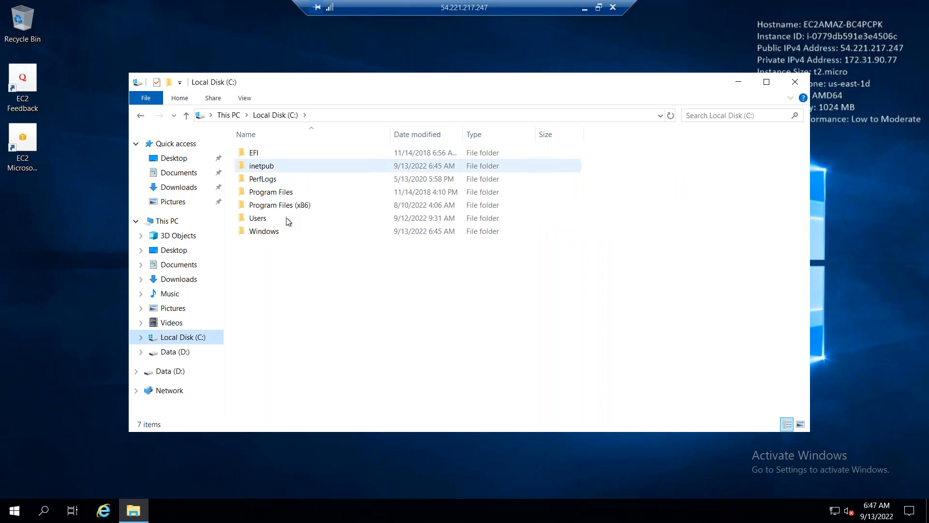
pyautogui.click(263, 169)
pyautogui.doubleClick(263, 169)
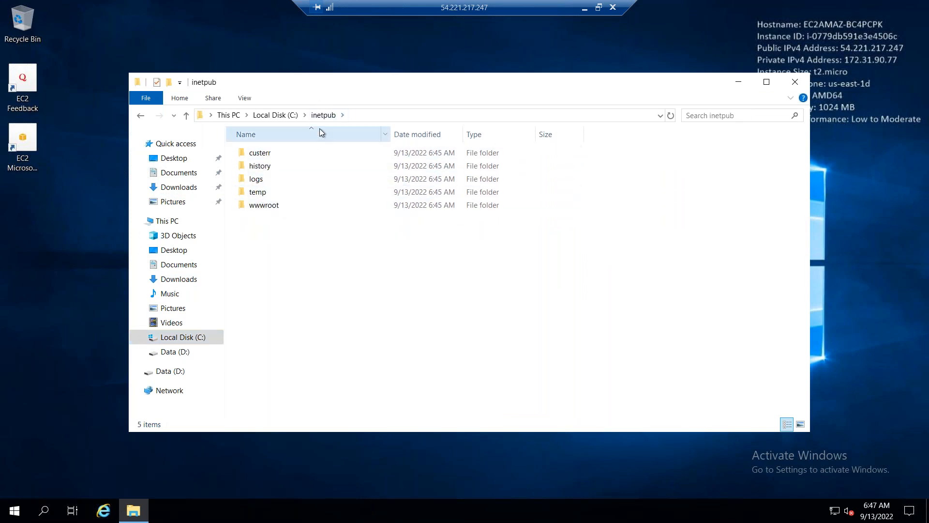
pyautogui.doubleClick(277, 205)
# Open the iisstart PNG in Paint, handwrite "PRECISION" in yellow on its empty blue area, and save the image while closing
pyautogui.click(260, 166)
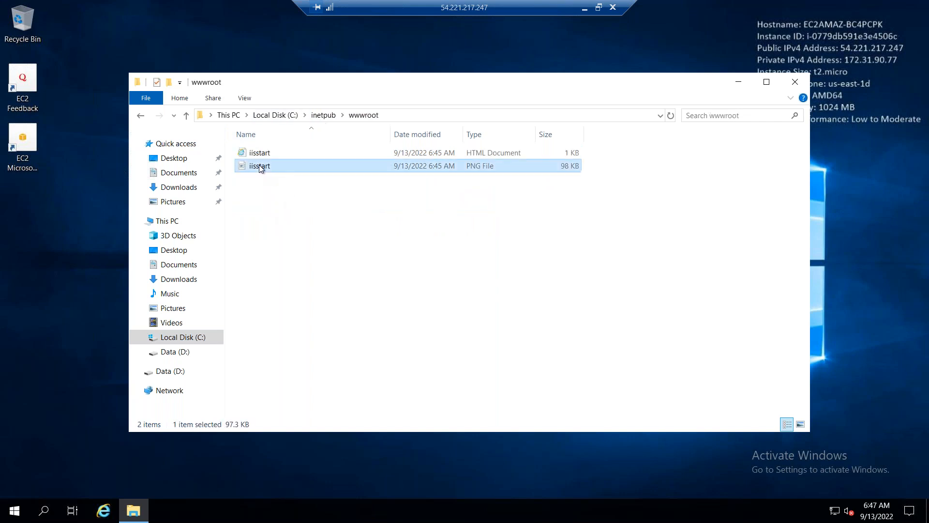
pyautogui.rightClick(260, 167)
pyautogui.click(301, 172)
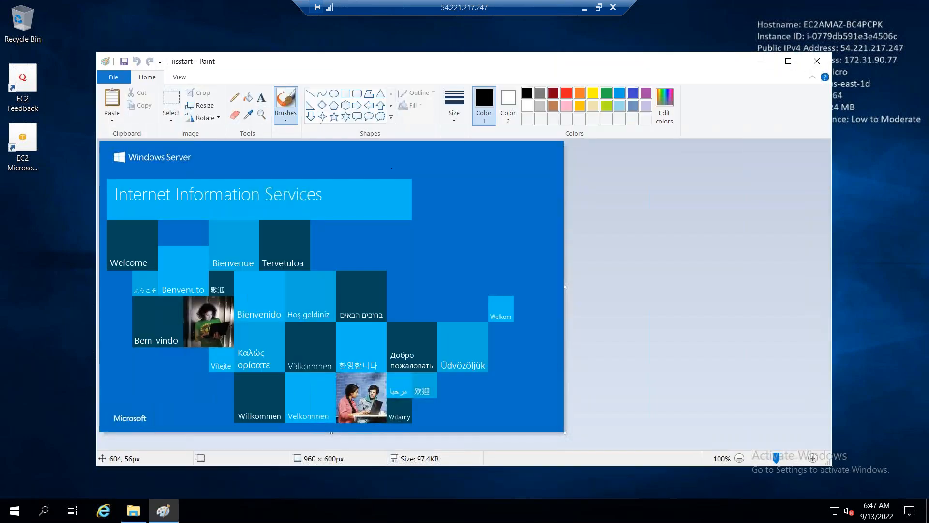
pyautogui.click(593, 95)
pyautogui.moveTo(401, 234); pyautogui.dragTo(408, 235)
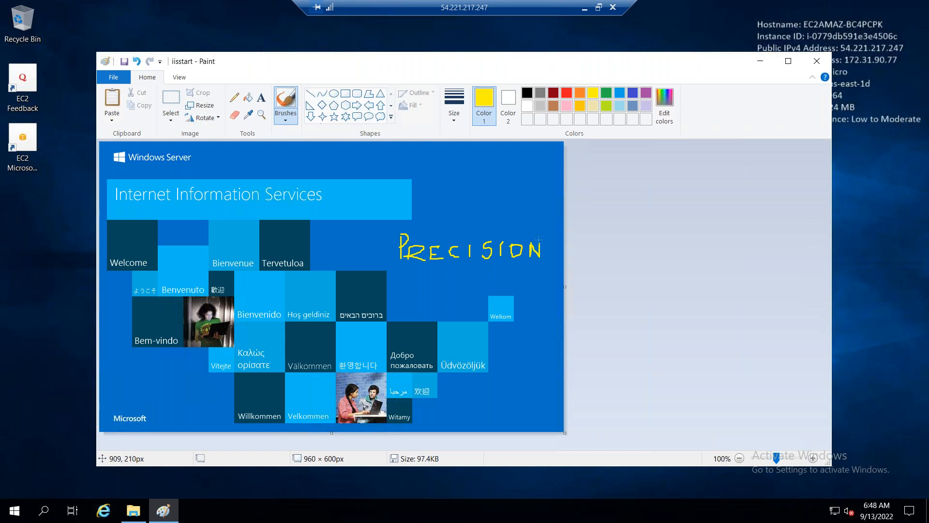
pyautogui.click(817, 61)
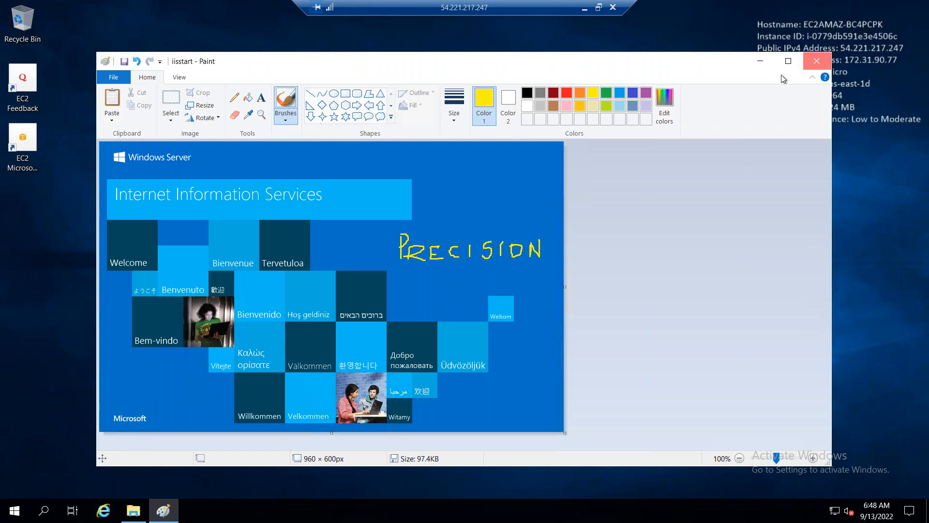
pyautogui.click(434, 275)
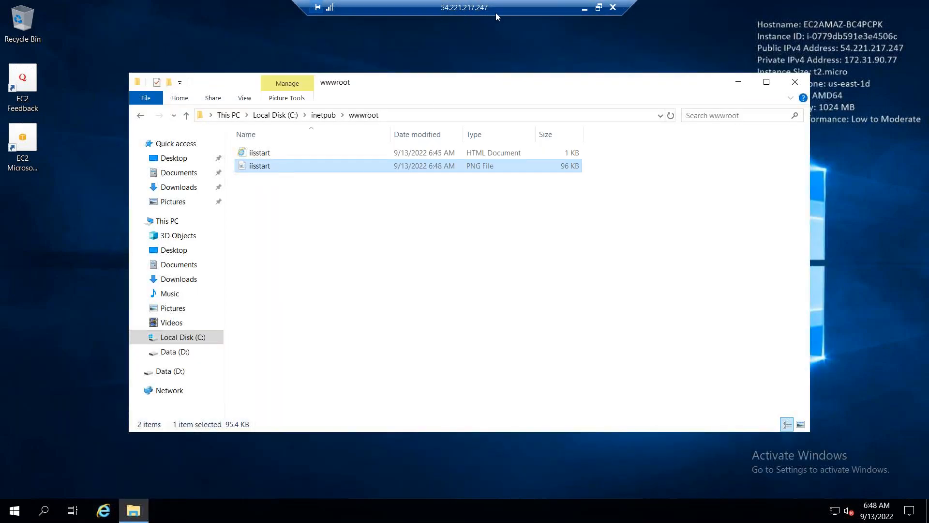
# Leave the remote session for the EC2 console in Chrome and show the details of the running instance winwebsrv2
pyautogui.click(585, 8)
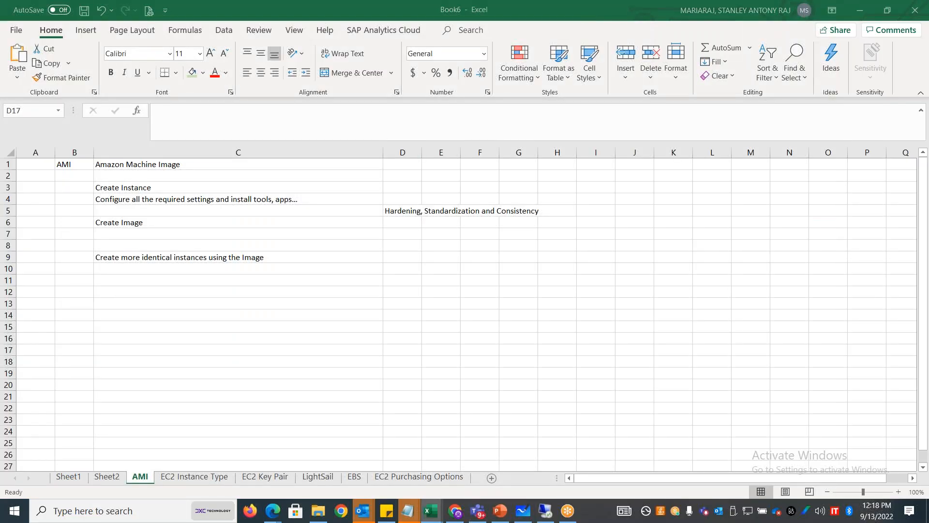
pyautogui.hotkey('alt', 'Tab')
pyautogui.hotkey('alt', 'Tab')
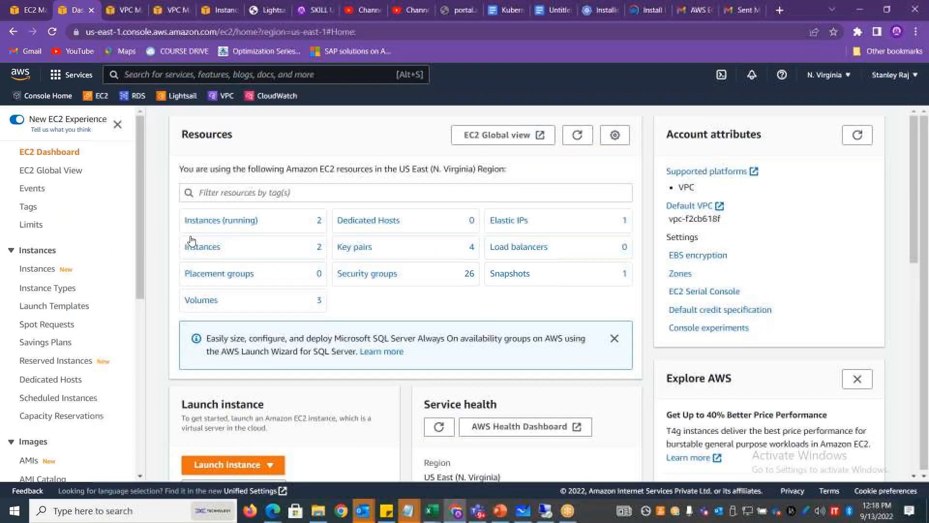
pyautogui.click(242, 220)
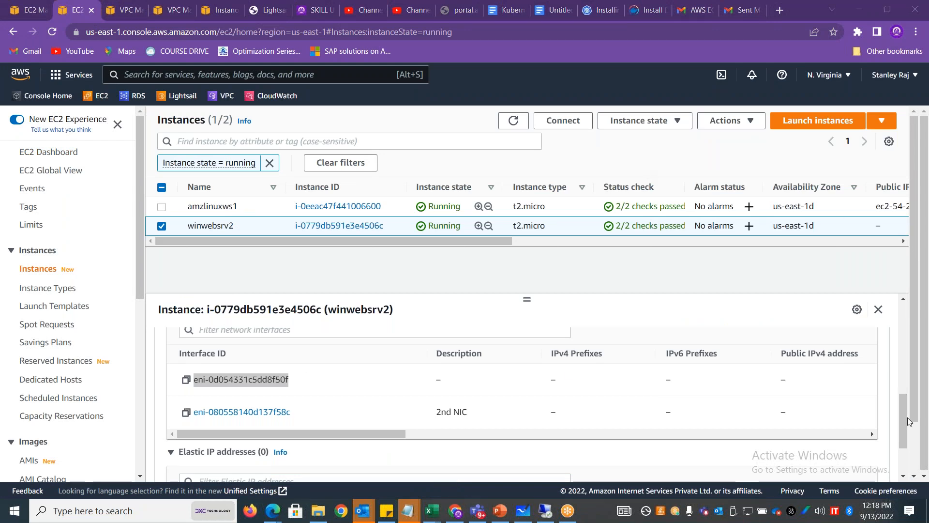
pyautogui.moveTo(908, 421); pyautogui.dragTo(905, 332)
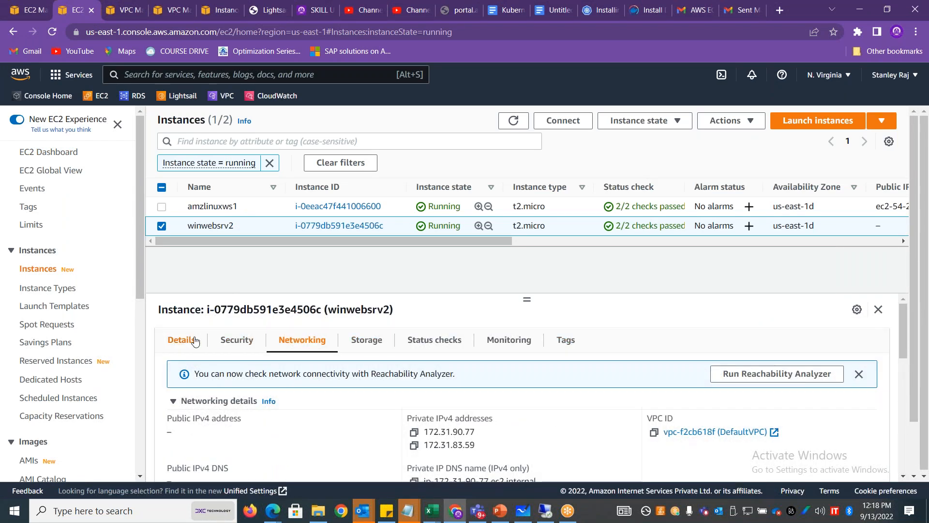
pyautogui.click(180, 340)
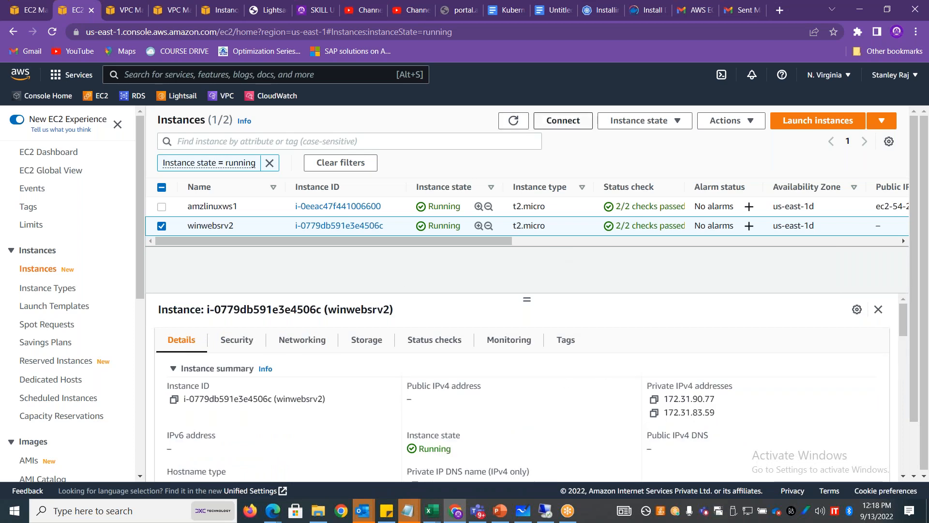
# Refresh the instance list, copy winwebsrv2's public IPv4 address and load it in a new browser tab
pyautogui.click(513, 120)
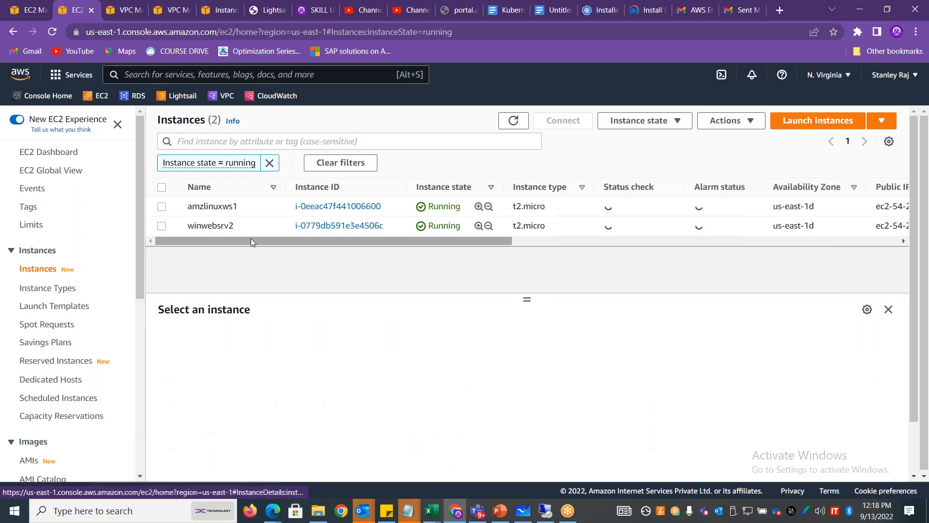
pyautogui.click(414, 399)
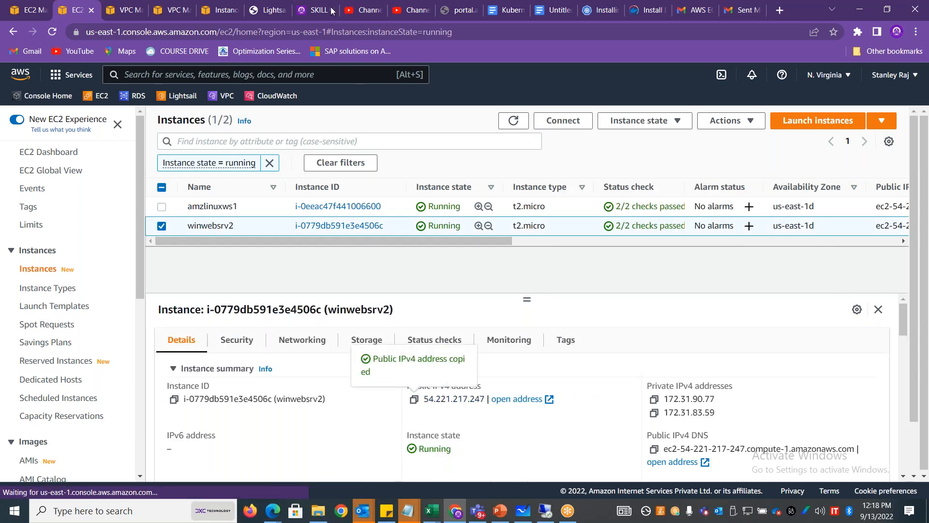
pyautogui.click(780, 10)
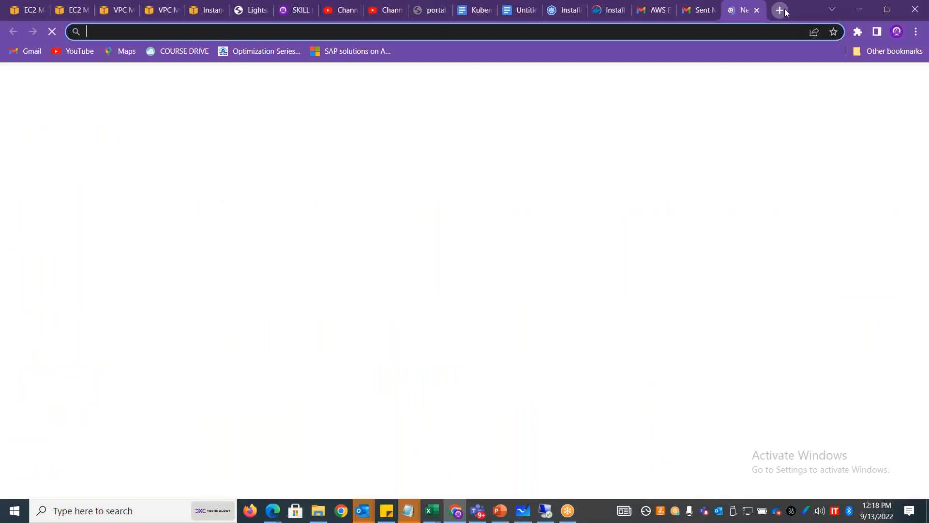
pyautogui.hotkey('ctrl', 'v')
pyautogui.press('Return')
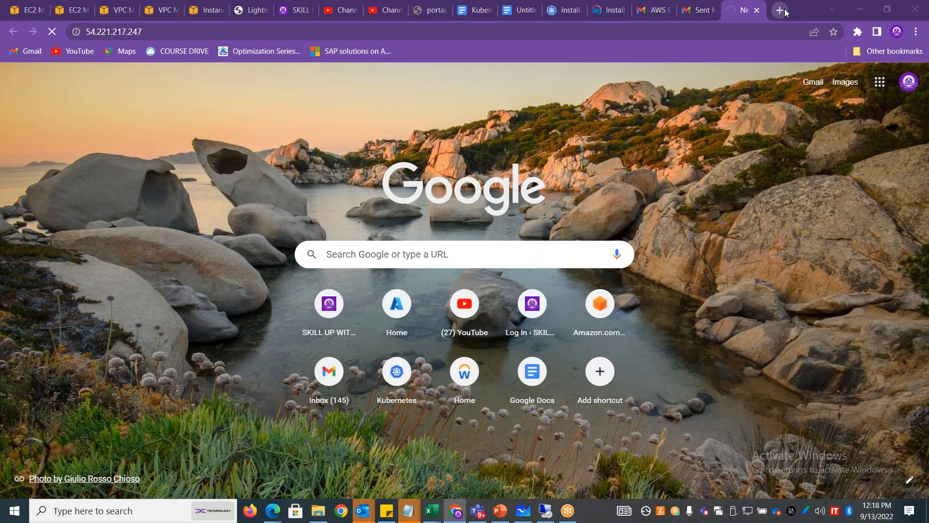
# Switch to the Excel workbook, add a new sheet after AMI and name it "Security Group"
pyautogui.hotkey('alt', 'Tab')
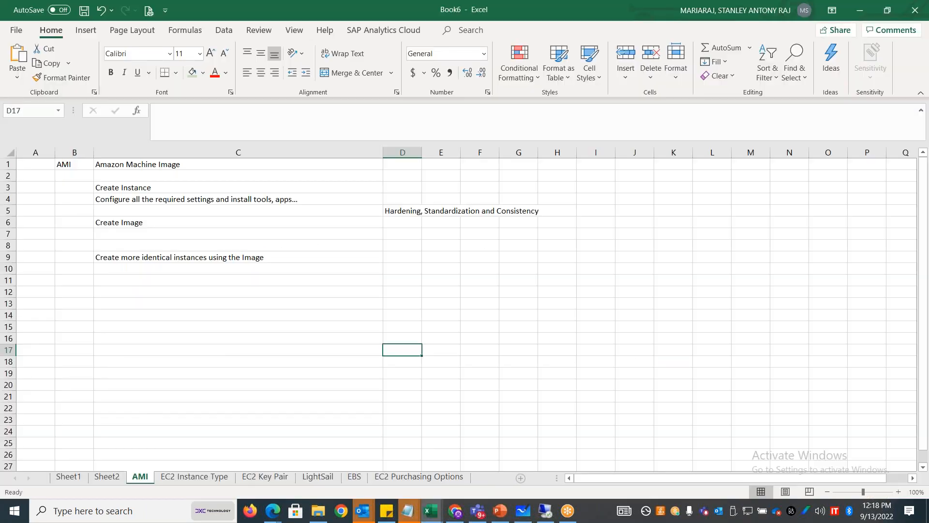
pyautogui.click(491, 478)
pyautogui.doubleClick(173, 477)
pyautogui.write('S')
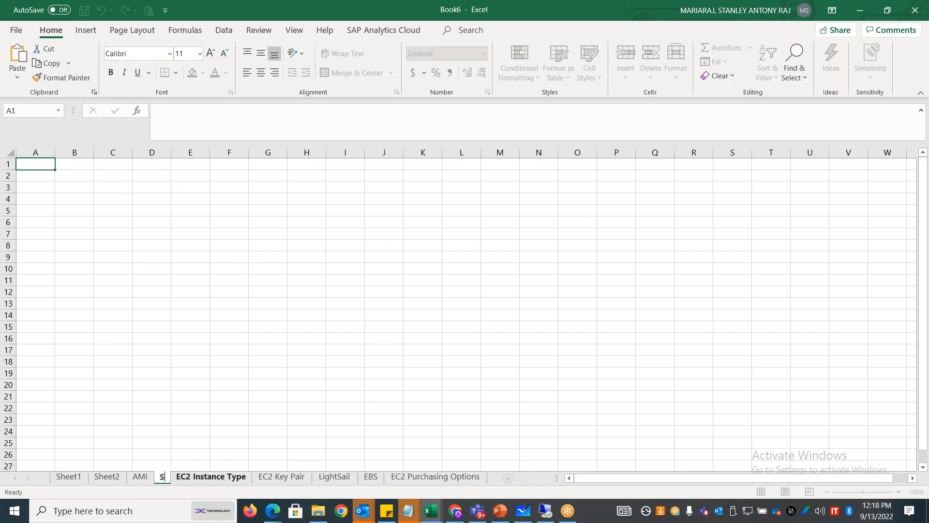
pyautogui.write('ecurity Group')
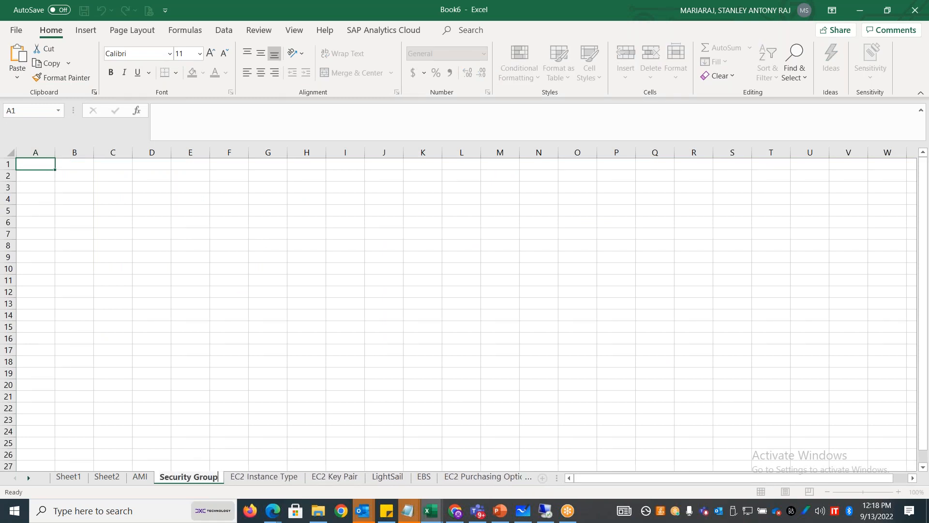
# Enter "Instance Level Firewall" in B1 and widen columns A and B
pyautogui.click(77, 165)
pyautogui.write('Instance Level Firewall')
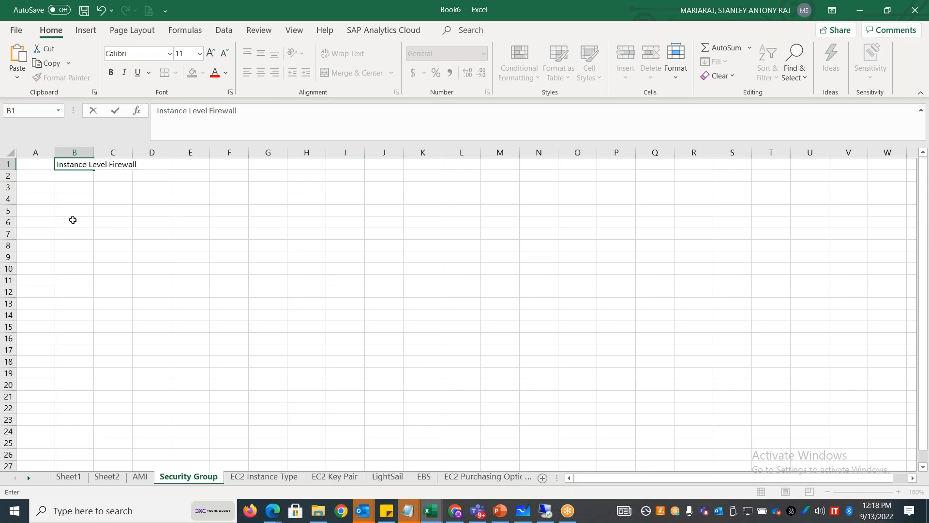
pyautogui.click(73, 219)
pyautogui.moveTo(93, 153); pyautogui.dragTo(197, 153)
pyautogui.moveTo(55, 152); pyautogui.dragTo(166, 151)
# Enter "AWS Security Group" in A1 and "This will protect or prevent your machine from being accessed on a specific port or network" in B2
pyautogui.click(86, 164)
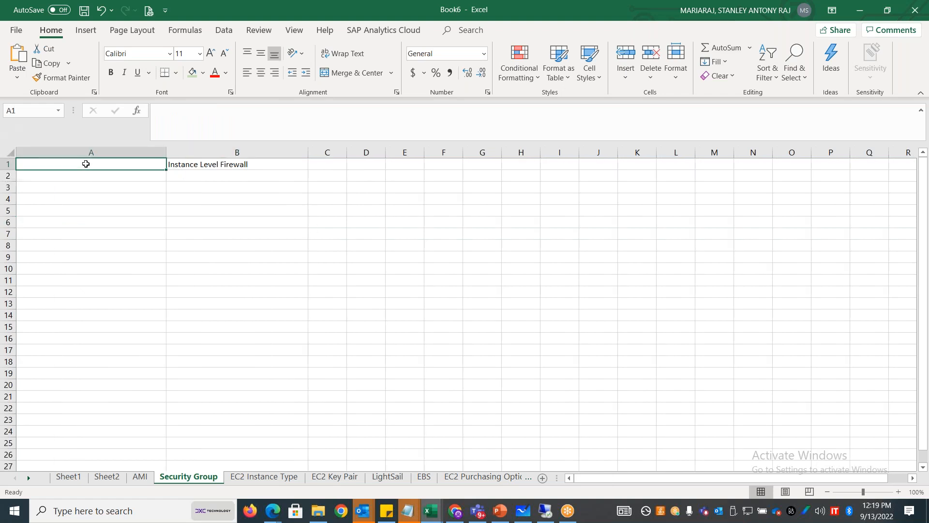
pyautogui.write('AWS Security Group')
pyautogui.press('Return')
pyautogui.press('Right')
pyautogui.write('This will protect or prevent your machine from being acce')
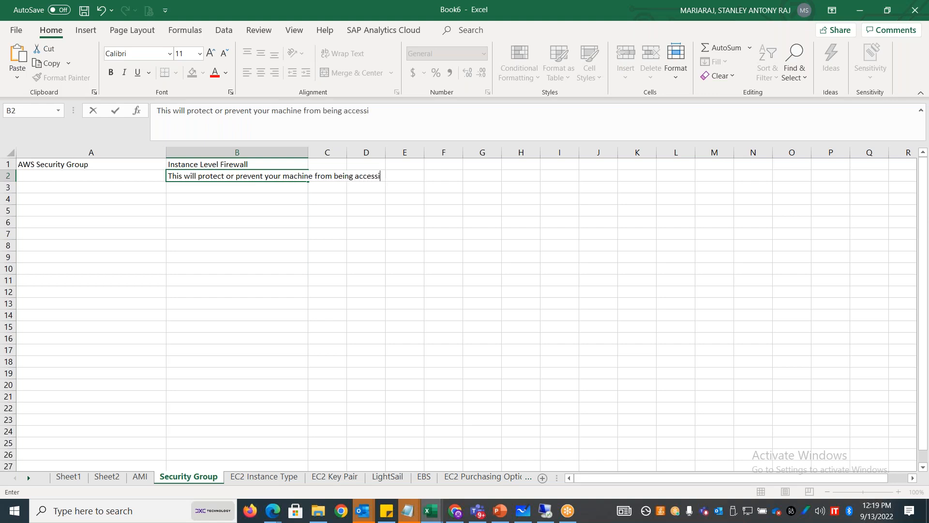
pyautogui.write('ssed on a specific port or network')
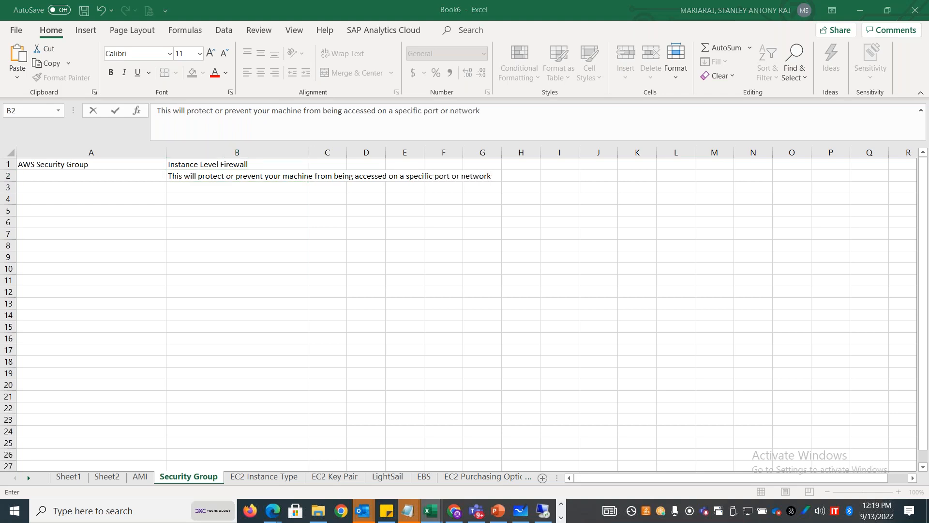
# Switch to the EC2 console in Chrome, select winwebsrv2 and open the default security group (sg-f3c02eff) from its security details
pyautogui.hotkey('alt', 'Tab')
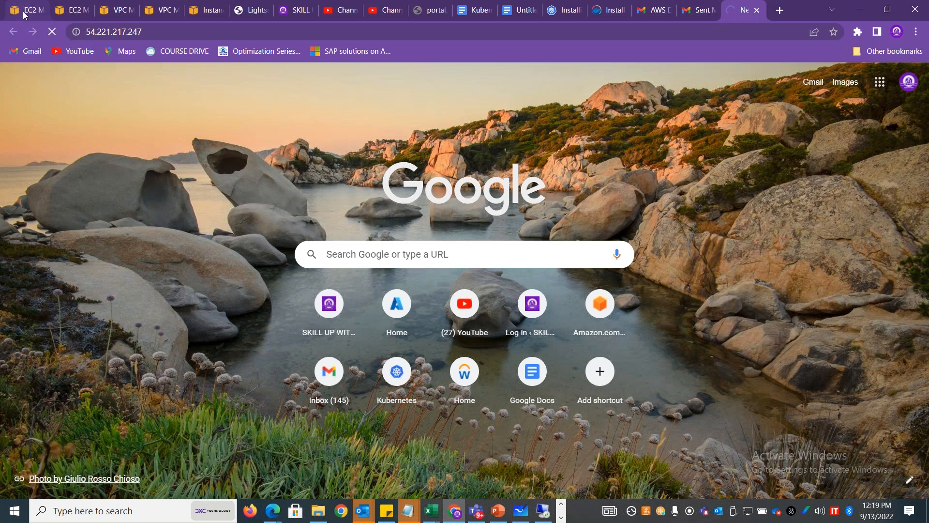
pyautogui.click(23, 15)
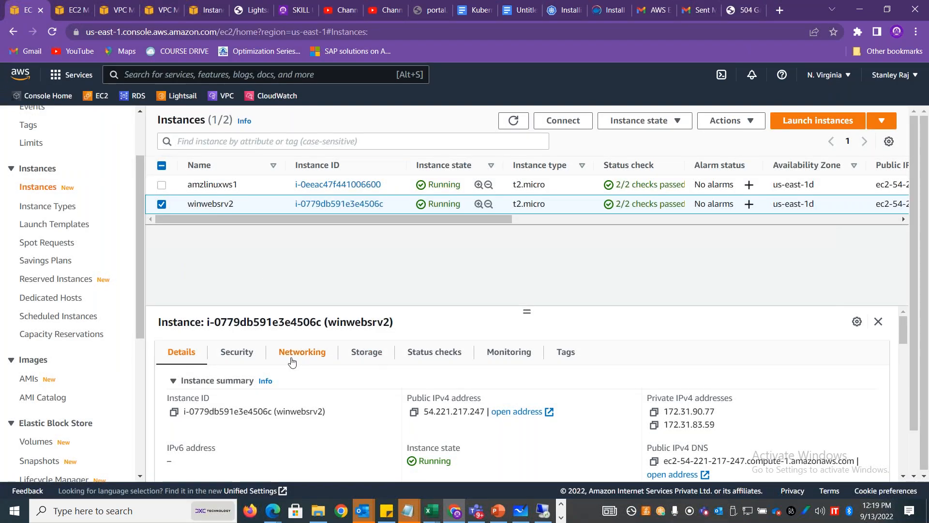
pyautogui.click(247, 356)
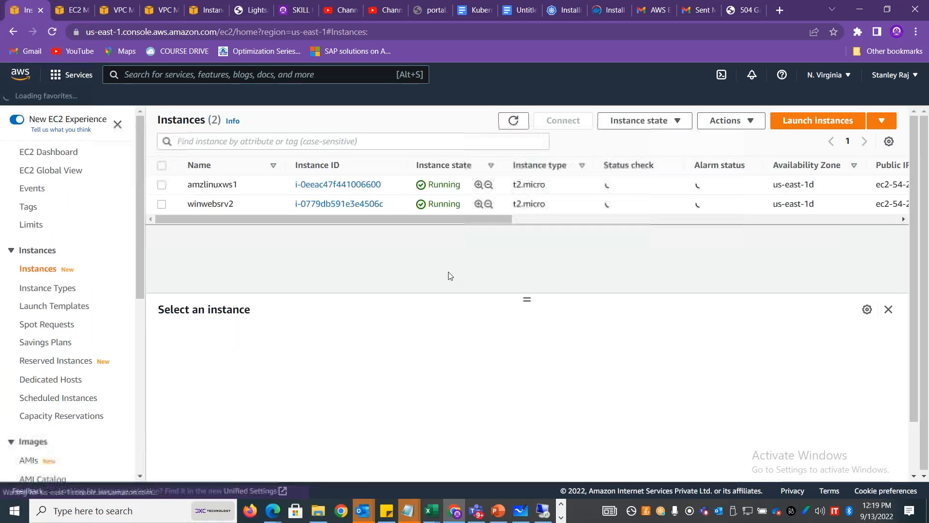
pyautogui.click(163, 204)
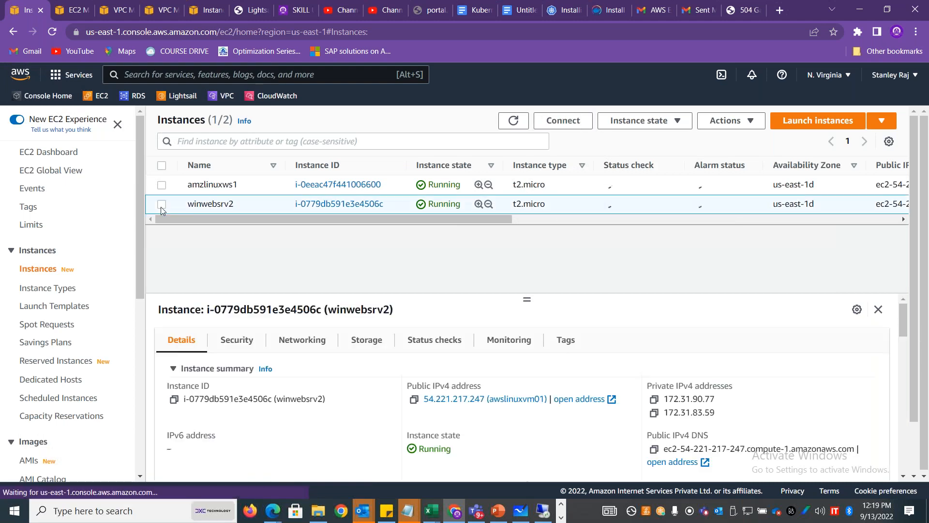
pyautogui.click(167, 211)
pyautogui.click(161, 203)
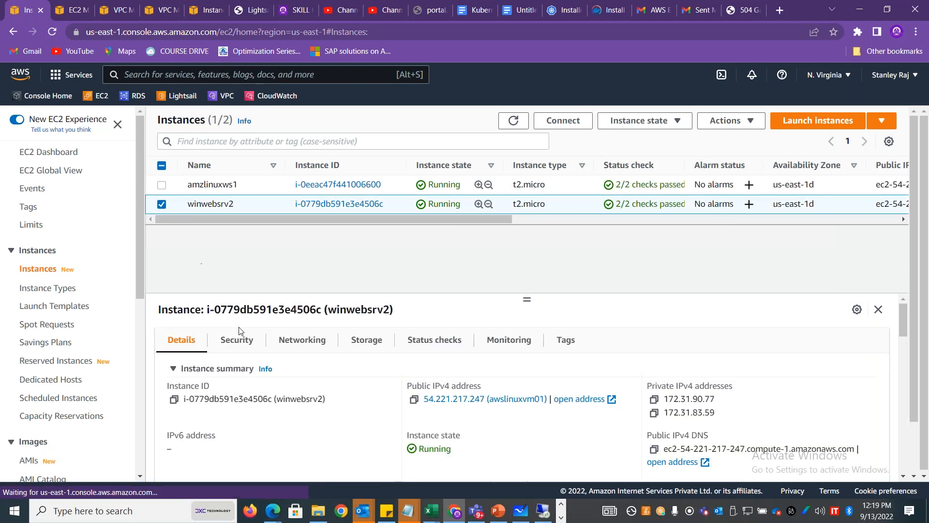
pyautogui.click(238, 339)
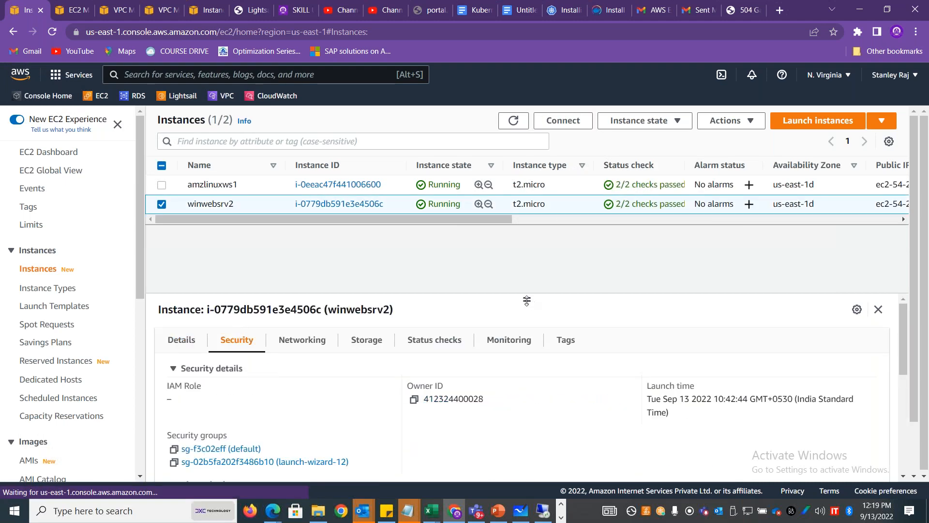
pyautogui.moveTo(533, 294); pyautogui.dragTo(533, 237)
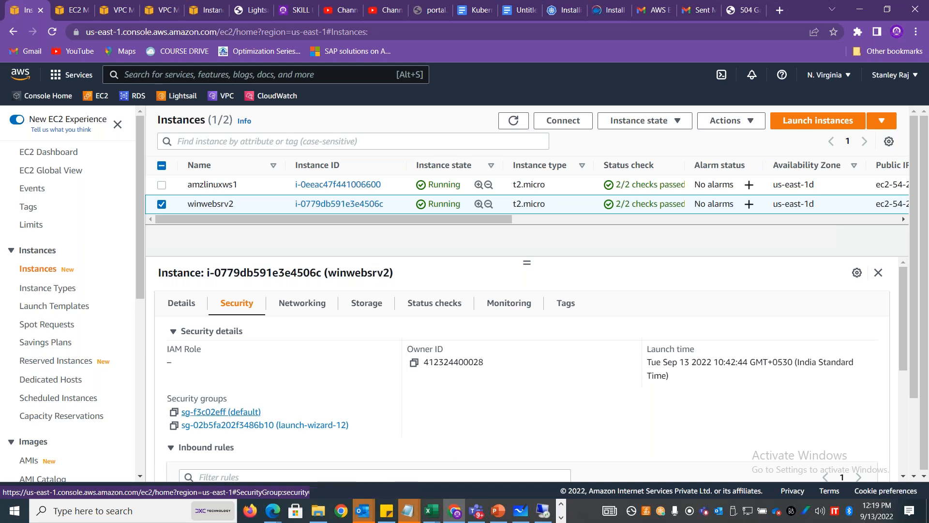
pyautogui.click(221, 413)
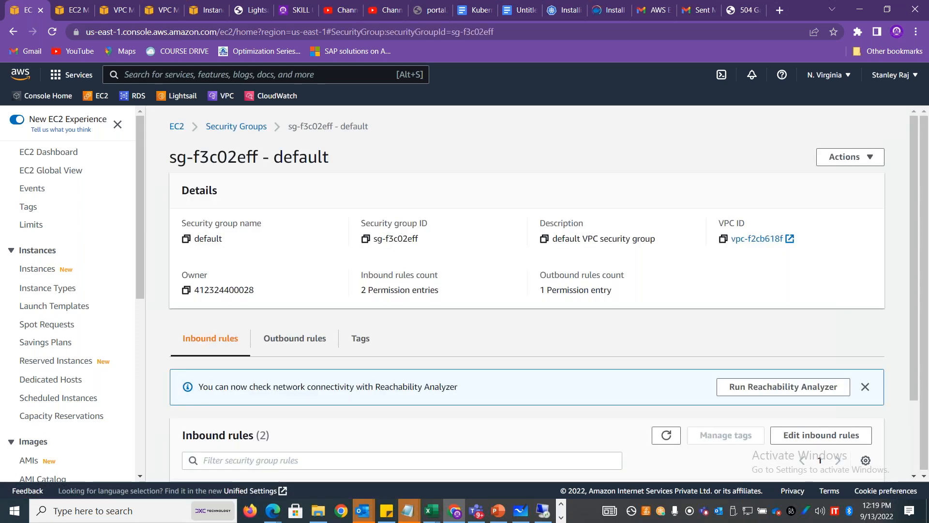
# Examine the protocol, port range and source of the all-traffic rule among the default security group's inbound rules
pyautogui.moveTo(916, 218); pyautogui.dragTo(601, 371)
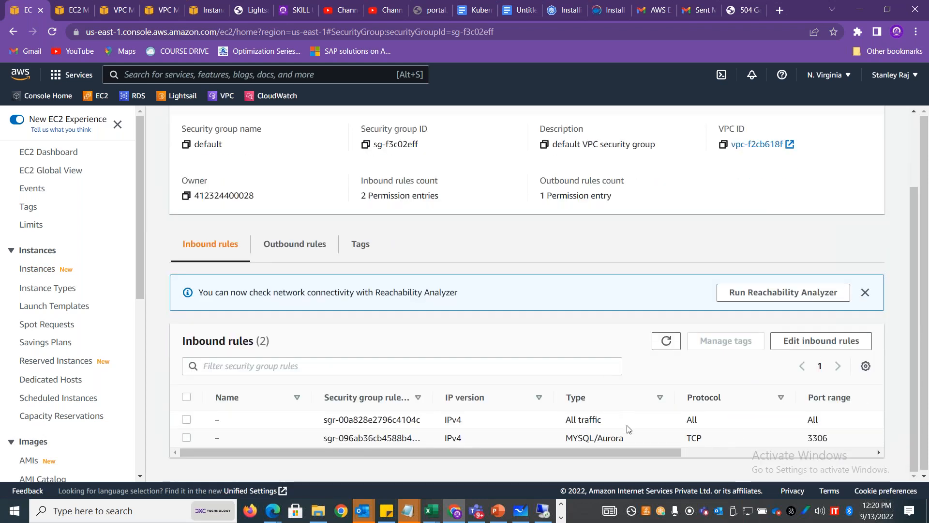
pyautogui.doubleClick(686, 422)
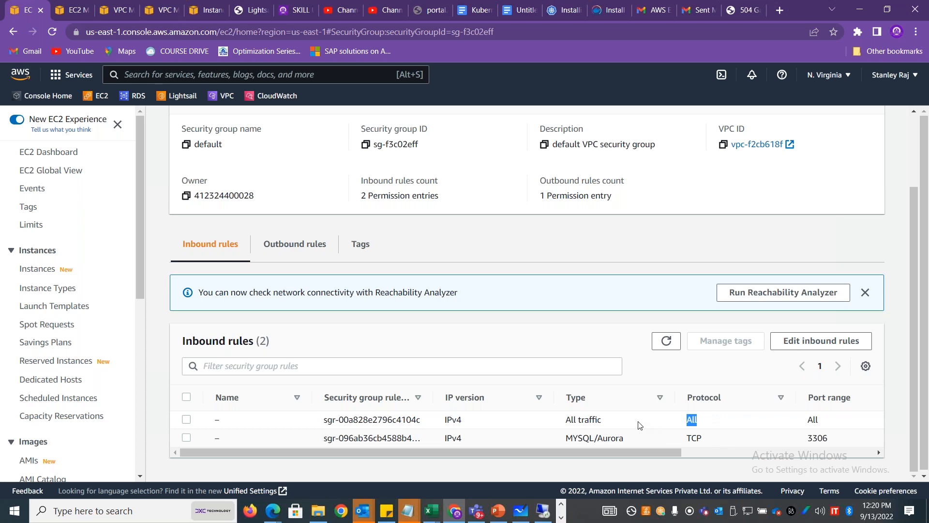
pyautogui.click(639, 425)
pyautogui.moveTo(562, 451); pyautogui.dragTo(738, 451)
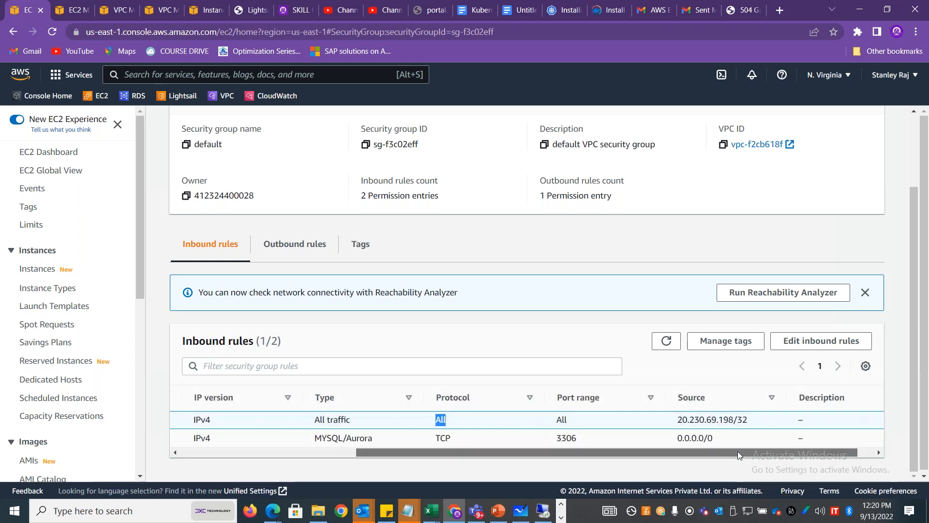
pyautogui.moveTo(749, 421); pyautogui.dragTo(675, 425)
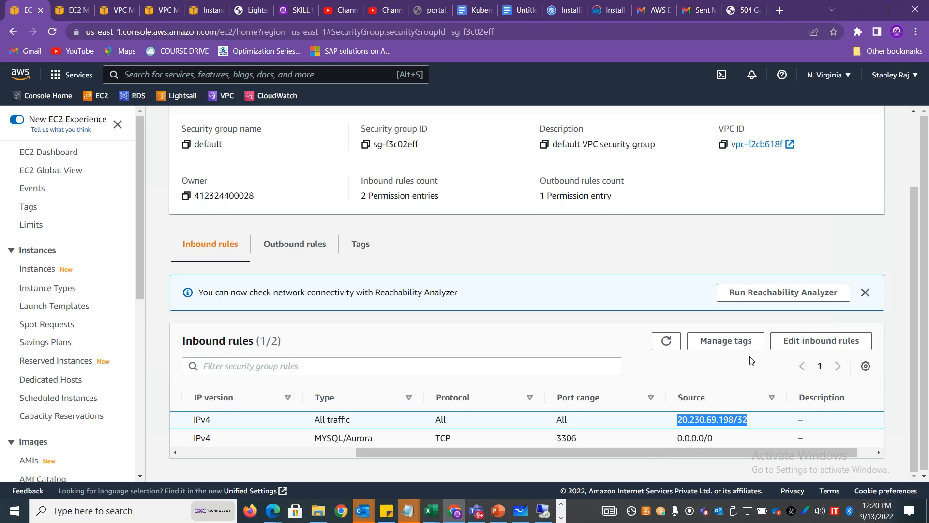
# Edit the default security group's inbound rules and add a new rule of type HTTP on port 80
pyautogui.click(821, 341)
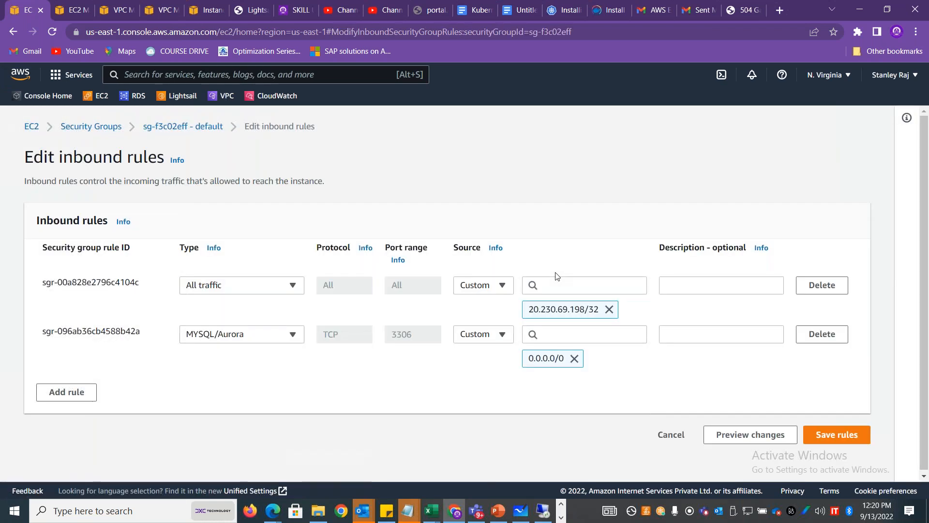
pyautogui.click(66, 392)
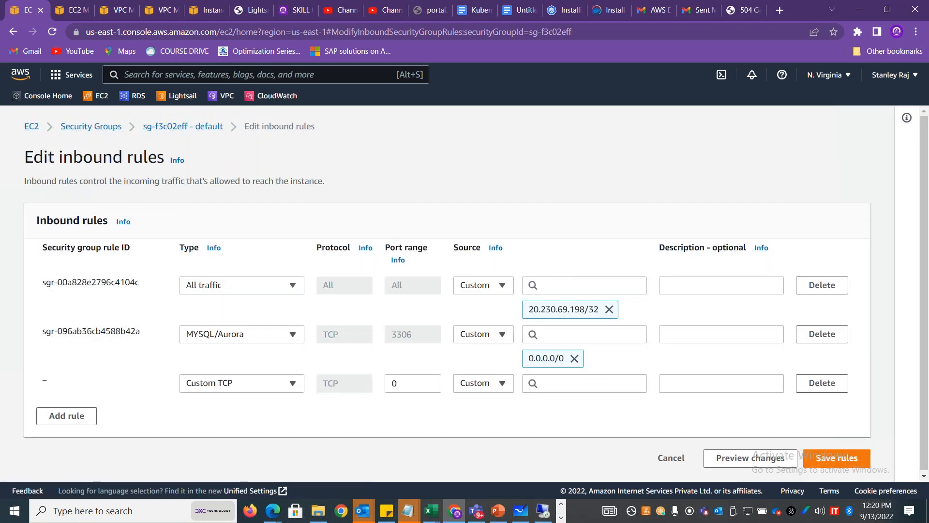
pyautogui.click(235, 390)
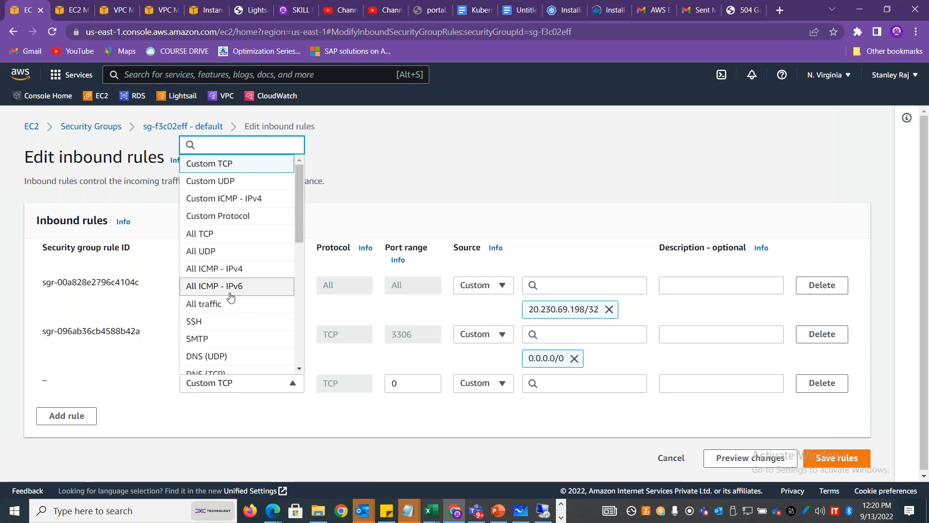
pyautogui.moveTo(300, 220); pyautogui.dragTo(303, 277)
pyautogui.click(203, 231)
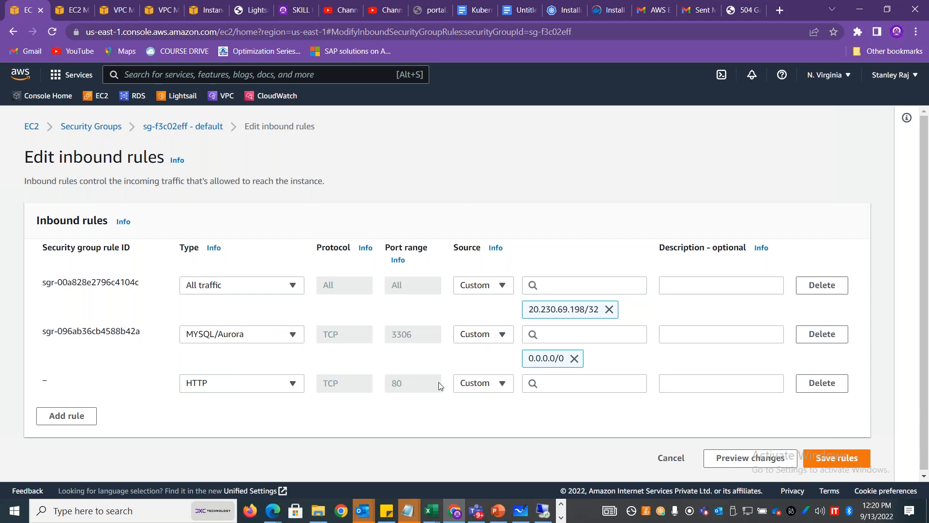
pyautogui.moveTo(440, 384); pyautogui.dragTo(378, 386)
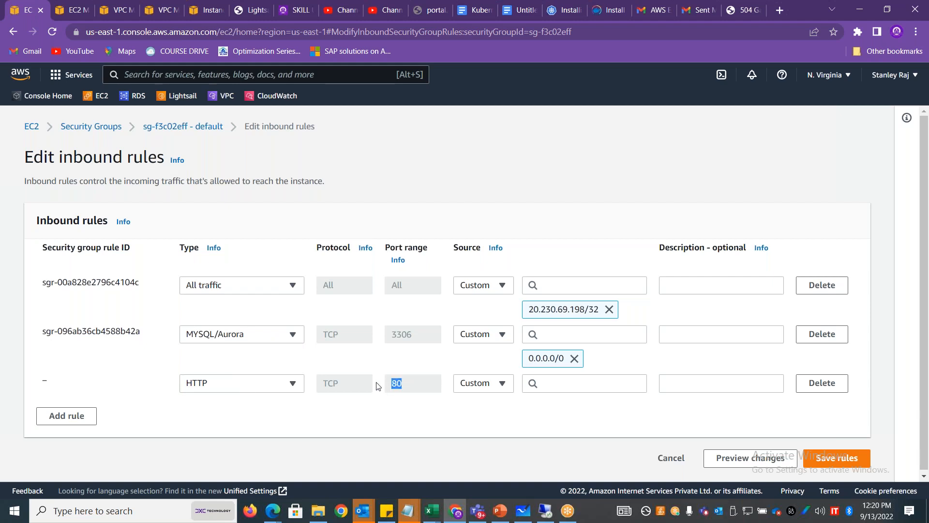
# Set the new HTTP rule's source to Anywhere-IPv4 and save the inbound rules
pyautogui.click(498, 384)
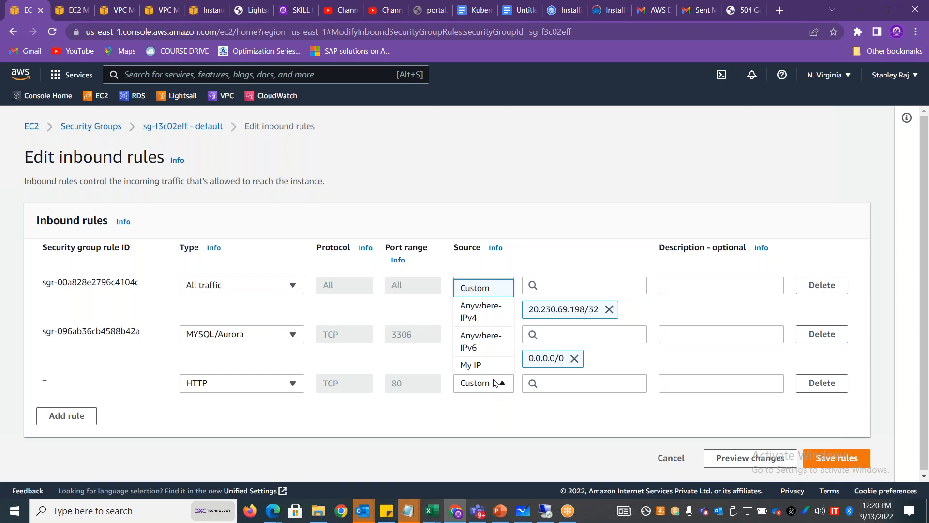
pyautogui.click(486, 319)
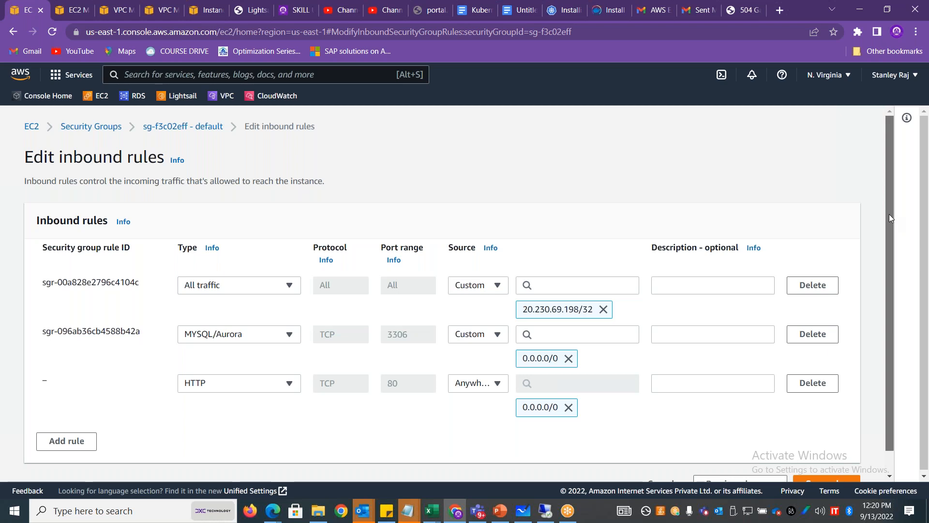
pyautogui.scroll(-2, 890, 214)
pyautogui.click(828, 458)
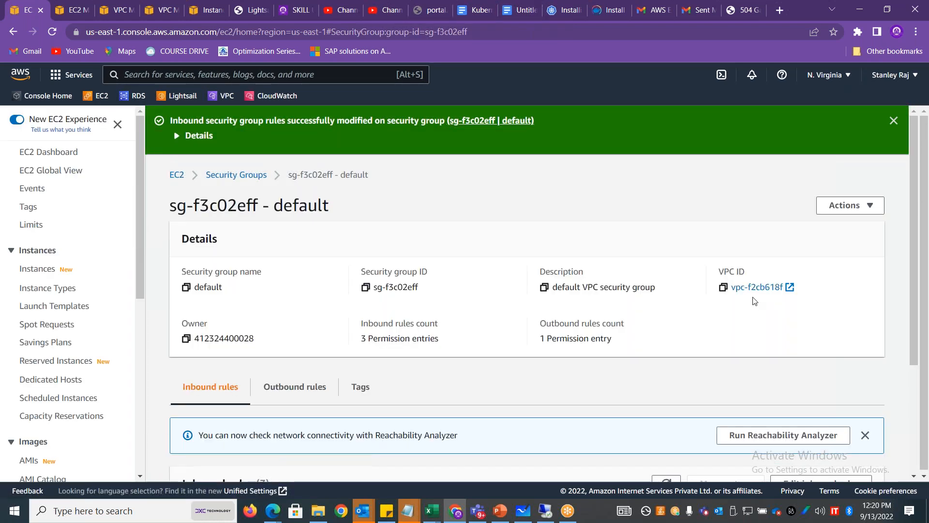
# Request 54.221.217.247 again in its browser tab to retest access to the web server
pyautogui.click(734, 16)
pyautogui.click(227, 33)
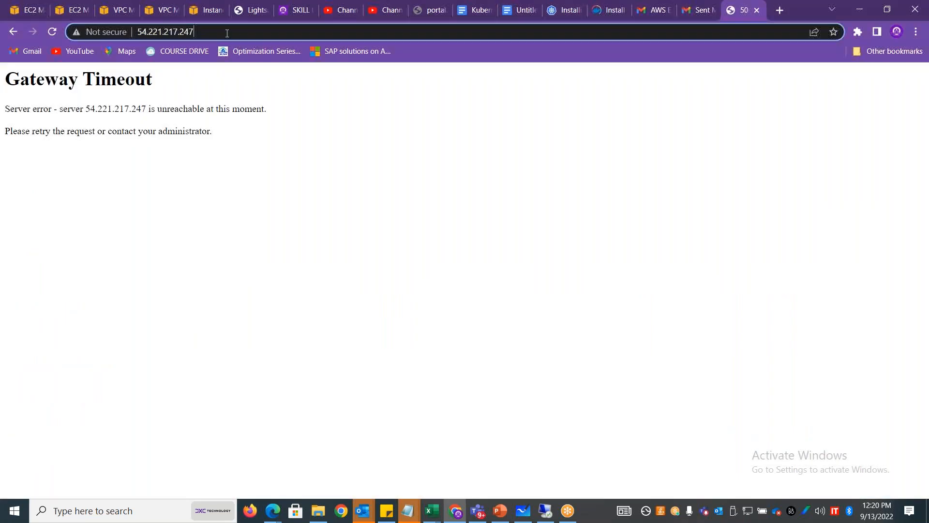
pyautogui.press('Return')
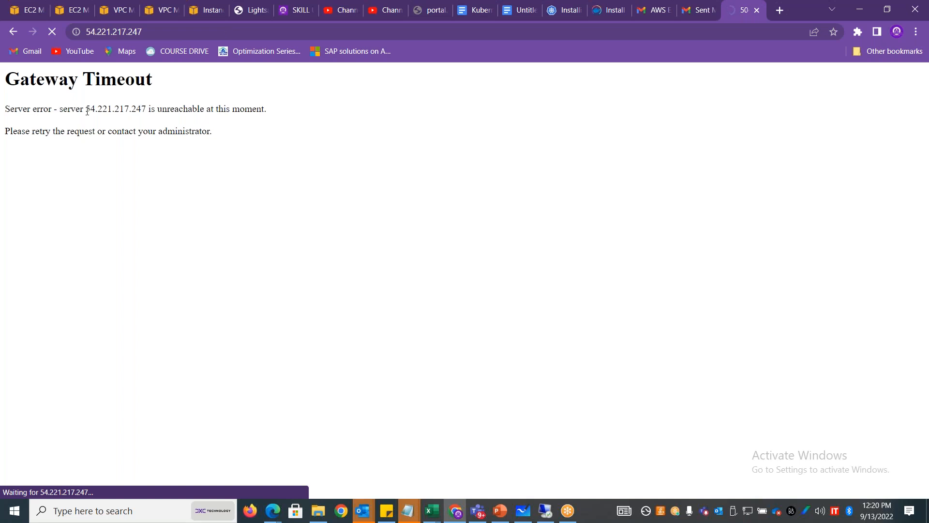
pyautogui.moveTo(86, 112); pyautogui.dragTo(219, 121)
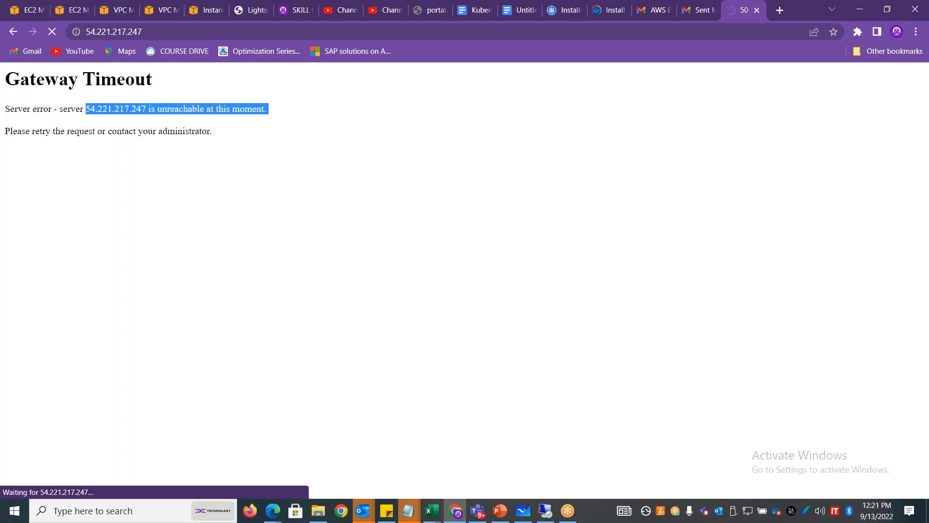
# Return to the default security group, expand the details of the rule modification and review its inbound rules
pyautogui.click(31, 15)
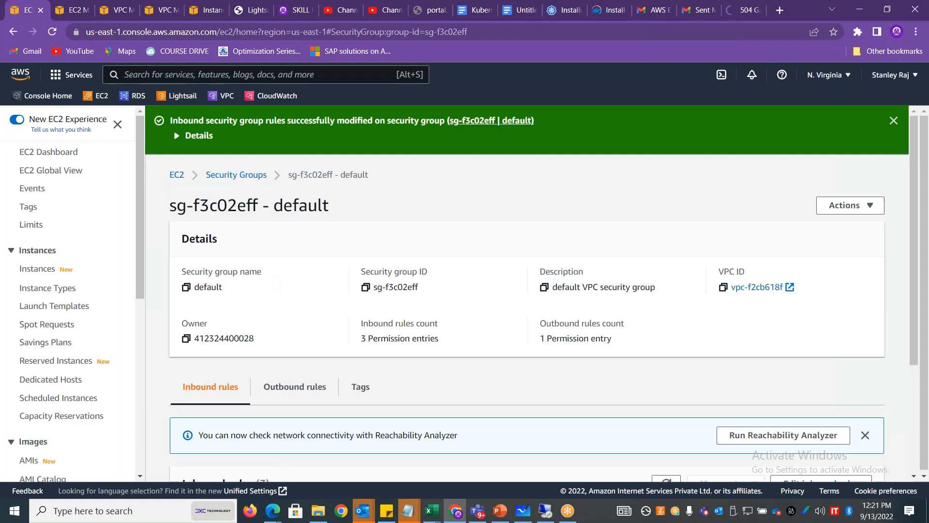
pyautogui.click(199, 136)
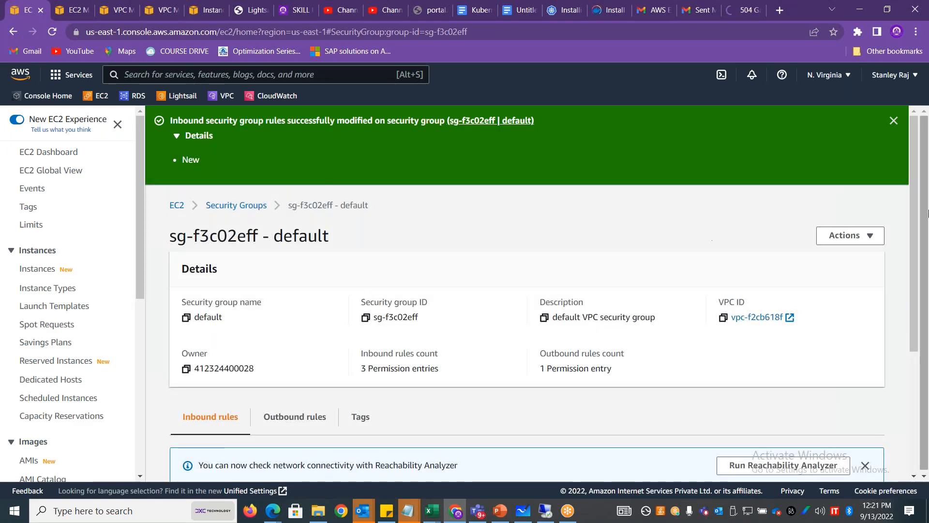
pyautogui.scroll(-2, 925, 179)
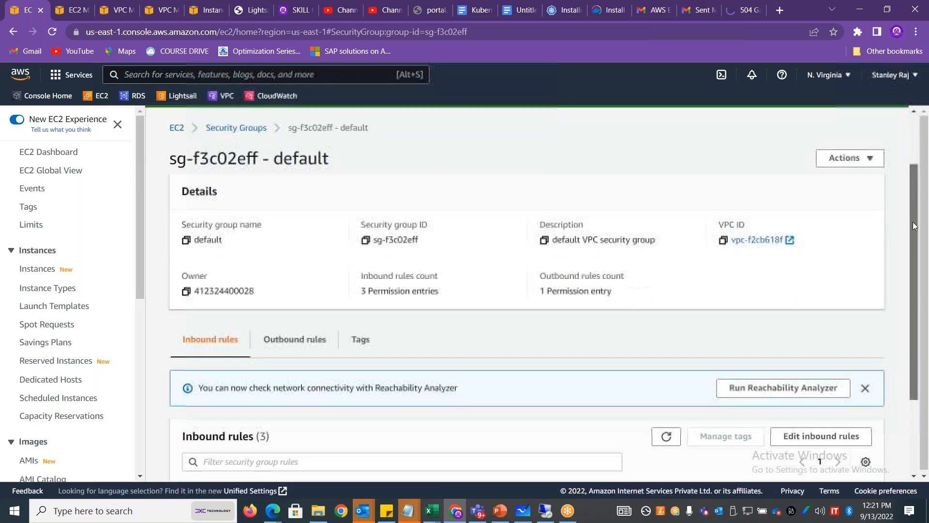
pyautogui.scroll(-3, 913, 234)
pyautogui.scroll(3, 900, 290)
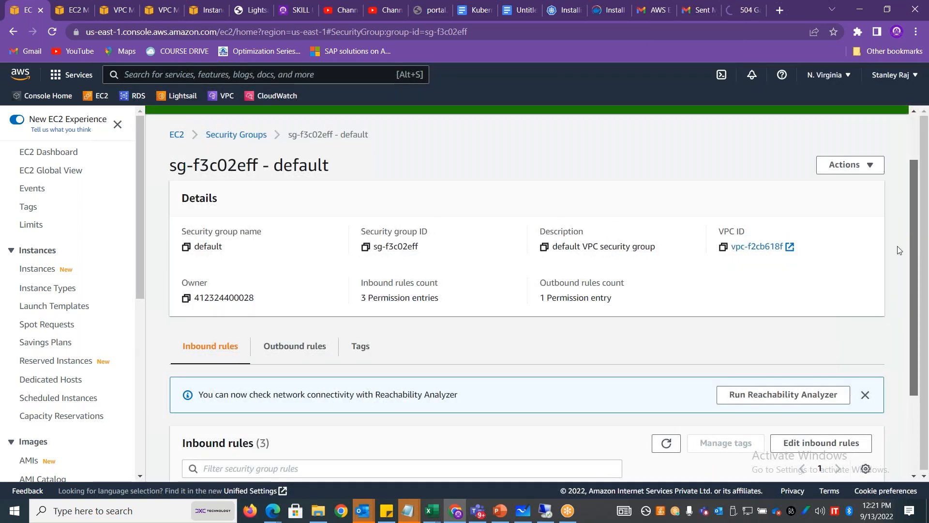
pyautogui.scroll(-3, 878, 362)
# Change the all-traffic inbound rule's source to Anywhere-IPv4 and save the rules
pyautogui.click(803, 325)
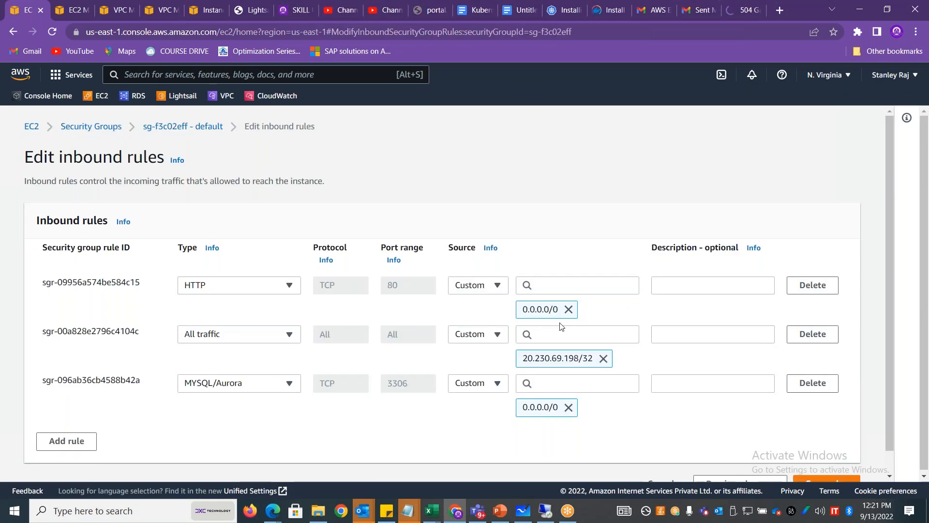
pyautogui.click(604, 358)
pyautogui.click(498, 334)
pyautogui.click(491, 373)
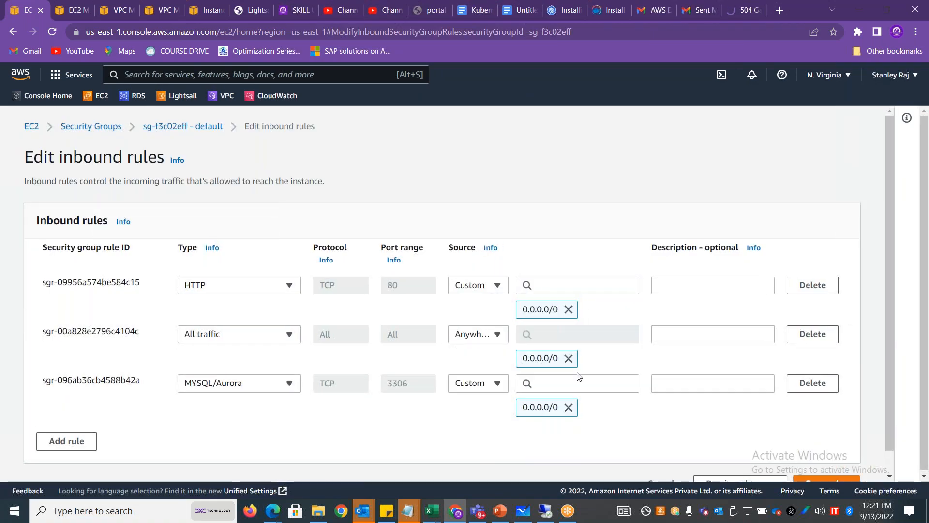
pyautogui.click(822, 480)
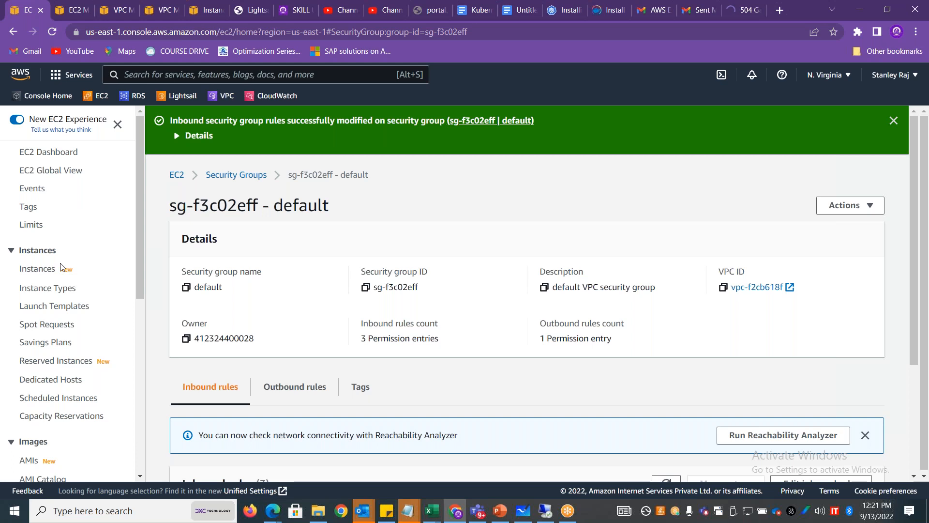
# Switch to the Excel workbook and commit the security group description in B2
pyautogui.hotkey('alt', 'Tab')
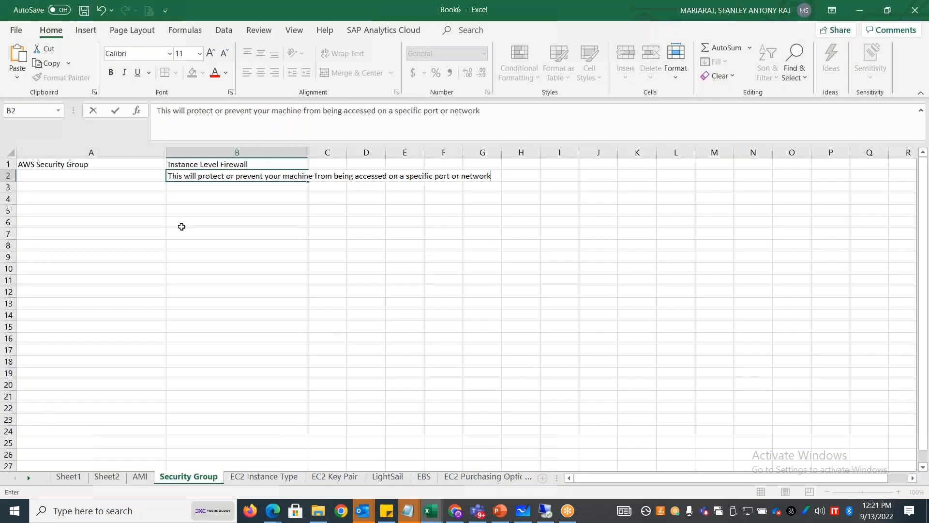
pyautogui.click(257, 161)
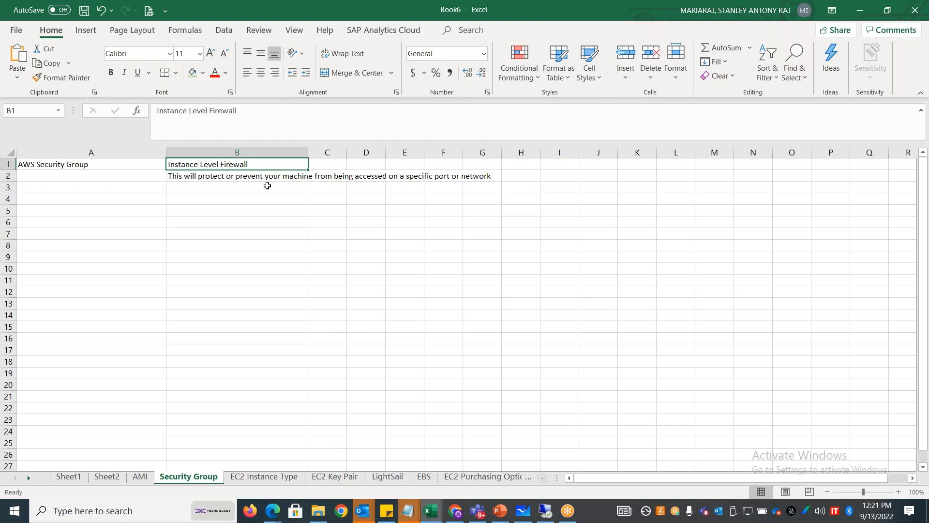
# Switch back to the EC2 console in Chrome and view the default security group's outbound rules
pyautogui.hotkey('alt', 'Tab')
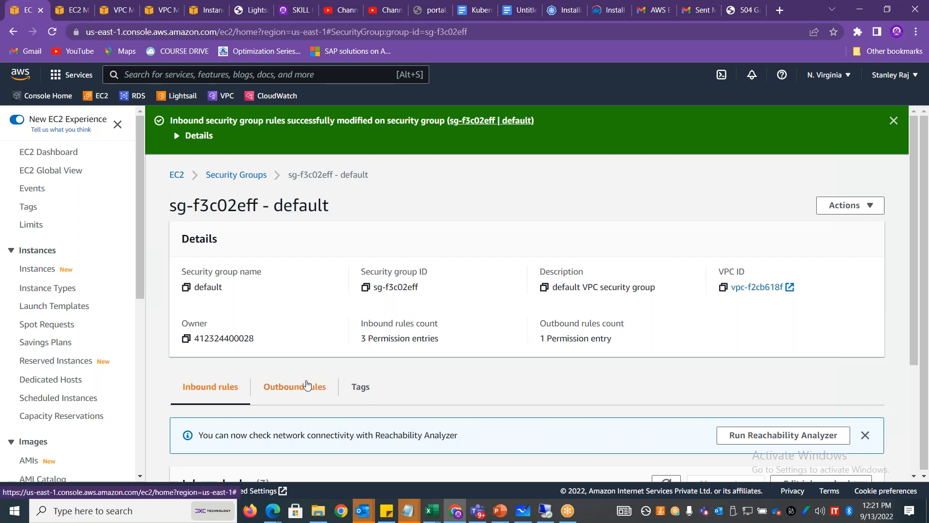
pyautogui.click(307, 385)
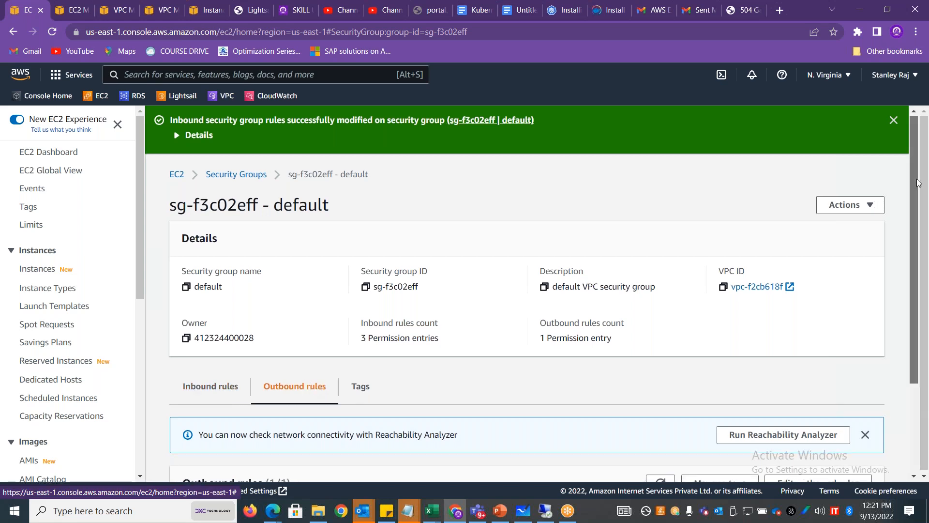
pyautogui.scroll(-2, 883, 328)
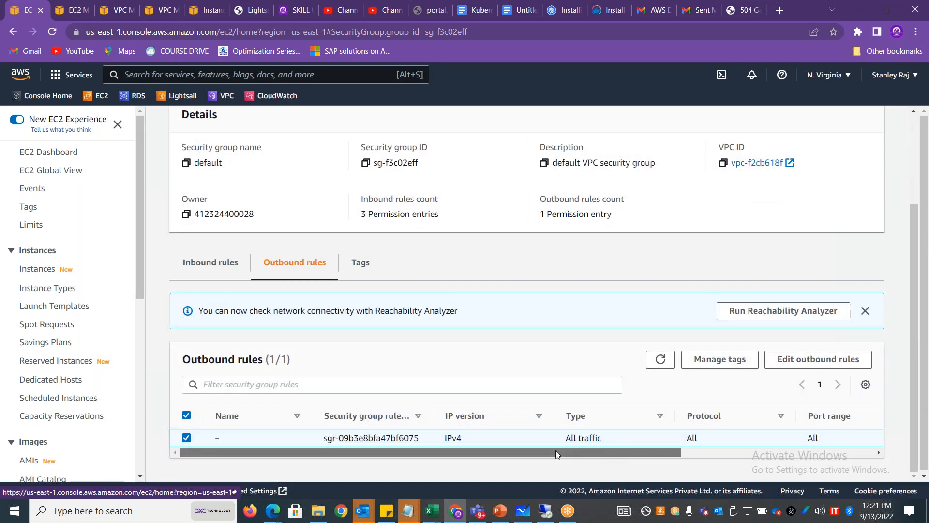
# Switch to the Excel workbook and enter "By default, all outbound traffic is allowed" in cell B5 of the Security Group sheet
pyautogui.tripleClick(562, 438)
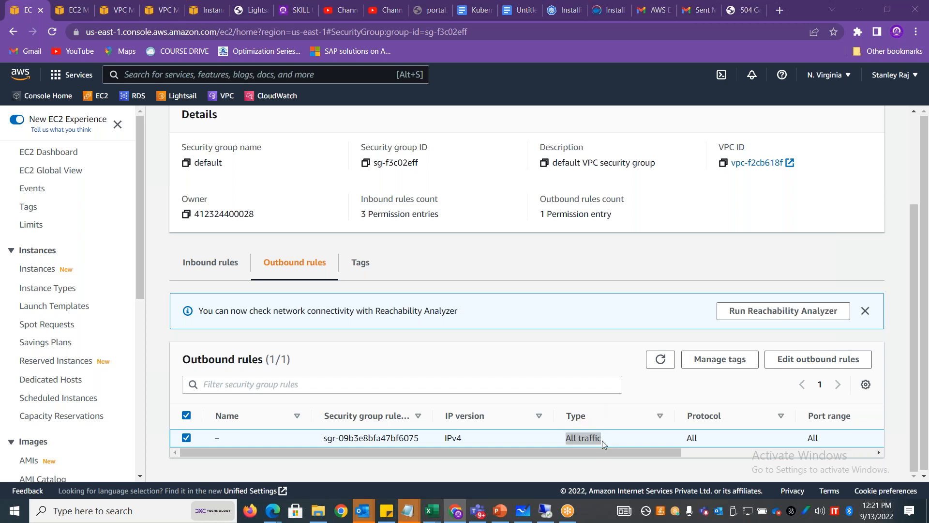
pyautogui.hotkey('alt', 'Tab')
pyautogui.write('B')
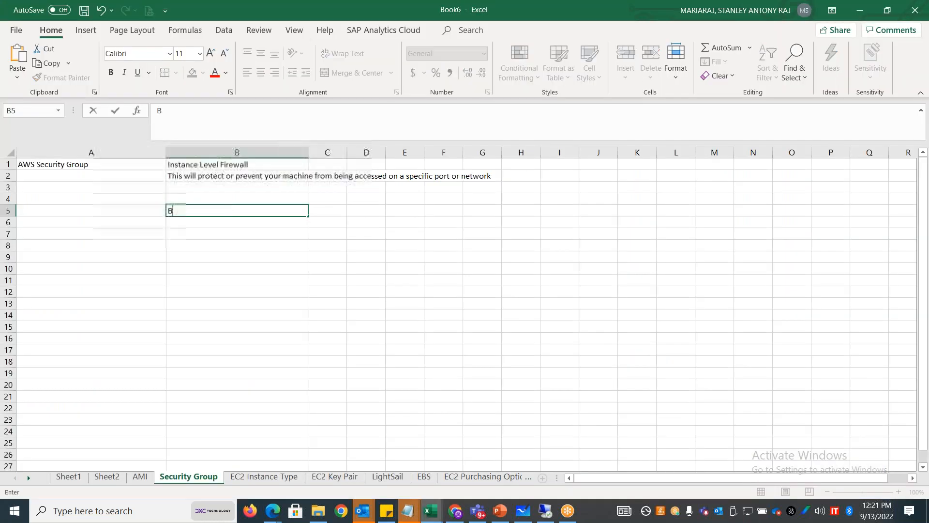
pyautogui.write('y default, all outbo')
pyautogui.press('BackSpace')
pyautogui.press('BackSpace')
pyautogui.write('tbound traffi')
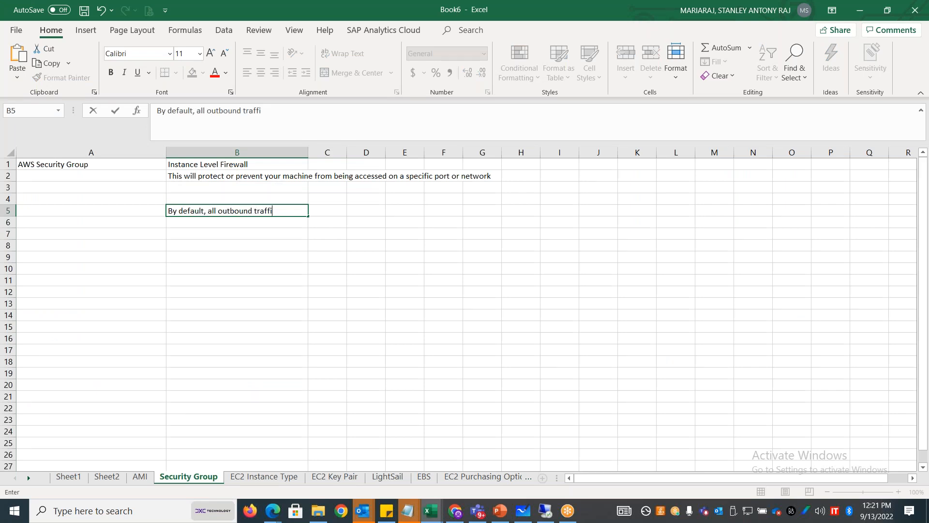
pyautogui.write('c is allowed')
pyautogui.press('Return')
# Enter in B6 "By Default, all inbound traffic is restricted.. We have to explicity allow the traffic on the port that is needed"
pyautogui.write('By Default')
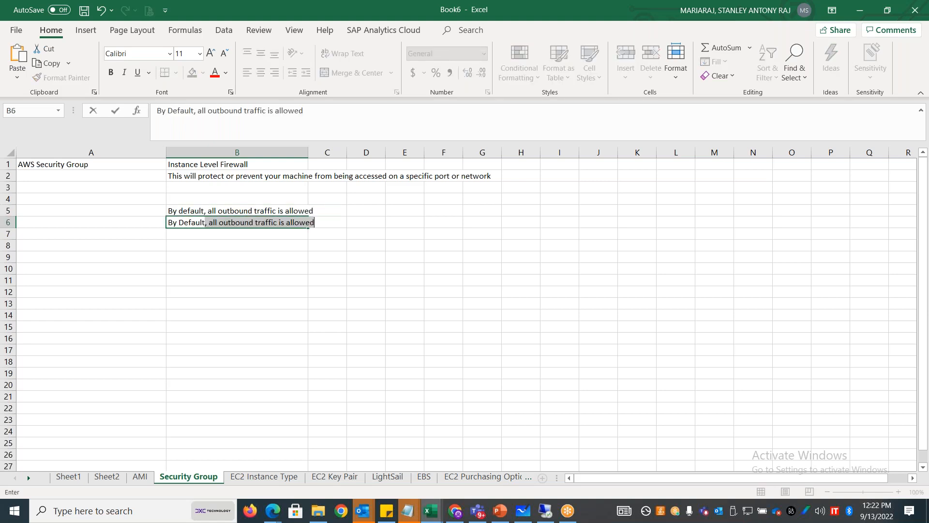
pyautogui.write(', all inbound traffic is re')
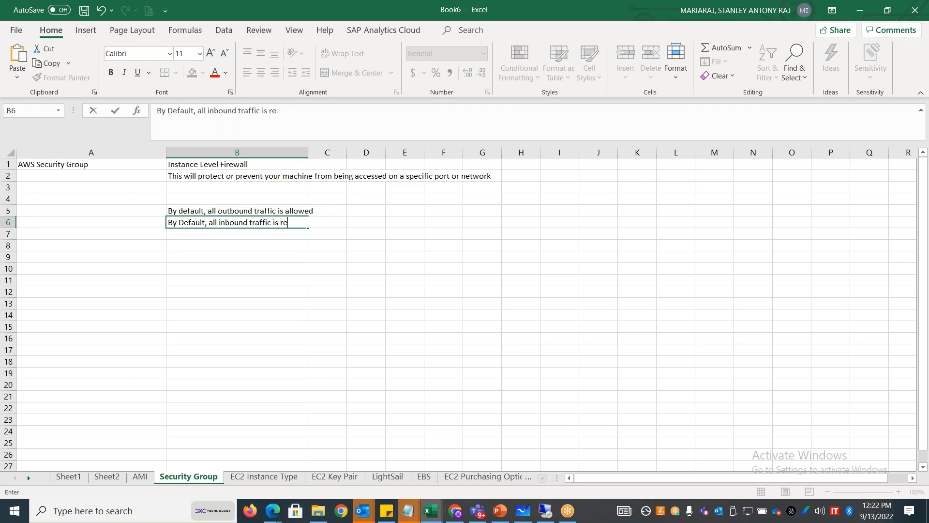
pyautogui.write('stricted.. We have to explicity allo')
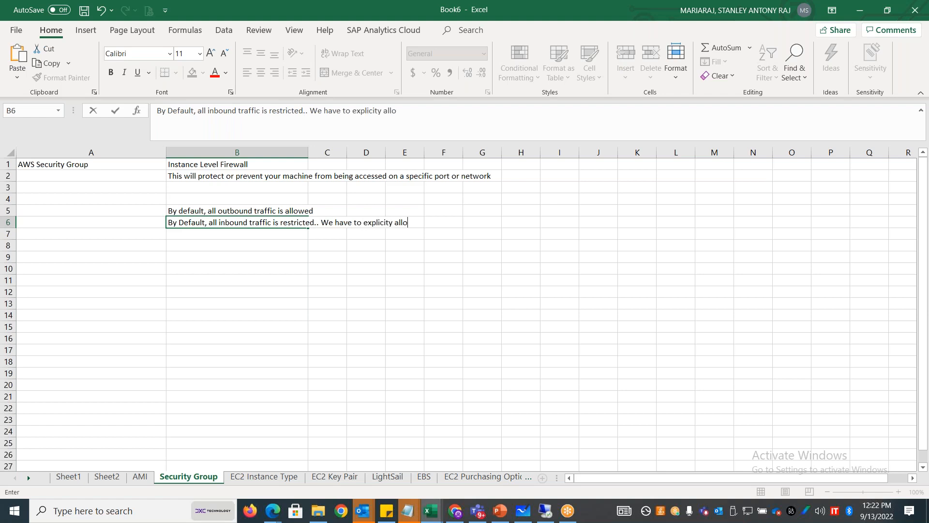
pyautogui.write('w the traffic on the port that is needed')
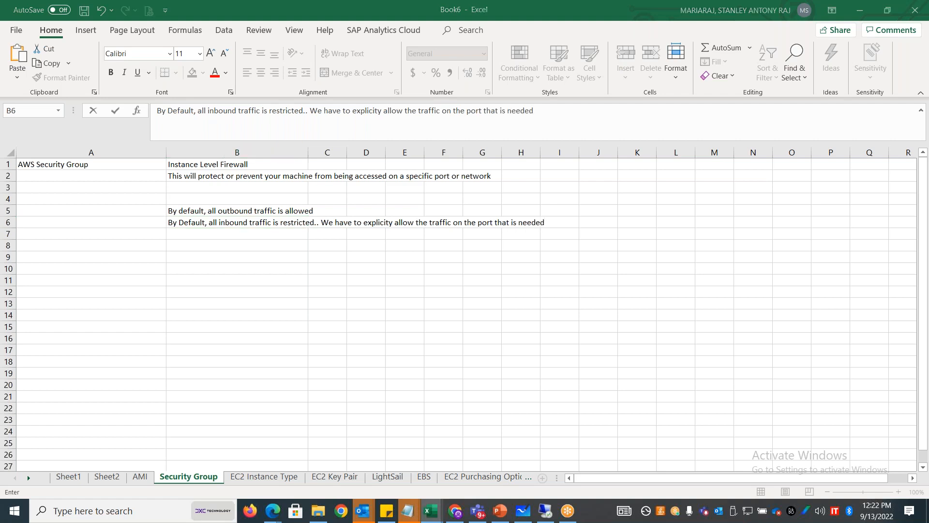
# Switch to Chrome and reload the web server's page at 54.221.217.247
pyautogui.hotkey('alt', 'Tab')
pyautogui.click(737, 16)
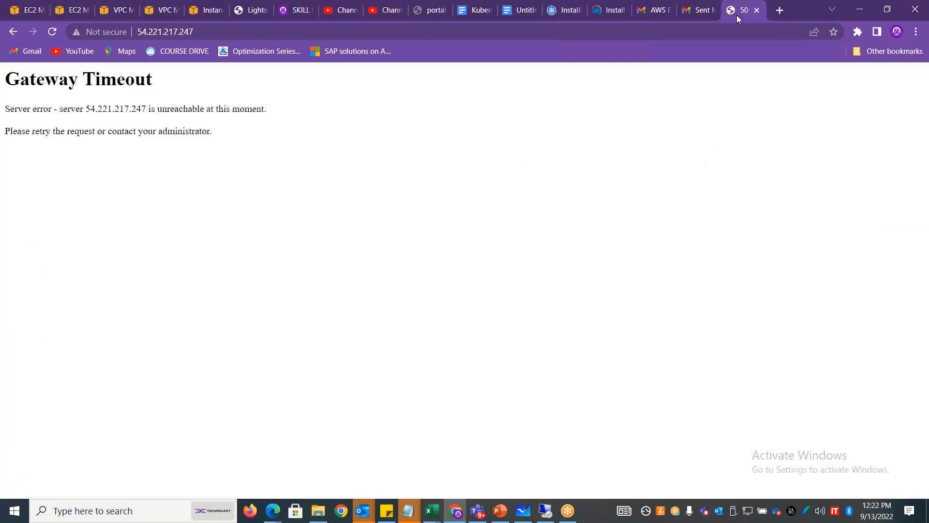
pyautogui.click(446, 36)
pyautogui.press('Return')
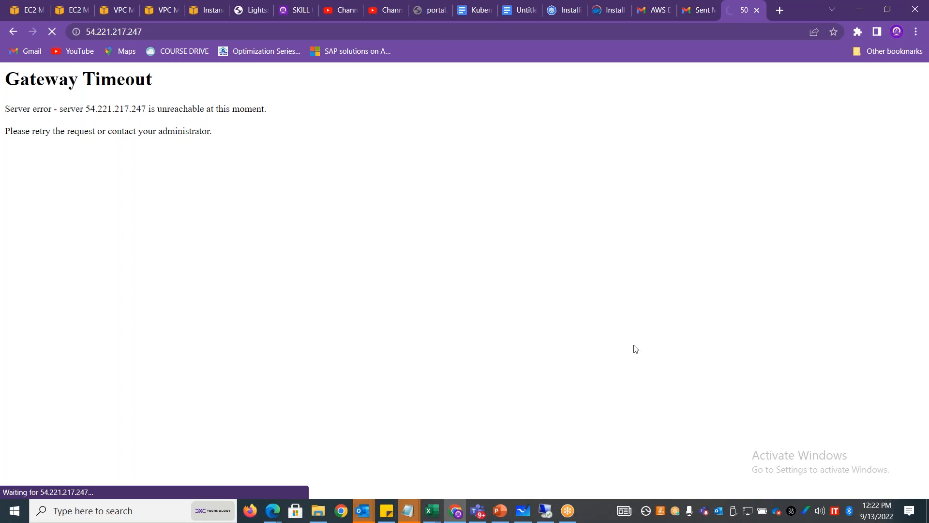
# Switch to the Remote Desktop session and start Internet Explorer, choosing not to use the recommended settings
pyautogui.click(543, 517)
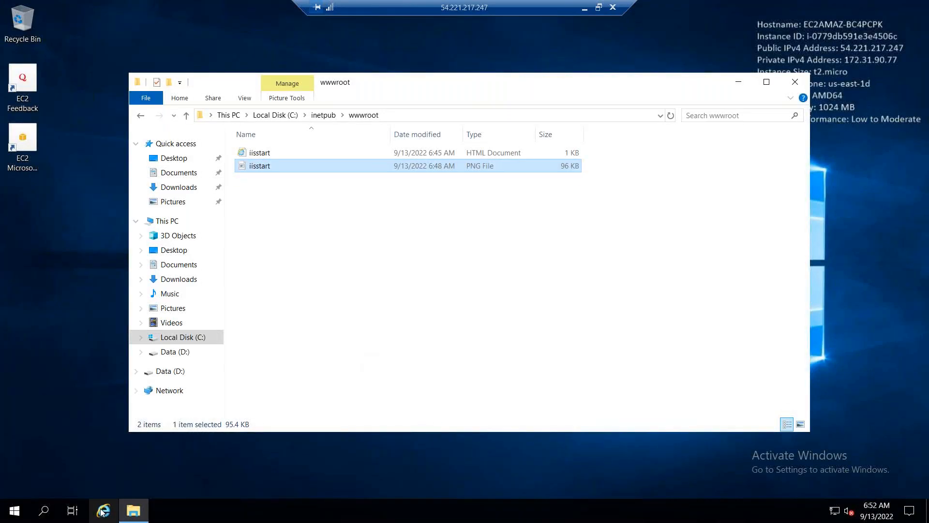
pyautogui.click(103, 511)
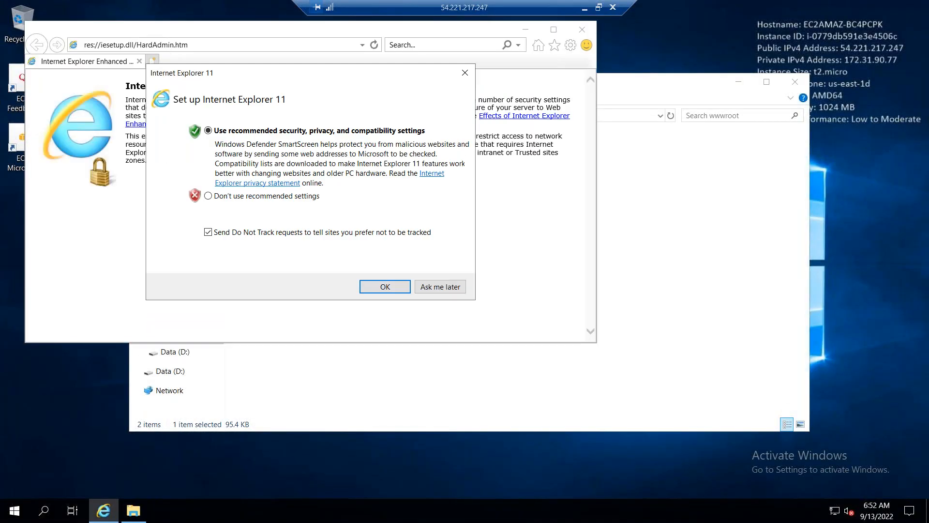
pyautogui.click(208, 196)
pyautogui.click(385, 286)
# Load localhost in the server's Internet Explorer to check the IIS page locally
pyautogui.click(202, 44)
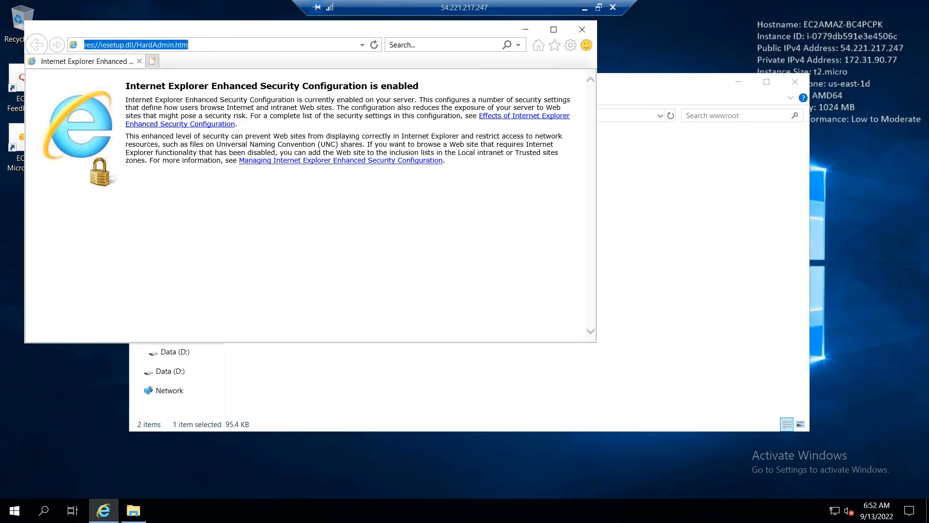
pyautogui.write('localhost')
pyautogui.press('Return')
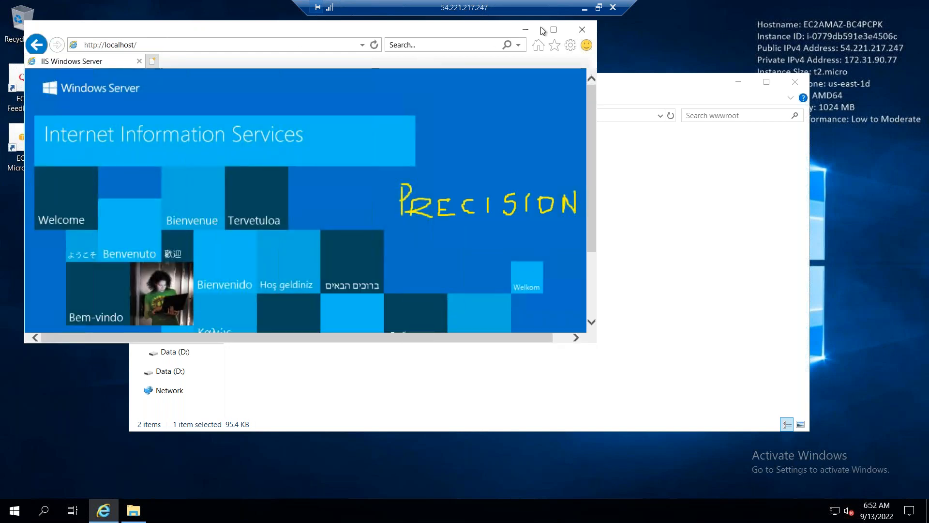
# Return to the EC2 console in Chrome and review winwebsrv2's networking details, including its network interfaces
pyautogui.click(584, 8)
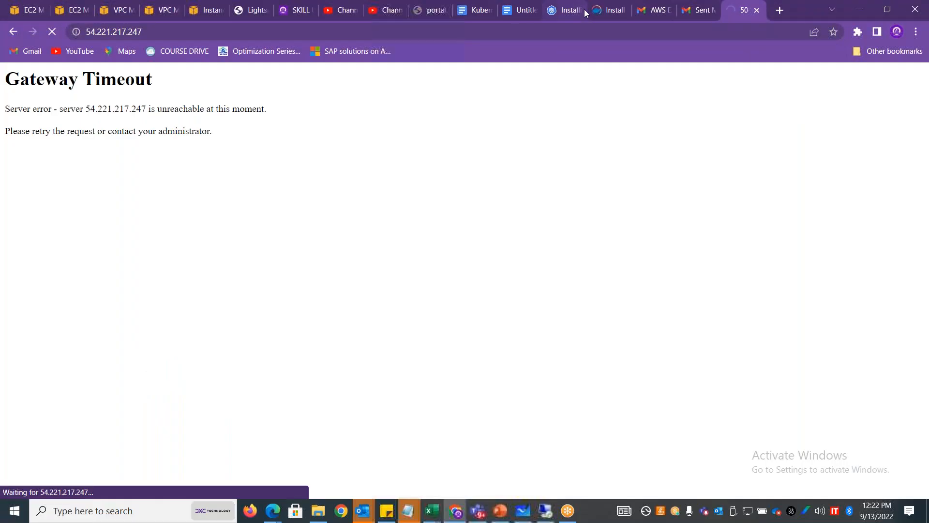
pyautogui.click(23, 10)
pyautogui.click(41, 269)
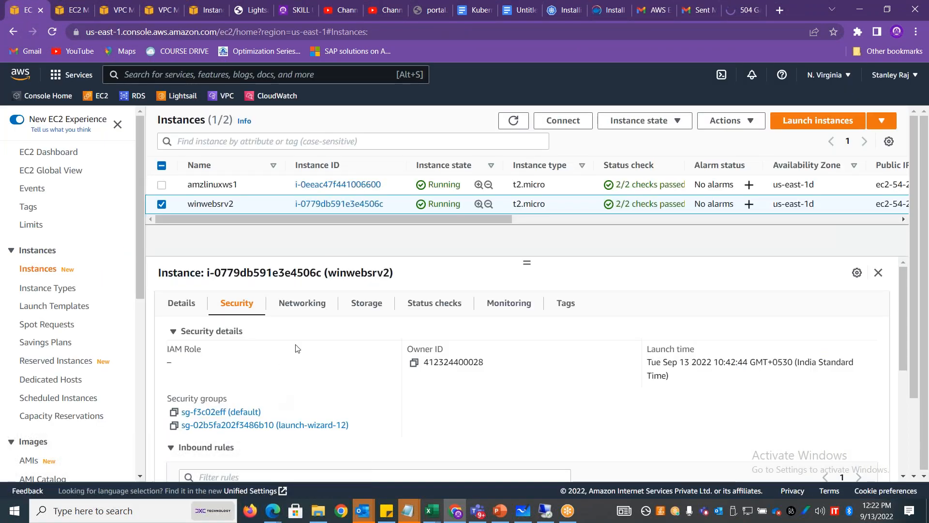
pyautogui.click(296, 311)
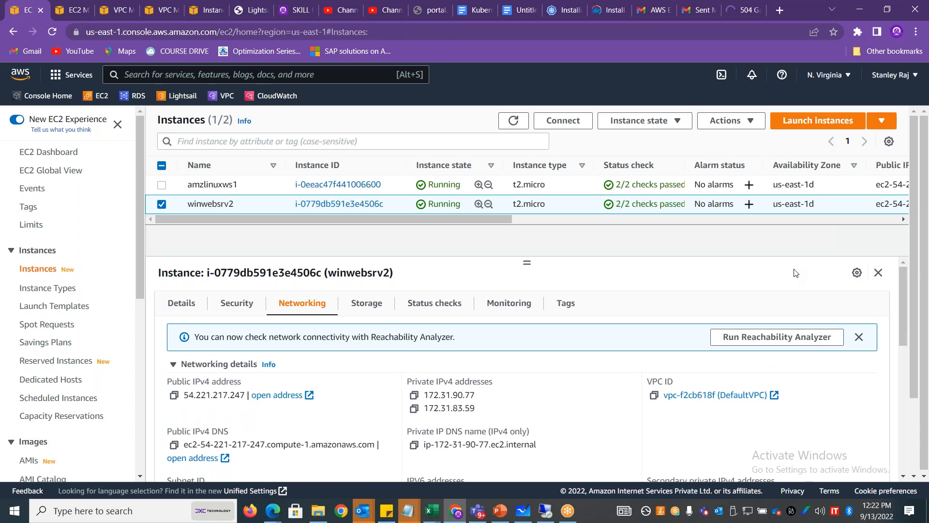
pyautogui.moveTo(916, 167)
pyautogui.mouseDown()
pyautogui.moveTo(923, 239)
pyautogui.moveTo(922, 156)
pyautogui.moveTo(924, 167)
pyautogui.mouseUp()
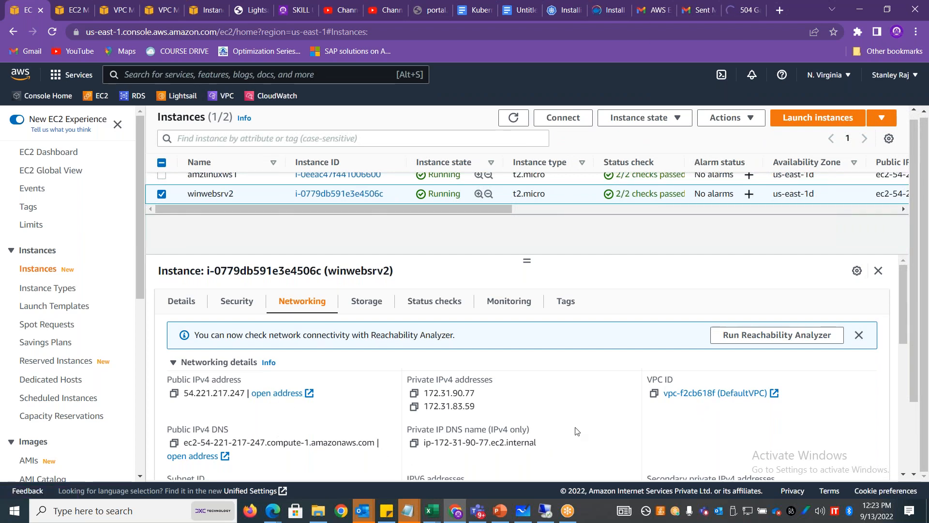
pyautogui.scroll(-4, 577, 431)
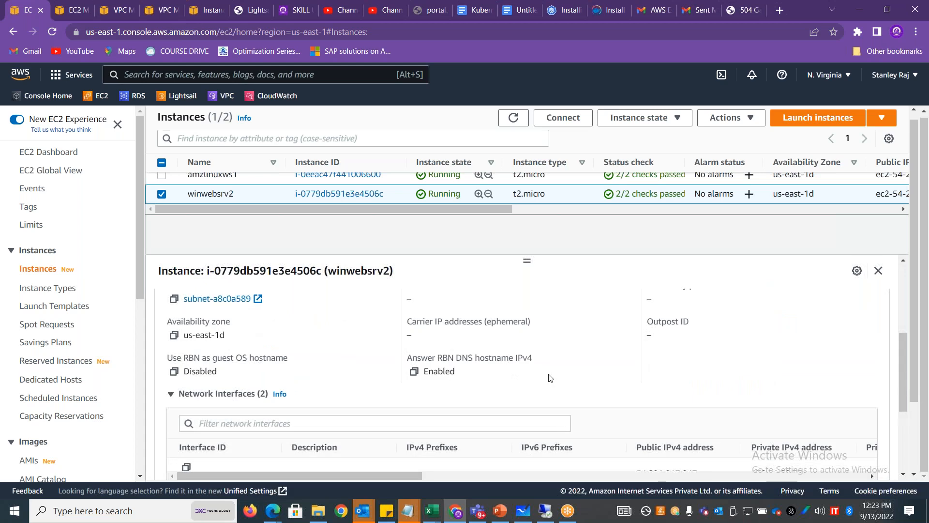
pyautogui.scroll(-1, 550, 378)
pyautogui.scroll(-3, 550, 378)
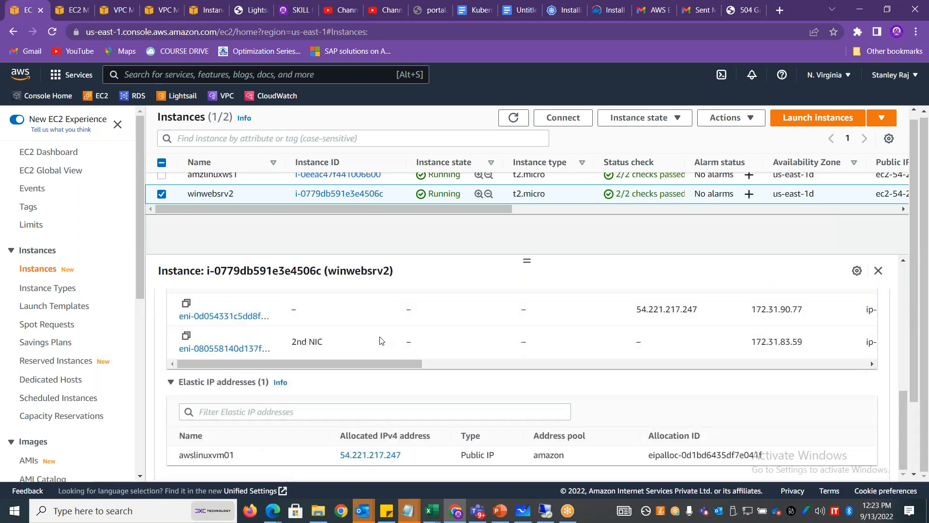
# Open the instance's network interface that holds the public IP 54.221.217.247, then open its attached launch-wizard-12 security group
pyautogui.click(252, 319)
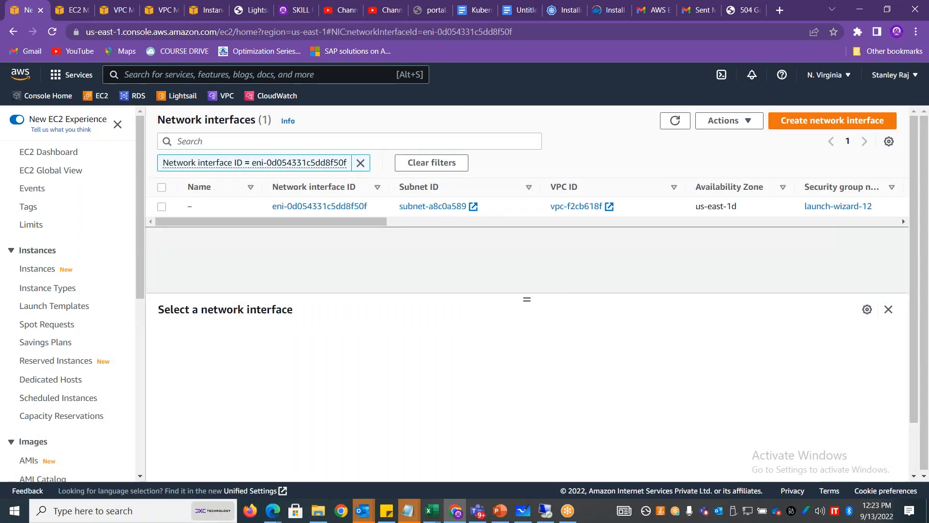
pyautogui.click(162, 207)
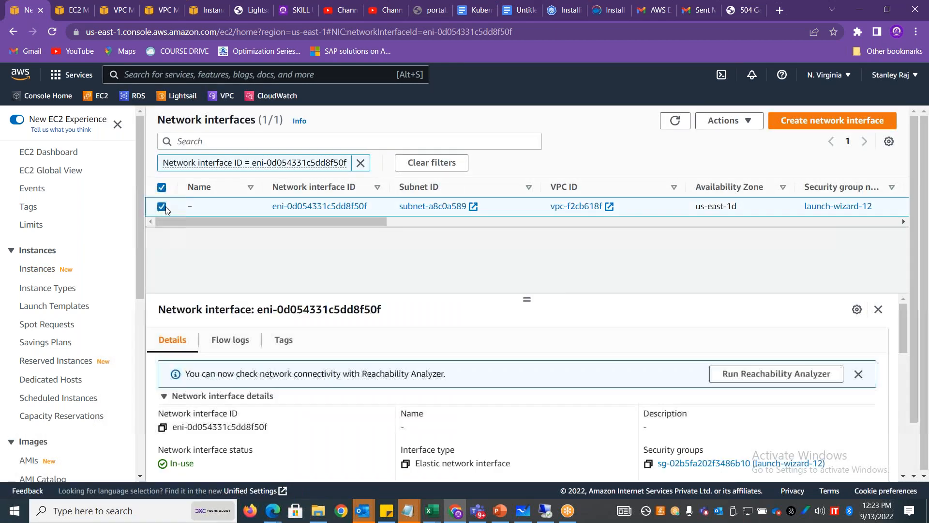
pyautogui.moveTo(914, 208); pyautogui.dragTo(907, 291)
pyautogui.moveTo(825, 463); pyautogui.dragTo(657, 464)
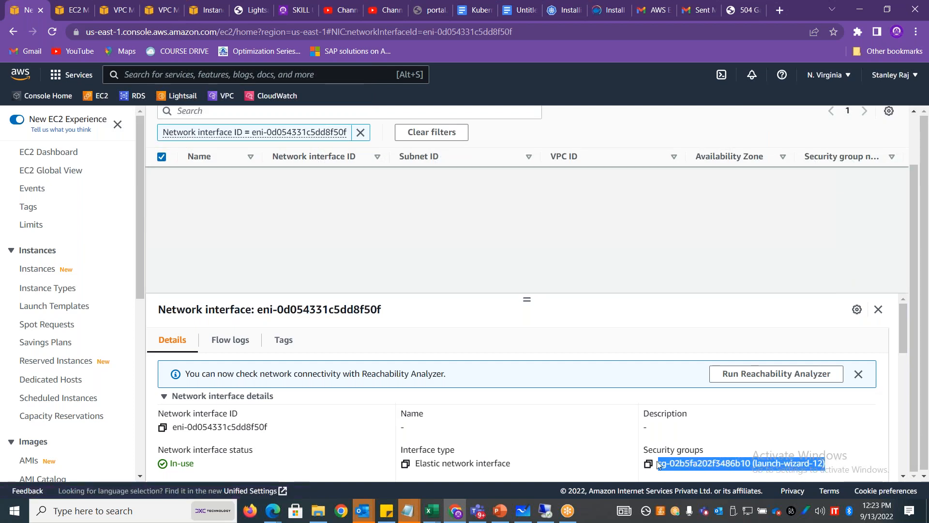
pyautogui.click(658, 462)
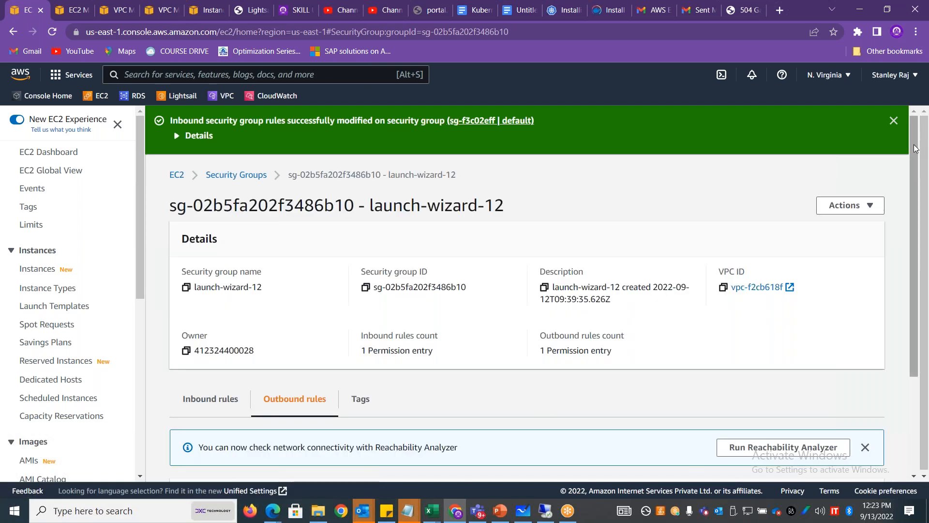
# Review the inbound rules of the launch-wizard-12 security group, checking the allowed traffic type and the group ID
pyautogui.scroll(-3, 898, 296)
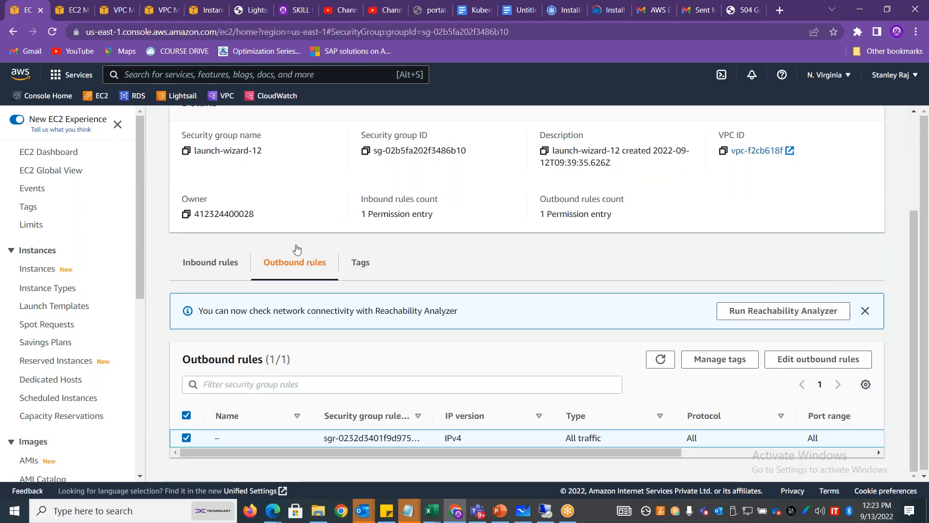
pyautogui.click(196, 268)
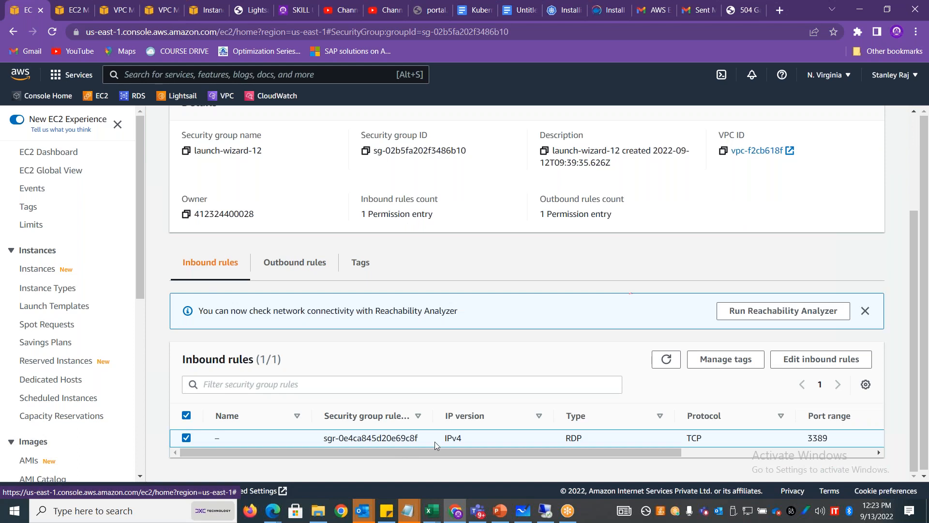
pyautogui.moveTo(569, 441); pyautogui.dragTo(549, 442)
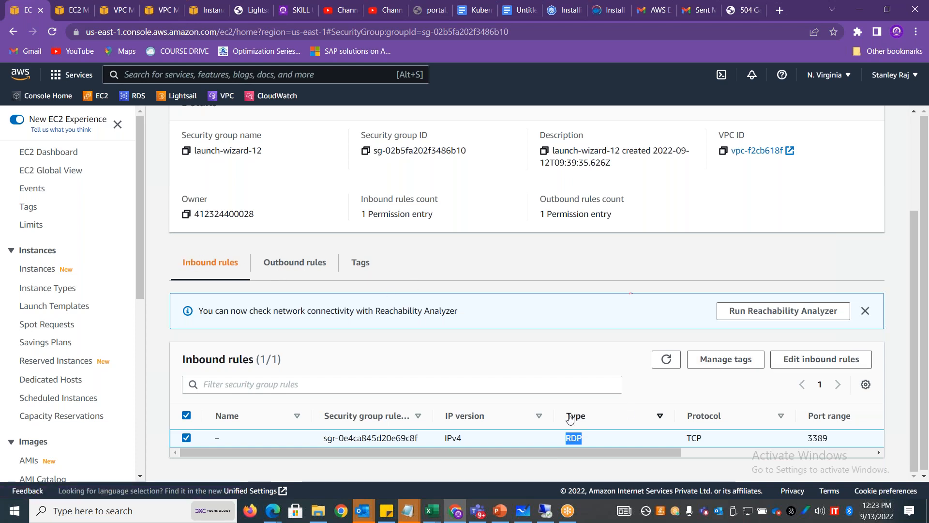
pyautogui.moveTo(476, 151); pyautogui.dragTo(367, 157)
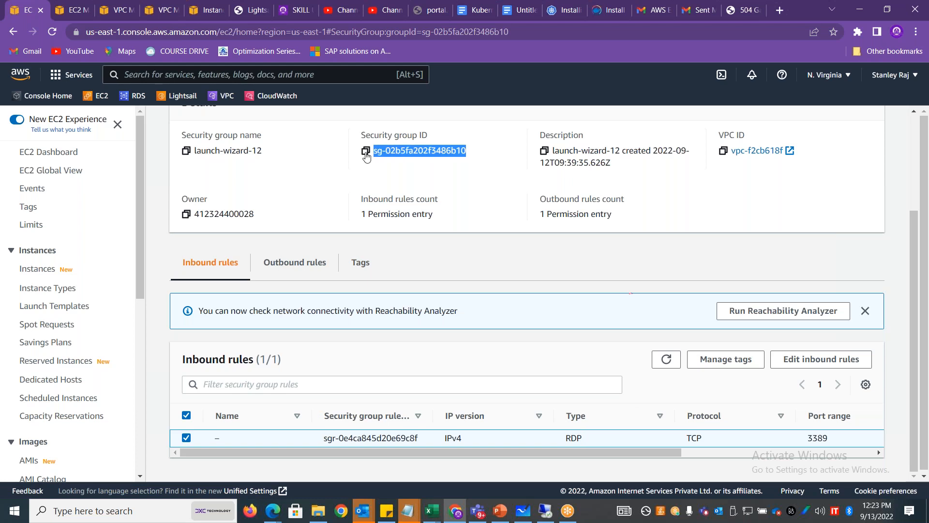
# Add an HTTP inbound rule to the launch-wizard-12 security group, set its source and save the rules
pyautogui.click(823, 359)
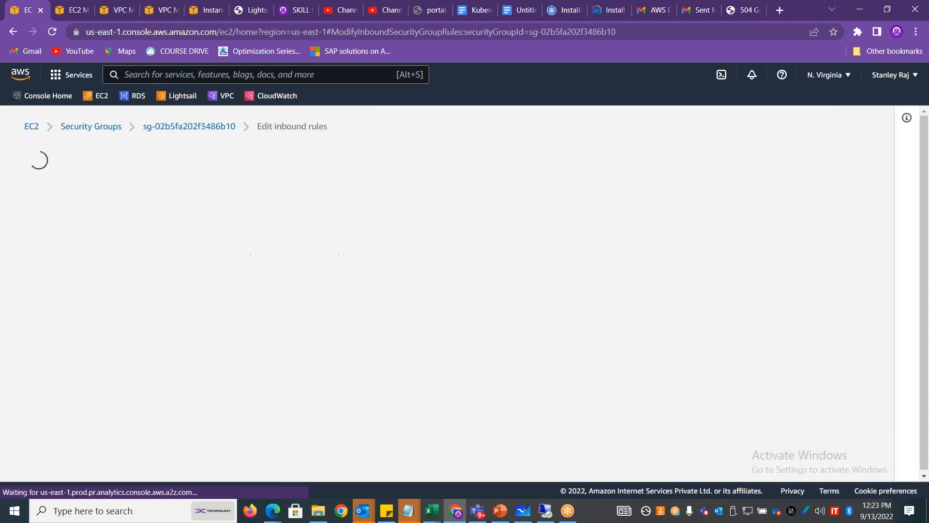
pyautogui.click(80, 344)
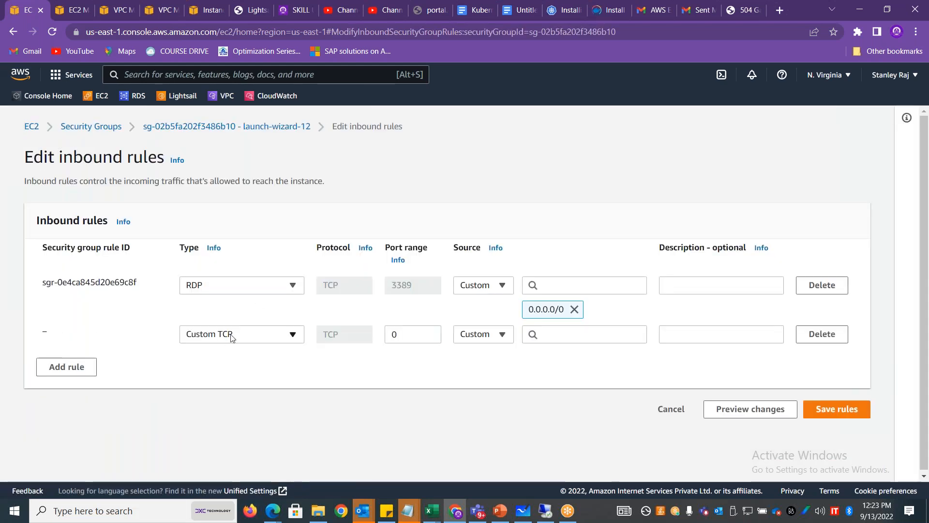
pyautogui.click(232, 336)
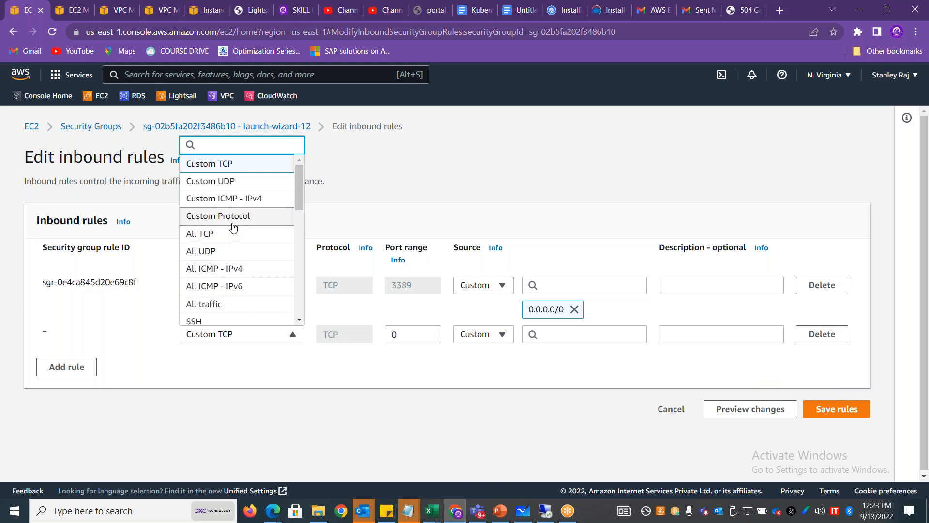
pyautogui.moveTo(297, 190); pyautogui.dragTo(298, 240)
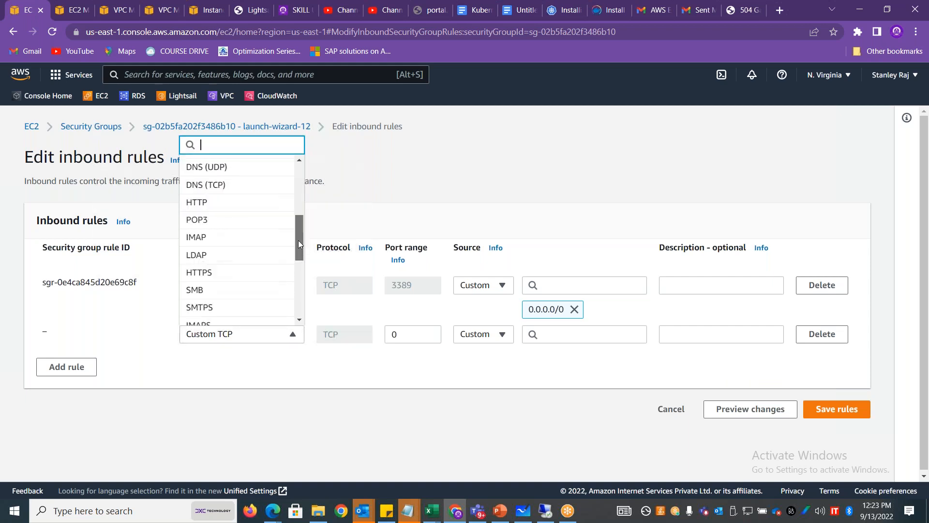
pyautogui.click(238, 203)
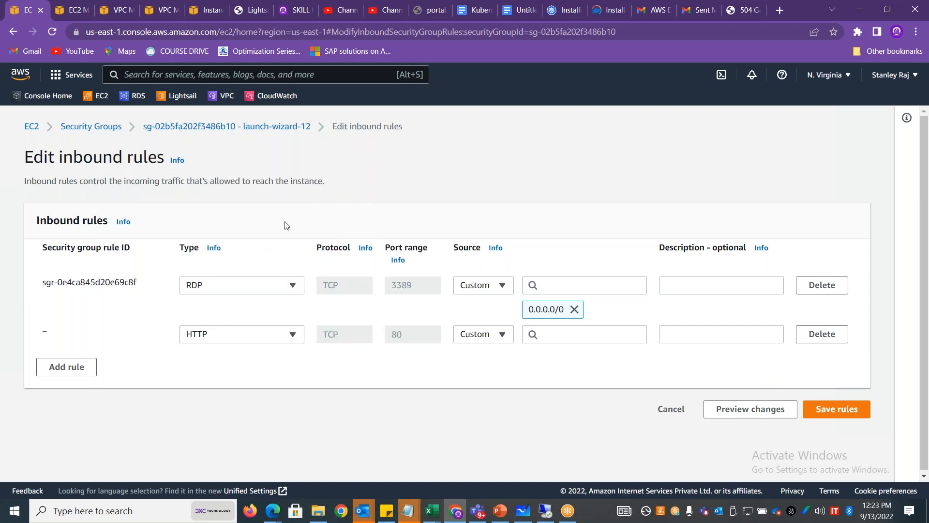
pyautogui.click(505, 340)
pyautogui.click(479, 372)
pyautogui.click(828, 436)
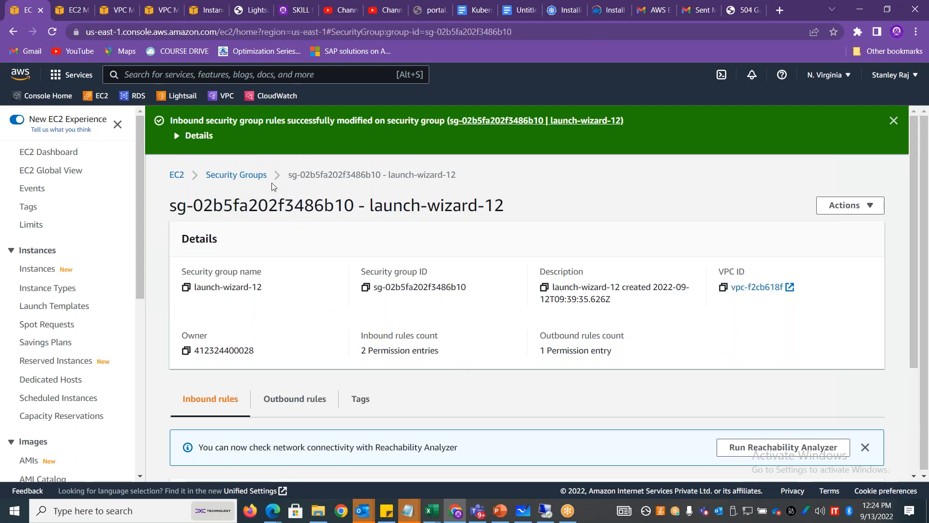
# Return to the web server's browser tab and load 54.221.217.247 again to test public access
pyautogui.moveTo(169, 205); pyautogui.dragTo(317, 190)
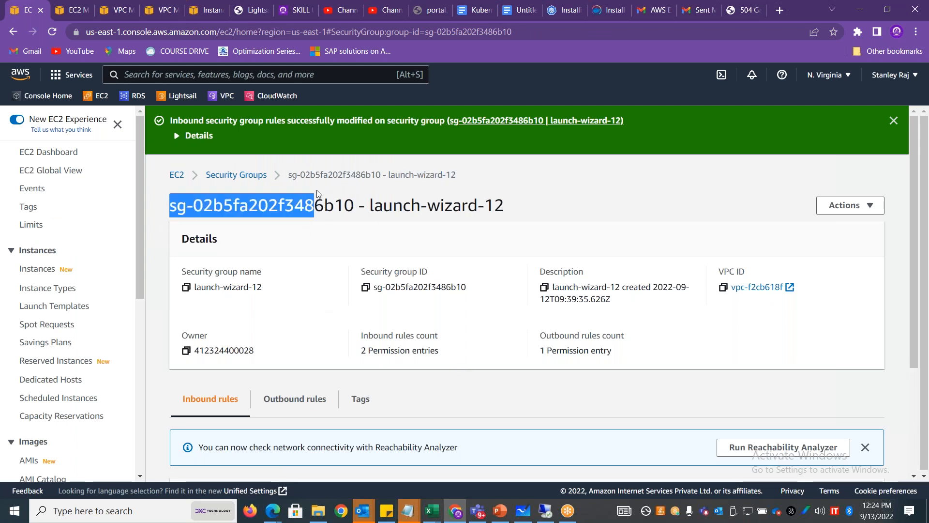
pyautogui.click(736, 14)
pyautogui.click(443, 32)
pyautogui.press('Return')
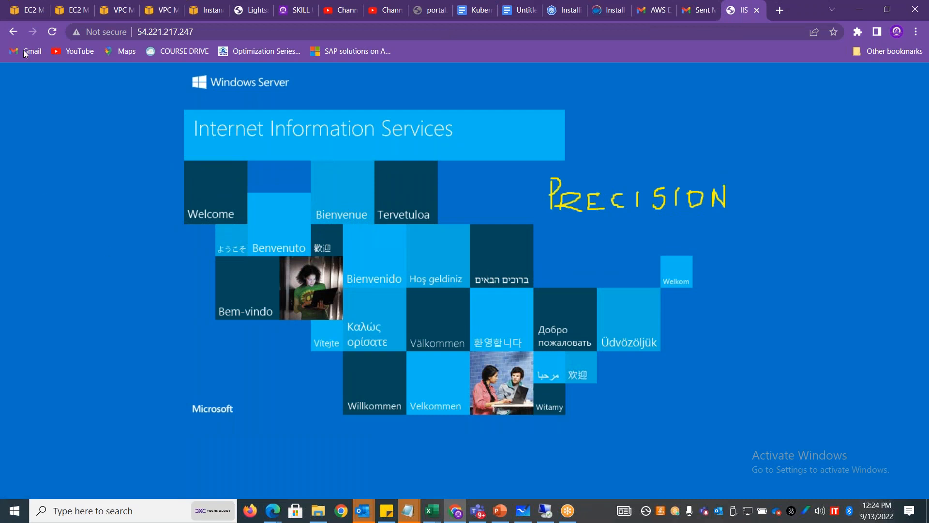
# Go back from the launch-wizard-12 security group to its network interface page, and view the IIS page at 54.221.217.247 again
pyautogui.click(29, 19)
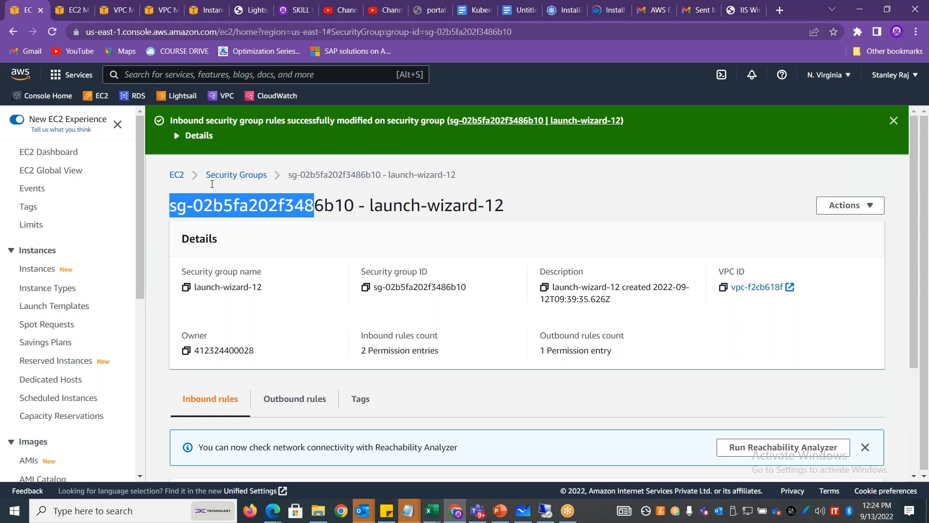
pyautogui.click(13, 32)
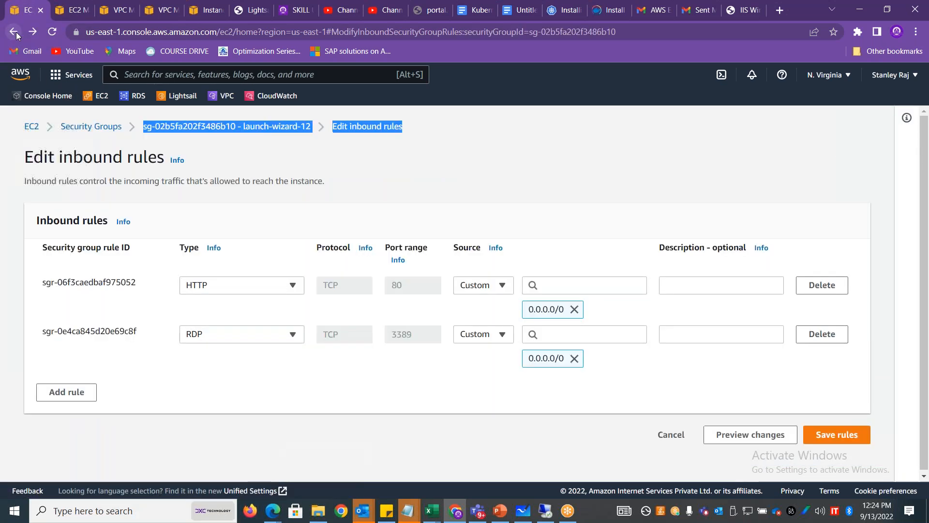
pyautogui.click(16, 32)
pyautogui.click(15, 32)
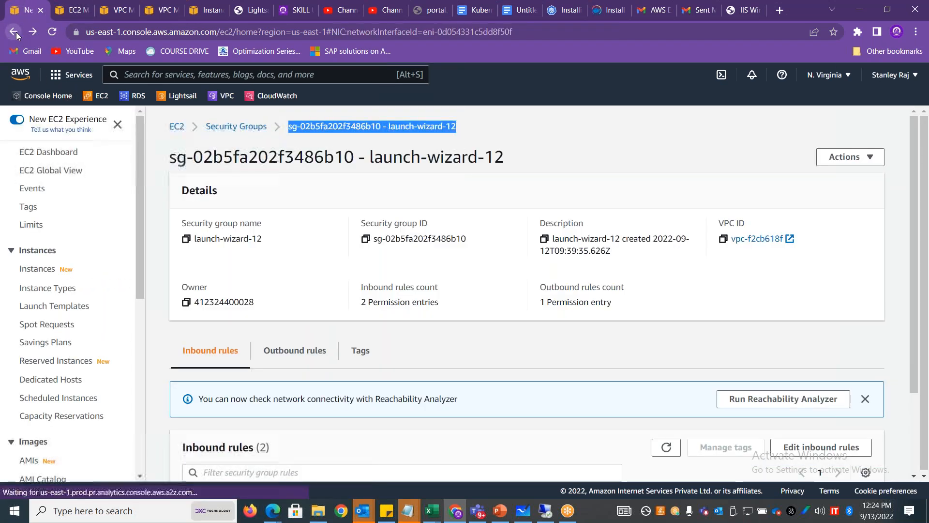
pyautogui.click(733, 12)
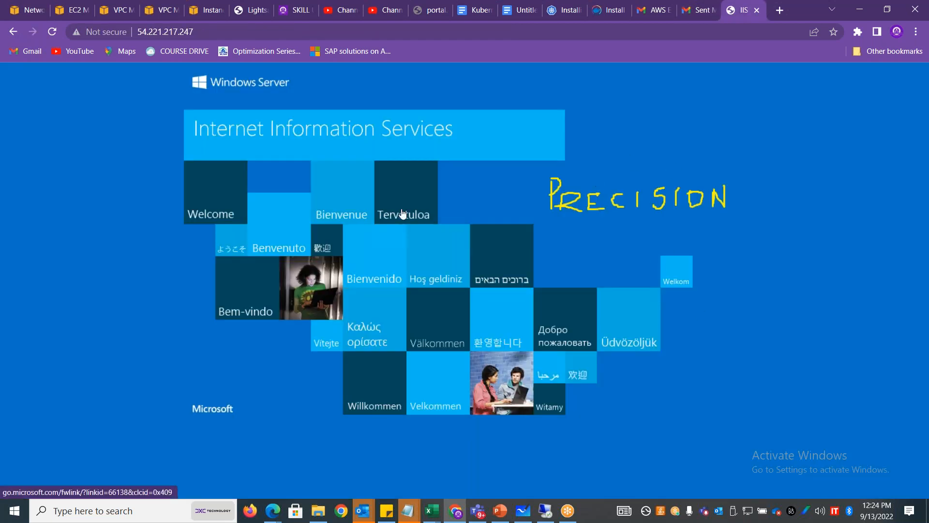
# In the EC2 console's instances list, select amzlinuxws1 and copy its public IPv4 address
pyautogui.click(25, 13)
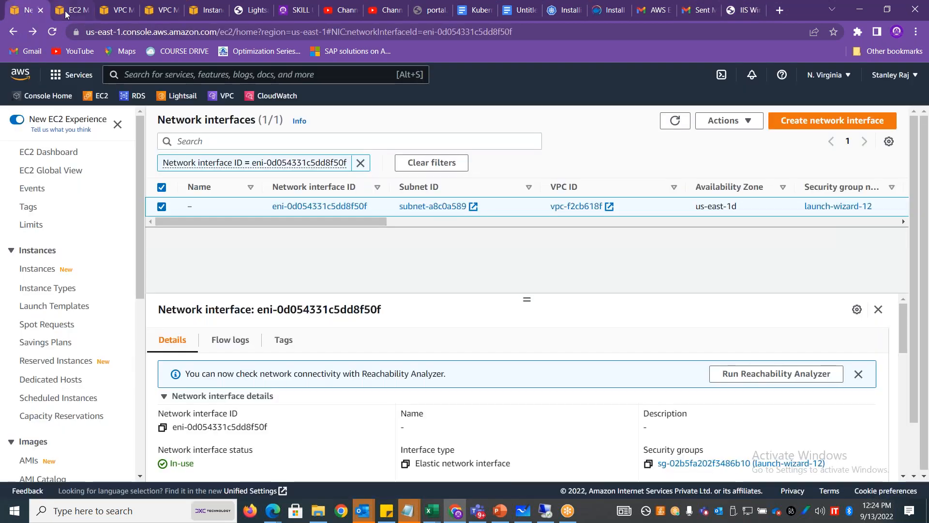
pyautogui.click(55, 268)
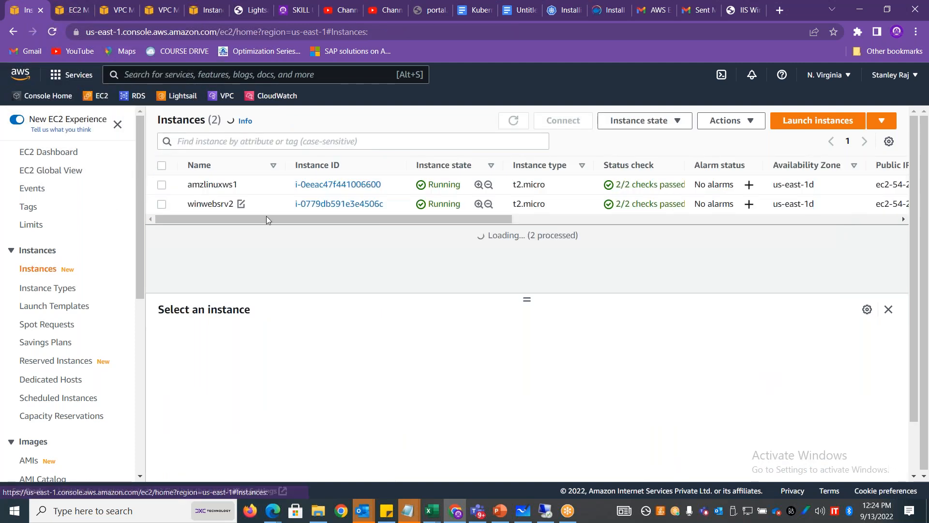
pyautogui.click(161, 185)
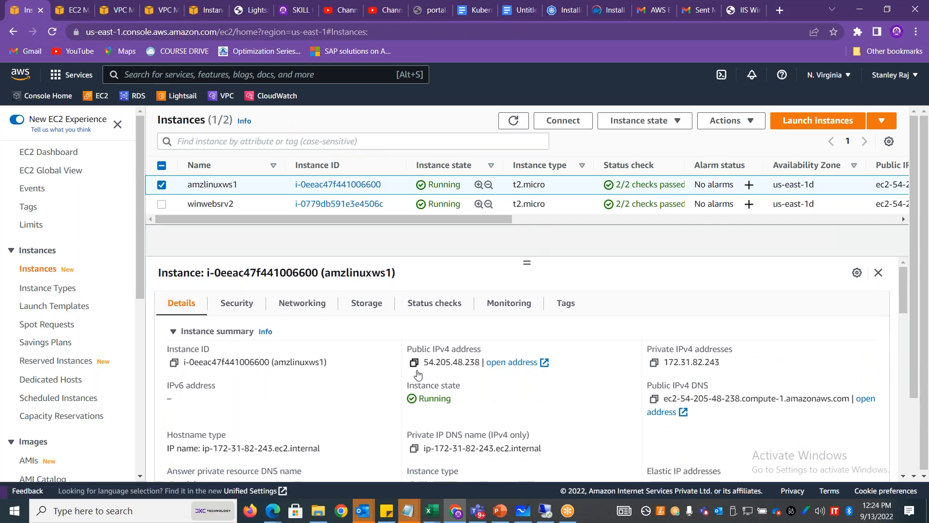
pyautogui.click(414, 363)
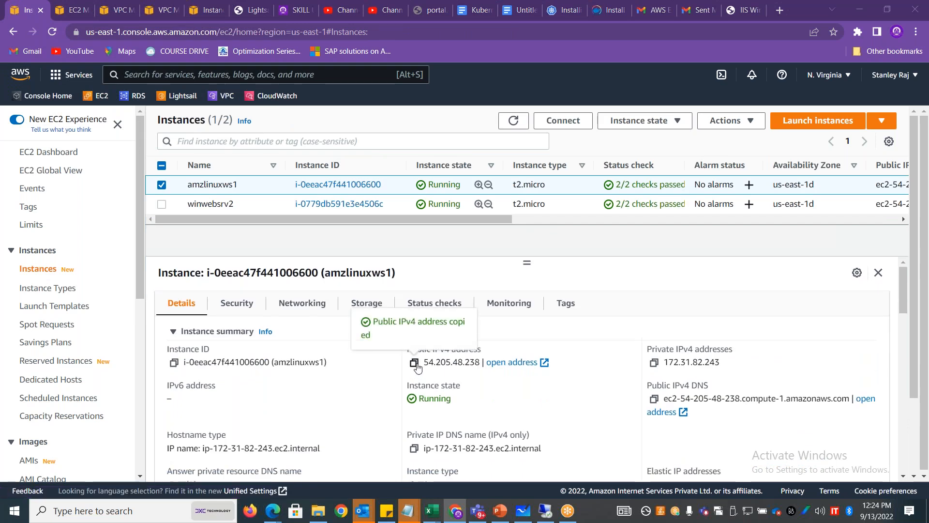
pyautogui.press('super')
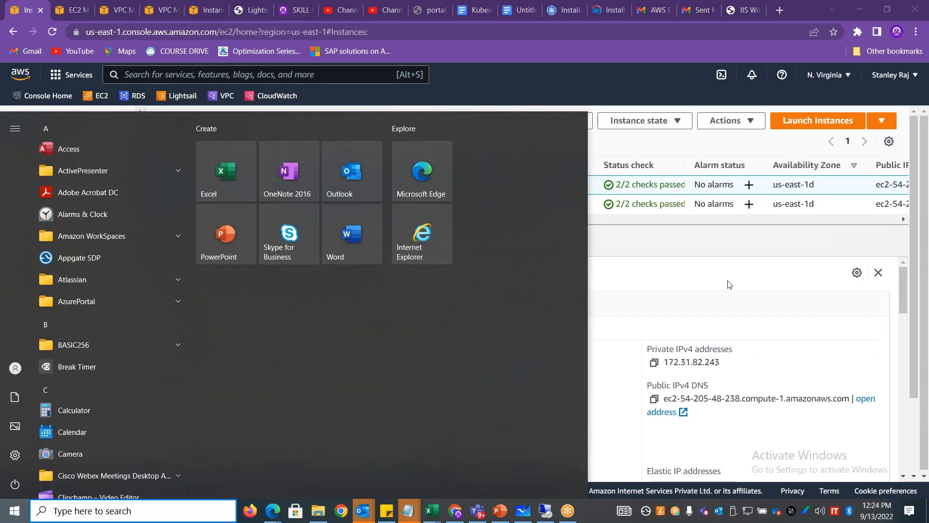
pyautogui.press('Escape')
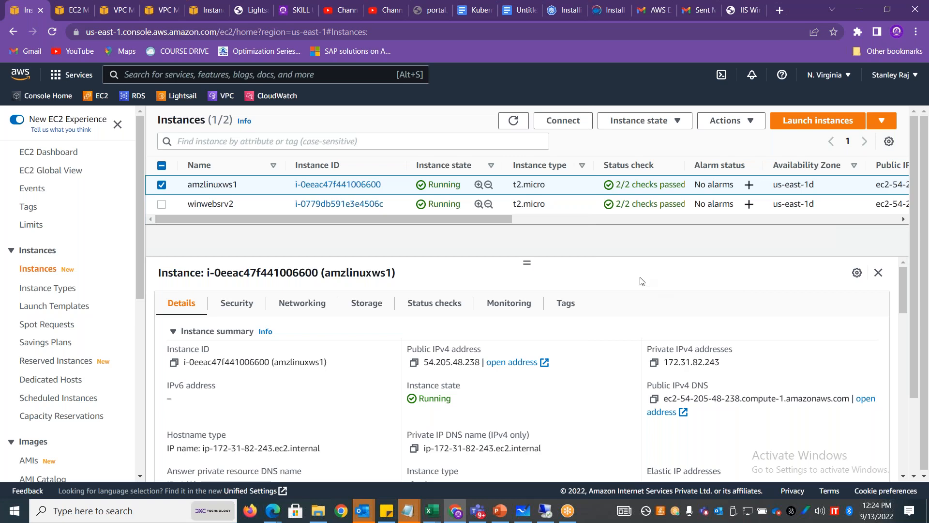
pyautogui.click(413, 363)
# Launch PuTTY and enter 54.205.48.238 as the host name for the SSH session
pyautogui.press('super')
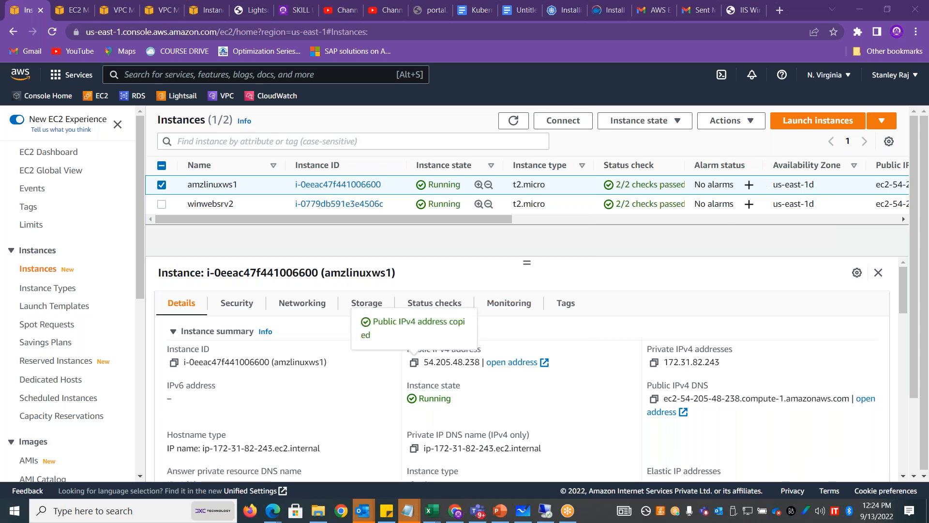
pyautogui.write('putty')
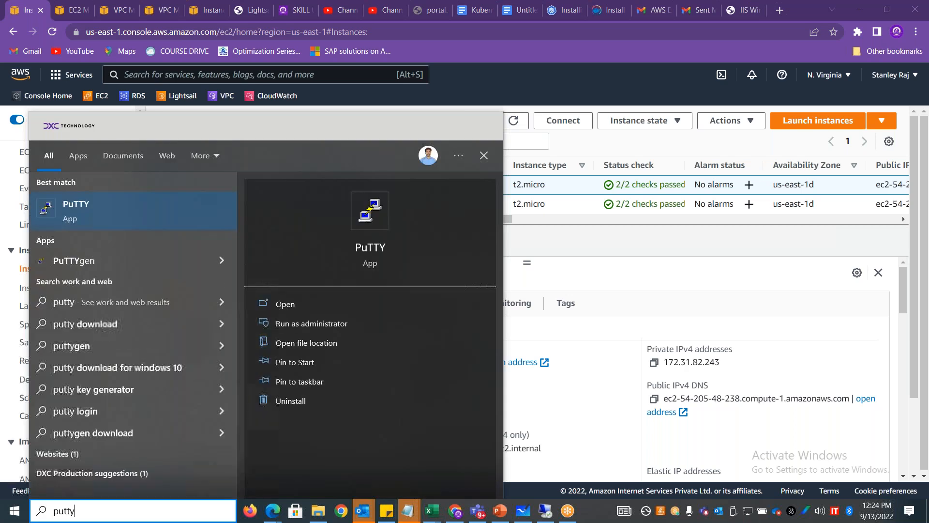
pyautogui.click(85, 208)
pyautogui.click(487, 200)
pyautogui.hotkey('ctrl', 'v')
# Set Sep2022.ppk as the private key file for SSH authentication and open the connection
pyautogui.click(338, 312)
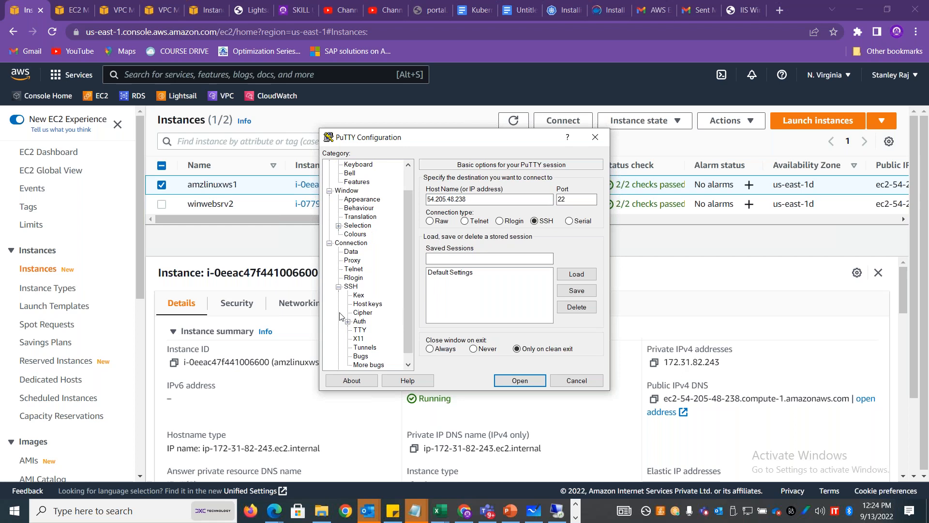
pyautogui.click(359, 321)
pyautogui.click(576, 300)
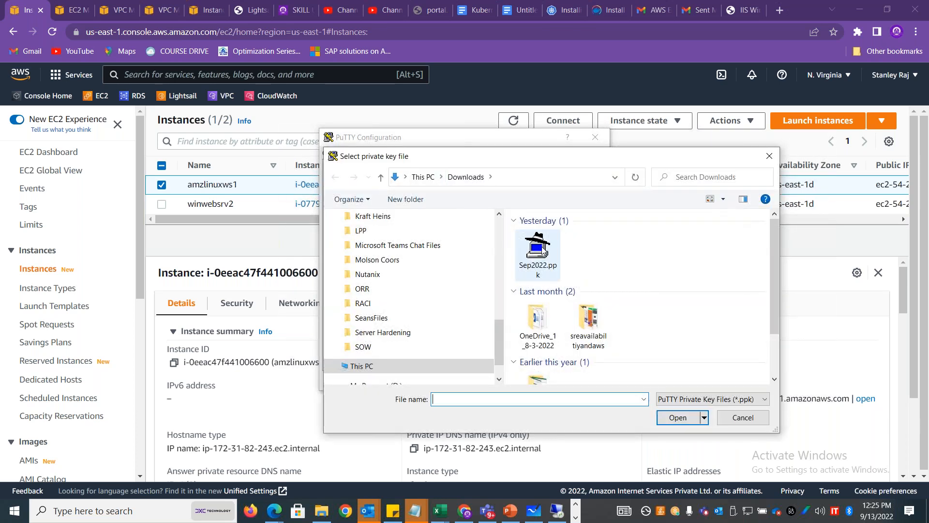
pyautogui.click(541, 249)
pyautogui.doubleClick(538, 249)
pyautogui.click(525, 323)
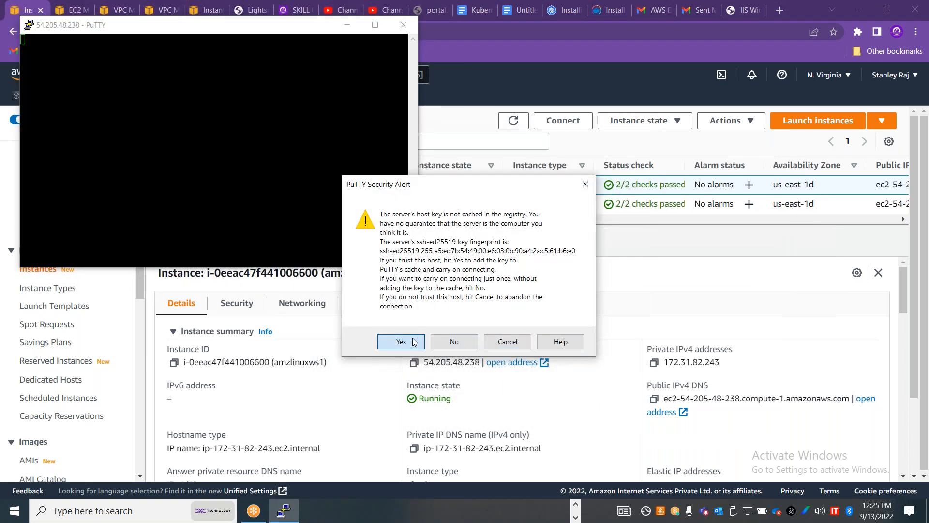
# Accept the server's host key and log in as ec2-user
pyautogui.click(390, 339)
pyautogui.write('ec')
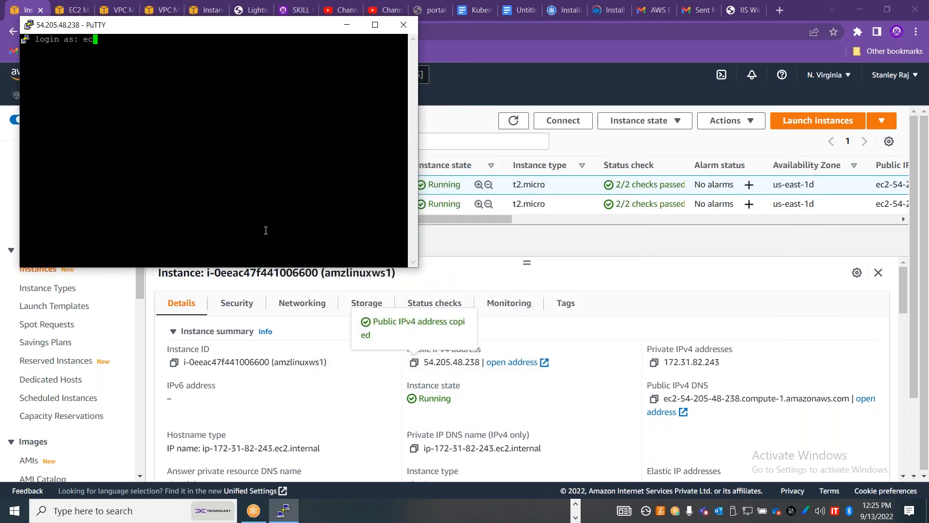
pyautogui.write('2-user')
pyautogui.press('Return')
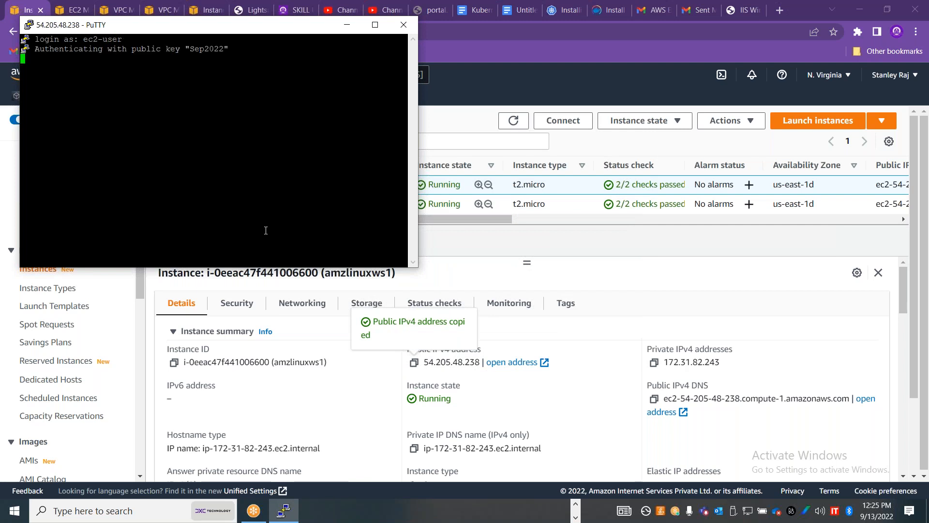
# Switch to a root shell with sudo -i and clear the terminal
pyautogui.write('sudo ')
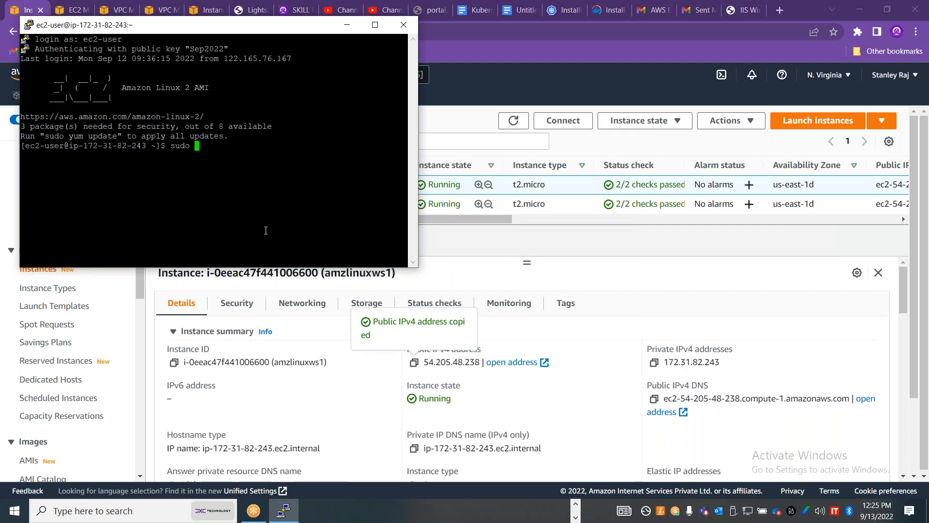
pyautogui.write('i')
pyautogui.press('BackSpace')
pyautogui.write('-i')
pyautogui.press('Return')
pyautogui.write('clear')
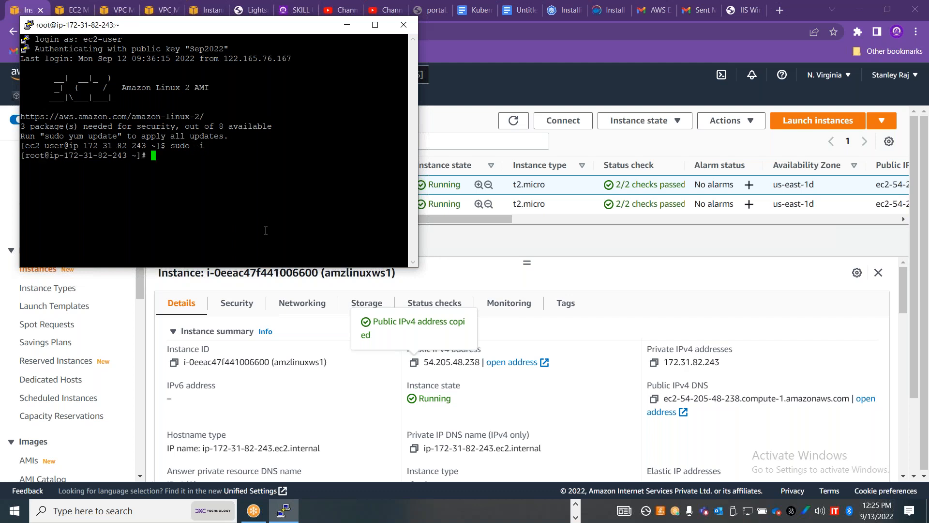
pyautogui.press('Return')
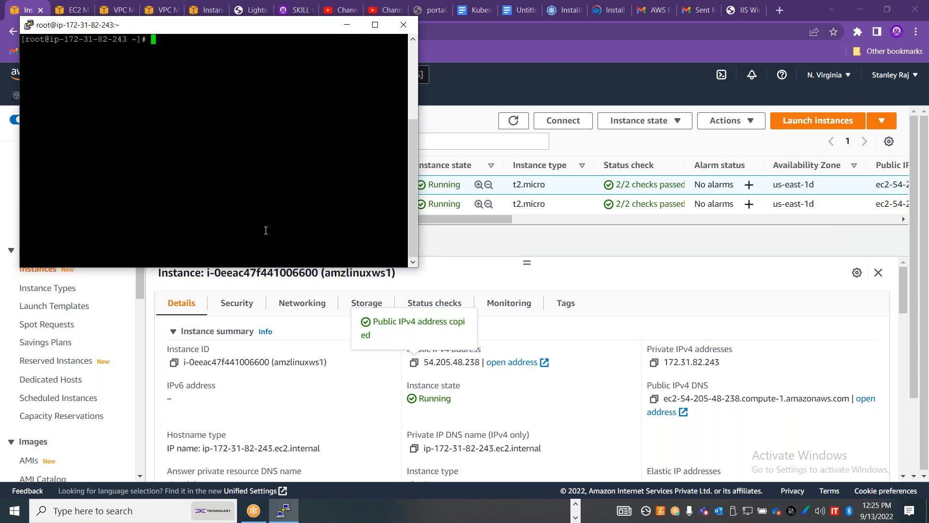
# Install the Apache web server with yum install httpd and approve the package download
pyautogui.write('yum install httpd')
pyautogui.press('Return')
pyautogui.write('y')
pyautogui.press('Return')
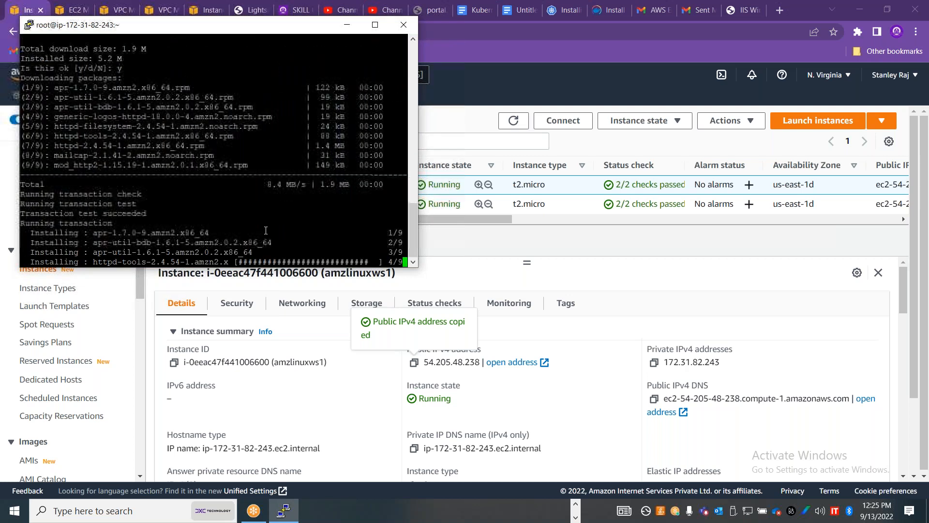
# Change to the /var/www/html directory and list its contents
pyautogui.write('cd /var/www/html')
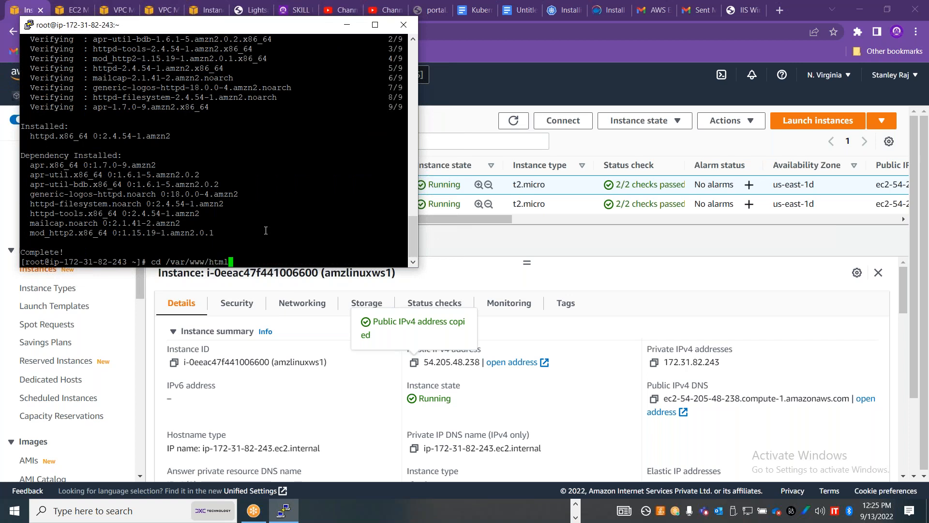
pyautogui.press('Return')
pyautogui.write('ls')
pyautogui.press('Return')
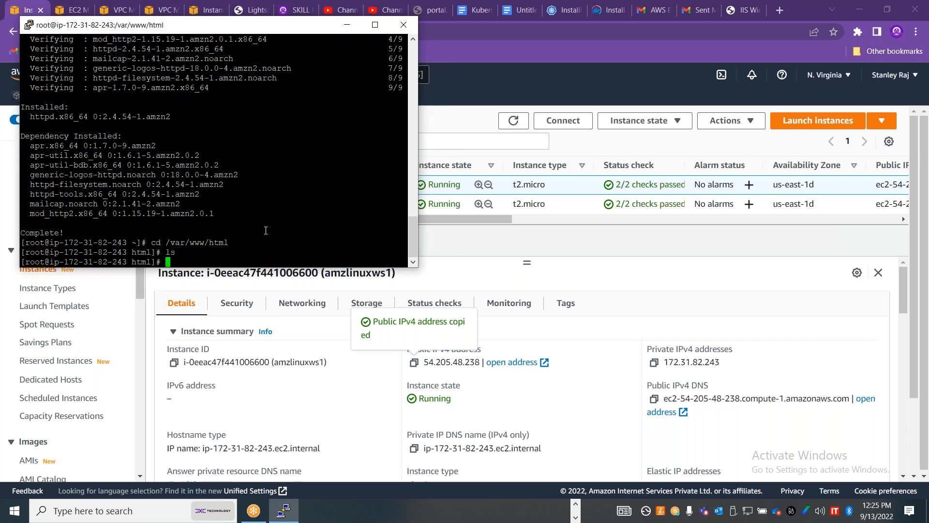
# Create index.html in vi with the text "Welcome to Advantage Pro", then save and quit
pyautogui.write('vi index.html')
pyautogui.press('Return')
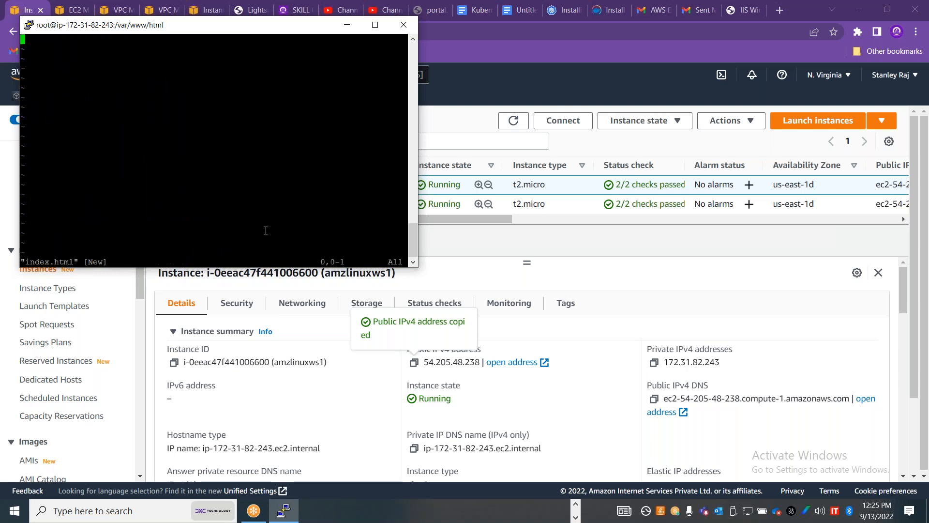
pyautogui.write('iWelcm')
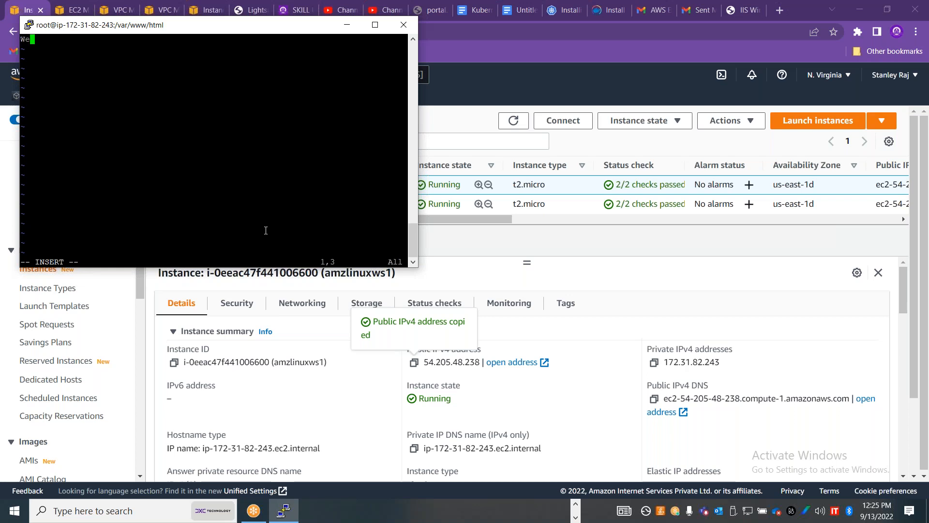
pyautogui.write('ome to Advantage Pro')
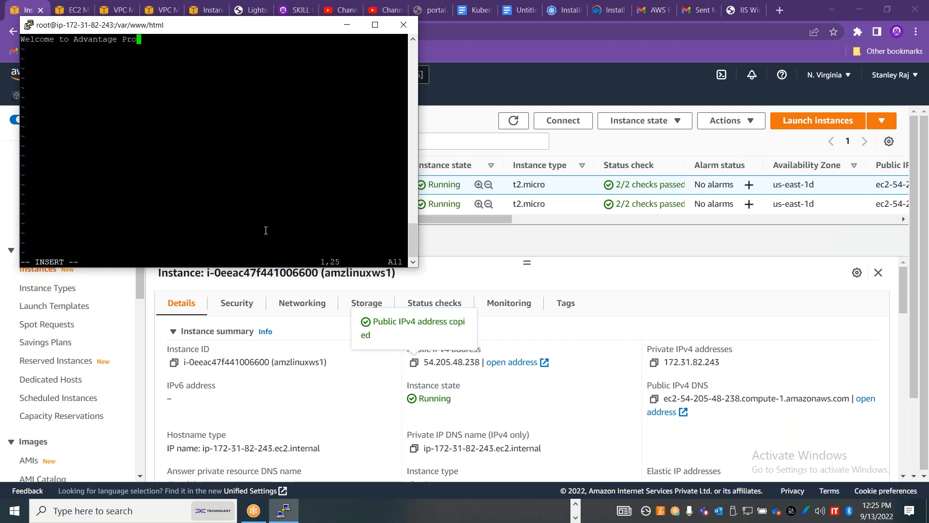
pyautogui.press('Escape')
pyautogui.write(':wq')
pyautogui.press('Return')
# Restart the Apache service with service httpd restart
pyautogui.write('ser')
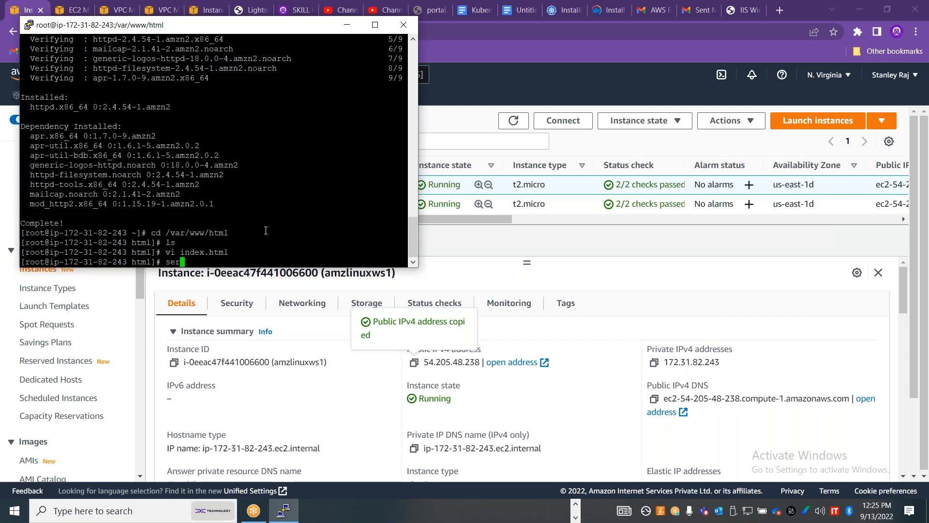
pyautogui.write('vice httpd restart')
pyautogui.press('Return')
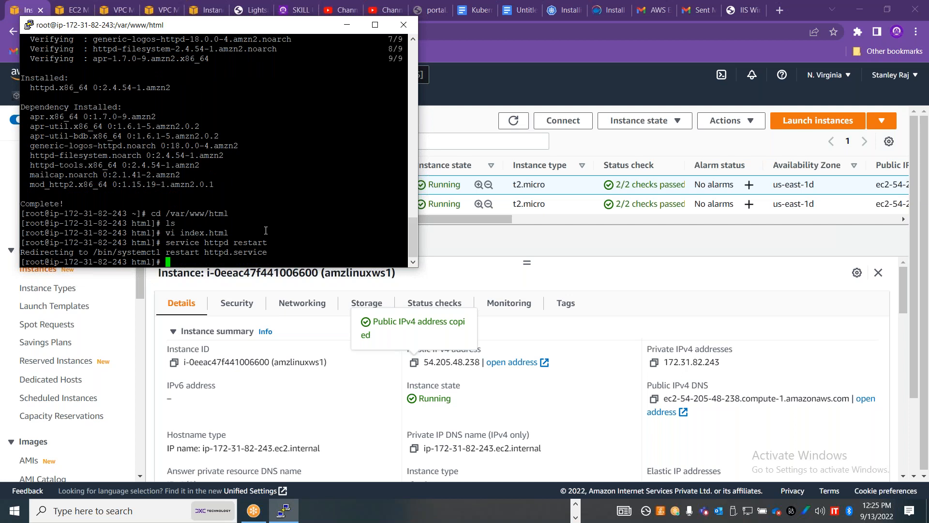
# Copy amzlinuxws1's public IPv4 address again and load 54.205.48.238 in a new browser tab to test public access
pyautogui.click(414, 363)
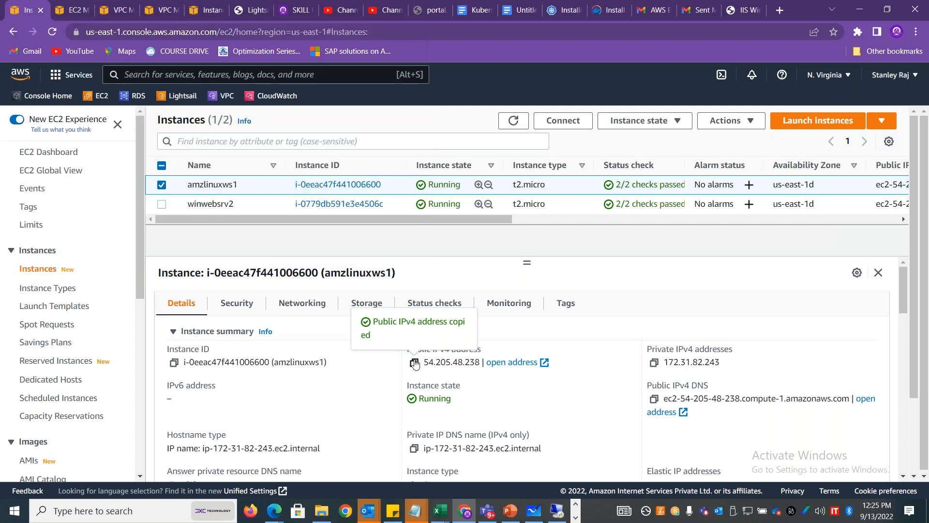
pyautogui.click(778, 10)
pyautogui.hotkey('ctrl', 'v')
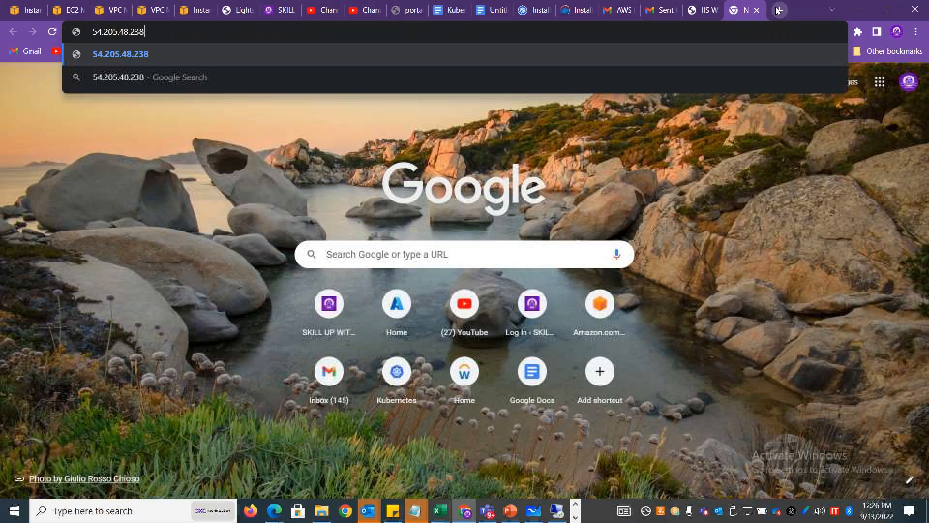
pyautogui.press('Return')
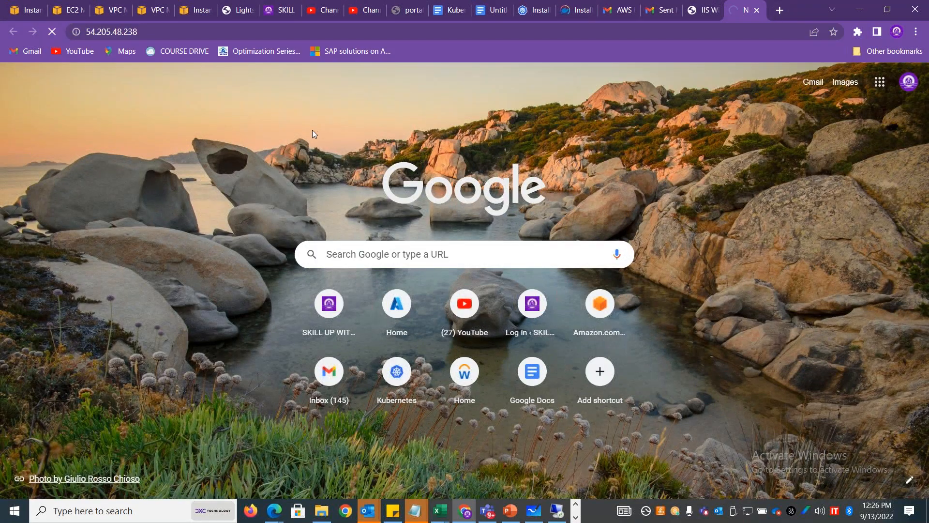
# Open the launch-wizard-10 security group from the network interface details of the amzlinuxws1 instance
pyautogui.click(20, 13)
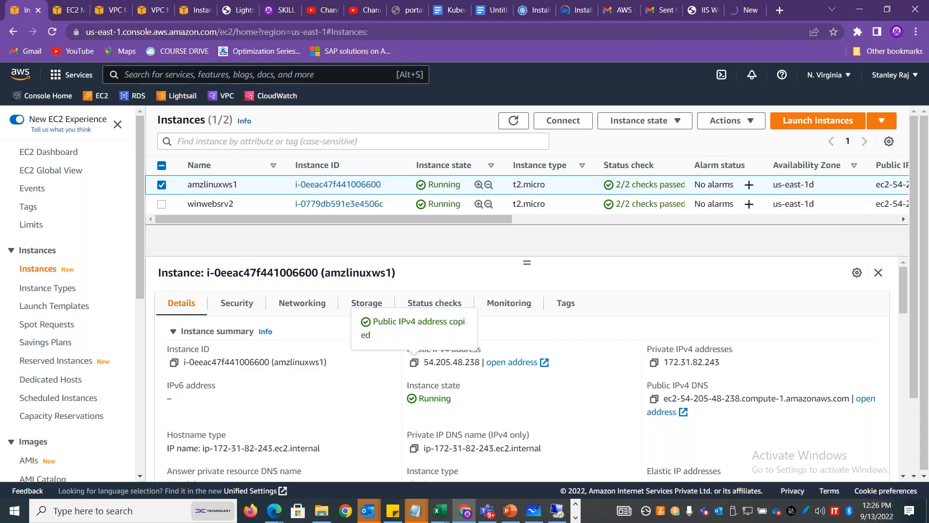
pyautogui.click(302, 303)
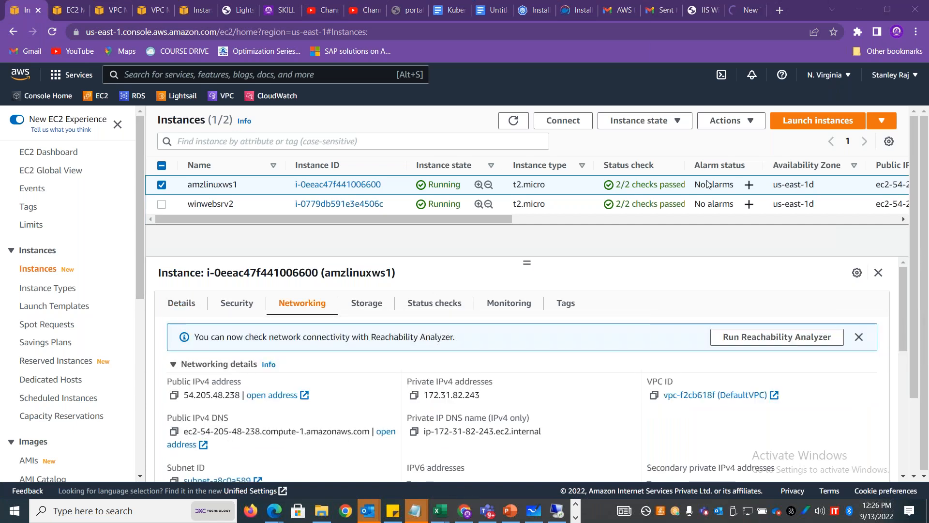
pyautogui.scroll(-3, 707, 184)
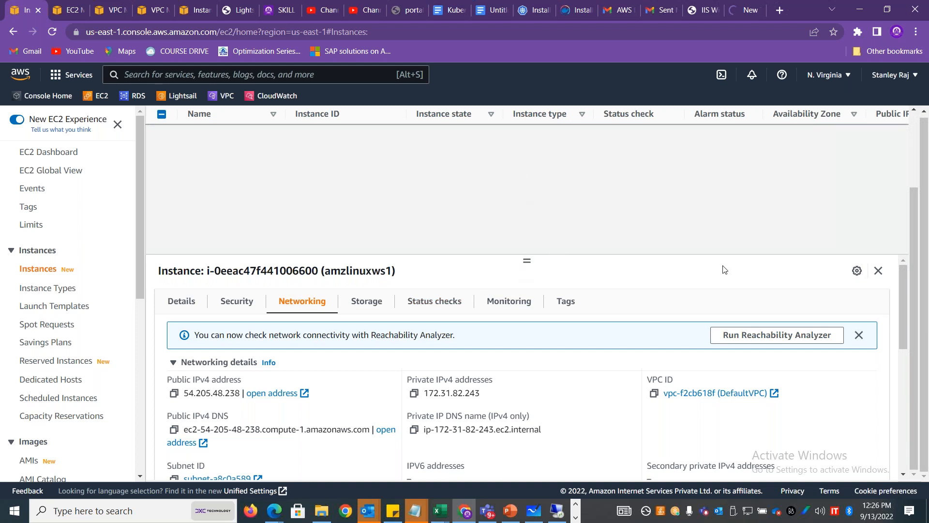
pyautogui.scroll(-6, 906, 312)
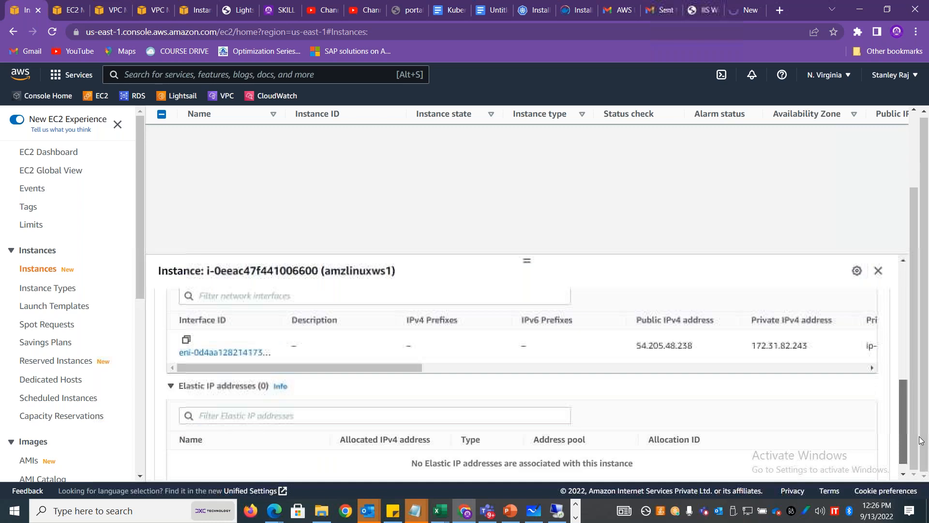
pyautogui.moveTo(424, 353); pyautogui.dragTo(845, 352)
pyautogui.click(749, 338)
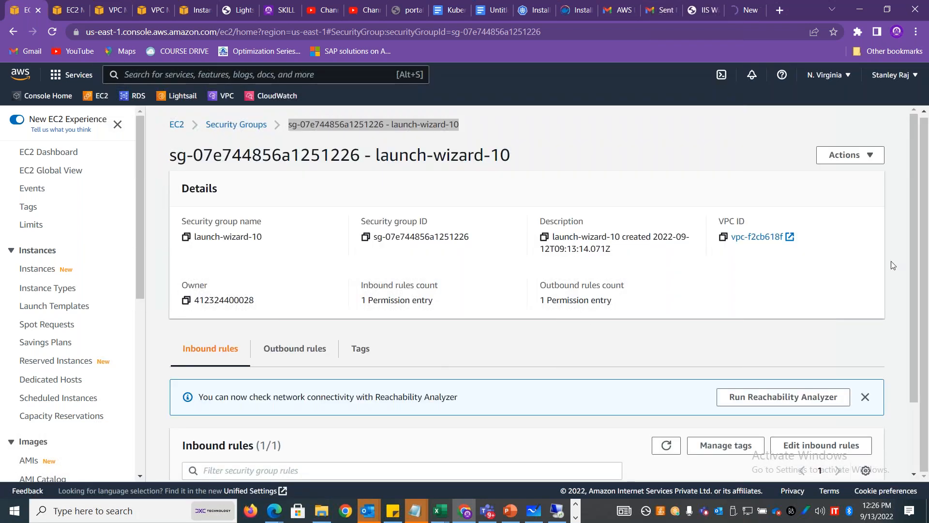
# Add an inbound HTTP rule with source Anywhere-IPv4 to the launch-wizard-10 security group and save the rules
pyautogui.scroll(-2, 916, 271)
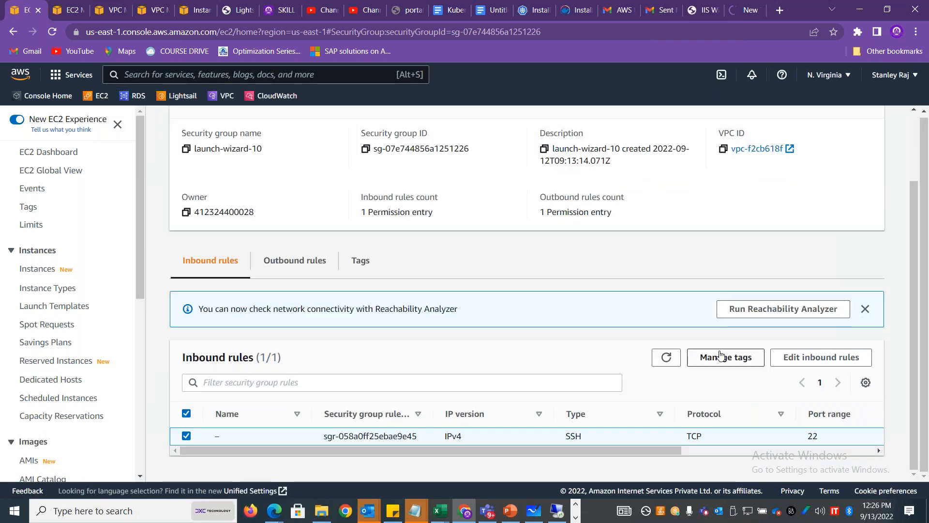
pyautogui.click(821, 357)
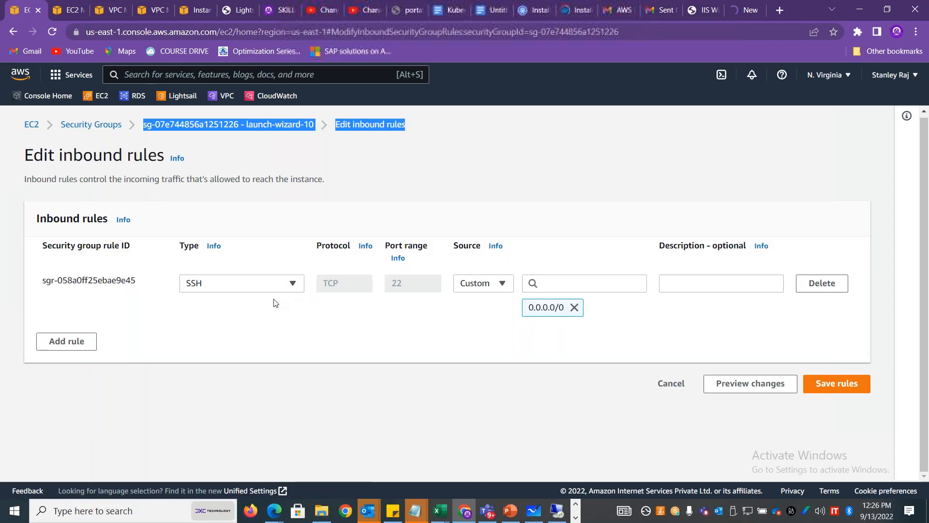
pyautogui.click(67, 341)
pyautogui.click(243, 332)
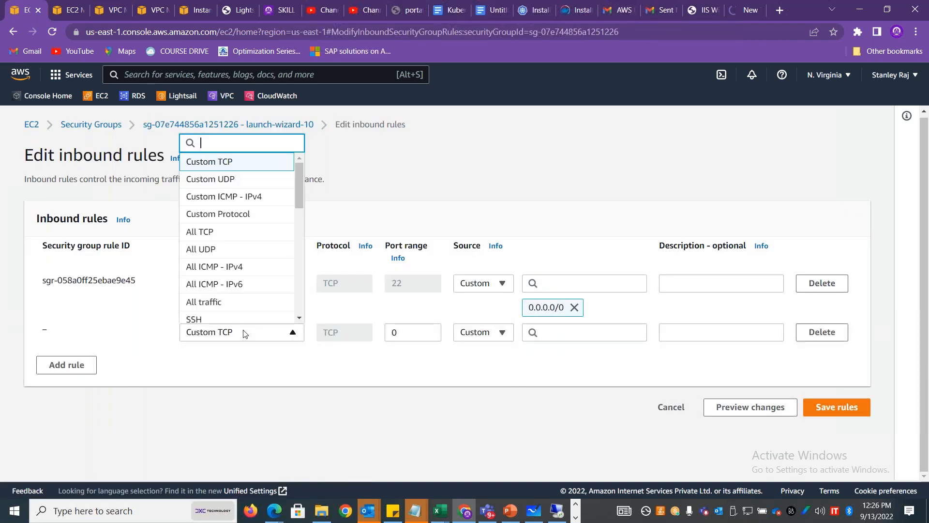
pyautogui.moveTo(297, 190); pyautogui.dragTo(300, 237)
pyautogui.click(262, 222)
pyautogui.click(185, 337)
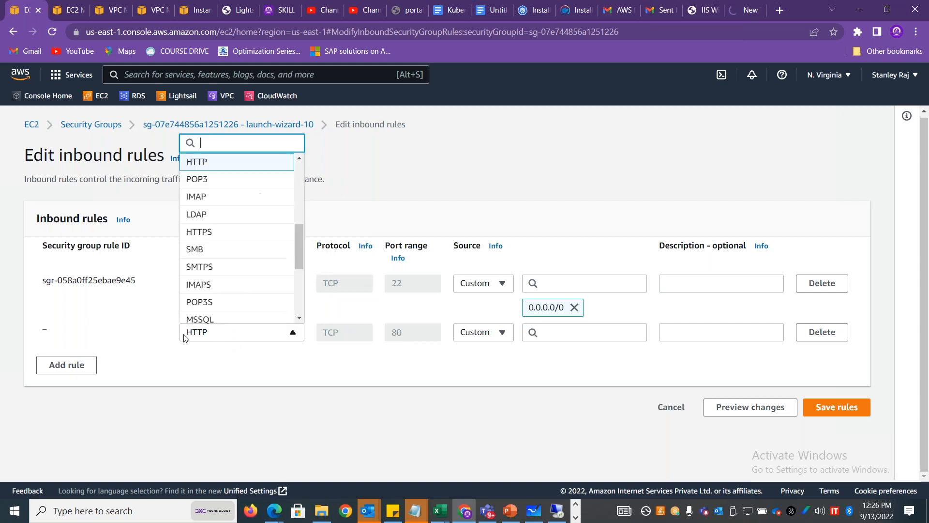
pyautogui.click(412, 332)
pyautogui.moveTo(411, 332); pyautogui.dragTo(399, 344)
pyautogui.click(493, 337)
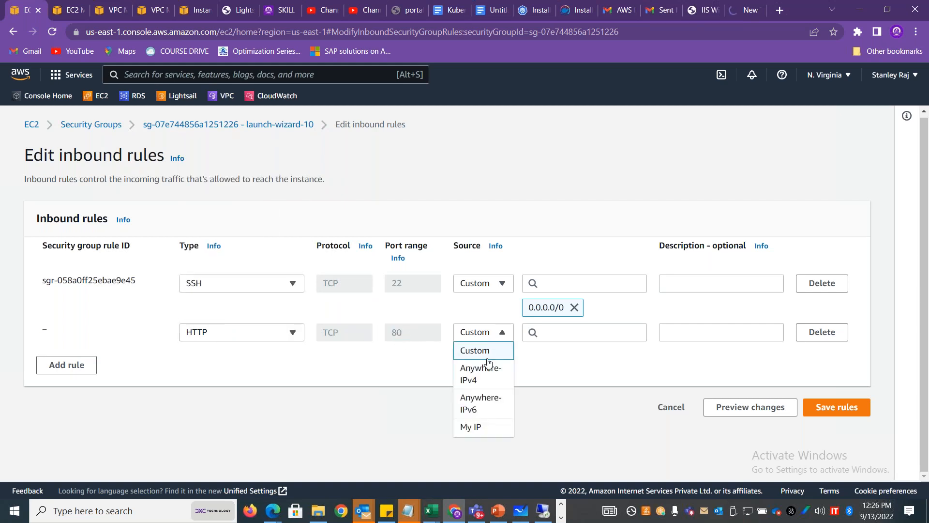
pyautogui.click(488, 368)
pyautogui.click(832, 434)
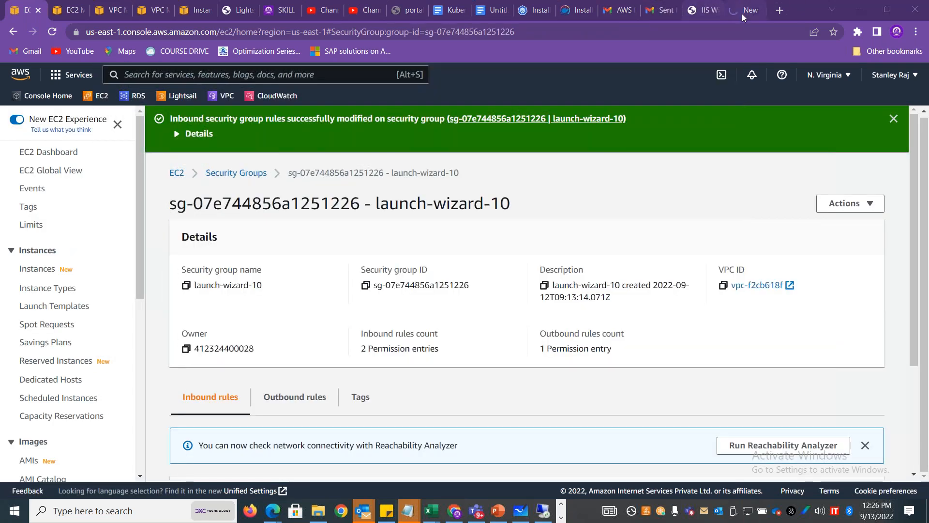
# Reload 54.205.48.238 in its browser tab and check the Apache web page's text
pyautogui.click(742, 13)
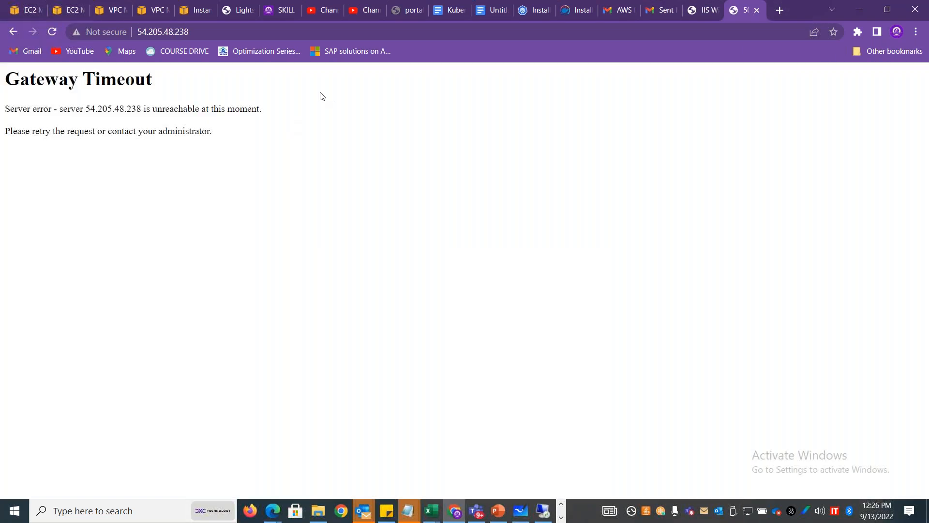
pyautogui.click(242, 30)
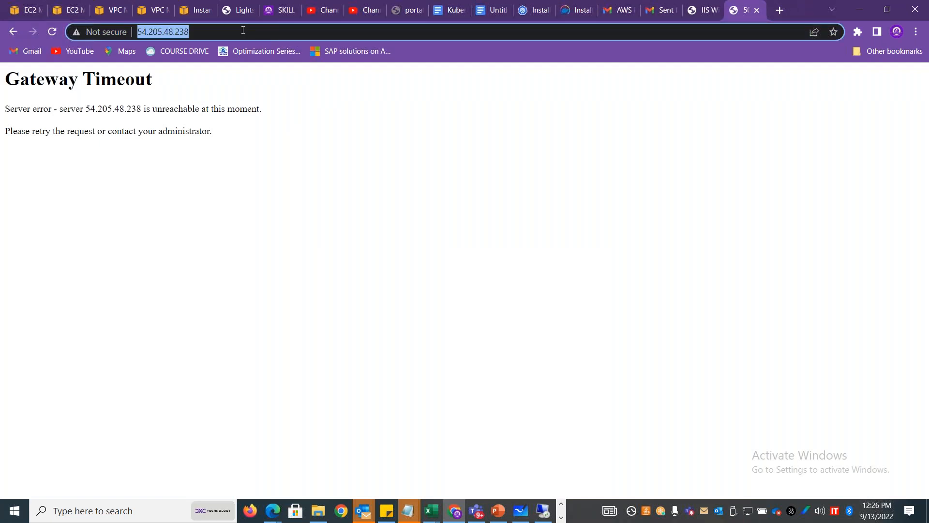
pyautogui.press('Return')
pyautogui.moveTo(121, 82); pyautogui.dragTo(1, 82)
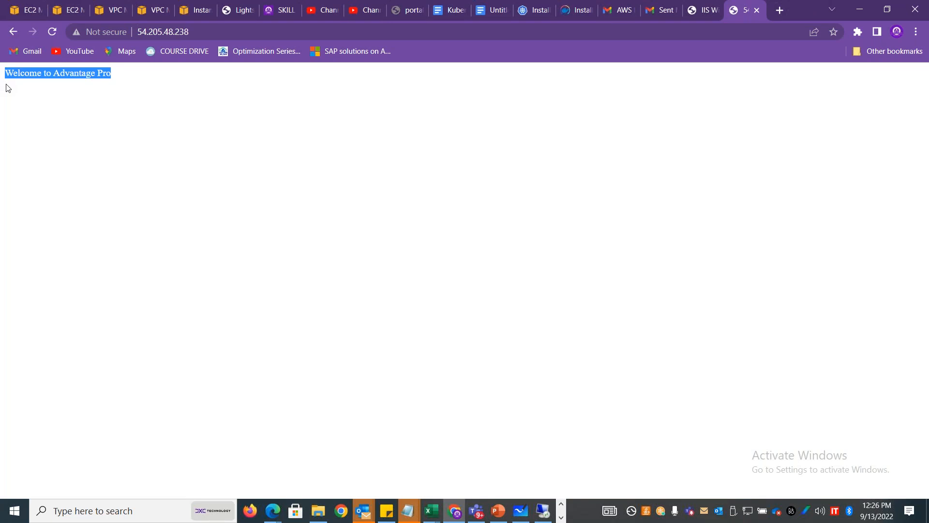
# Return to the EC2 instances list and start launching a new instance named linuxws02
pyautogui.click(24, 11)
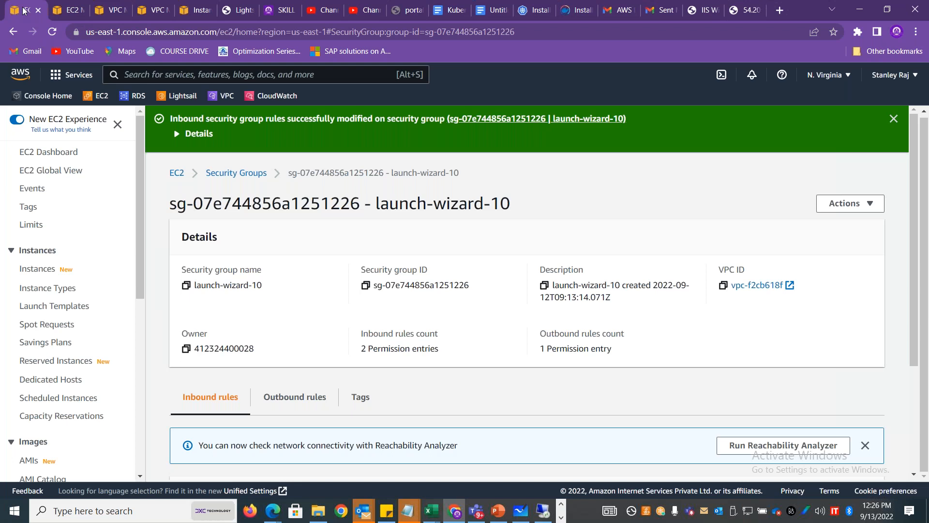
pyautogui.click(43, 269)
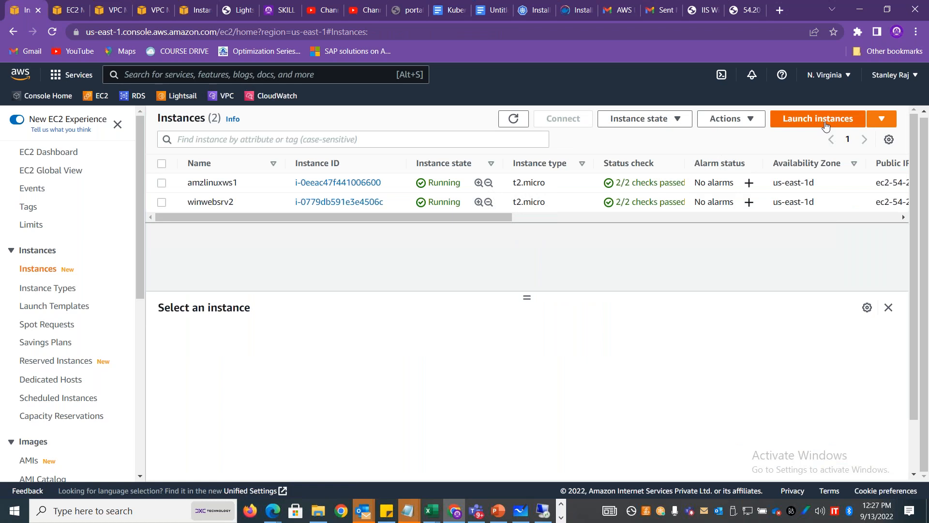
pyautogui.click(795, 124)
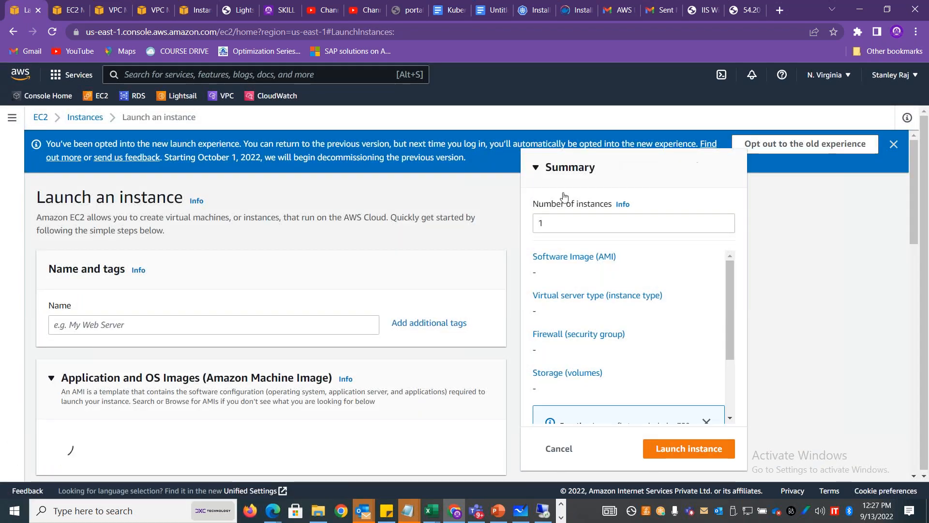
pyautogui.click(221, 336)
pyautogui.write('linuxws02')
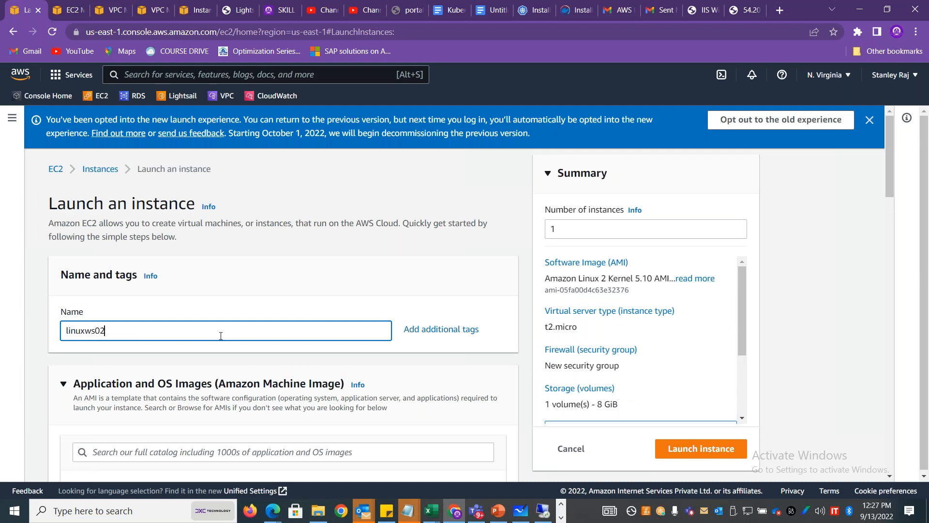
# Choose Sep2022 as the key pair for the new instance
pyautogui.moveTo(890, 152); pyautogui.dragTo(894, 322)
pyautogui.click(222, 255)
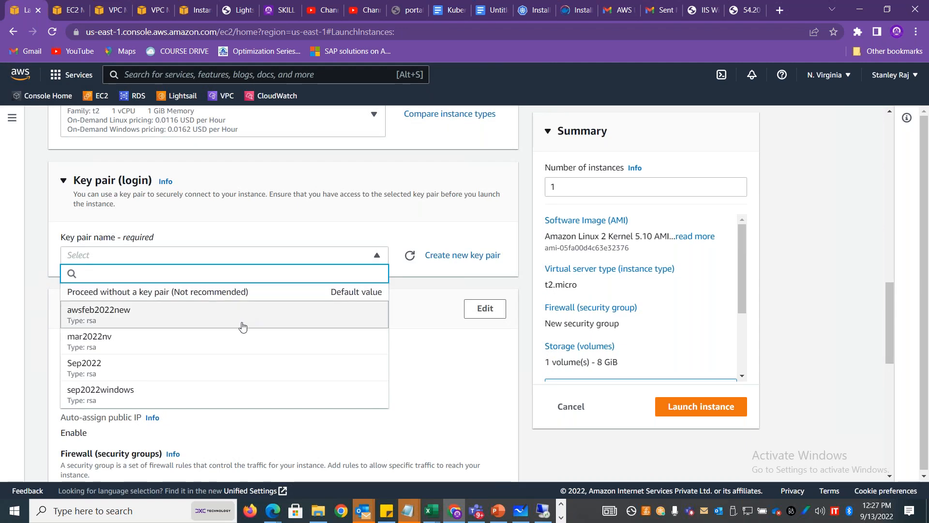
pyautogui.click(213, 365)
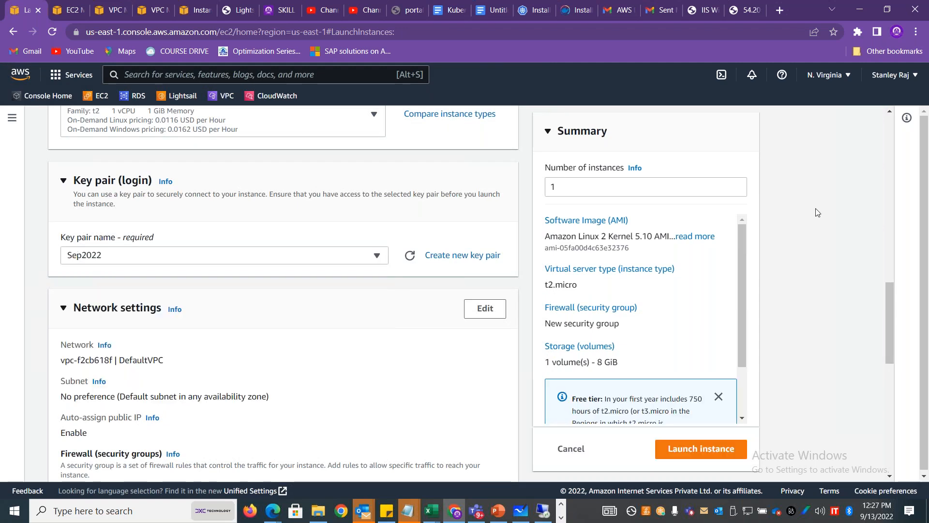
# Assign the existing security group launch-wizard-12 to the new instance instead of creating one
pyautogui.moveTo(924, 188); pyautogui.dragTo(924, 271)
pyautogui.moveTo(884, 311); pyautogui.dragTo(885, 372)
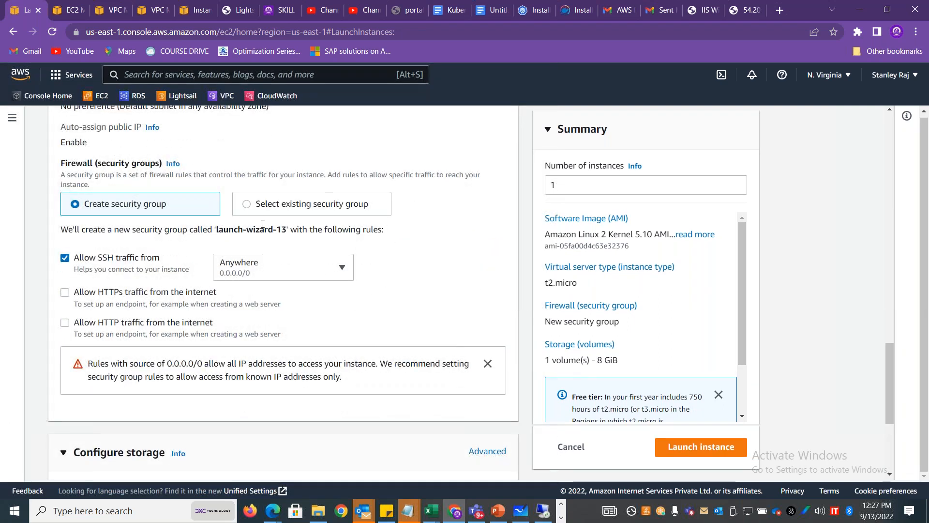
pyautogui.click(254, 209)
pyautogui.click(254, 252)
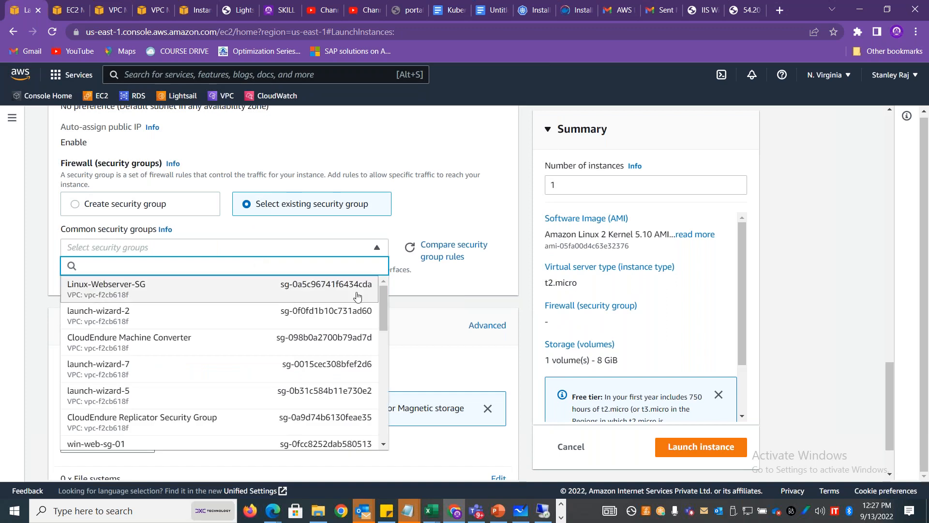
pyautogui.moveTo(386, 309); pyautogui.dragTo(388, 404)
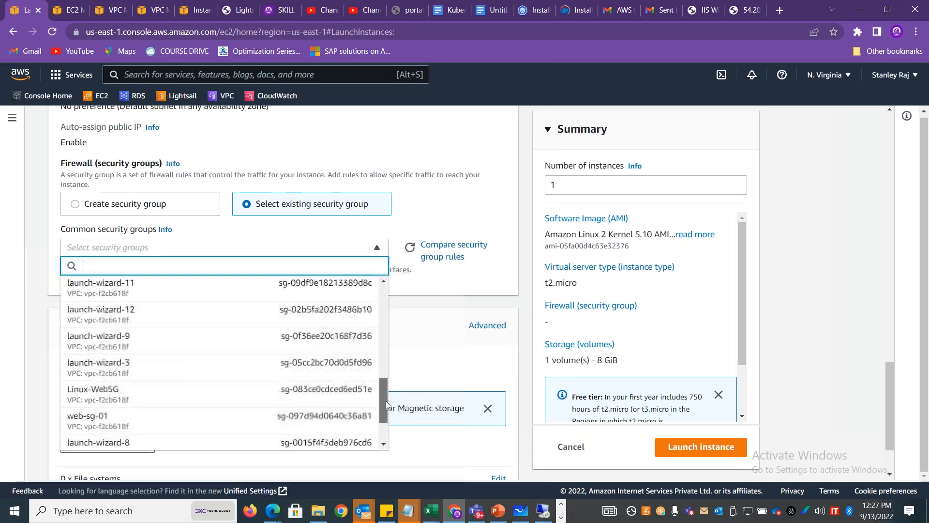
pyautogui.click(151, 321)
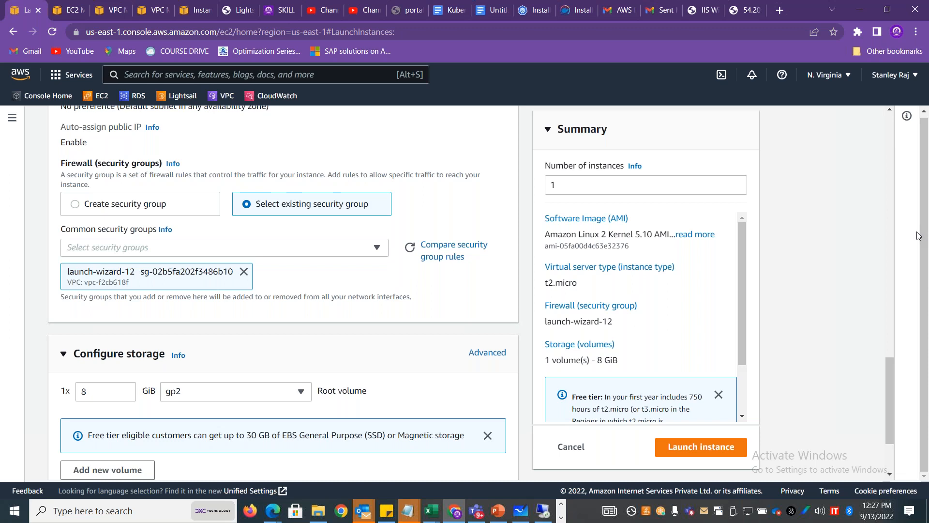
# Expand the Advanced details of the new instance and locate the User data field
pyautogui.moveTo(892, 374); pyautogui.dragTo(888, 410)
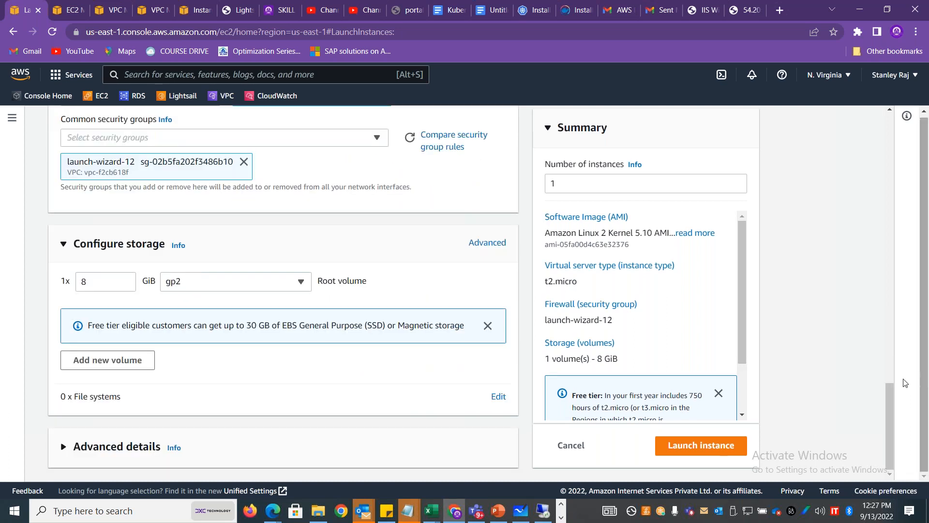
pyautogui.click(135, 446)
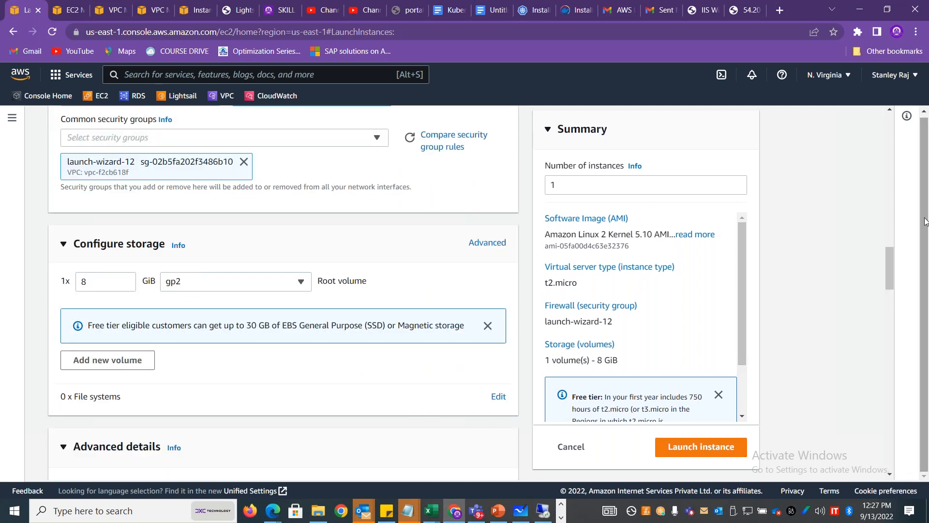
pyautogui.moveTo(897, 256); pyautogui.dragTo(896, 439)
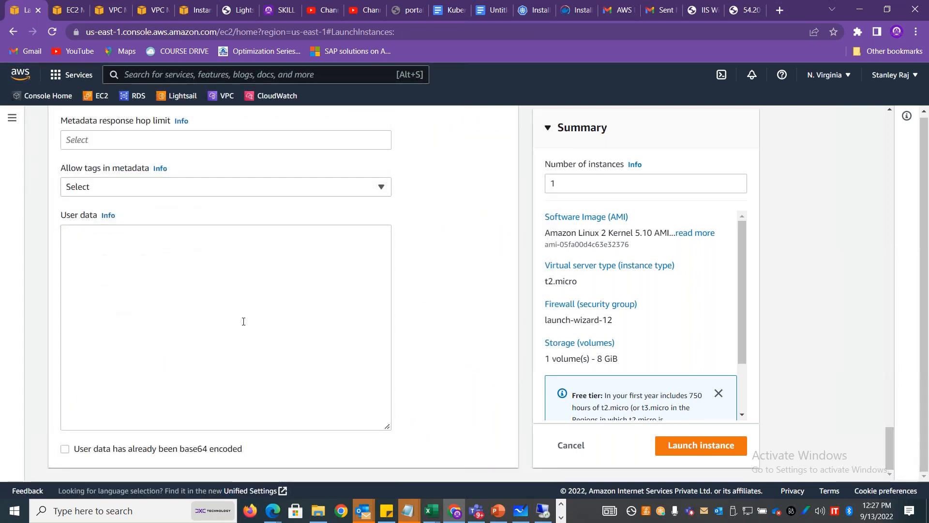
pyautogui.moveTo(62, 217); pyautogui.dragTo(94, 225)
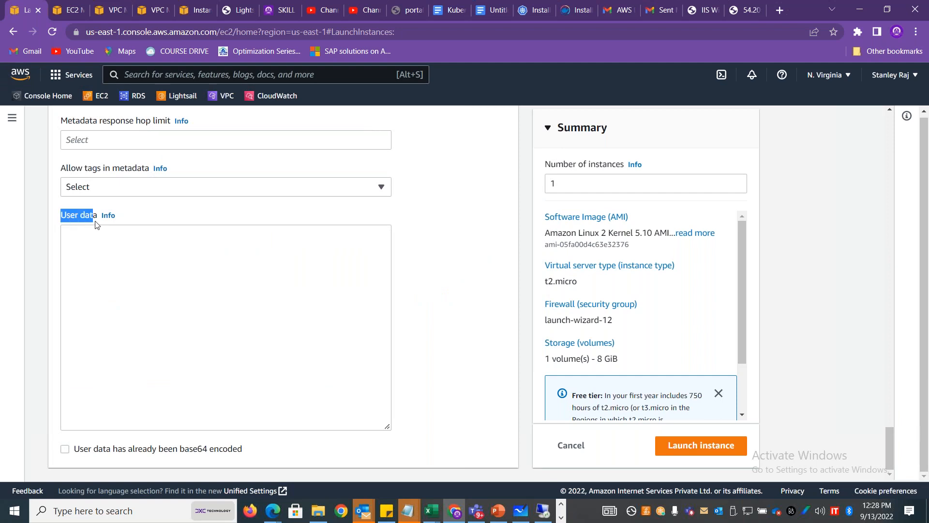
# Switch to httpd_install_user_data.txt in Notepad and review the script's update, httpd install and /var/www/html commands
pyautogui.hotkey('alt', 'Tab')
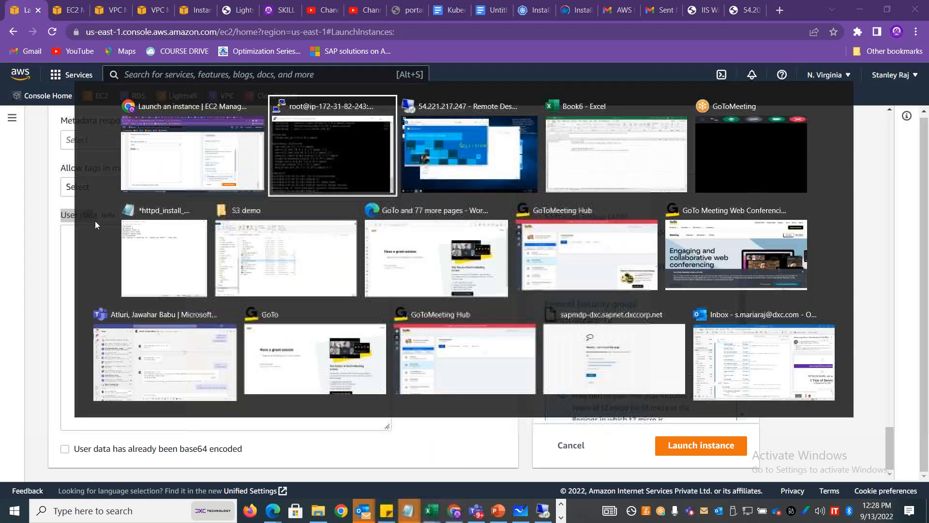
pyautogui.hotkey('alt', 'Tab')
pyautogui.hotkey('alt', 'Tab')
pyautogui.hotkey('alt', 'Tab')
pyautogui.hotkey('alt', 'Tab')
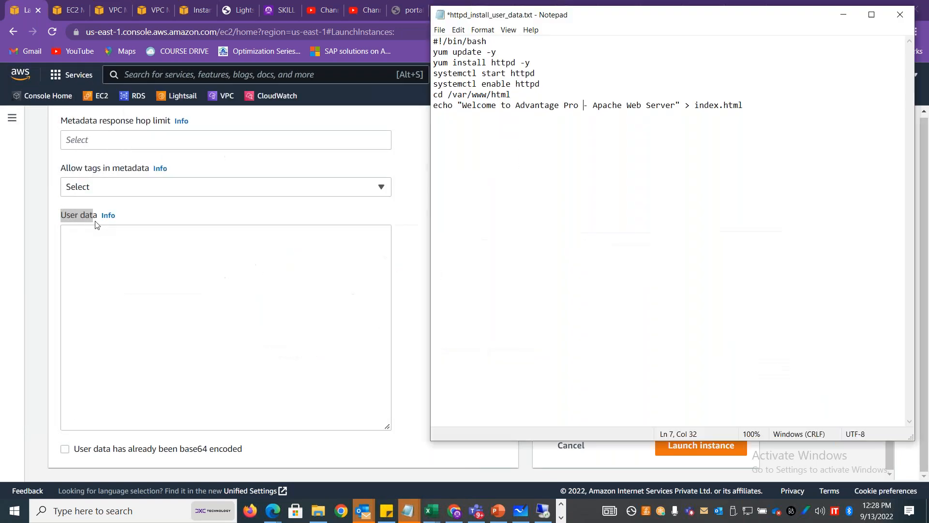
pyautogui.moveTo(506, 53); pyautogui.dragTo(433, 52)
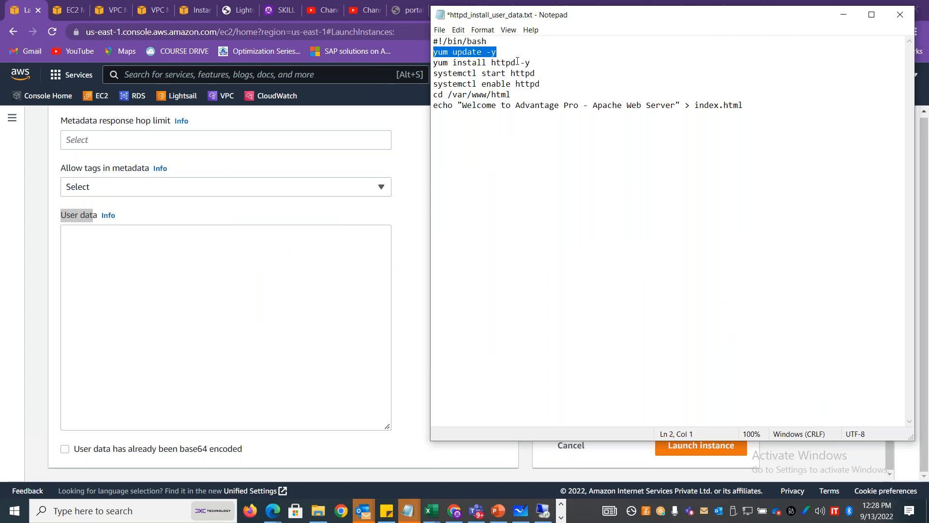
pyautogui.moveTo(516, 63); pyautogui.dragTo(485, 67)
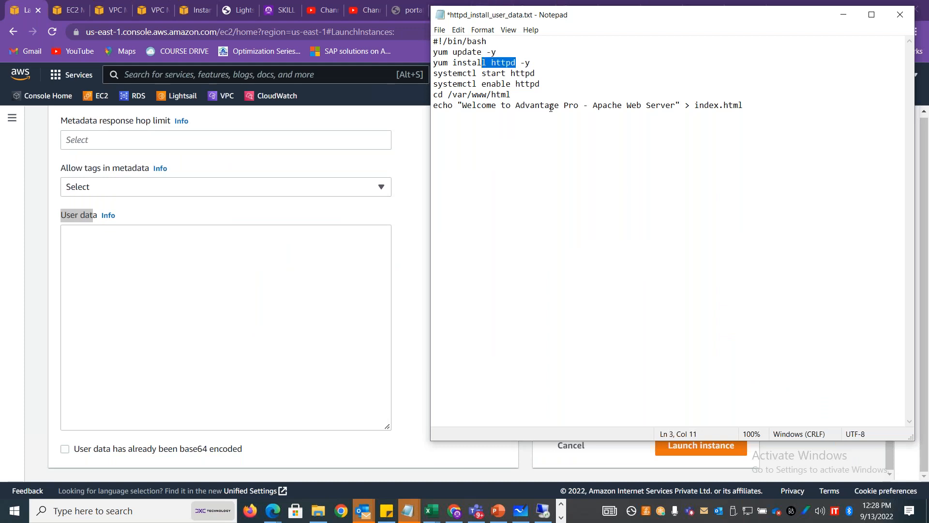
pyautogui.moveTo(578, 106); pyautogui.dragTo(435, 93)
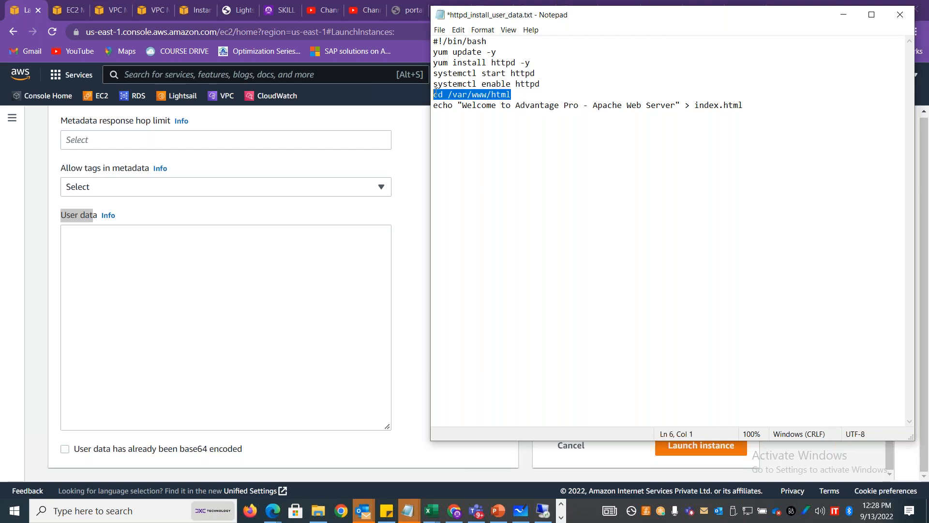
# Copy the entire httpd install script from Notepad and paste it into the instance's User data field
pyautogui.moveTo(751, 99); pyautogui.dragTo(432, 39)
pyautogui.hotkey('ctrl', 'c')
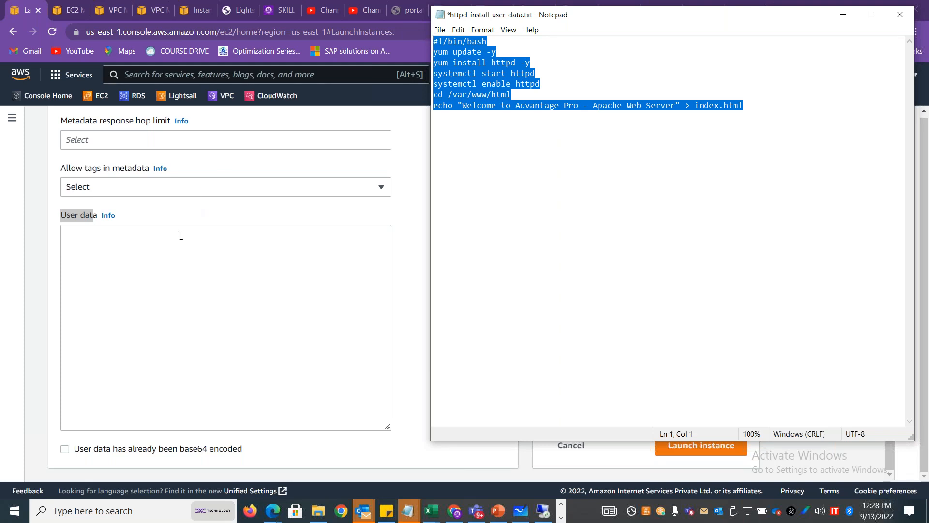
pyautogui.click(181, 235)
pyautogui.hotkey('ctrl', 'v')
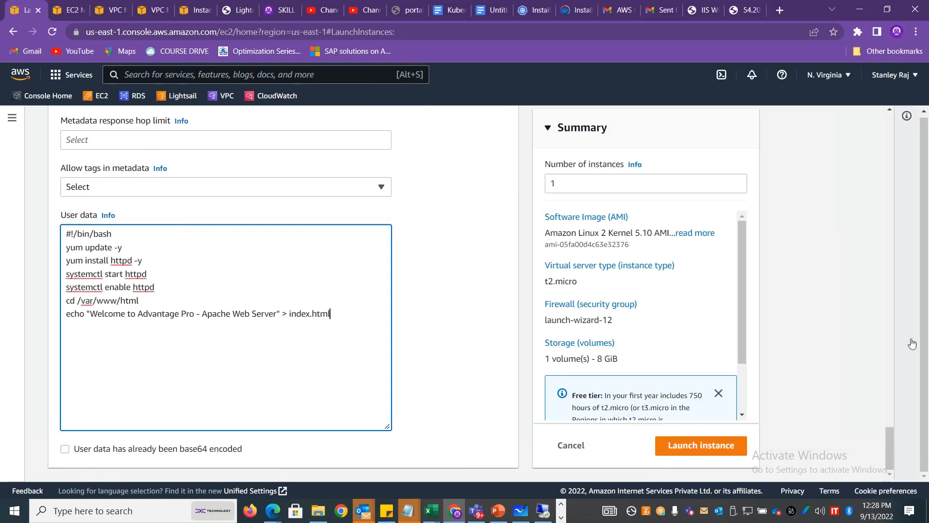
# Switch to Excel and enter in cell C14 of the AMI sheet: "BootStrapping - Strapping additional activities along with machine boot / istnance start"
pyautogui.moveTo(893, 437); pyautogui.dragTo(894, 308)
pyautogui.scroll(10, 901, 280)
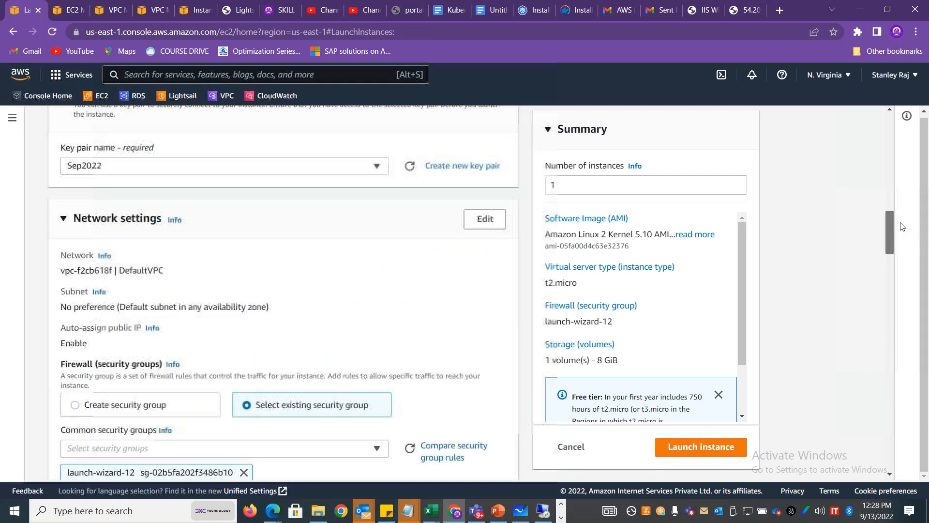
pyautogui.hotkey('alt', 'Tab')
pyautogui.hotkey('alt', 'Tab')
pyautogui.hotkey('alt', 'Tab')
pyautogui.hotkey('alt', 'Tab')
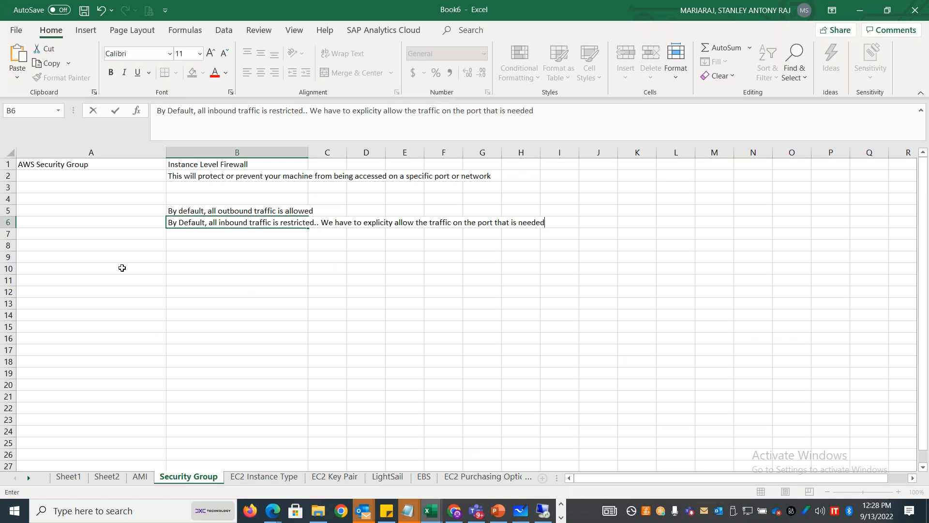
pyautogui.click(122, 268)
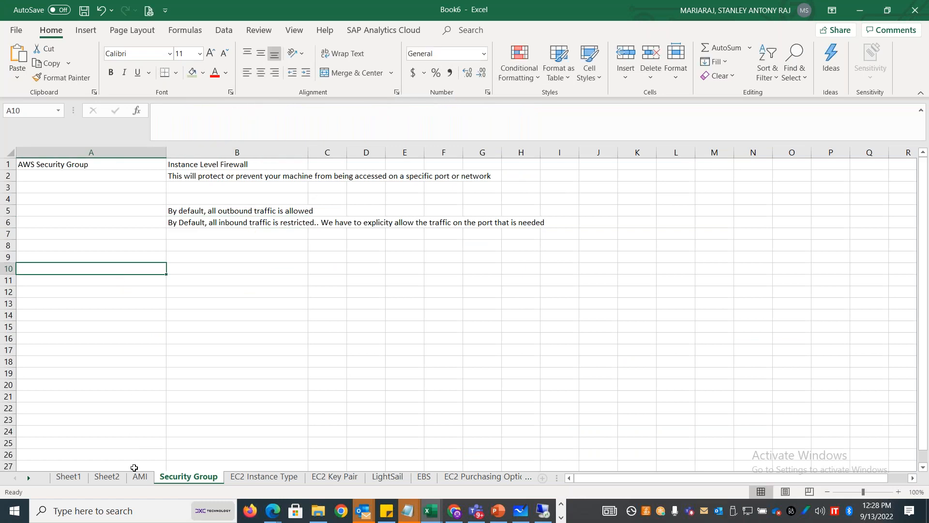
pyautogui.click(139, 476)
pyautogui.click(108, 312)
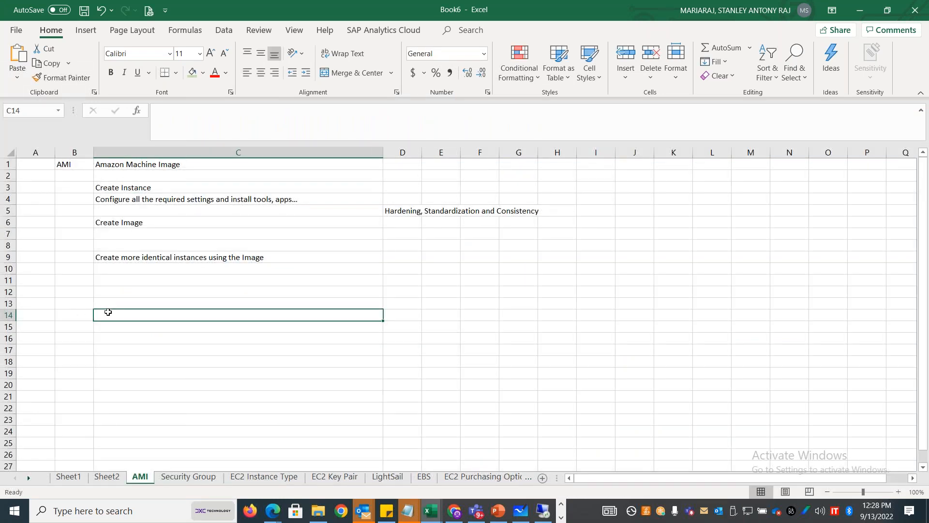
pyautogui.write('BootStrapp')
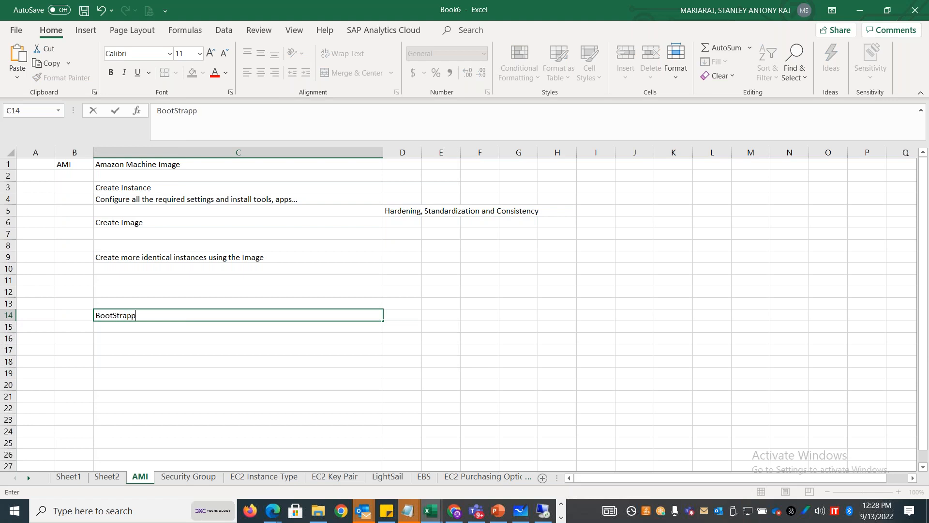
pyautogui.write('ing - Strapping additional activitie shw')
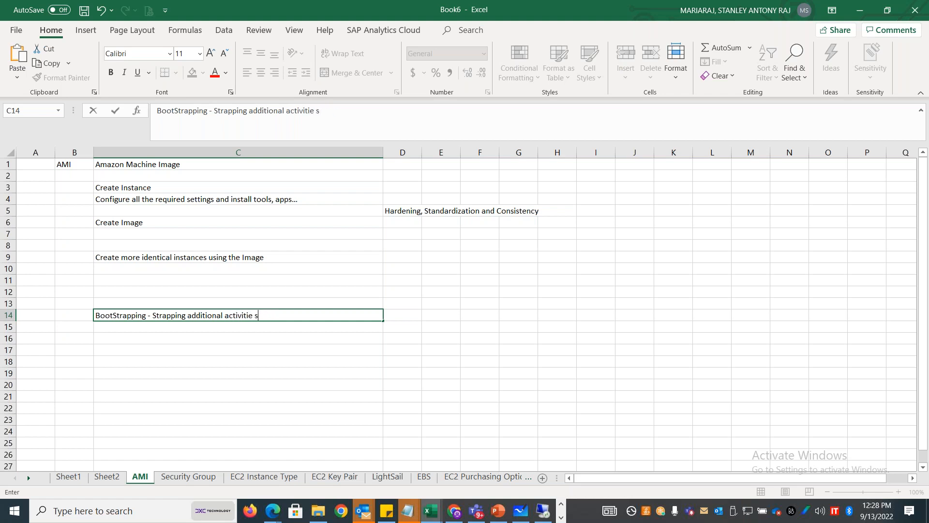
pyautogui.write('along with machine boot / istnance')
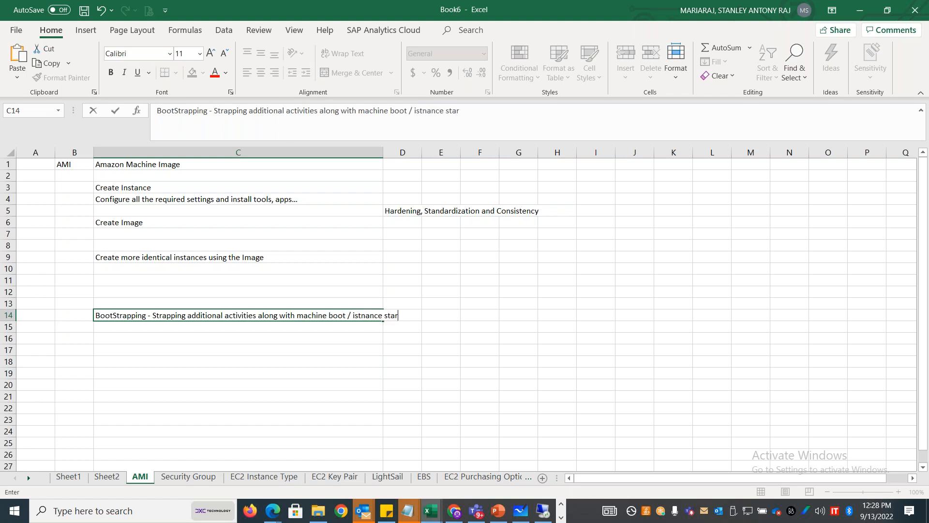
pyautogui.write(' start')
pyautogui.press('Tab')
pyautogui.press('Tab')
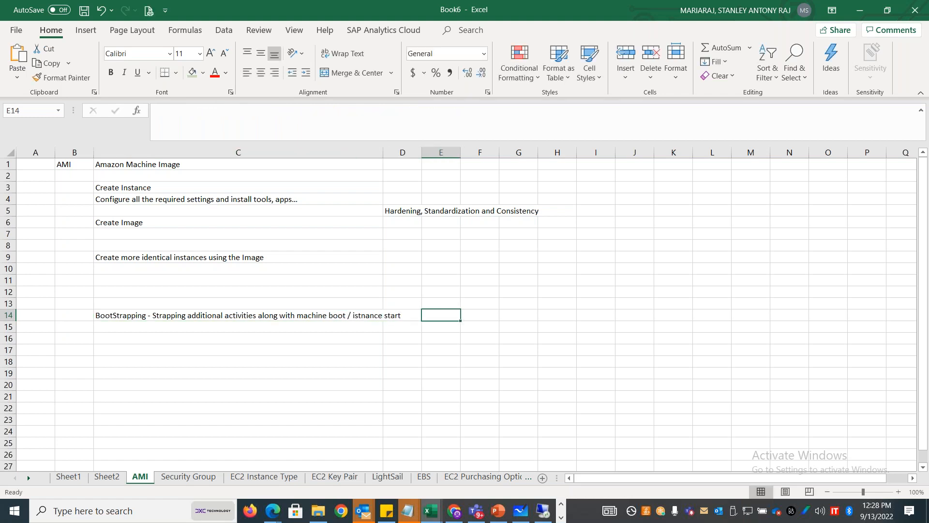
# Return to the instance launch page in the browser, open its network settings for editing and review the available subnets without choosing one
pyautogui.hotkey('alt', 'Tab')
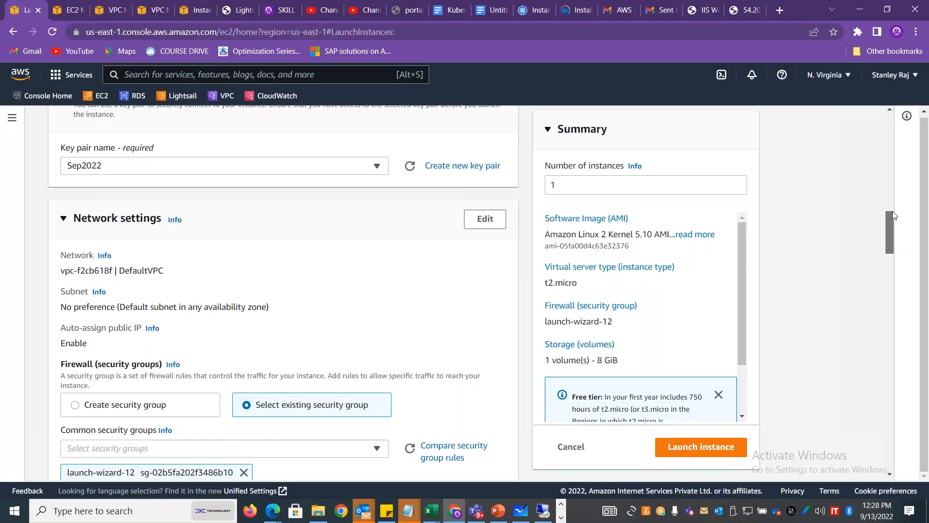
pyautogui.moveTo(892, 212); pyautogui.dragTo(892, 241)
pyautogui.click(485, 184)
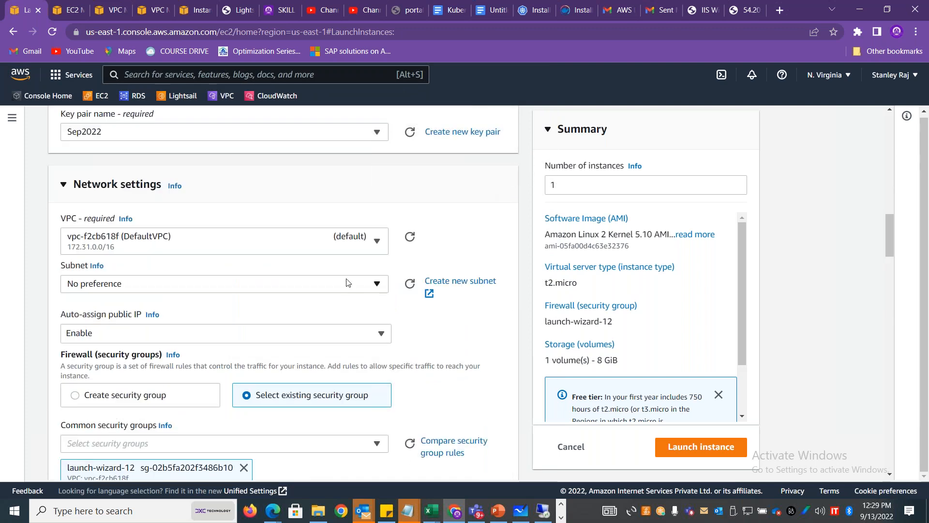
pyautogui.click(346, 283)
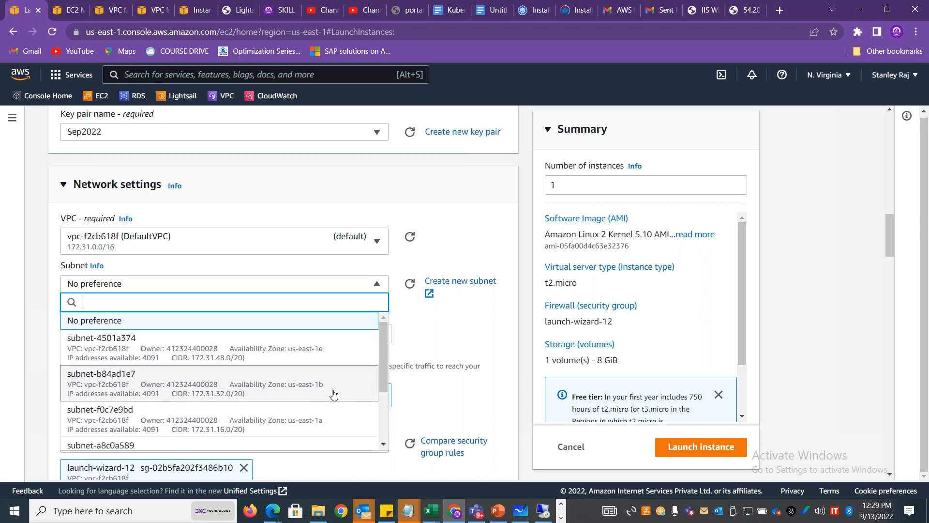
pyautogui.click(459, 336)
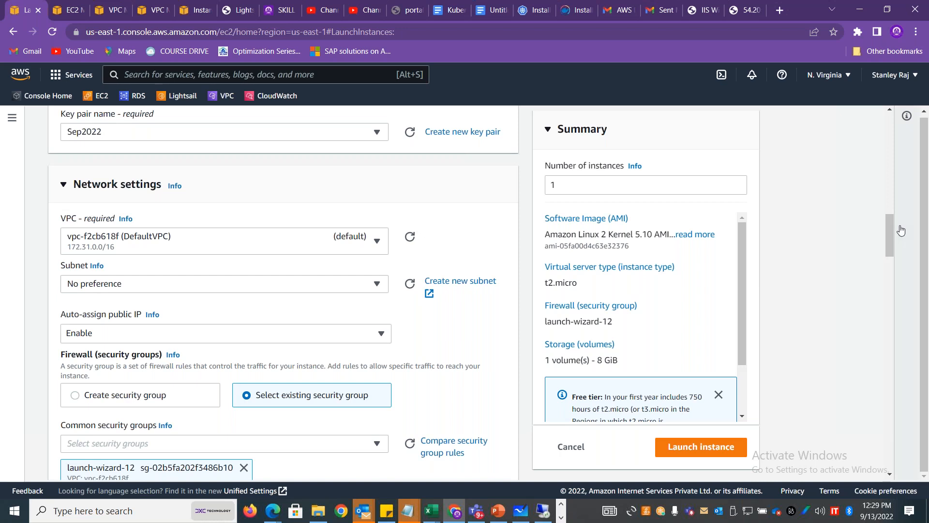
# Launch the new instance with the pasted user data script, then open and refresh the list of all instances
pyautogui.moveTo(891, 231); pyautogui.dragTo(909, 464)
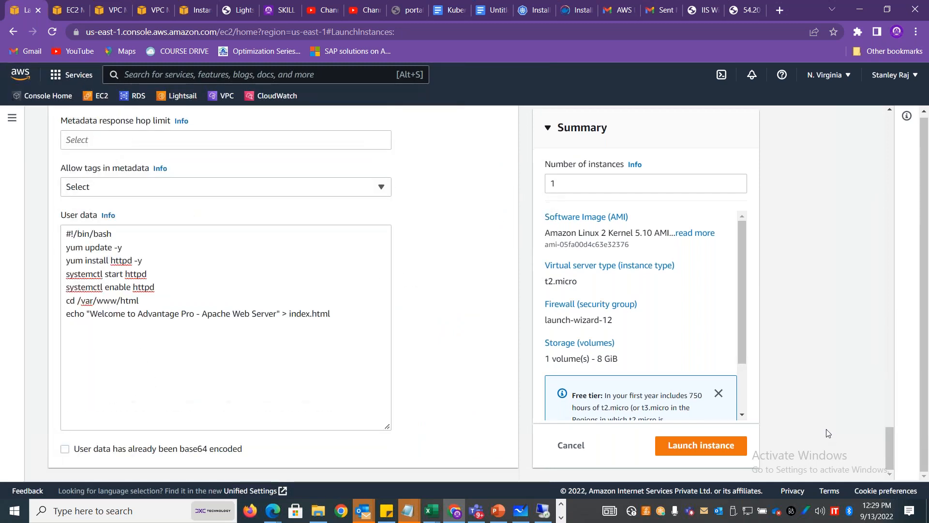
pyautogui.click(723, 453)
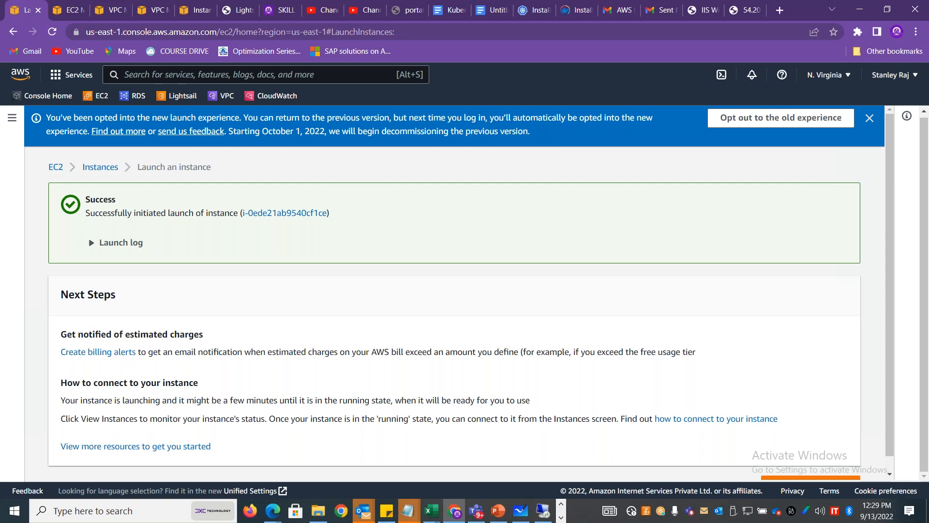
pyautogui.click(672, 10)
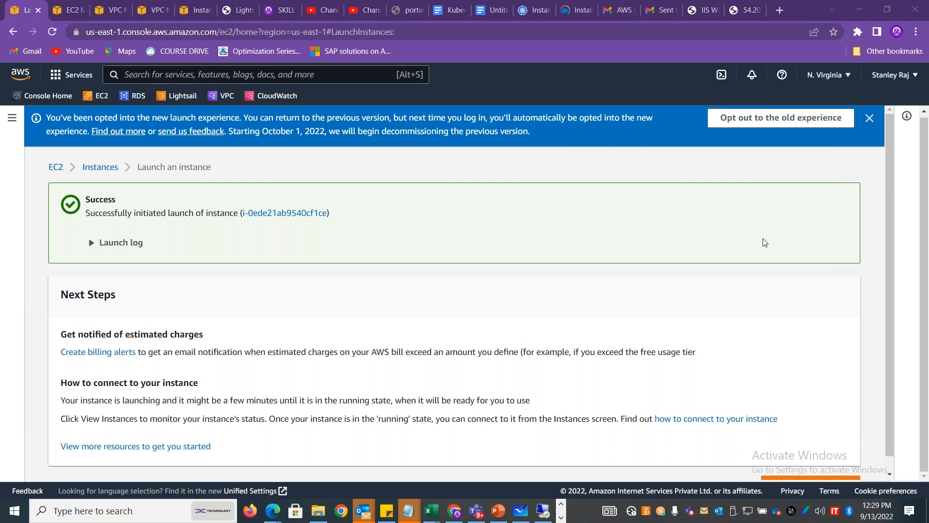
pyautogui.click(923, 186)
pyautogui.moveTo(890, 196); pyautogui.dragTo(891, 266)
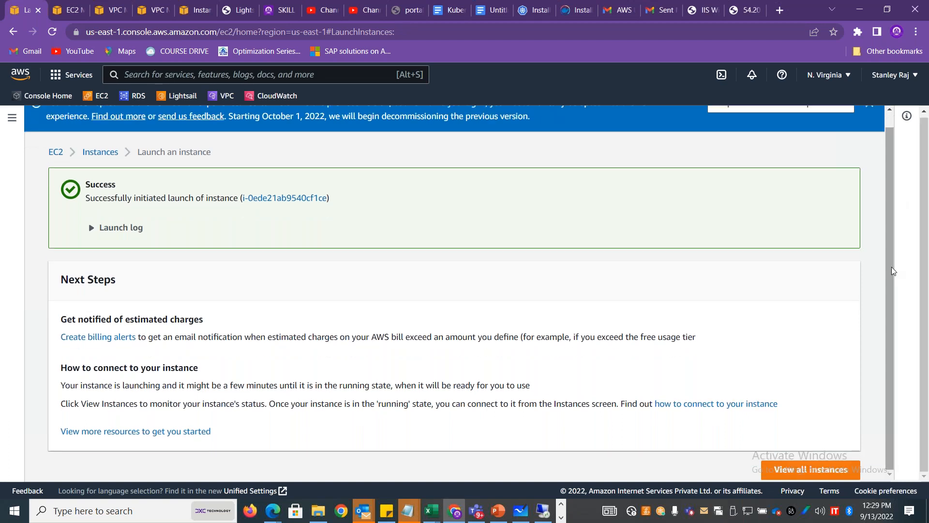
pyautogui.click(805, 469)
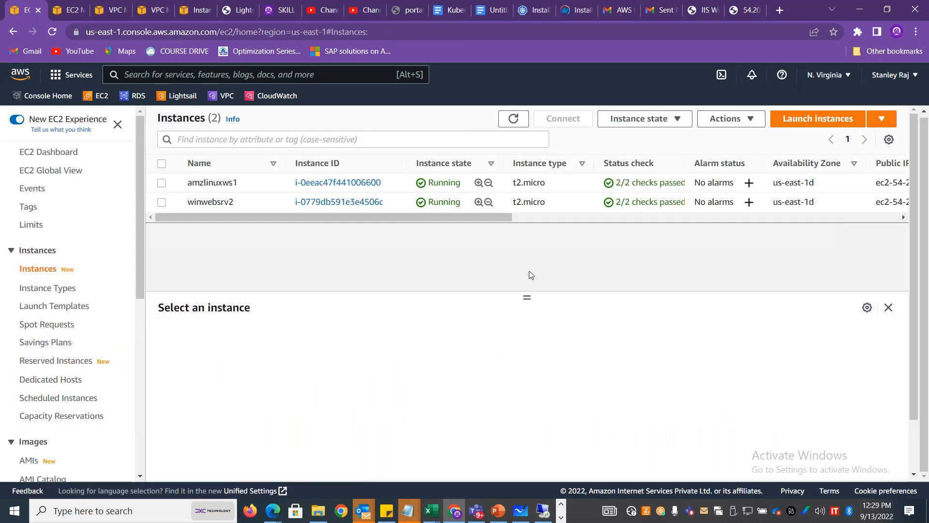
pyautogui.click(513, 119)
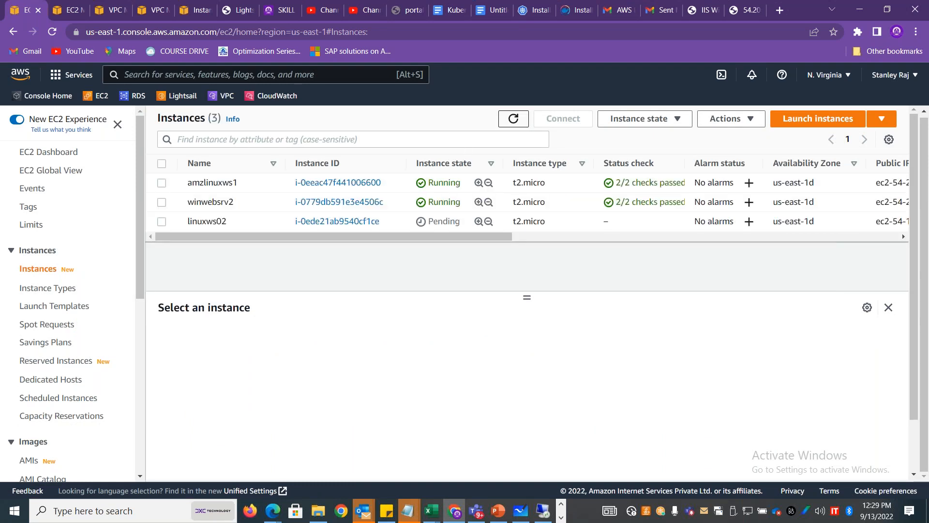
# Open the Elastic Block Store volumes list and detach the 5 GiB volume vol-08f119ec8f88bc915
pyautogui.click(162, 203)
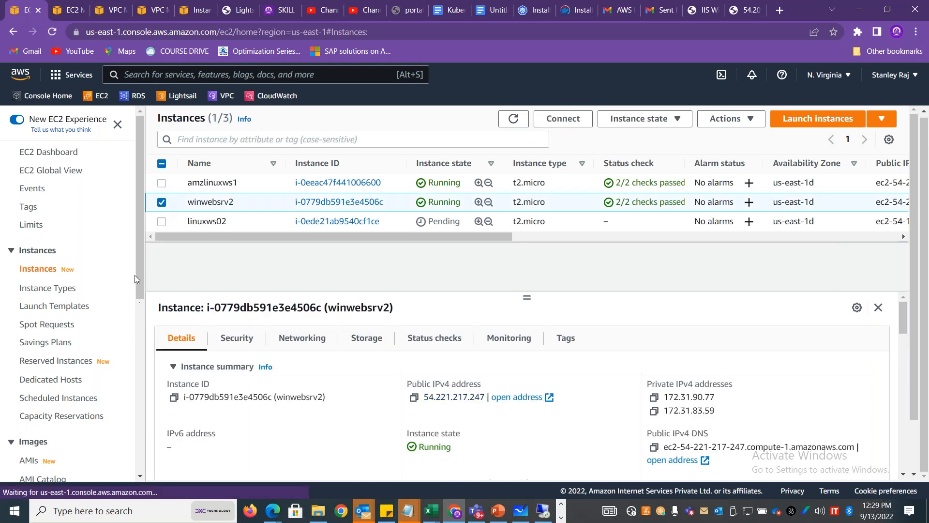
pyautogui.moveTo(136, 274); pyautogui.dragTo(147, 377)
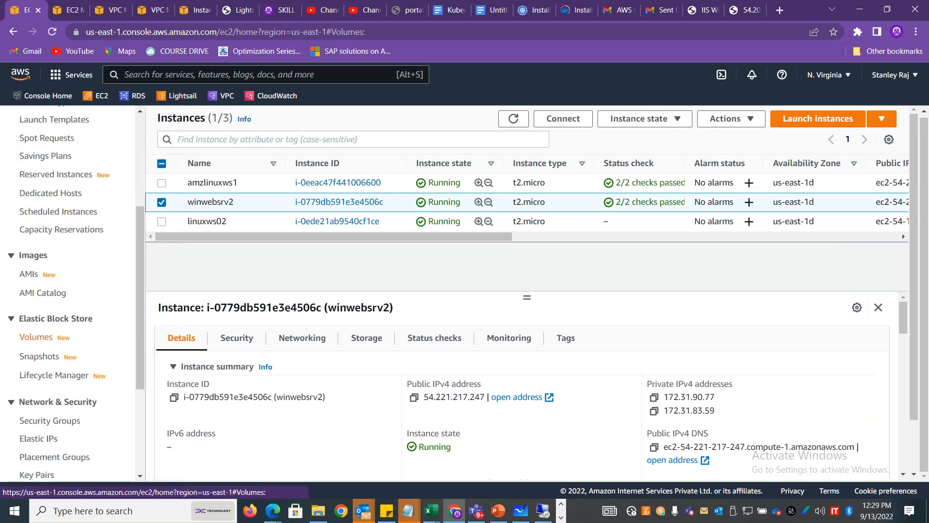
pyautogui.click(36, 337)
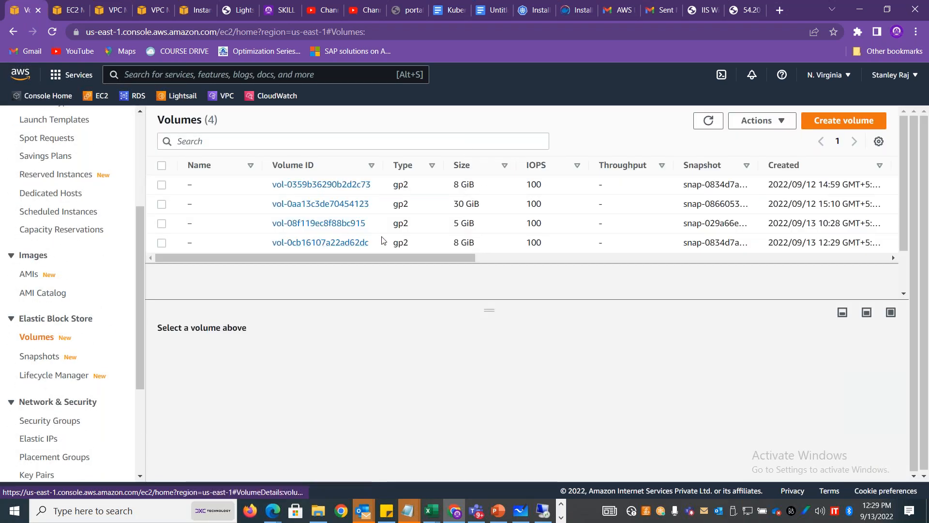
pyautogui.moveTo(426, 257); pyautogui.dragTo(229, 251)
pyautogui.click(161, 224)
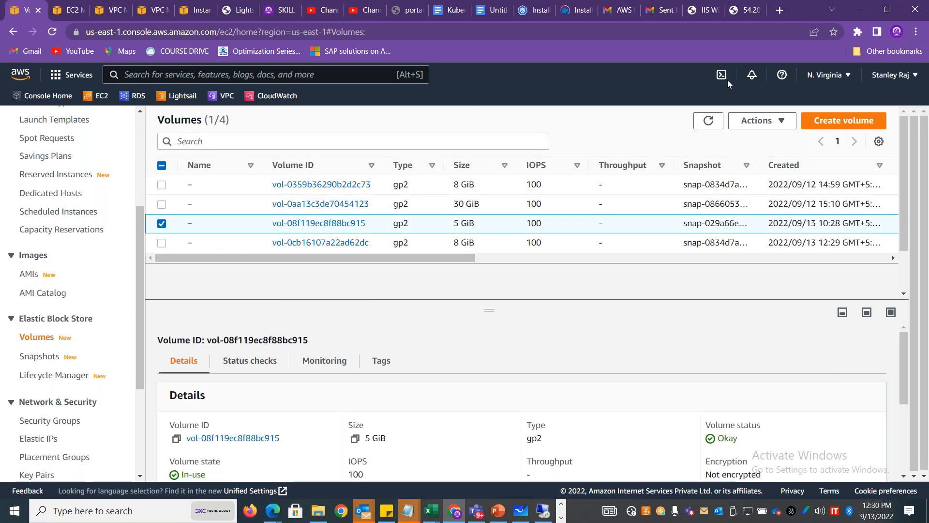
pyautogui.click(780, 120)
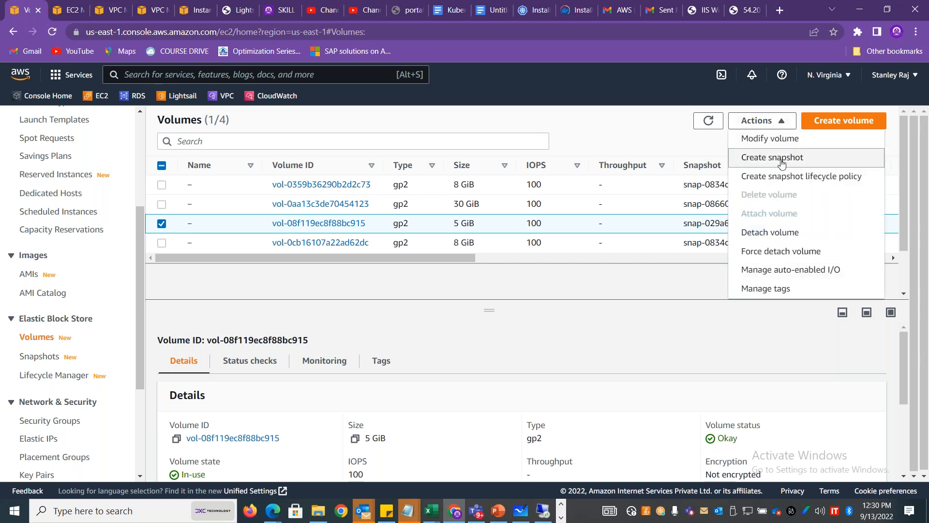
pyautogui.click(792, 235)
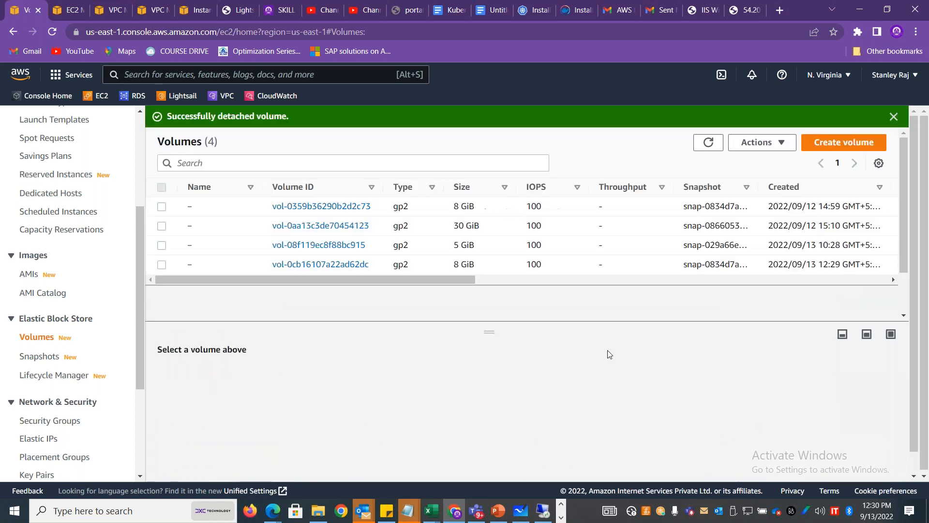
pyautogui.click(173, 250)
pyautogui.click(762, 142)
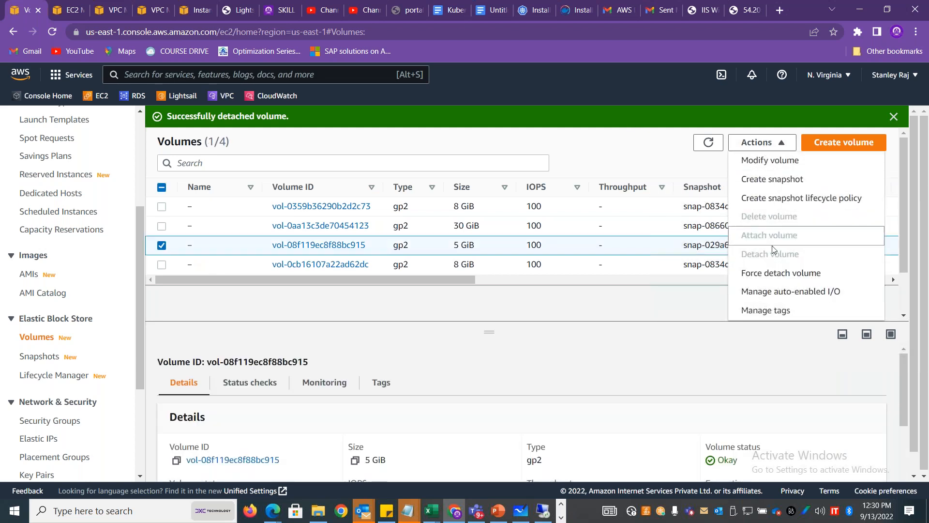
pyautogui.click(283, 310)
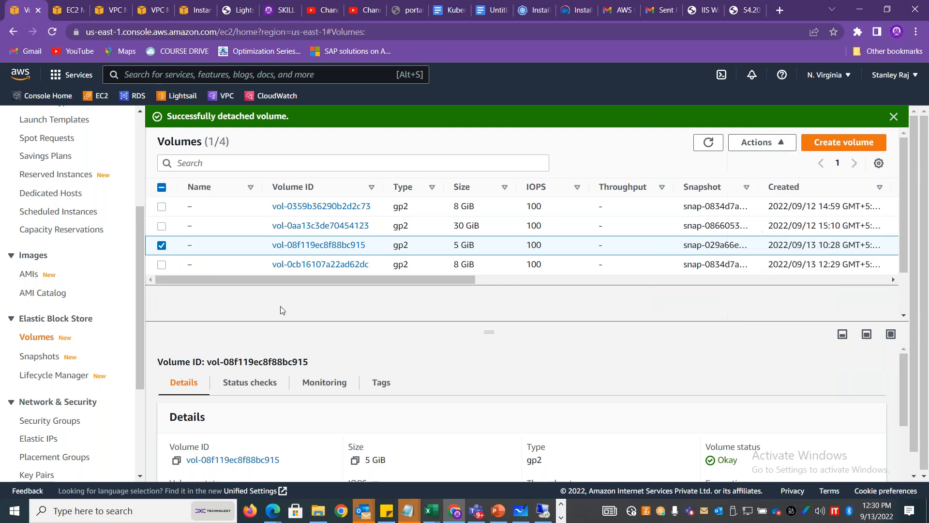
# Delete the 5 GiB "Before Changes" snapshot from the snapshots list and dismiss the notification
pyautogui.click(53, 357)
pyautogui.click(162, 207)
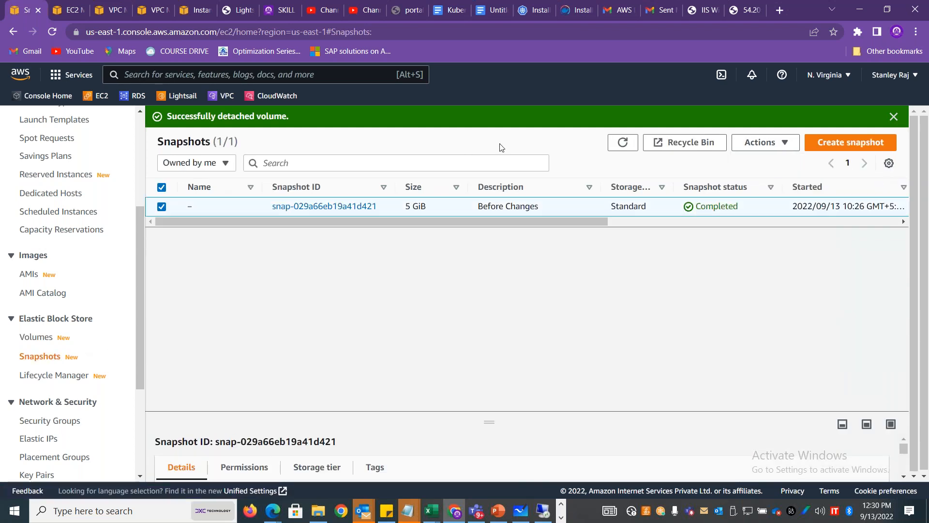
pyautogui.click(764, 142)
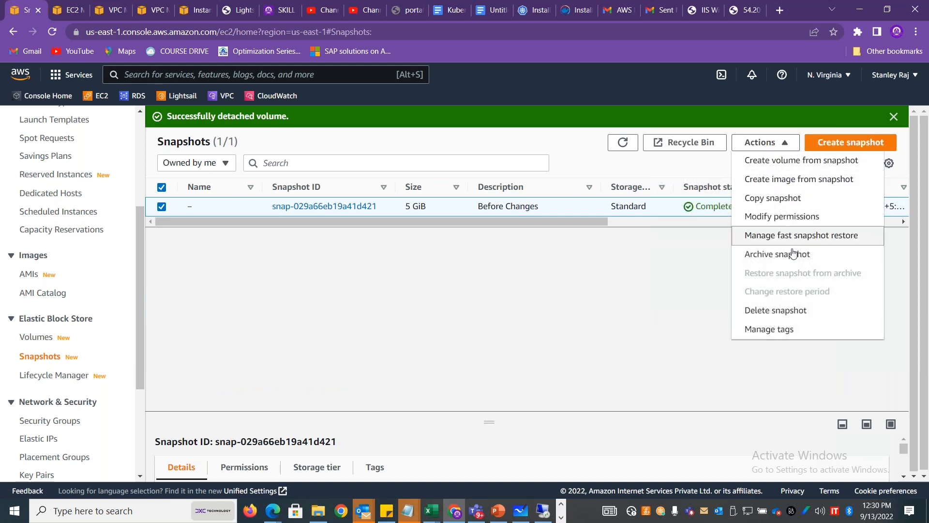
pyautogui.click(798, 317)
pyautogui.click(666, 324)
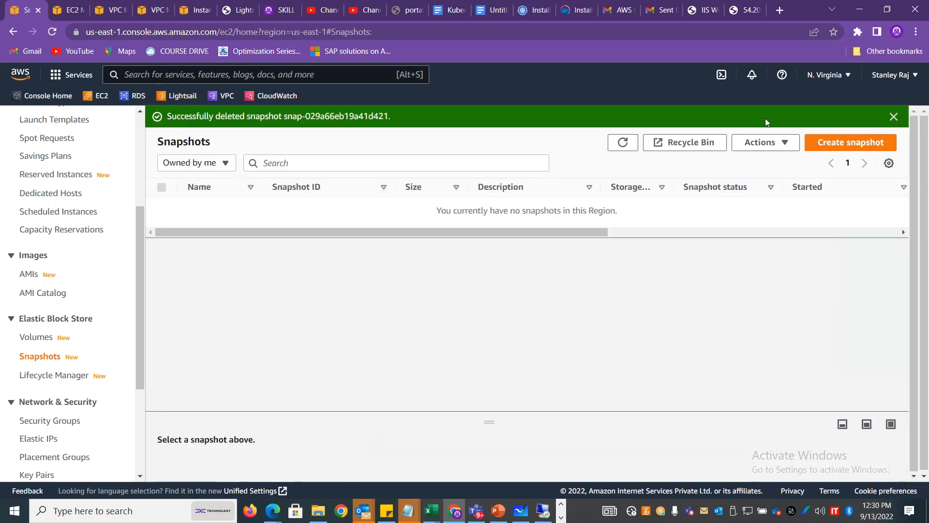
pyautogui.click(894, 117)
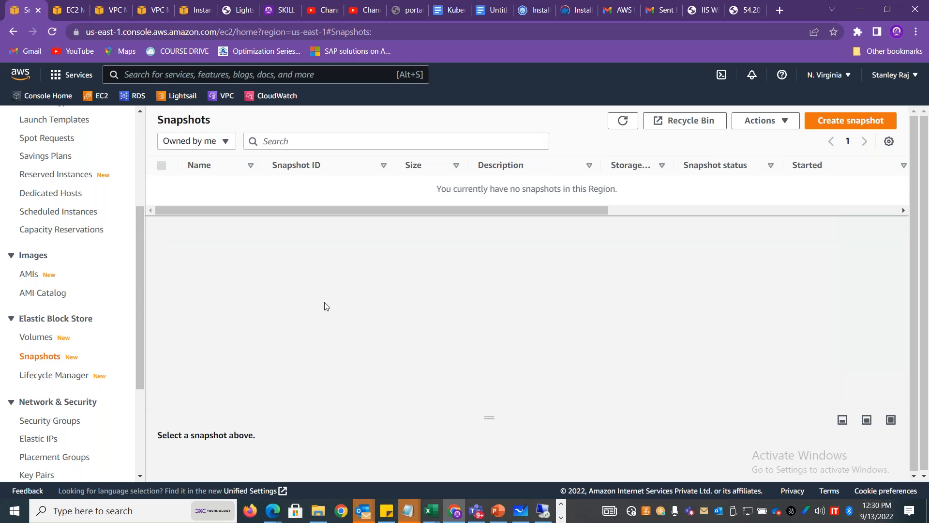
# Return to the volumes list and delete the detached 5 GiB volume vol-08f119ec8f88bc915
pyautogui.click(29, 336)
pyautogui.moveTo(405, 256); pyautogui.dragTo(192, 271)
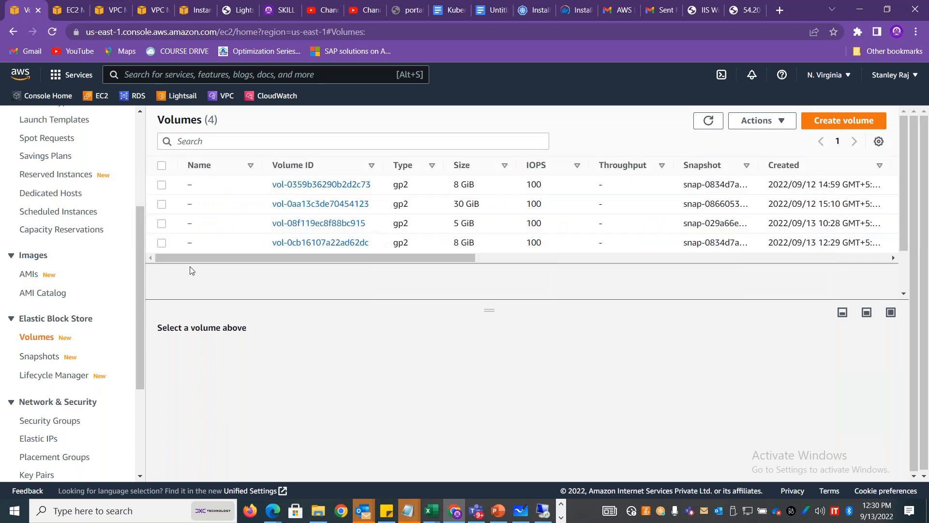
pyautogui.click(161, 223)
pyautogui.click(765, 120)
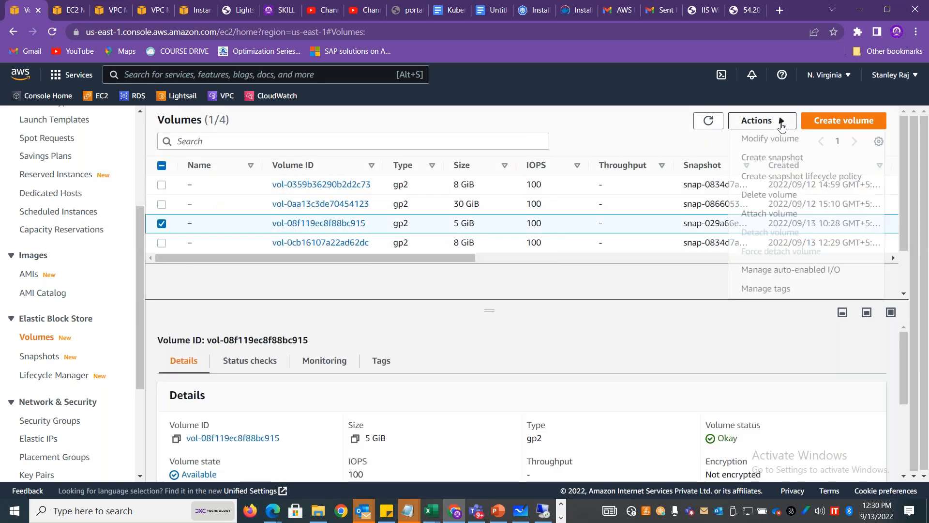
pyautogui.click(783, 195)
pyautogui.click(672, 359)
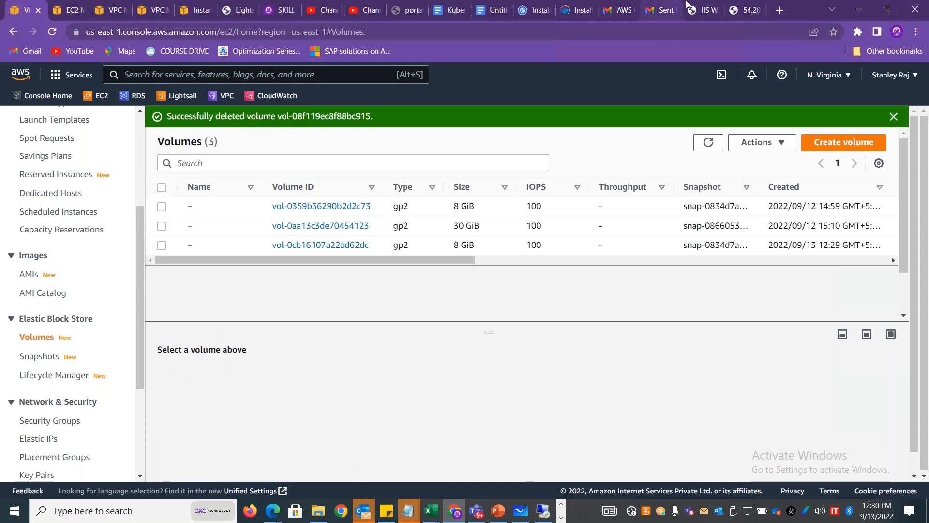
# Open aws.amazon.com/free in a new browser tab and examine the monthly free hours offered for Amazon EC2
pyautogui.click(779, 10)
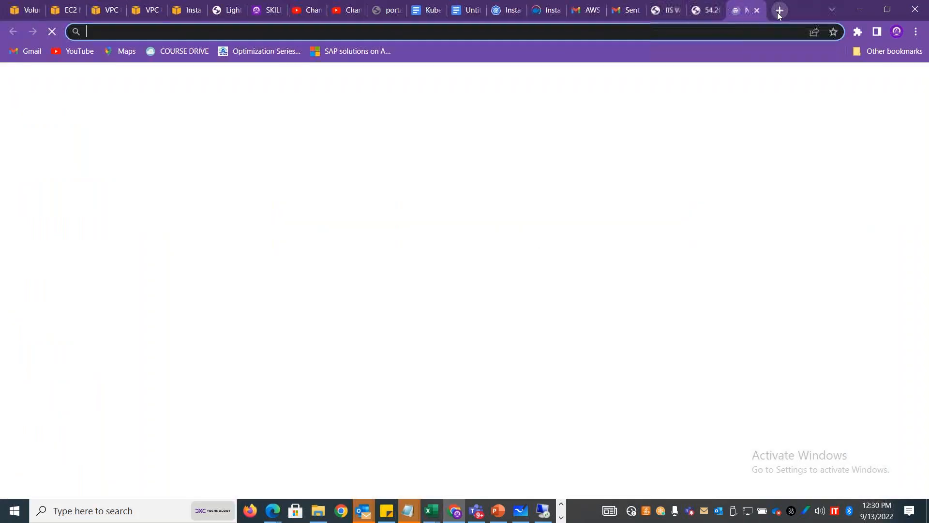
pyautogui.write('aws.amazon.com/fr')
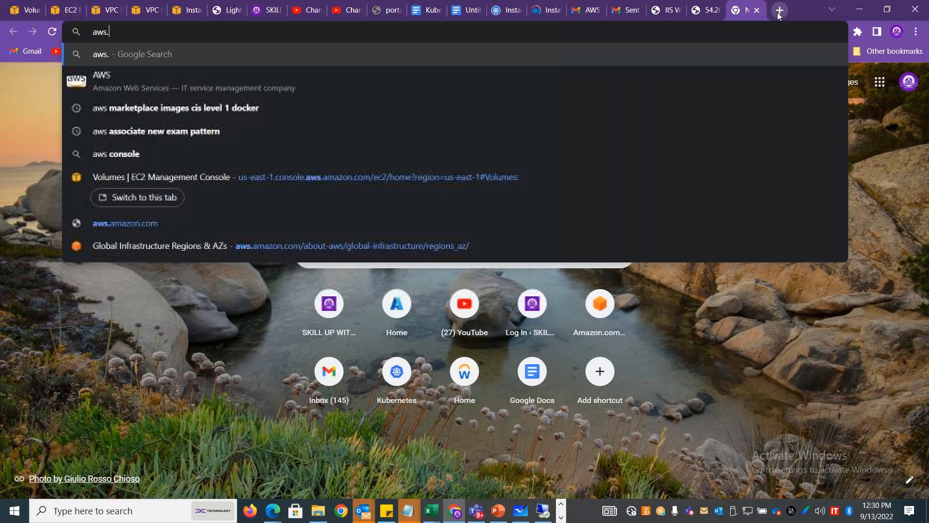
pyautogui.write('ee')
pyautogui.press('Return')
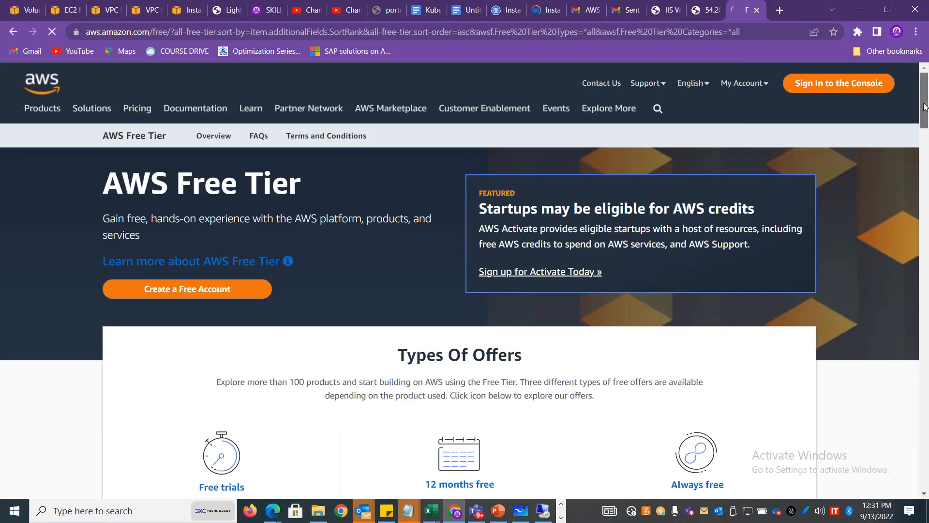
pyautogui.moveTo(924, 107); pyautogui.dragTo(919, 176)
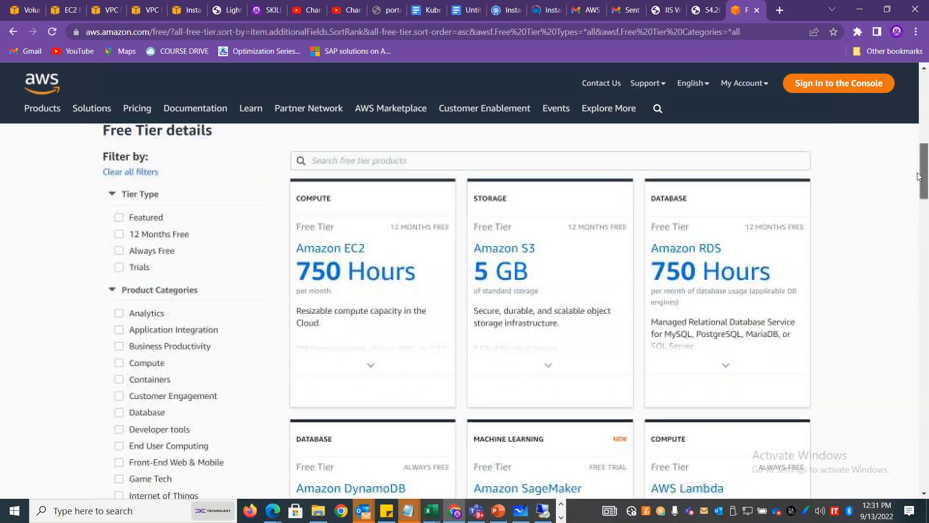
pyautogui.moveTo(533, 286)
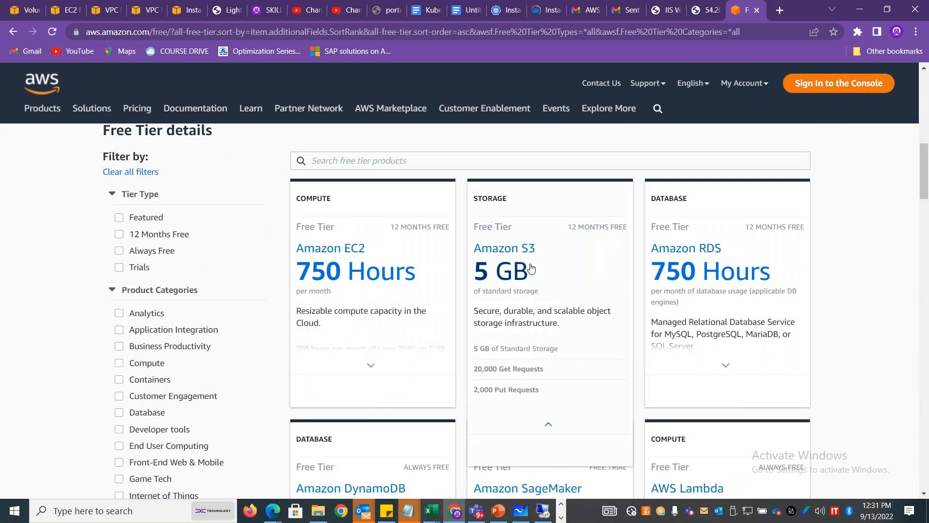
pyautogui.moveTo(372, 438)
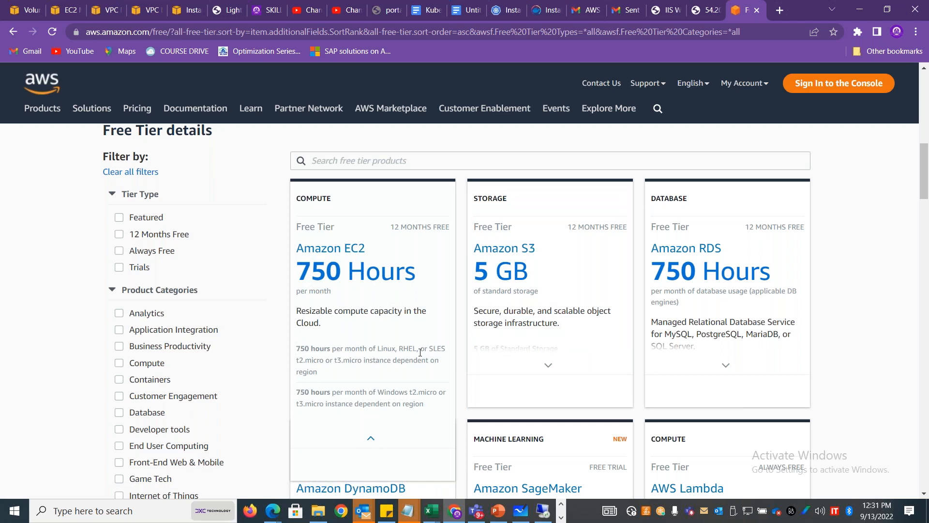
pyautogui.moveTo(340, 348); pyautogui.dragTo(360, 347)
pyautogui.moveTo(321, 348); pyautogui.dragTo(289, 351)
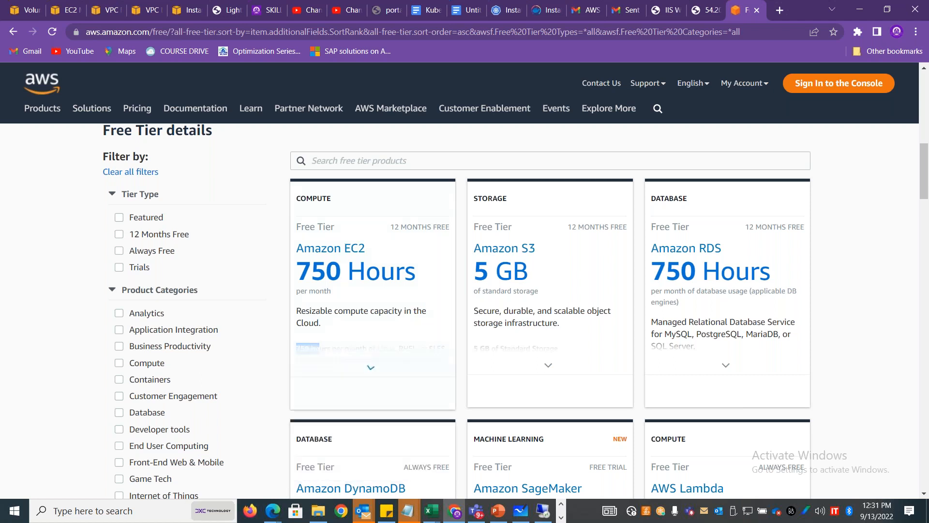
# Filter the Free Tier offers by the Storage category and examine the Amazon Elastic Block Store allowance
pyautogui.moveTo(926, 163); pyautogui.dragTo(926, 143)
pyautogui.click(357, 329)
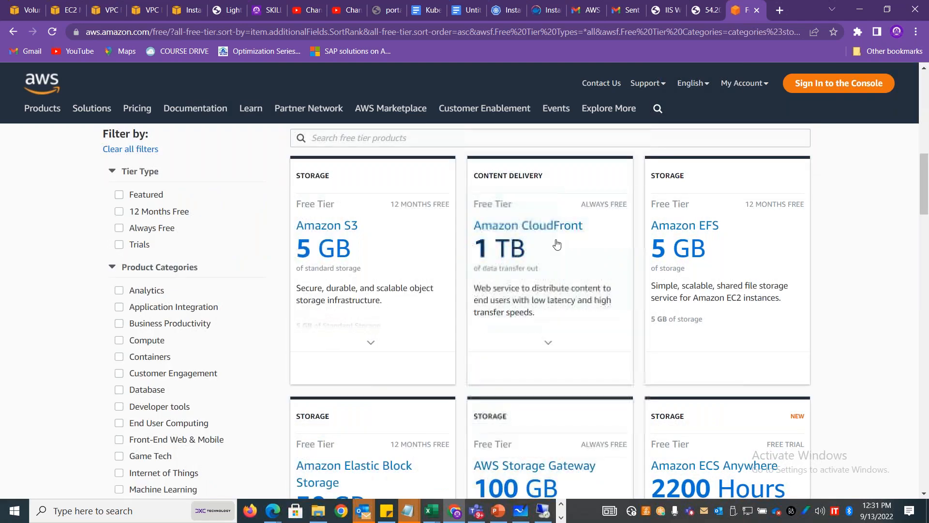
pyautogui.moveTo(926, 209); pyautogui.dragTo(926, 217)
pyautogui.scroll(-2, 300, 311)
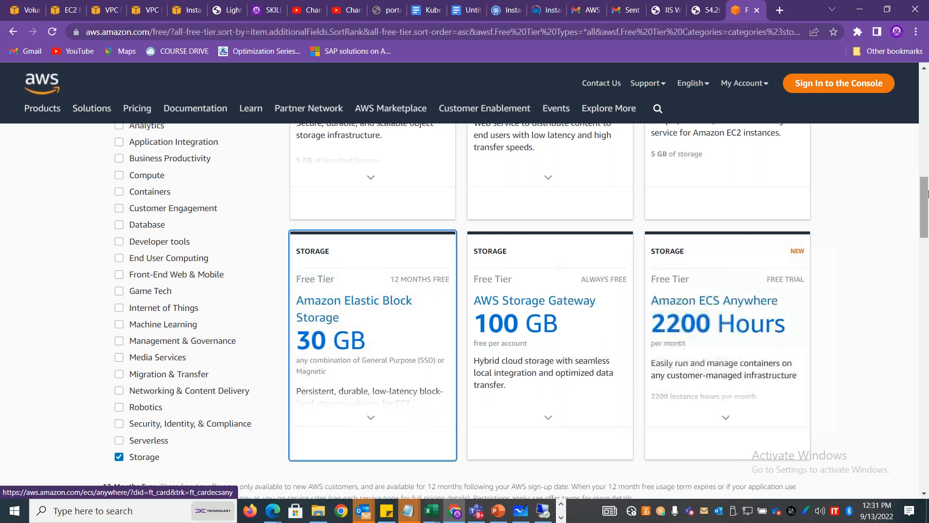
pyautogui.moveTo(926, 209); pyautogui.dragTo(921, 130)
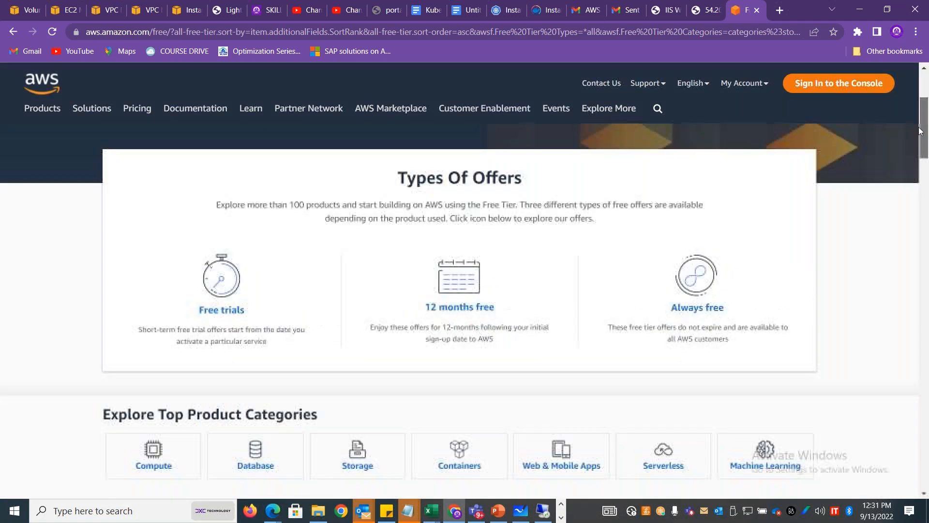
# Filter the storage offers by 12 Months Free and compare the tier labels on the EFS and CloudFront cards
pyautogui.click(462, 296)
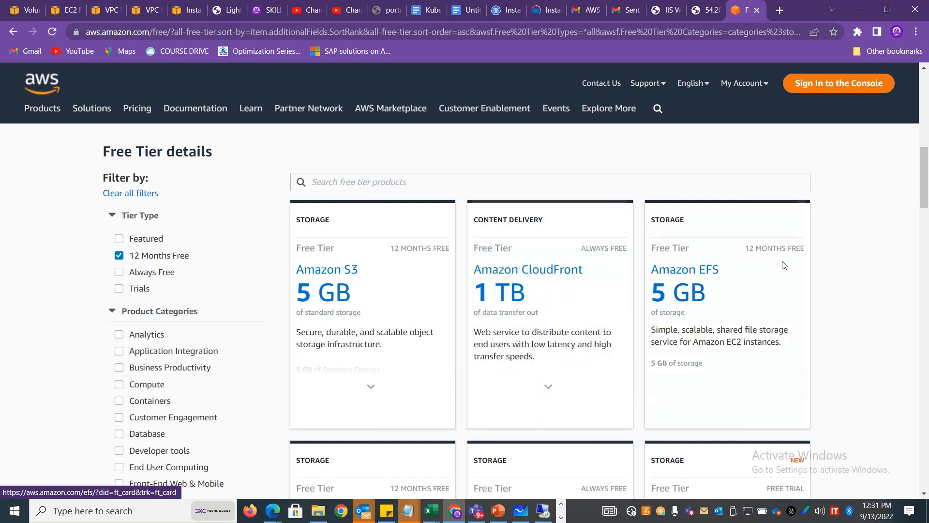
pyautogui.moveTo(924, 186); pyautogui.dragTo(927, 165)
pyautogui.moveTo(742, 399); pyautogui.dragTo(817, 396)
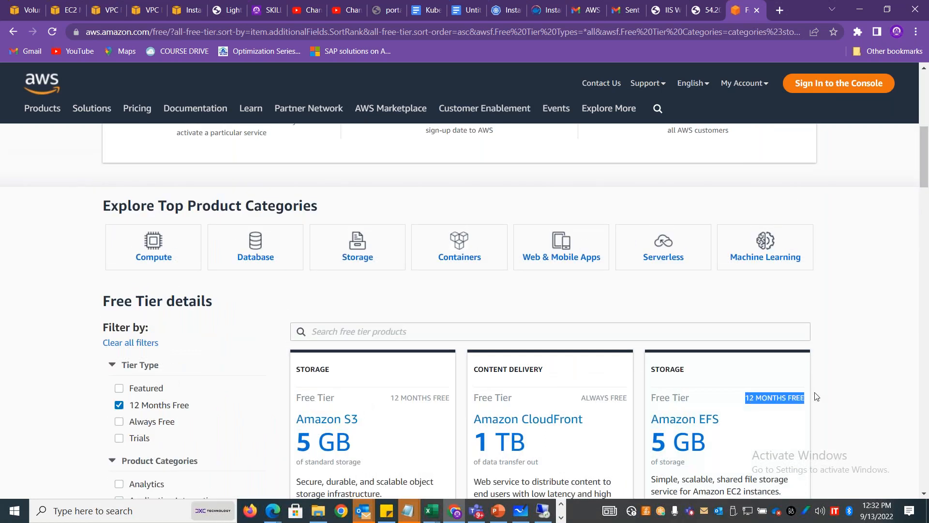
pyautogui.moveTo(580, 398); pyautogui.dragTo(638, 404)
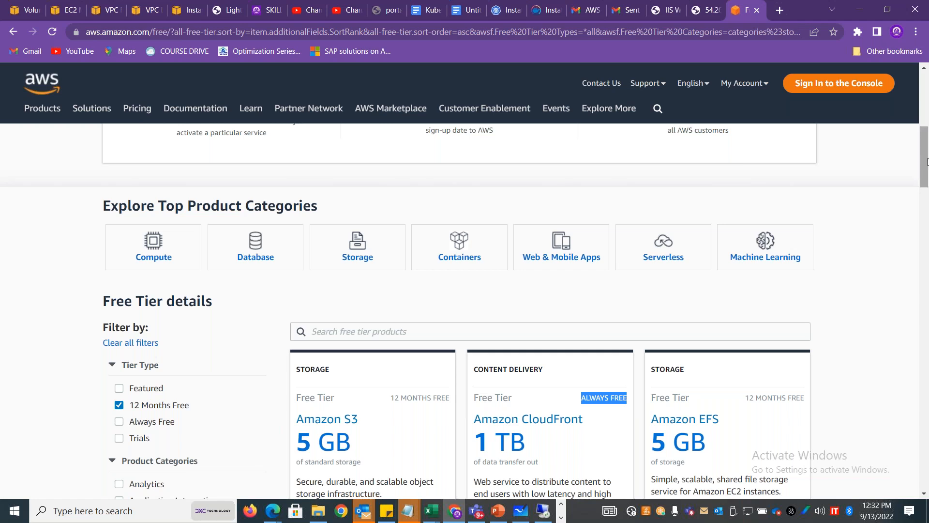
# Switch the offer type to Always Free and review the storage offers listed
pyautogui.scroll(4, 726, 290)
pyautogui.click(702, 261)
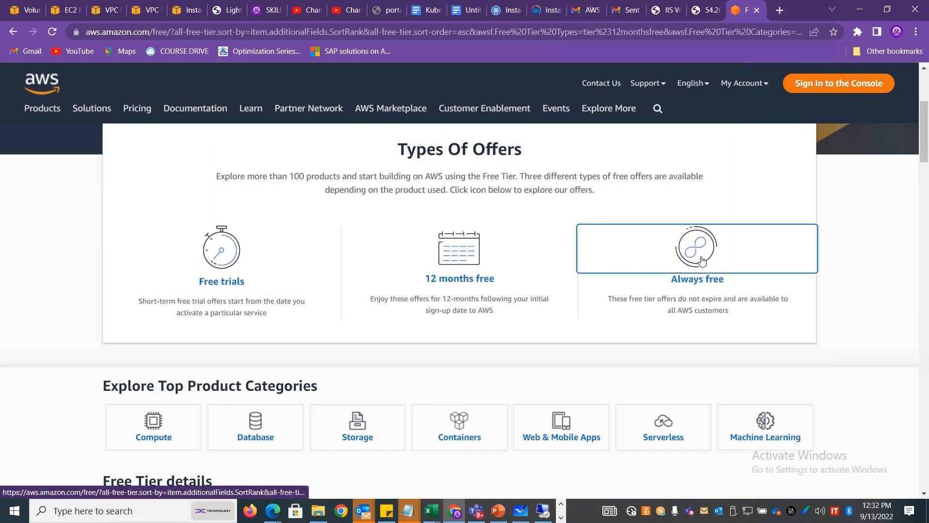
pyautogui.moveTo(373, 284)
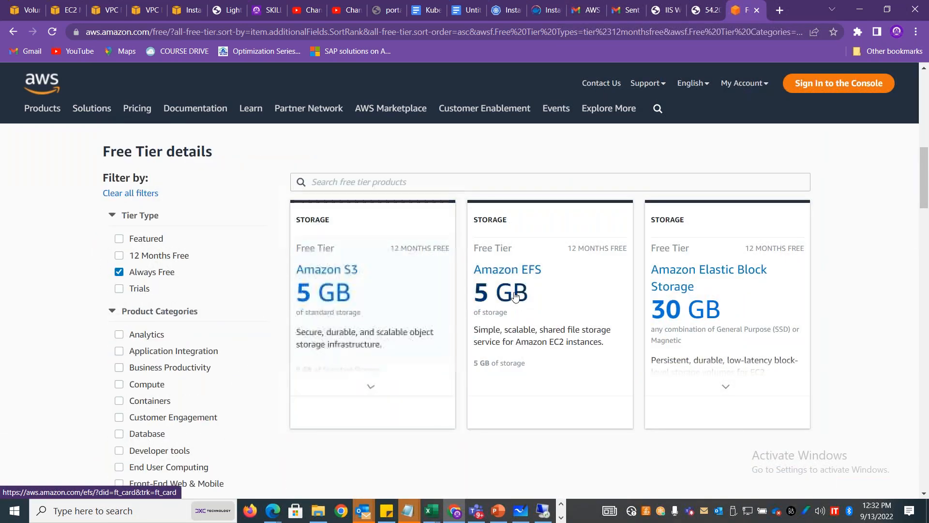
pyautogui.moveTo(733, 313)
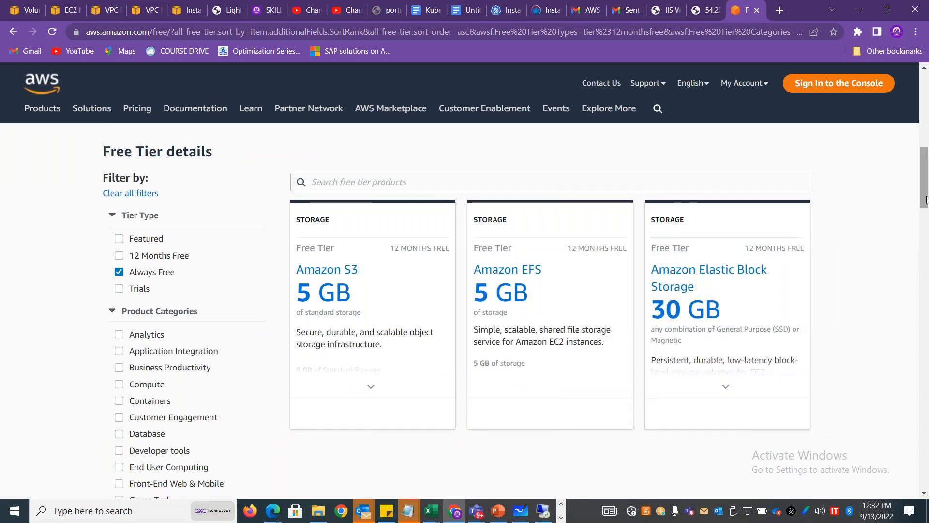
pyautogui.tripleClick(130, 278)
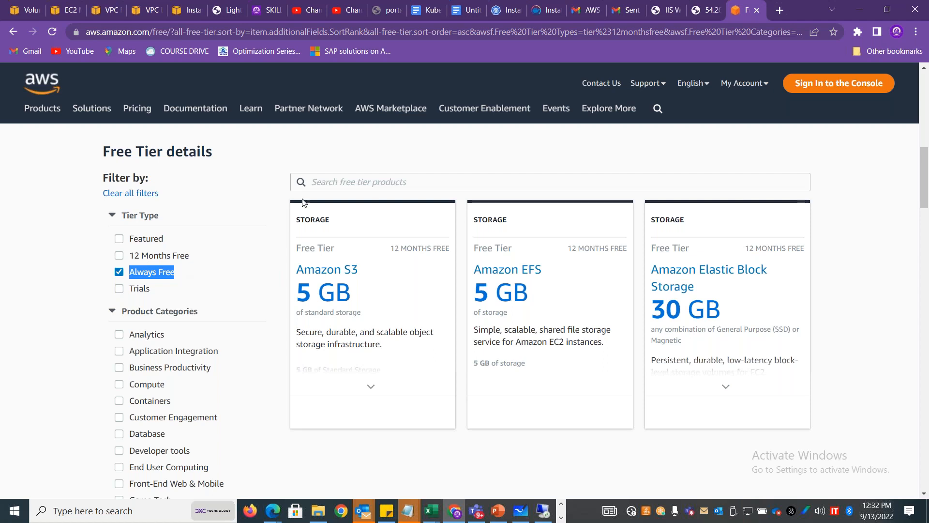
# Return to the EC2 console's instances list, refresh it, and check the status of the linuxws02 instance
pyautogui.click(22, 15)
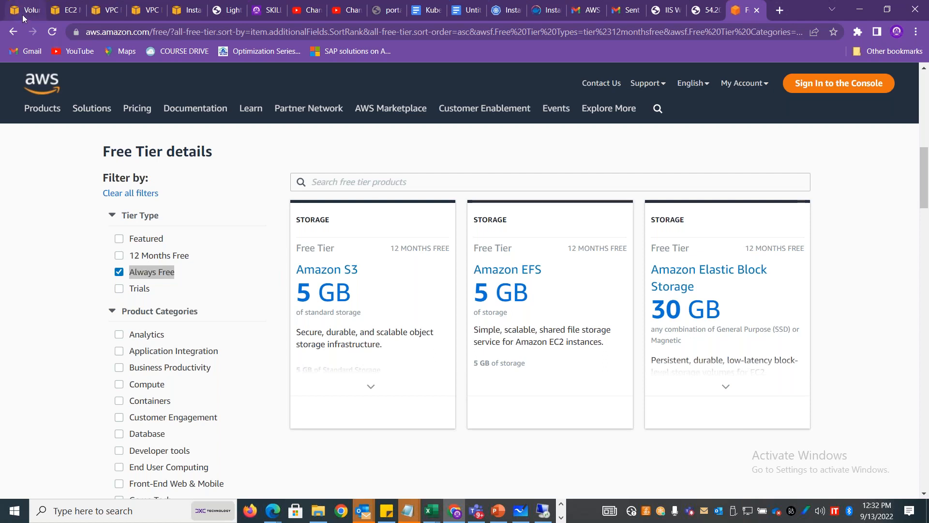
pyautogui.moveTo(137, 249); pyautogui.dragTo(141, 160)
pyautogui.click(37, 251)
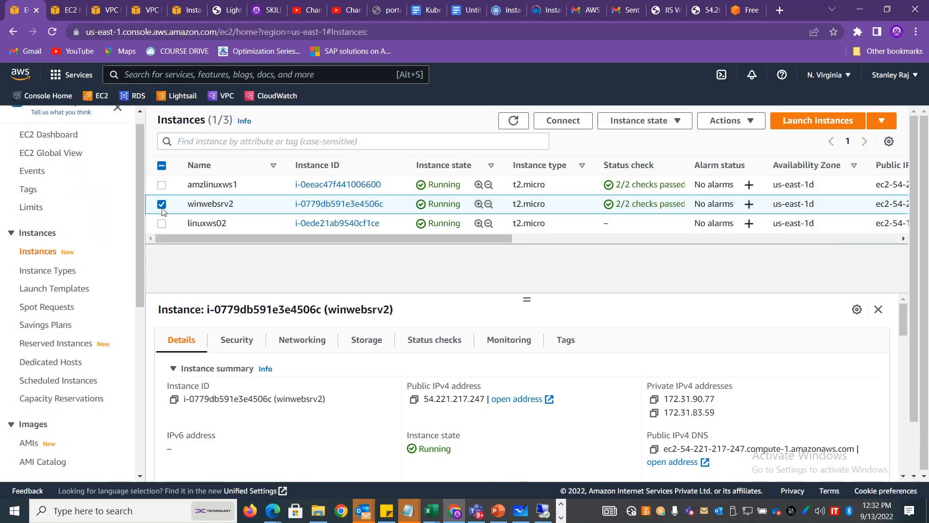
pyautogui.click(162, 207)
pyautogui.click(513, 121)
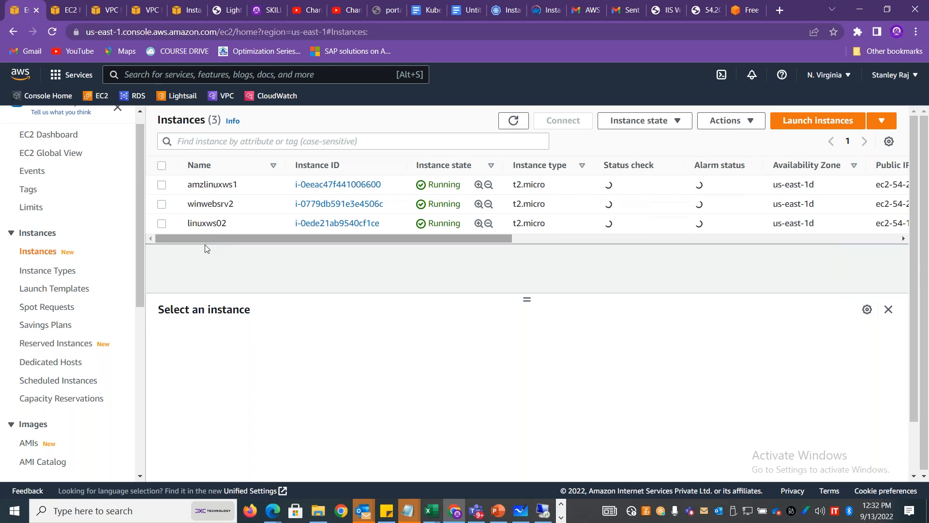
pyautogui.click(165, 225)
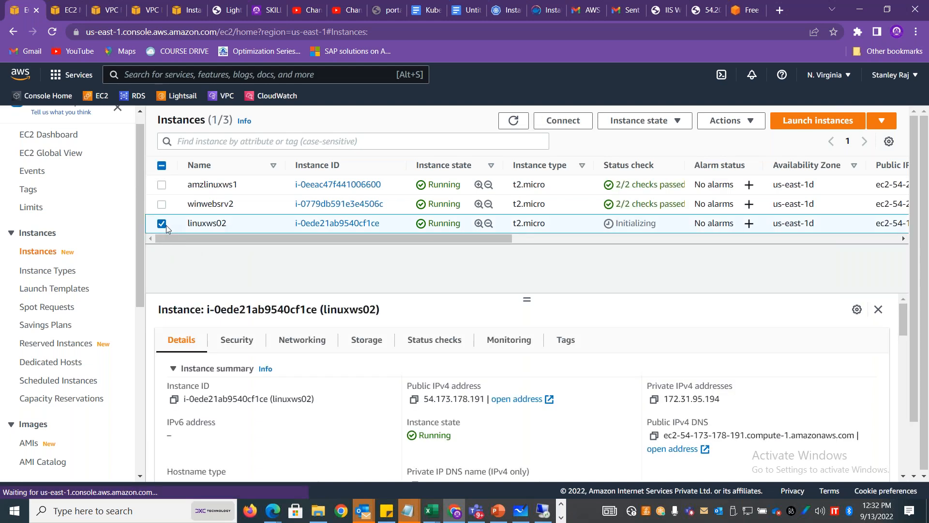
pyautogui.doubleClick(605, 226)
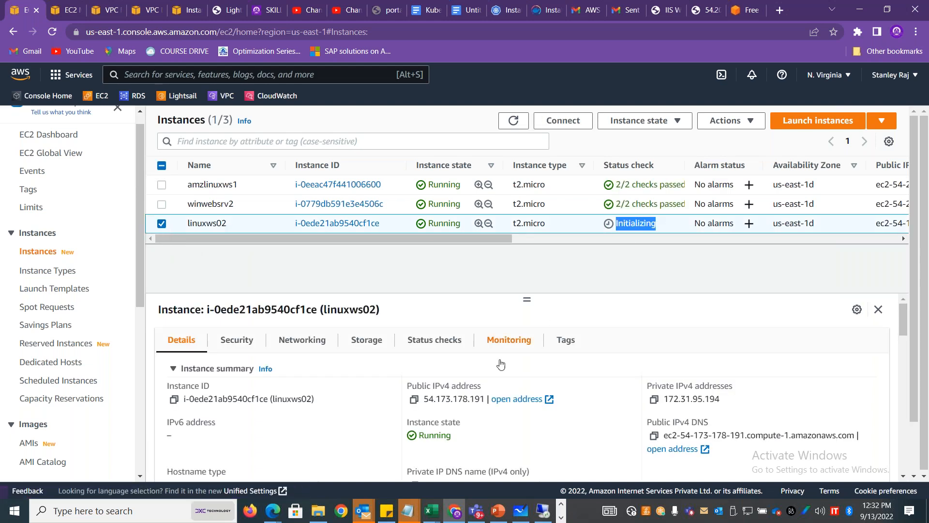
# Copy the public IPv4 address of linuxws02, load it in a new browser tab to check its web page, and dismiss the notification
pyautogui.click(415, 401)
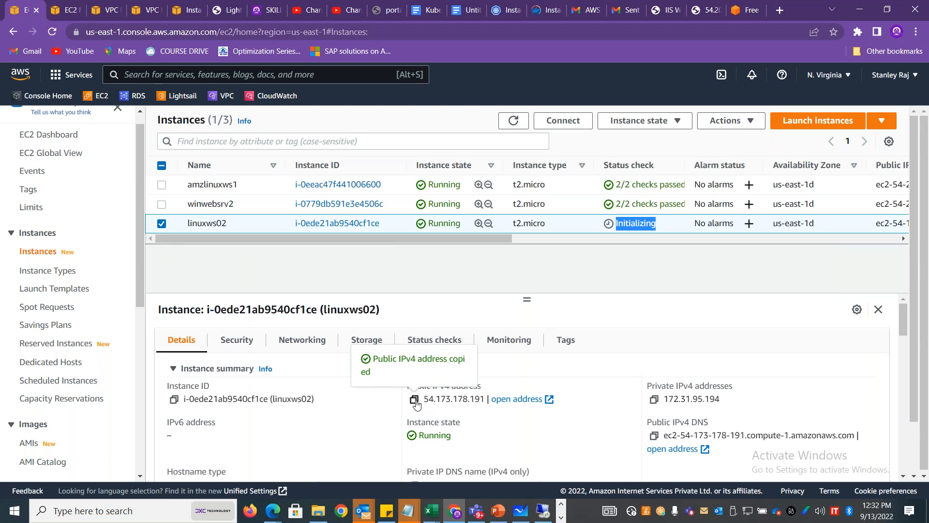
pyautogui.click(780, 12)
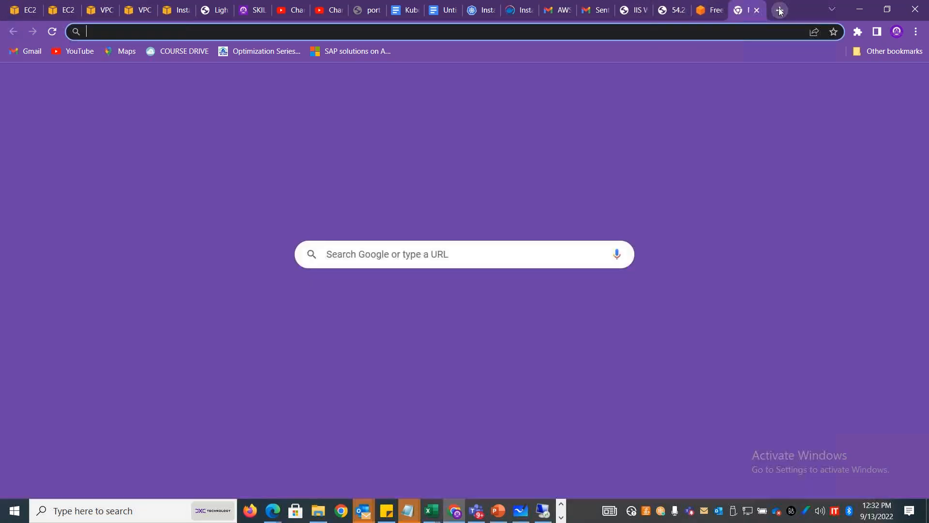
pyautogui.hotkey('ctrl', 'v')
pyautogui.press('Return')
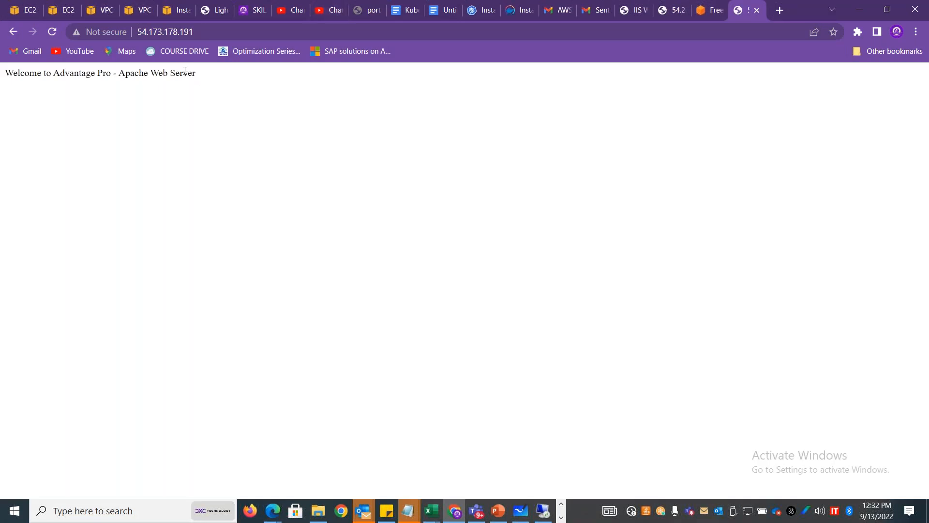
pyautogui.moveTo(196, 73); pyautogui.dragTo(4, 77)
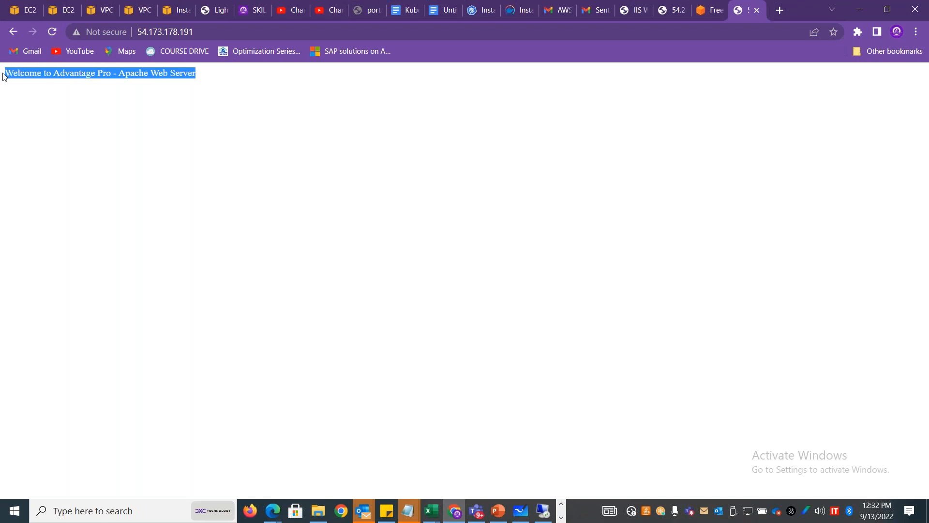
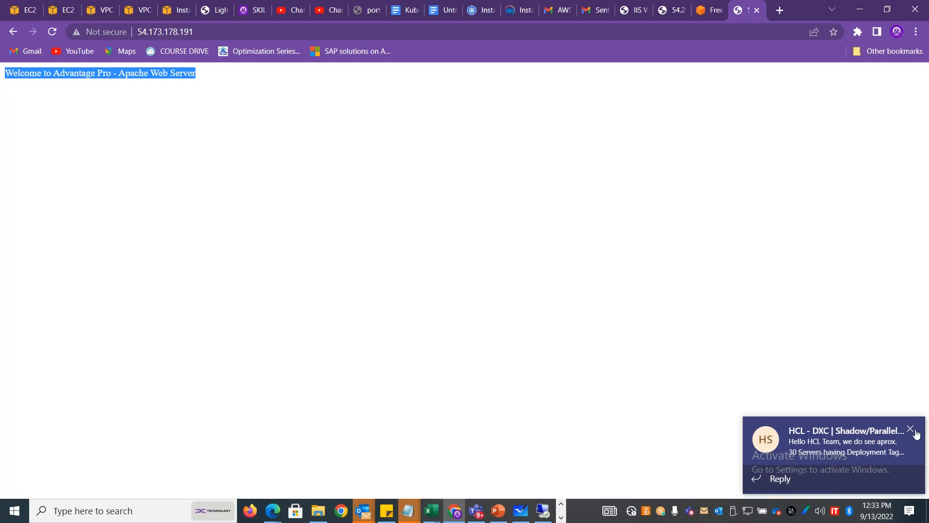
pyautogui.click(914, 430)
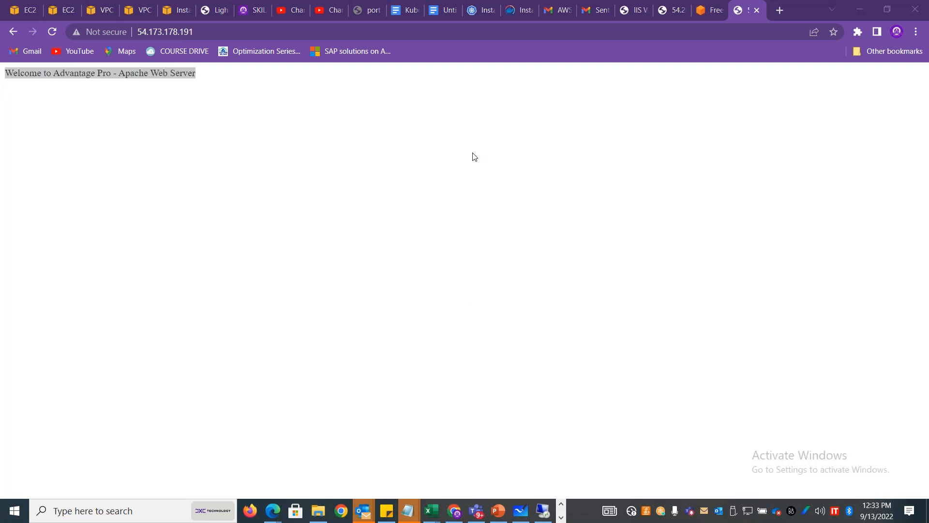
# Review the Manage instance state options for linuxws02, return to the instances list without changing the state, and dismiss the notification
pyautogui.click(21, 9)
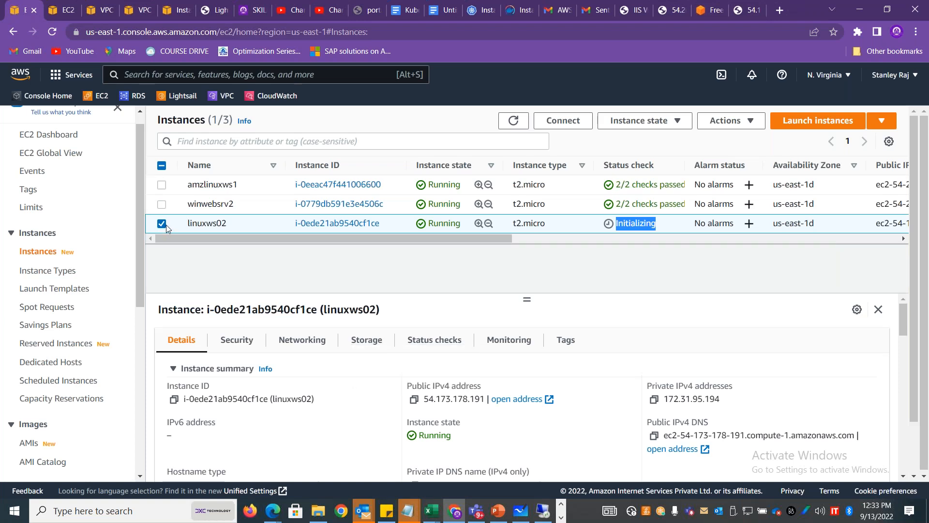
pyautogui.click(751, 121)
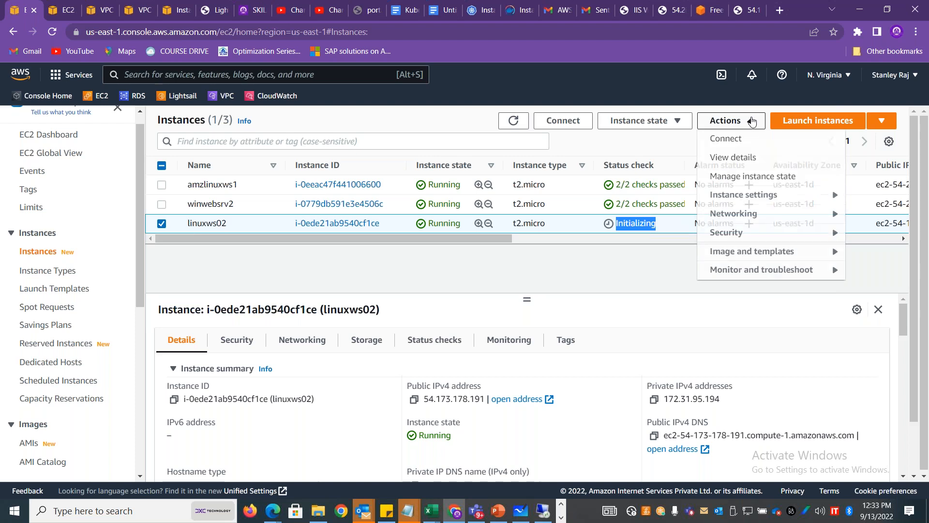
pyautogui.click(774, 178)
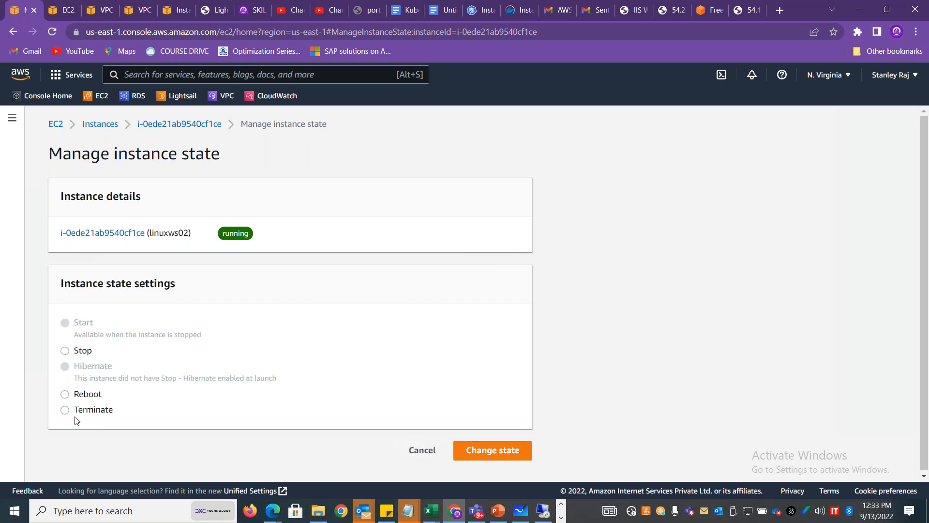
pyautogui.click(211, 125)
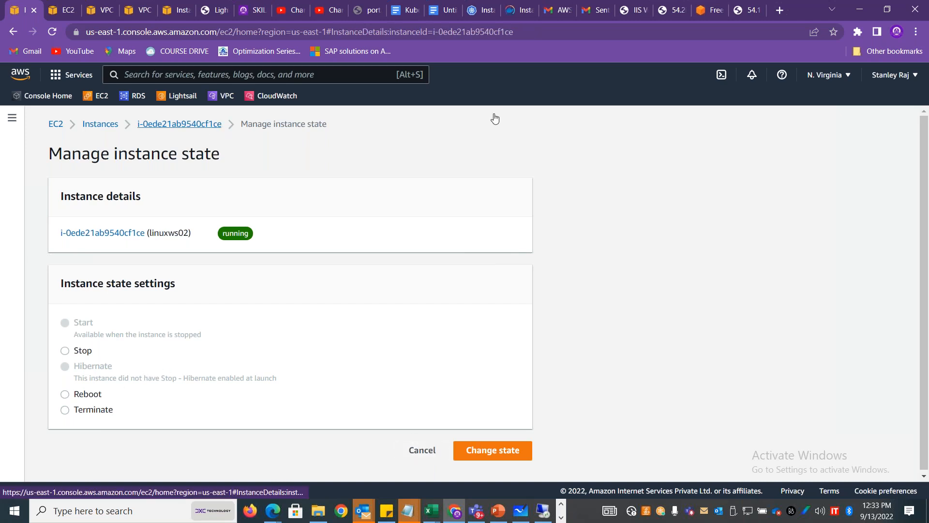
pyautogui.click(211, 122)
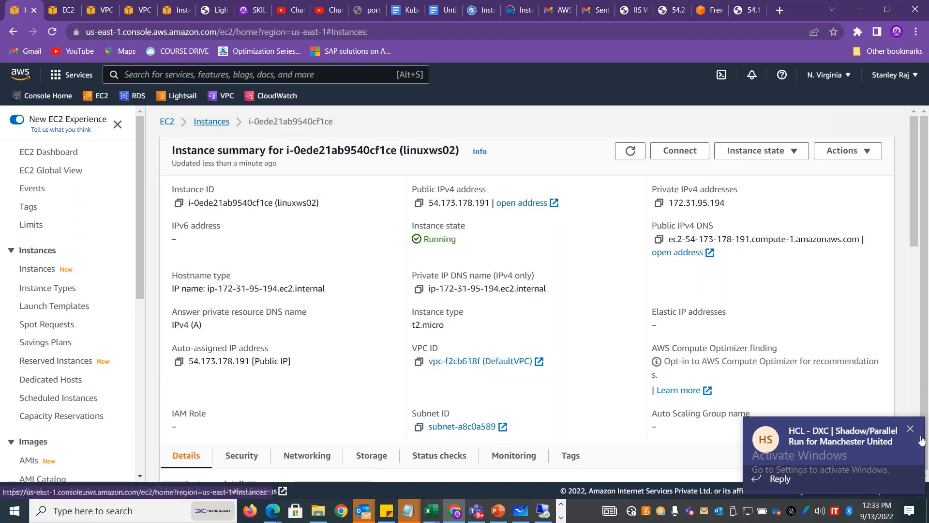
pyautogui.click(912, 433)
# Open the full details of the linuxws02 instance, review its summary and configuration, and return to the instances list
pyautogui.click(162, 226)
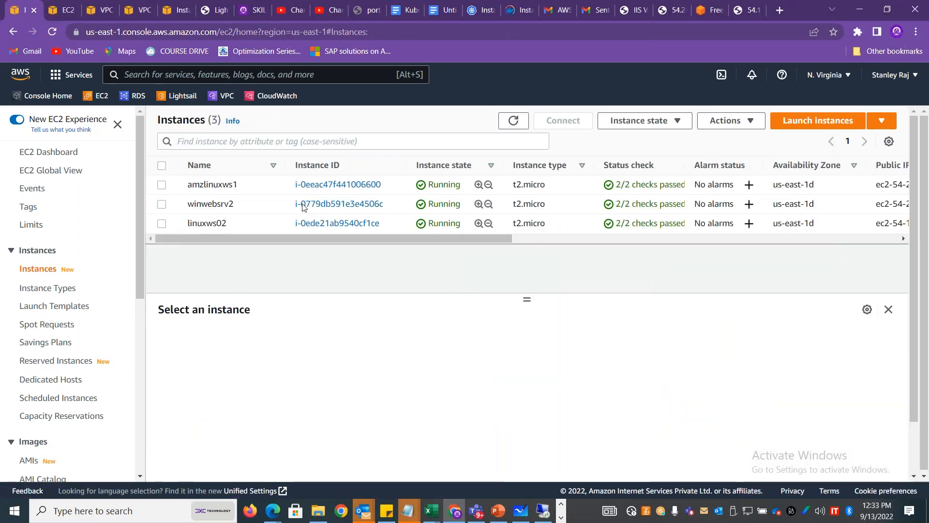
pyautogui.click(756, 121)
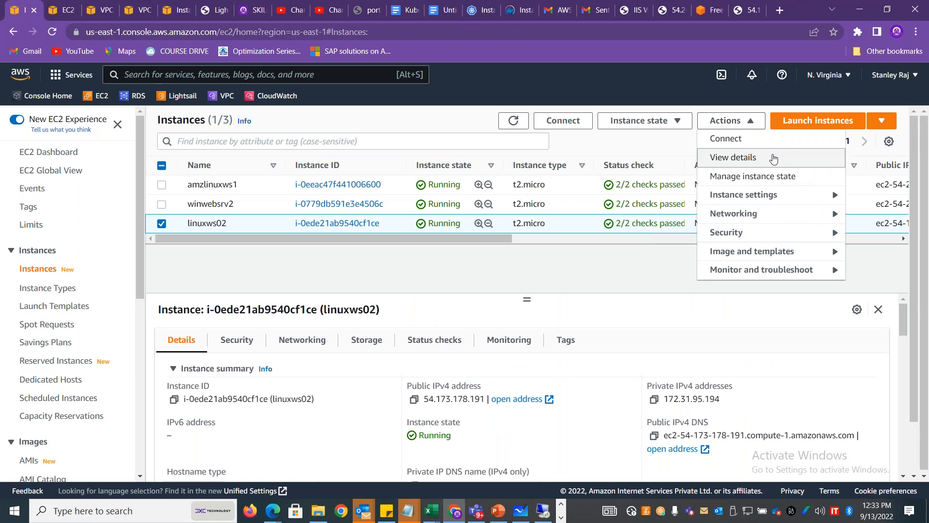
pyautogui.click(774, 159)
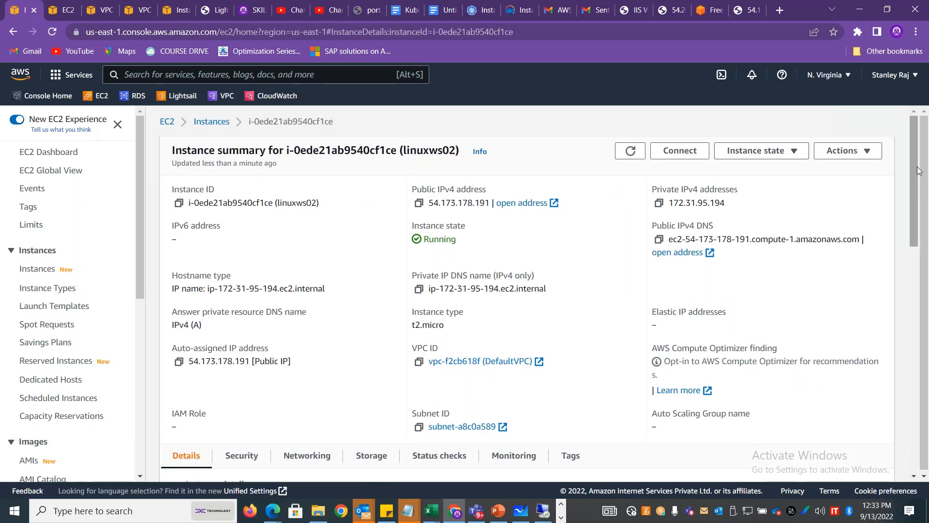
pyautogui.scroll(-13, 917, 174)
pyautogui.scroll(7, 865, 360)
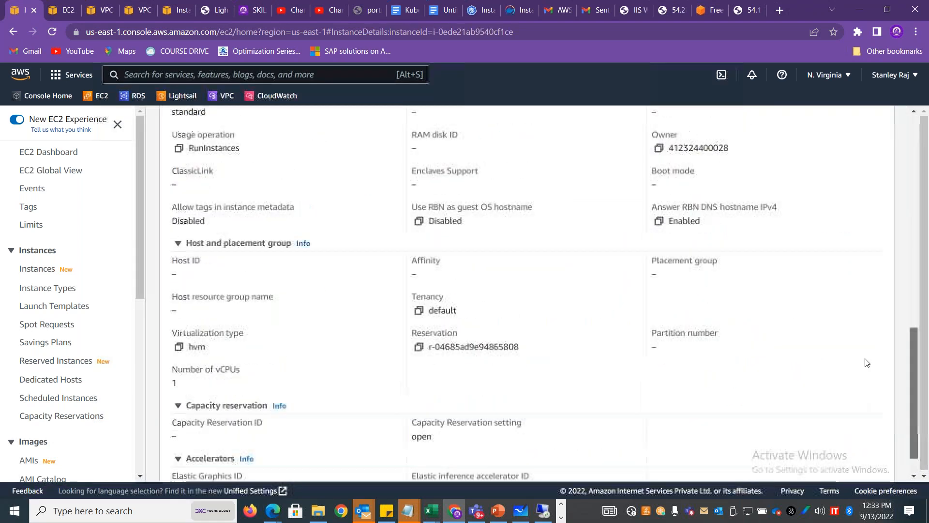
pyautogui.scroll(5, 910, 205)
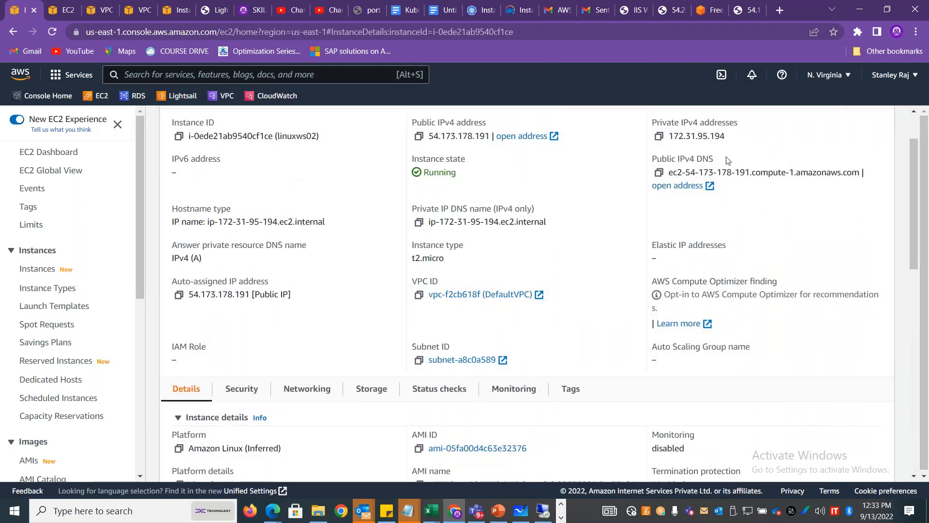
pyautogui.scroll(2, 900, 167)
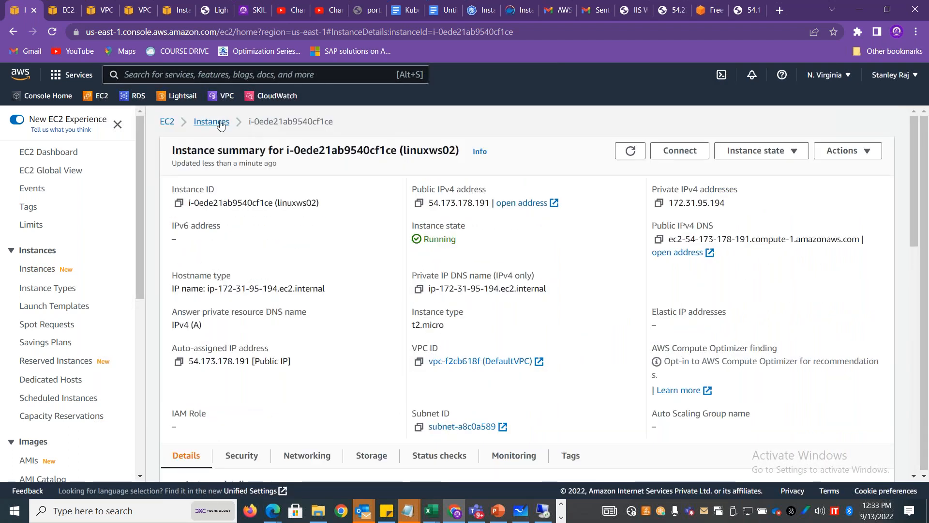
pyautogui.click(211, 121)
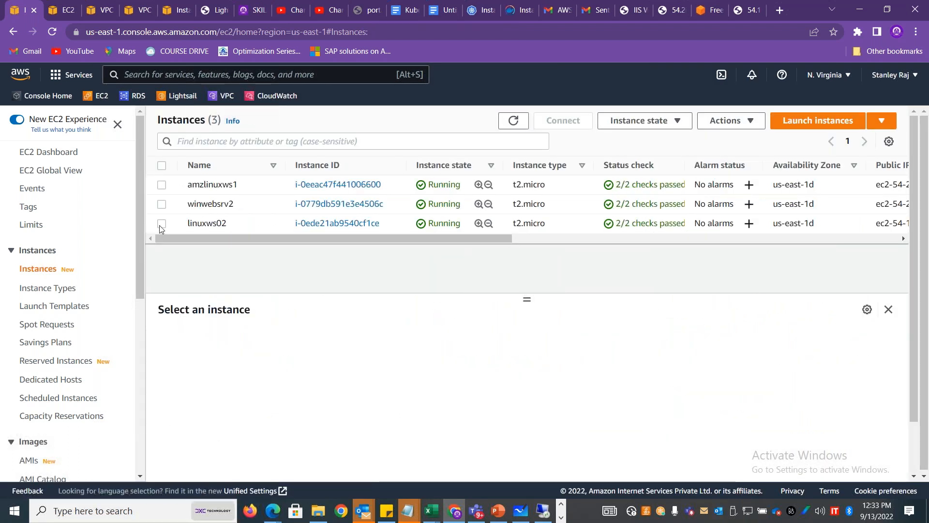
# View the current user data script of linuxws02 and leave the user data editor without making changes
pyautogui.click(751, 123)
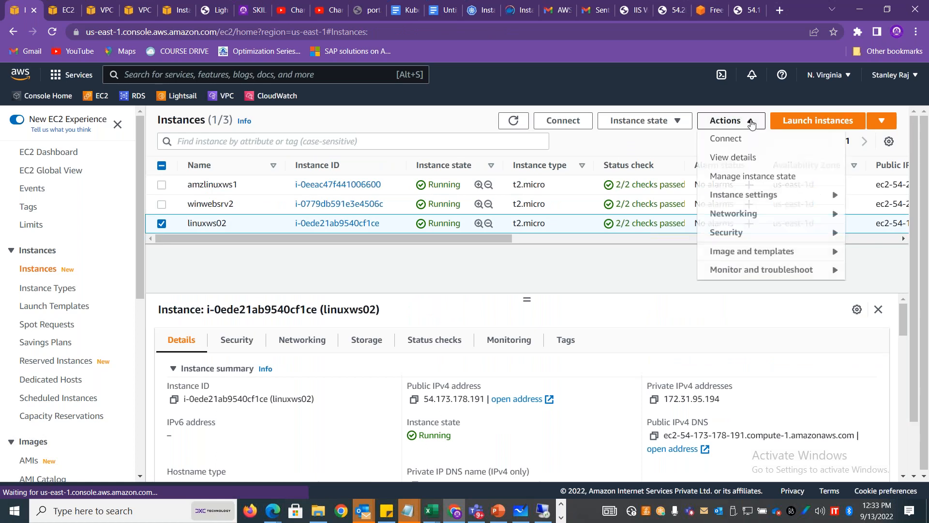
pyautogui.click(758, 200)
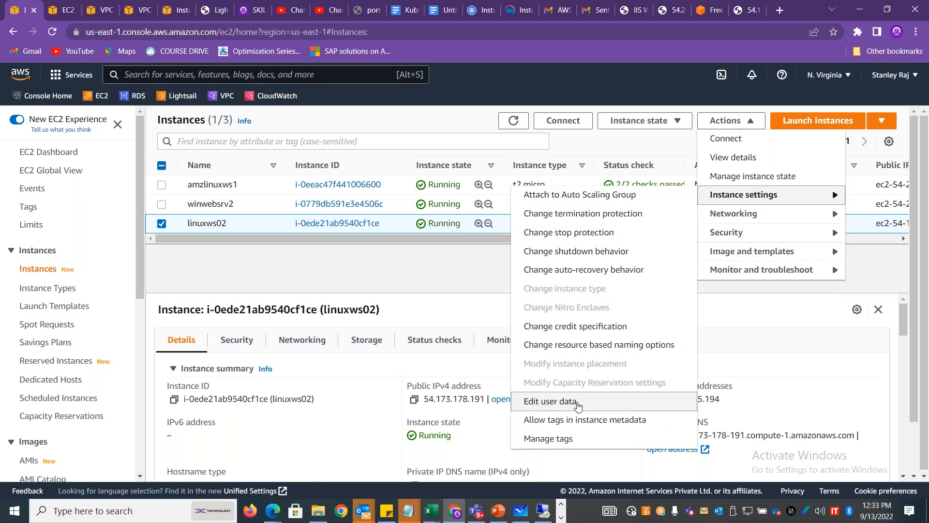
pyautogui.click(578, 405)
pyautogui.moveTo(71, 265); pyautogui.dragTo(337, 340)
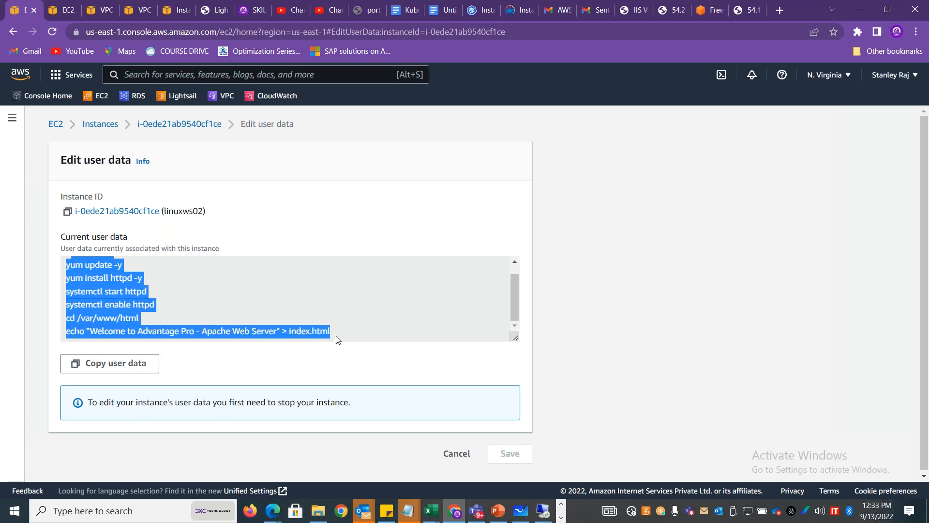
pyautogui.scroll(1, 513, 306)
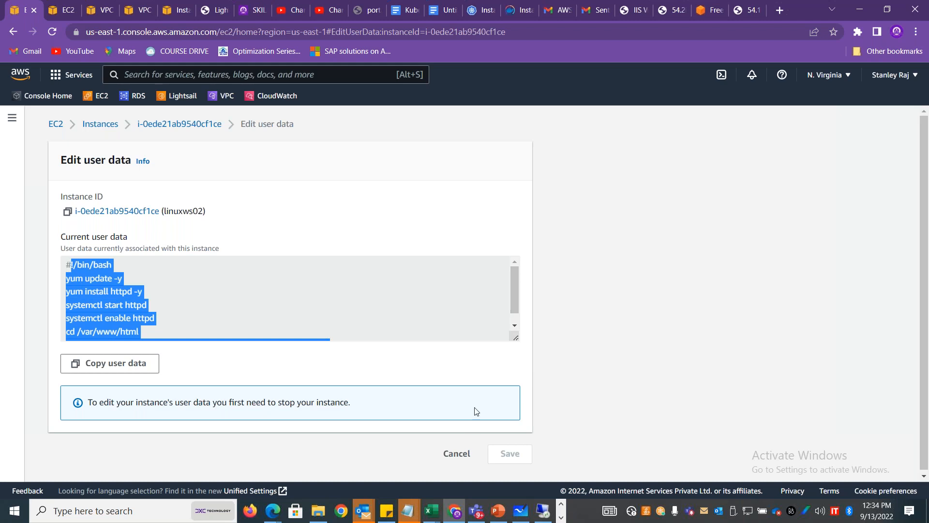
pyautogui.click(457, 454)
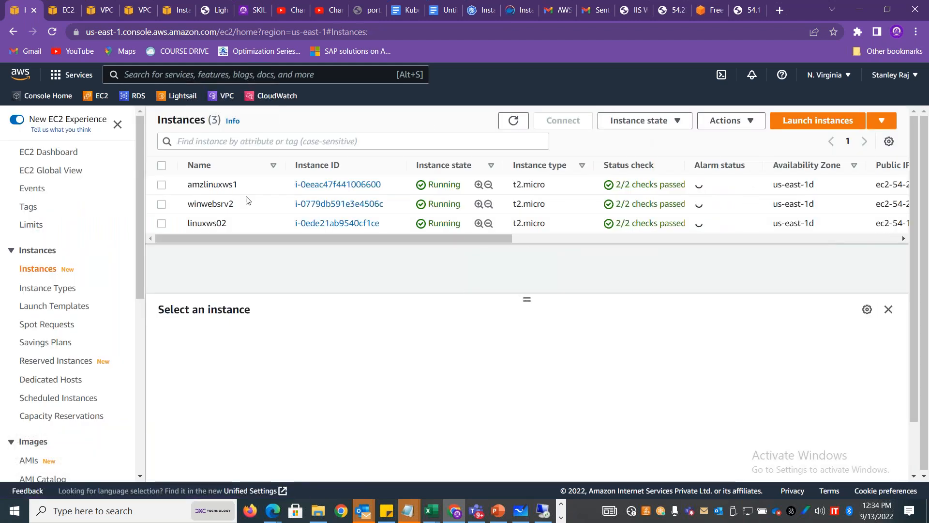
# Look through the image and template options for linuxws02, and open its system log
pyautogui.click(642, 223)
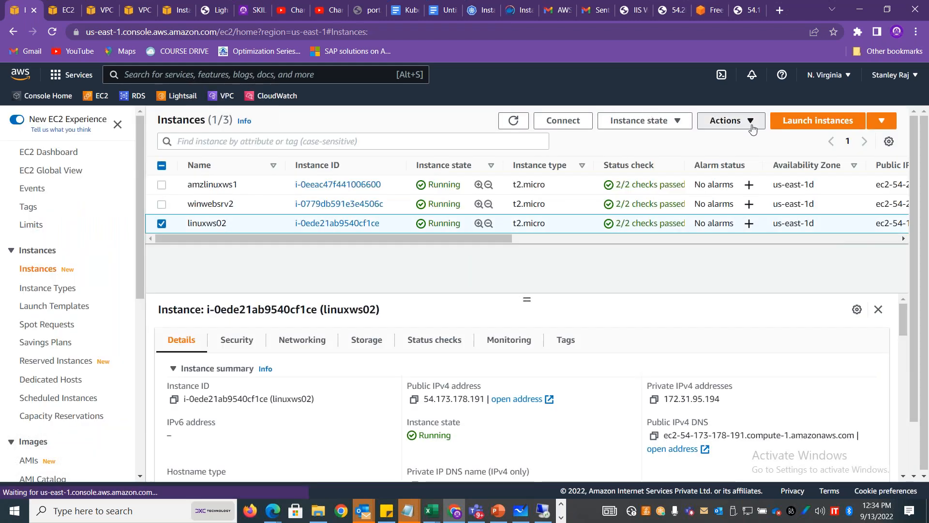
pyautogui.click(728, 121)
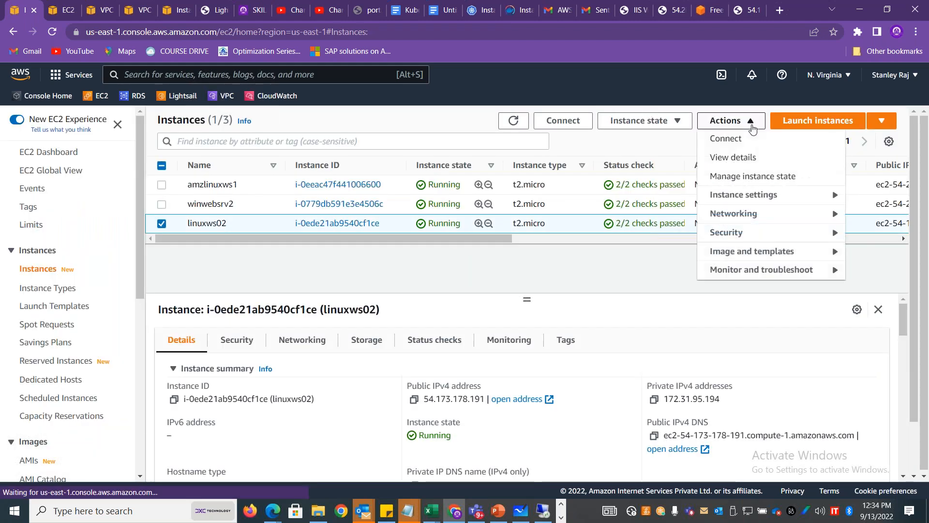
pyautogui.click(760, 257)
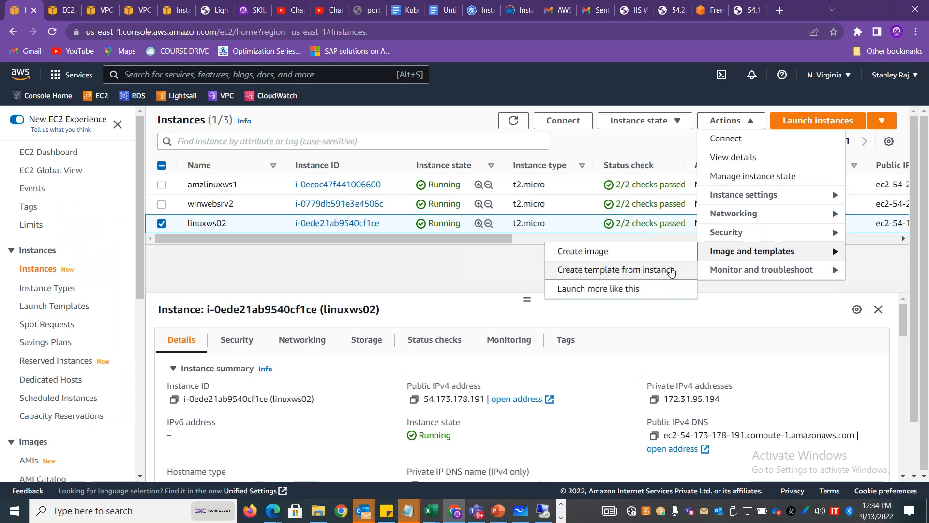
pyautogui.click(753, 272)
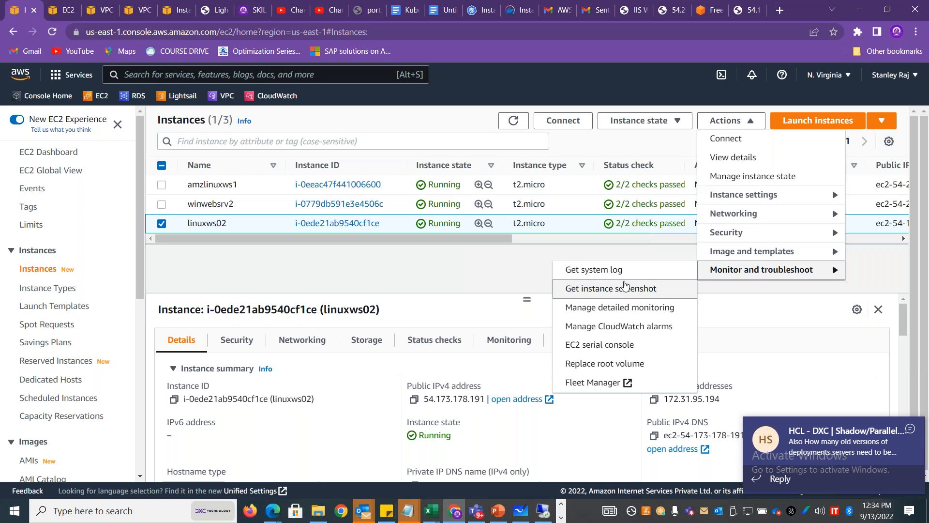
pyautogui.click(596, 276)
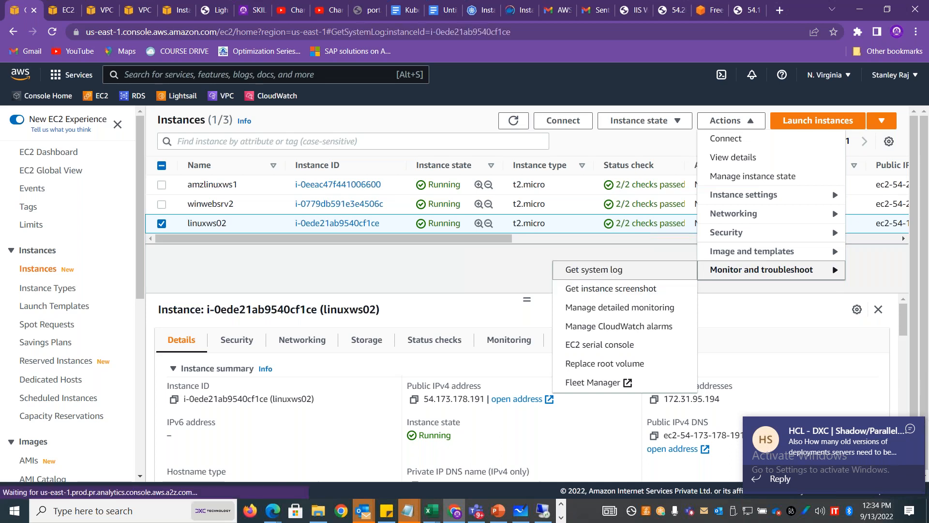
# Examine the SSH host key entries and the final Cloud-init line in the linuxws02 system log
pyautogui.moveTo(219, 270); pyautogui.dragTo(366, 274)
pyautogui.moveTo(222, 380); pyautogui.dragTo(375, 383)
pyautogui.moveTo(271, 436); pyautogui.dragTo(375, 421)
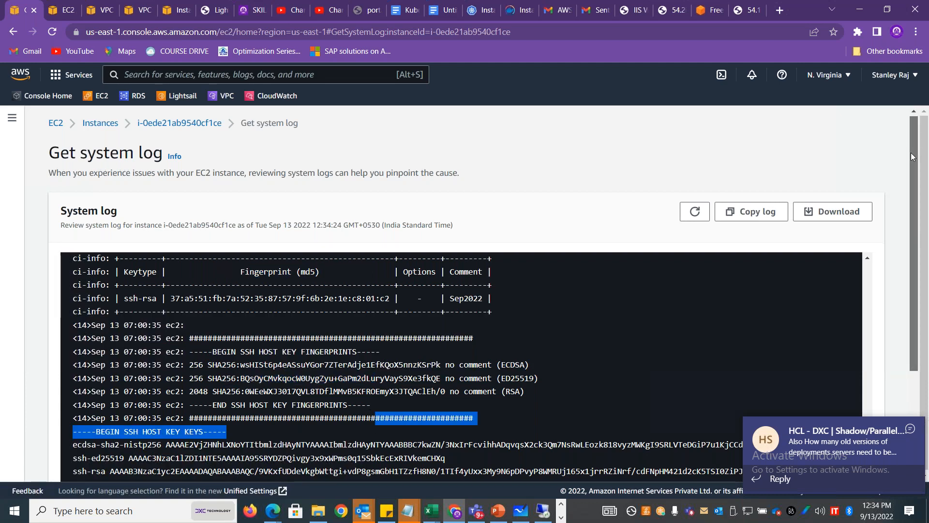
pyautogui.scroll(-3, 912, 156)
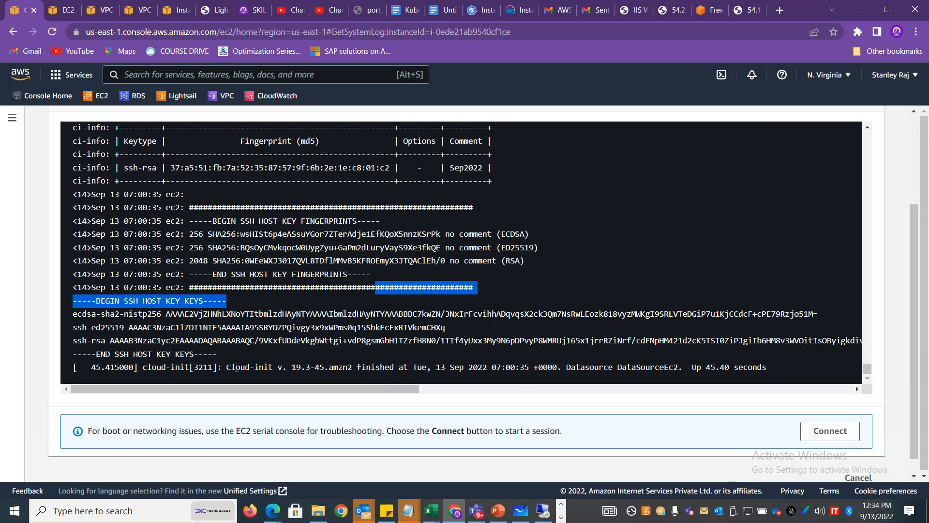
pyautogui.moveTo(230, 370); pyautogui.dragTo(280, 364)
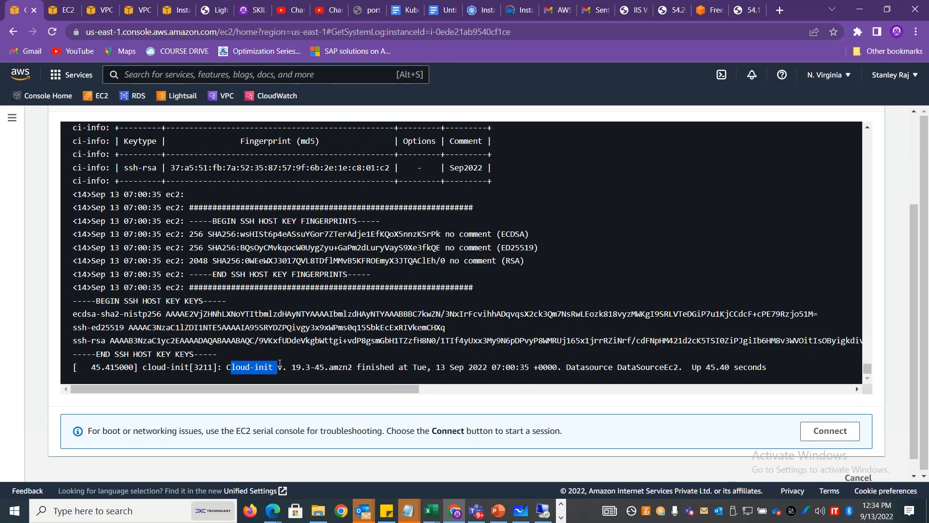
pyautogui.moveTo(431, 366); pyautogui.dragTo(346, 369)
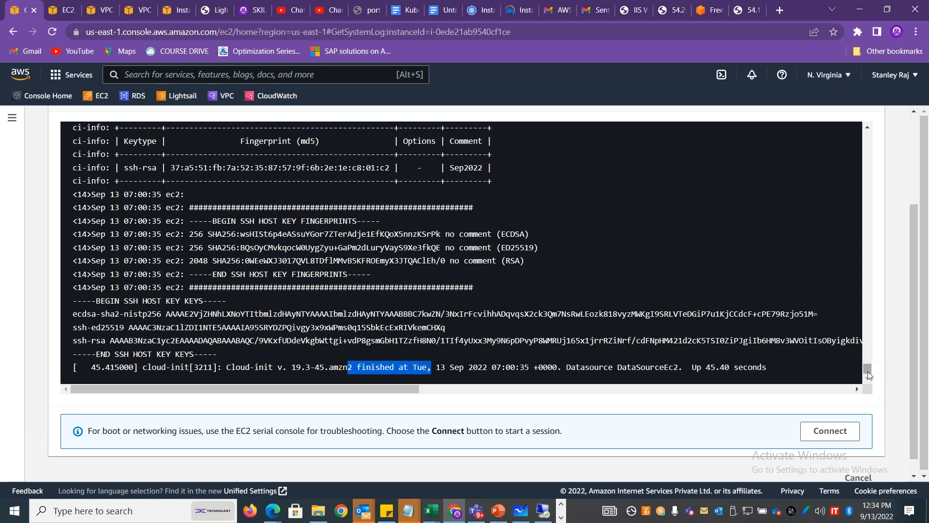
# Examine the httpd package installation entries in the system log, and go back to the log's beginning
pyautogui.moveTo(868, 376); pyautogui.dragTo(868, 329)
pyautogui.moveTo(394, 295); pyautogui.dragTo(372, 295)
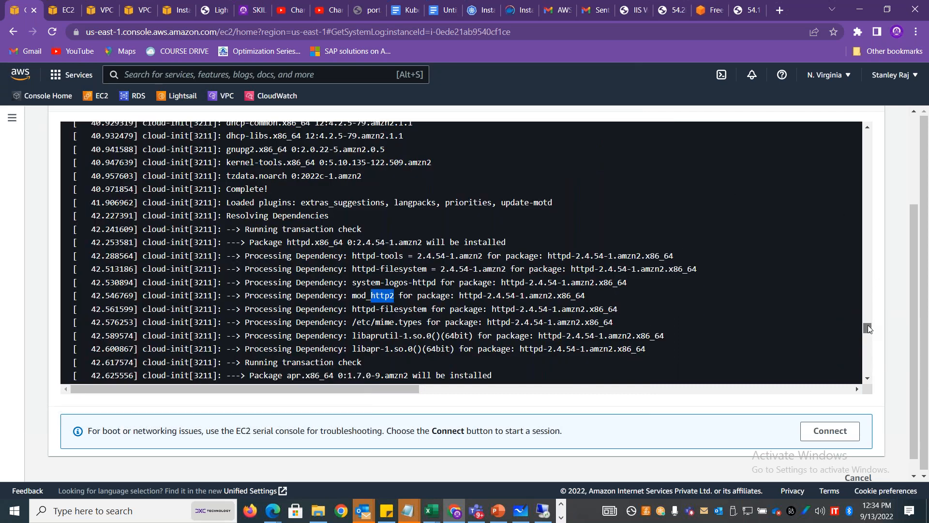
pyautogui.moveTo(868, 327); pyautogui.dragTo(869, 333)
pyautogui.moveTo(255, 340); pyautogui.dragTo(214, 340)
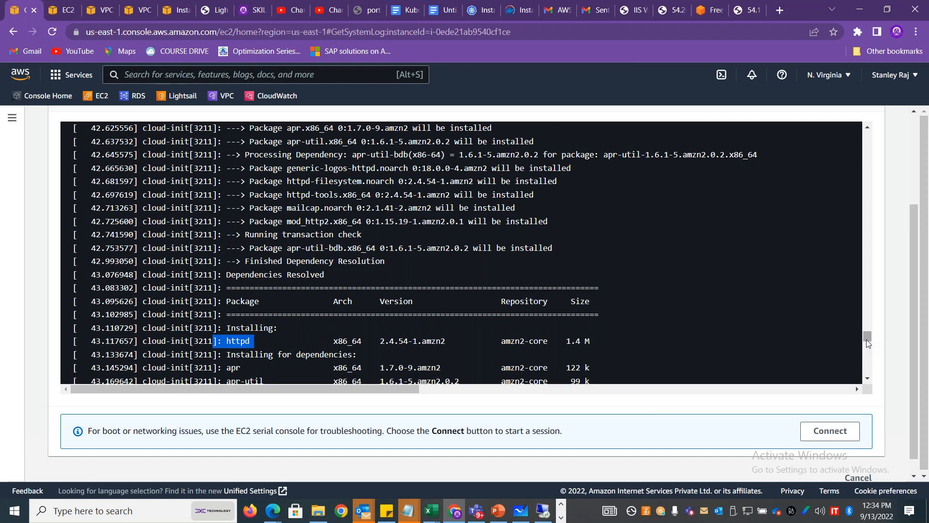
pyautogui.moveTo(866, 340); pyautogui.dragTo(875, 140)
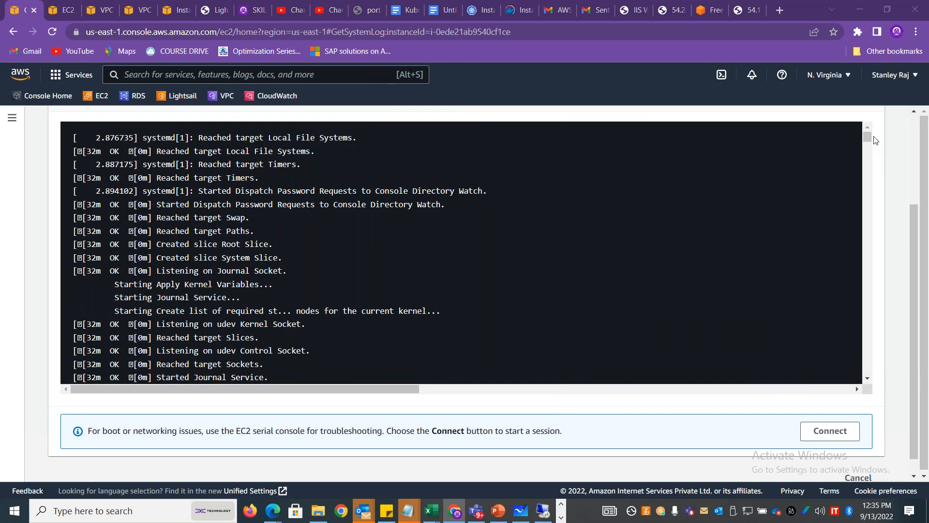
# Switch to the Excel workbook's AMI sheet and enter "Cloud Init" in E14 and "User Data" in G14 beside the BootStrapping note
pyautogui.hotkey('alt', 'Tab')
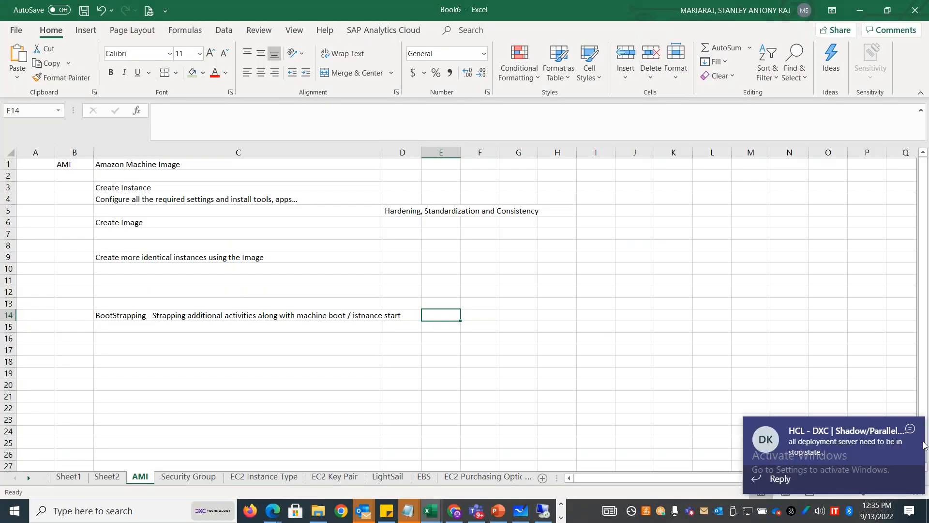
pyautogui.click(431, 313)
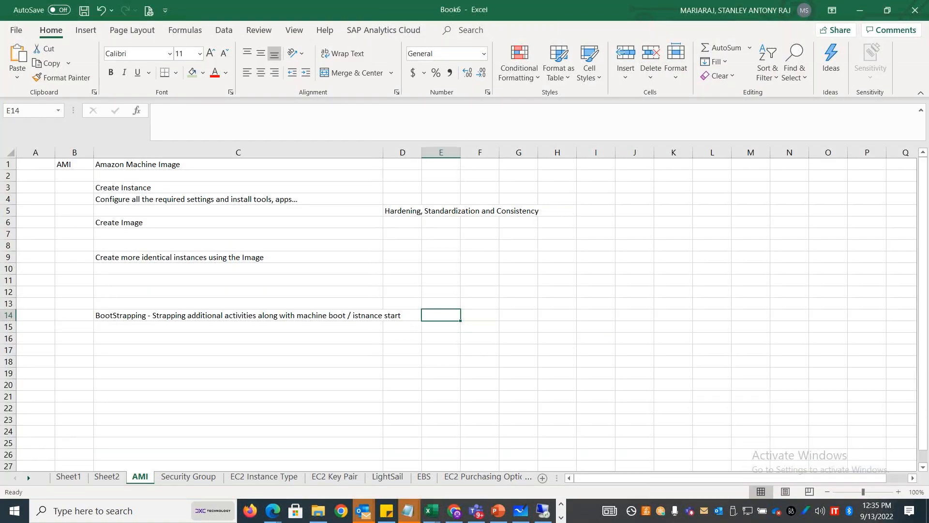
pyautogui.write('Cloud Init')
pyautogui.press('Tab')
pyautogui.press('Tab')
pyautogui.write('User Data')
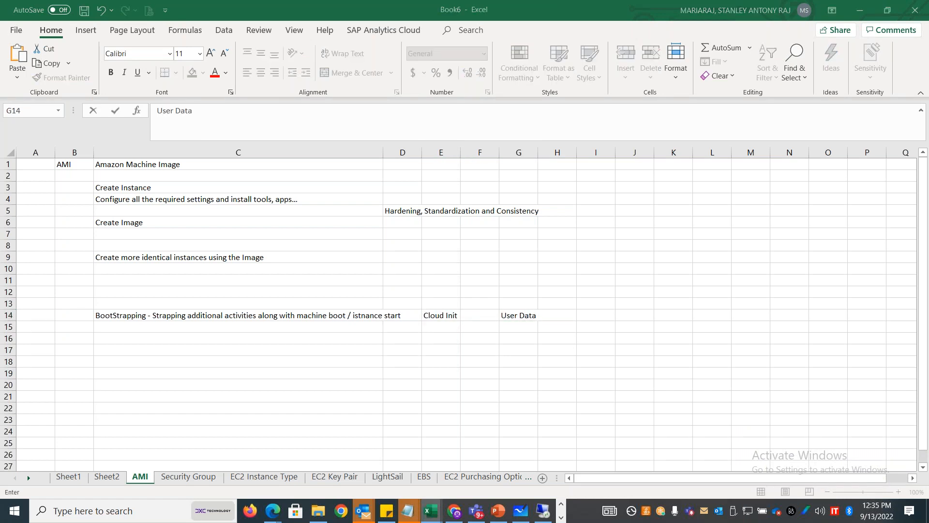
# Switch back to the EC2 console in the browser, leave the system log, and return to the instances list
pyautogui.hotkey('alt', 'Tab')
pyautogui.scroll(3, 914, 192)
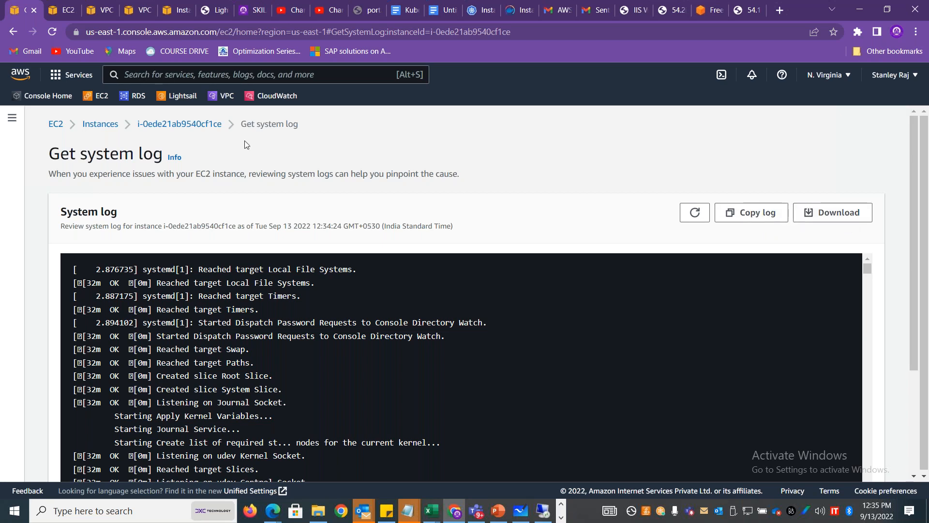
pyautogui.click(190, 125)
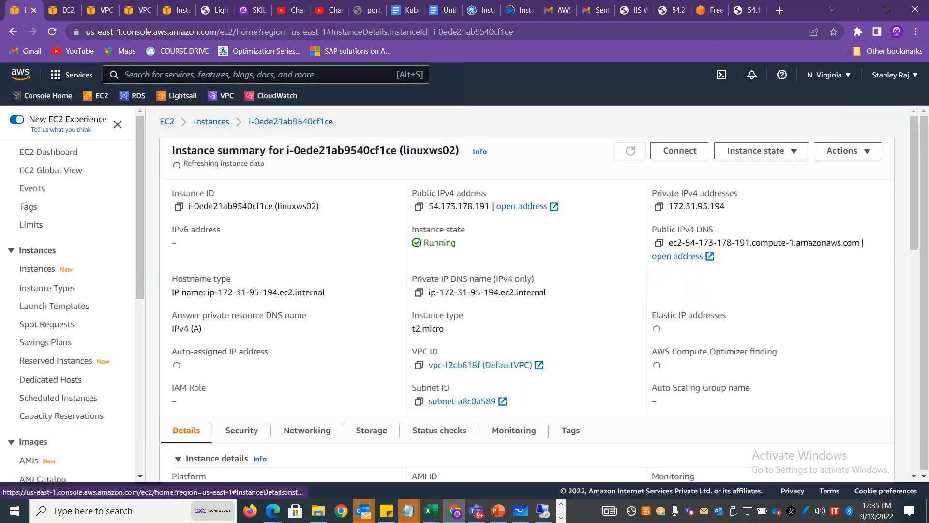
pyautogui.click(206, 124)
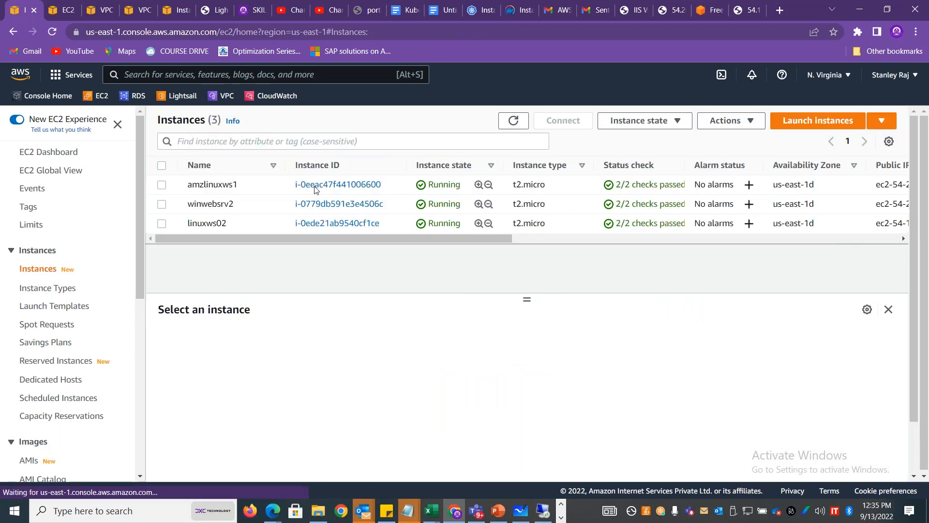
# Review the monitoring and troubleshooting options for linuxws02, switch the selection to winwebsrv2, and get its instance screenshot
pyautogui.click(271, 223)
pyautogui.click(728, 120)
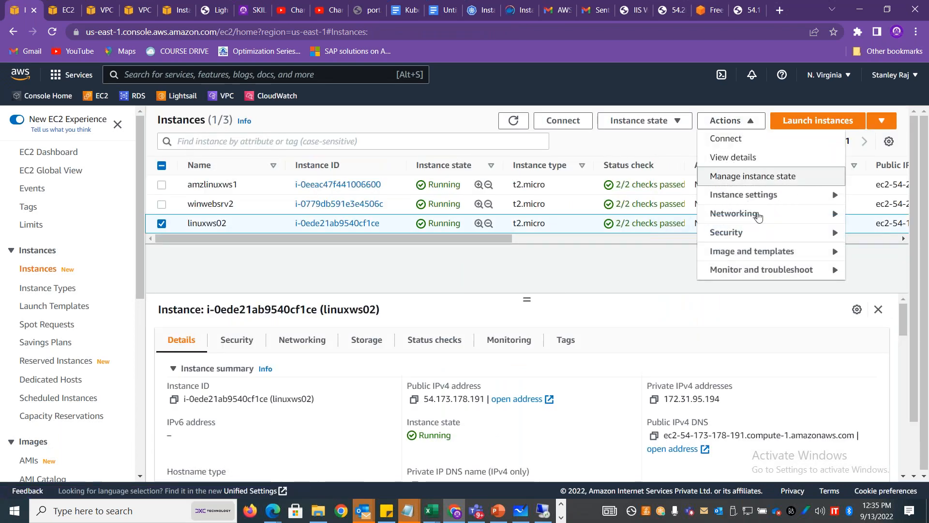
pyautogui.click(758, 270)
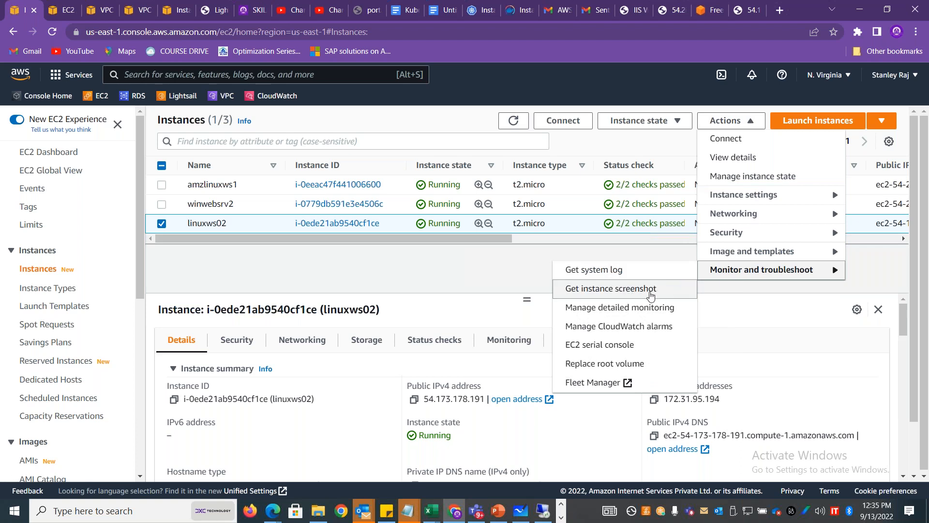
pyautogui.click(161, 223)
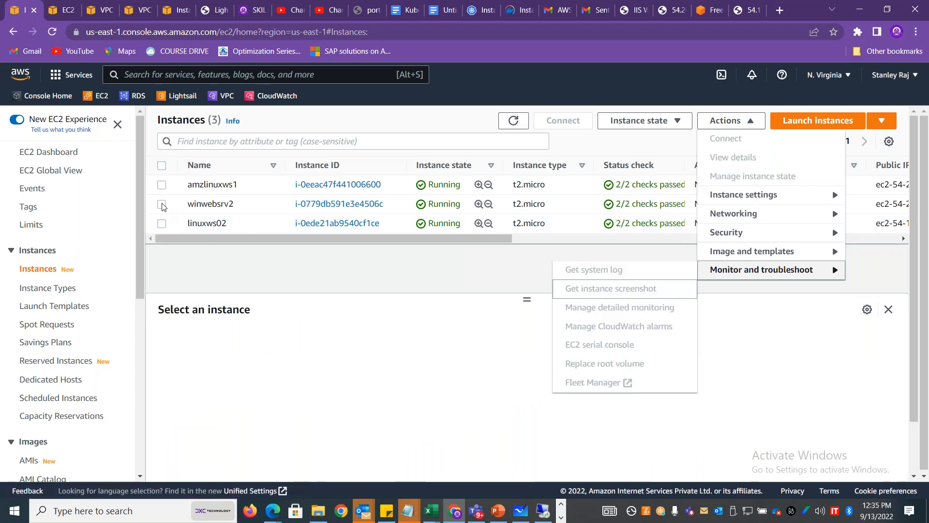
pyautogui.click(162, 204)
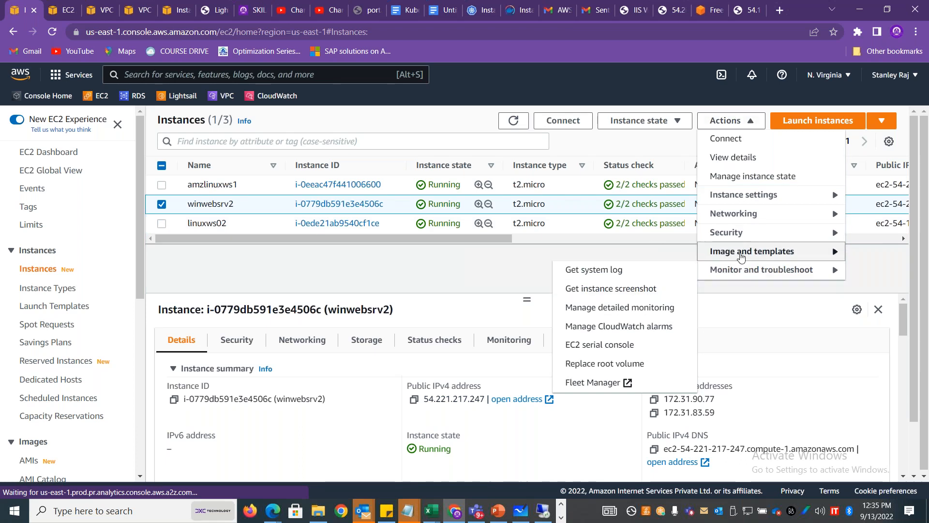
pyautogui.click(629, 288)
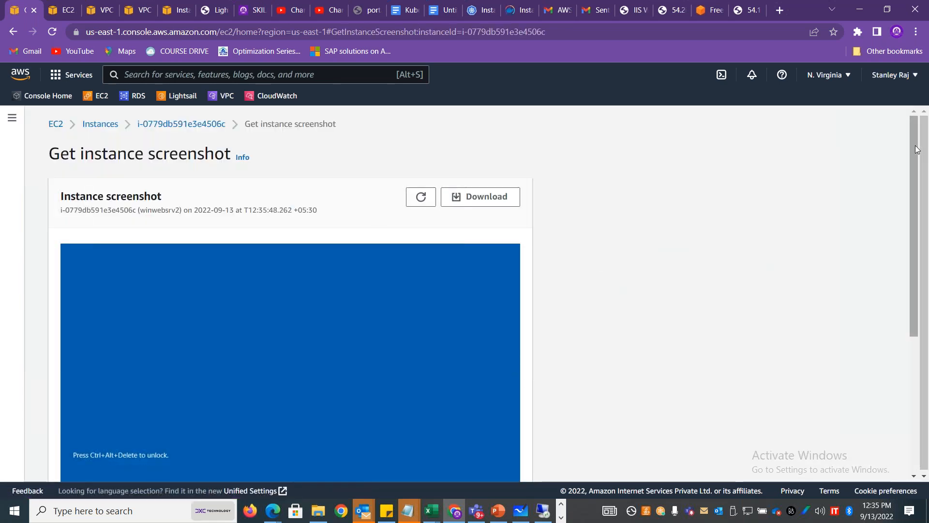
# Examine the whole winwebsrv2 instance screenshot, and go back to the instances list
pyautogui.scroll(-2, 529, 278)
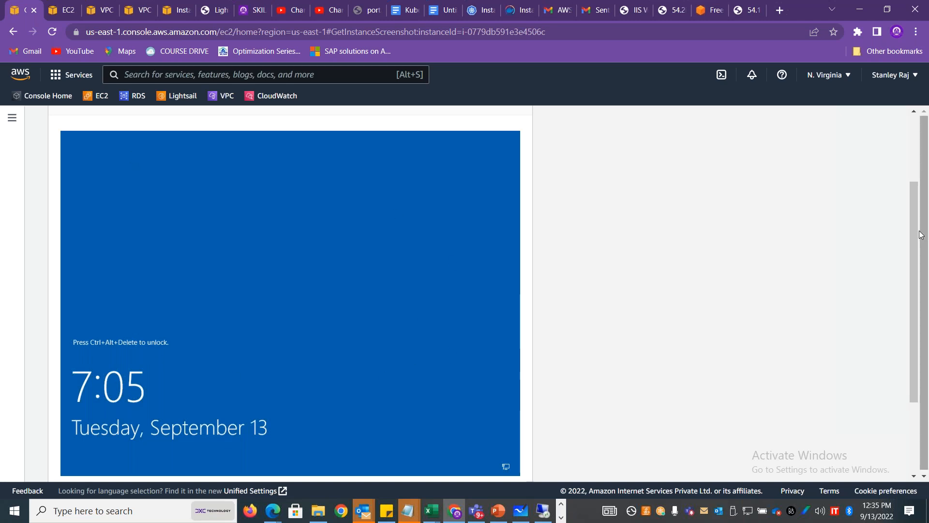
pyautogui.scroll(3, 919, 234)
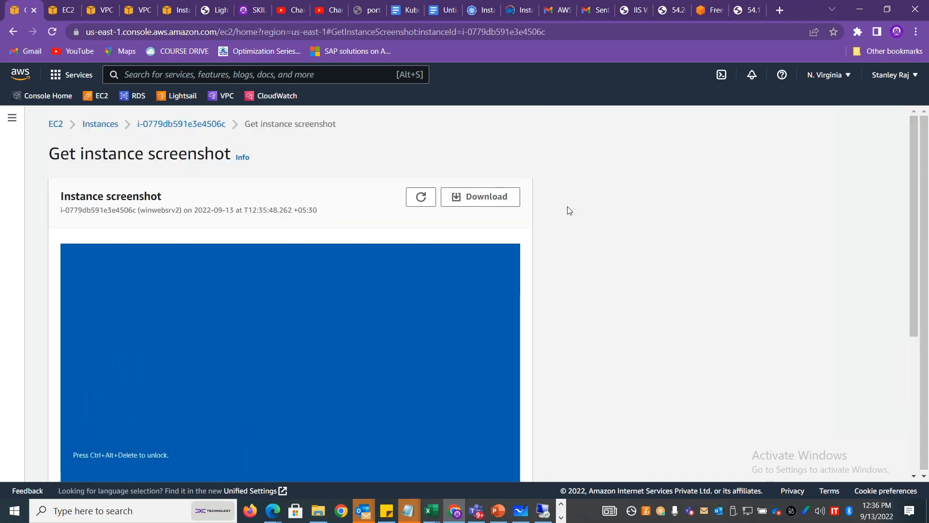
pyautogui.click(210, 124)
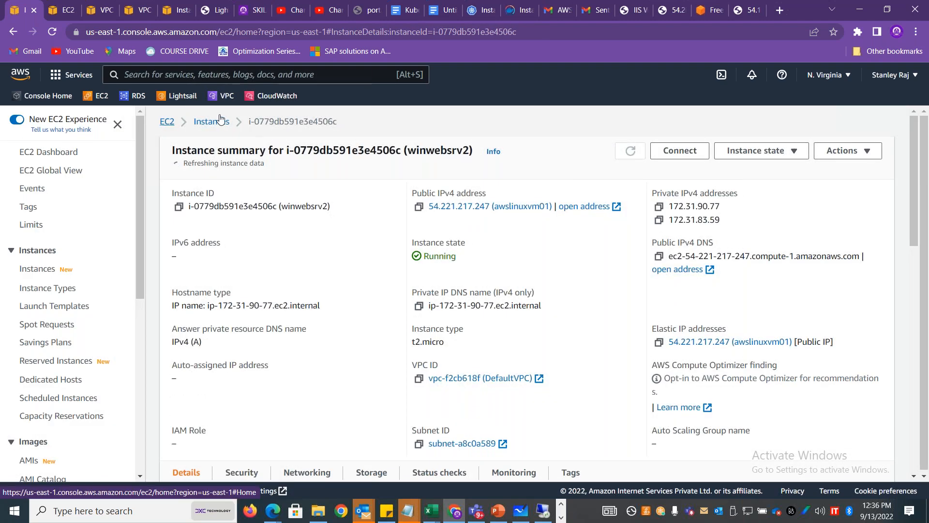
pyautogui.click(221, 124)
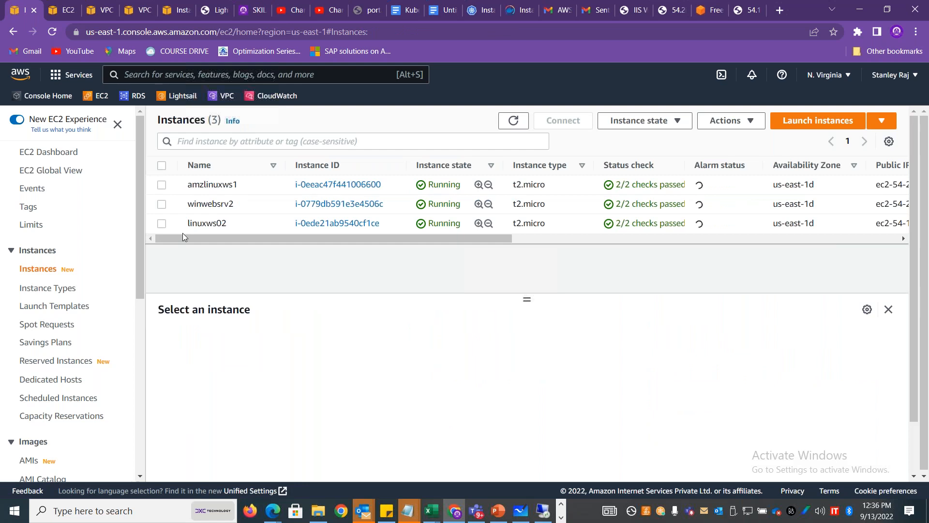
# Review the detailed monitoring setting for linuxws02, and leave it without enabling anything
pyautogui.click(163, 224)
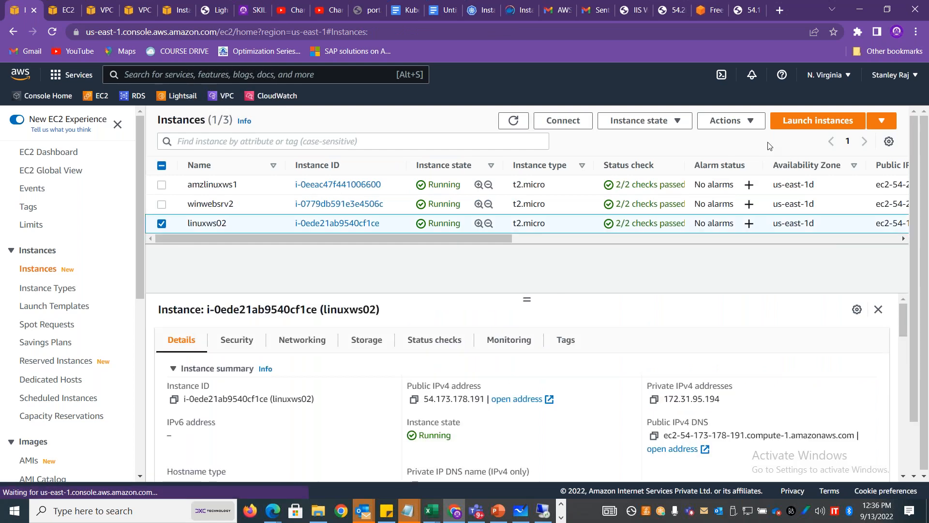
pyautogui.click(729, 121)
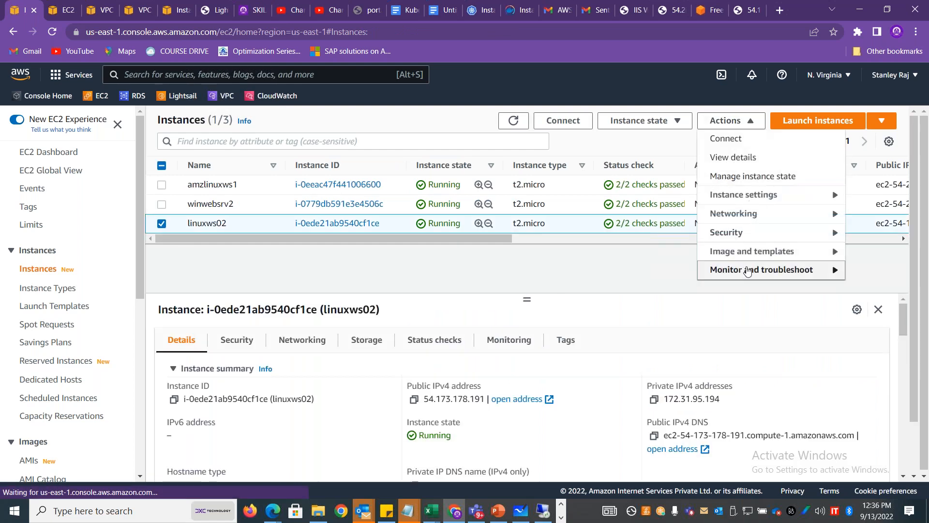
pyautogui.moveTo(755, 269)
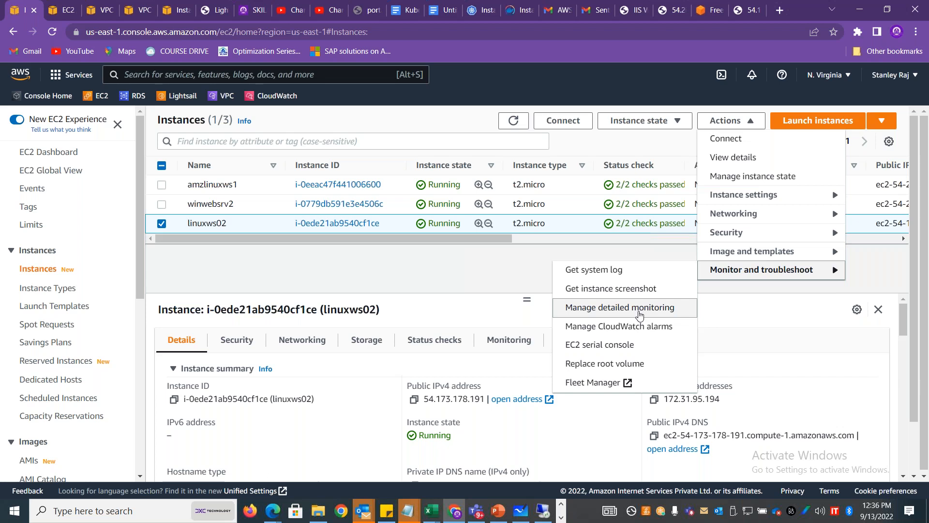
pyautogui.click(639, 315)
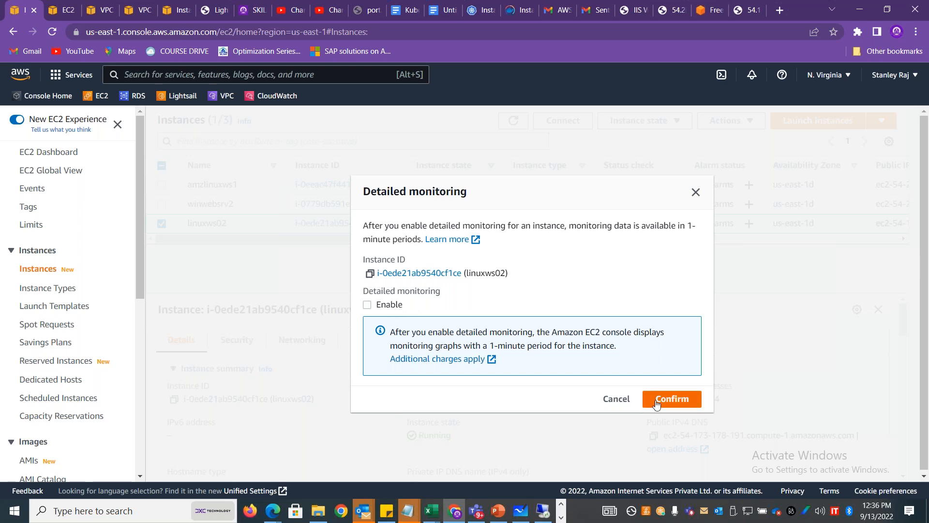
pyautogui.click(616, 399)
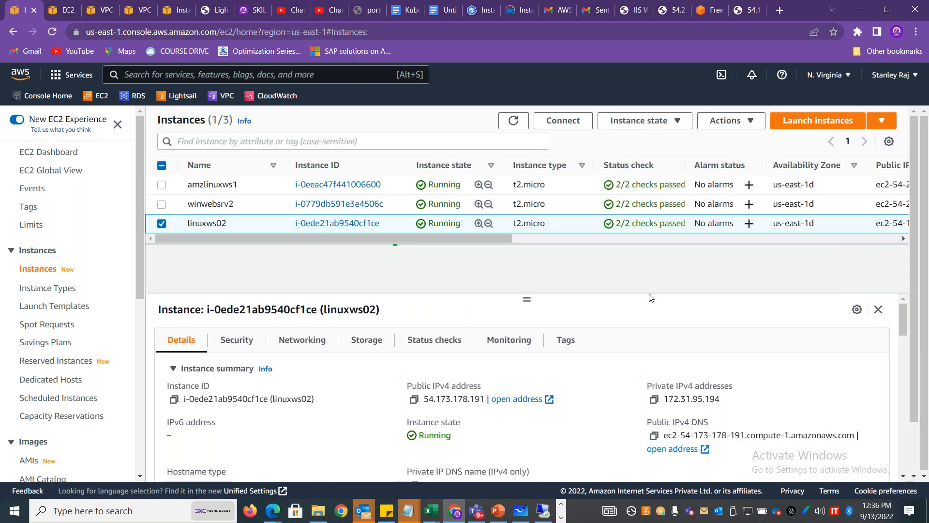
pyautogui.click(543, 511)
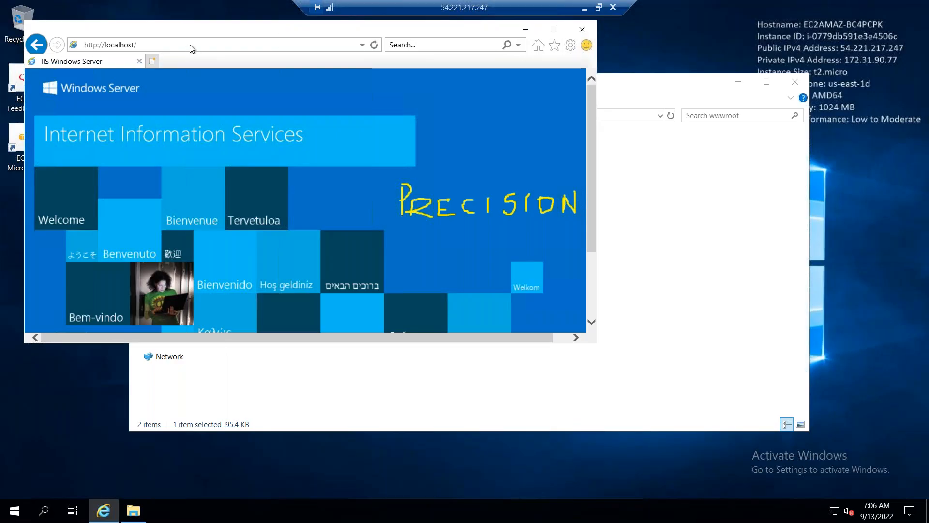
pyautogui.click(190, 45)
pyautogui.write('169.254.169.254/')
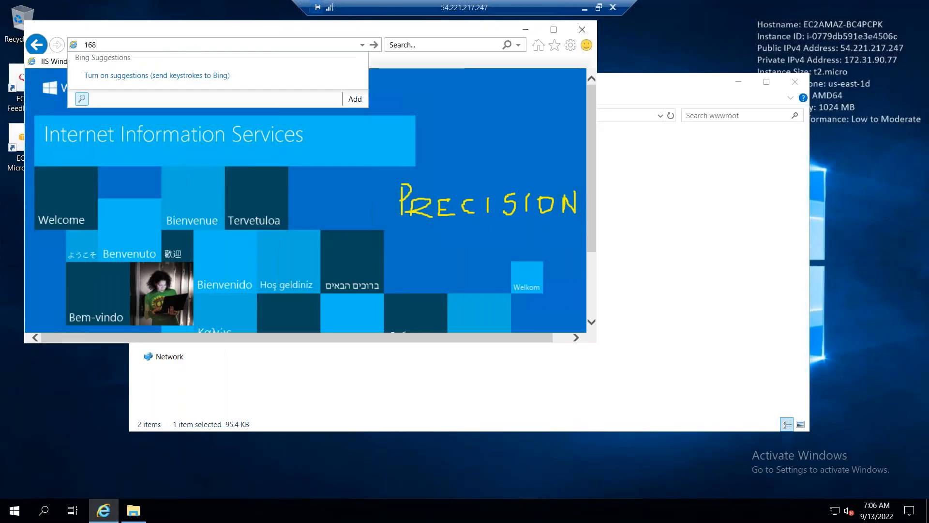
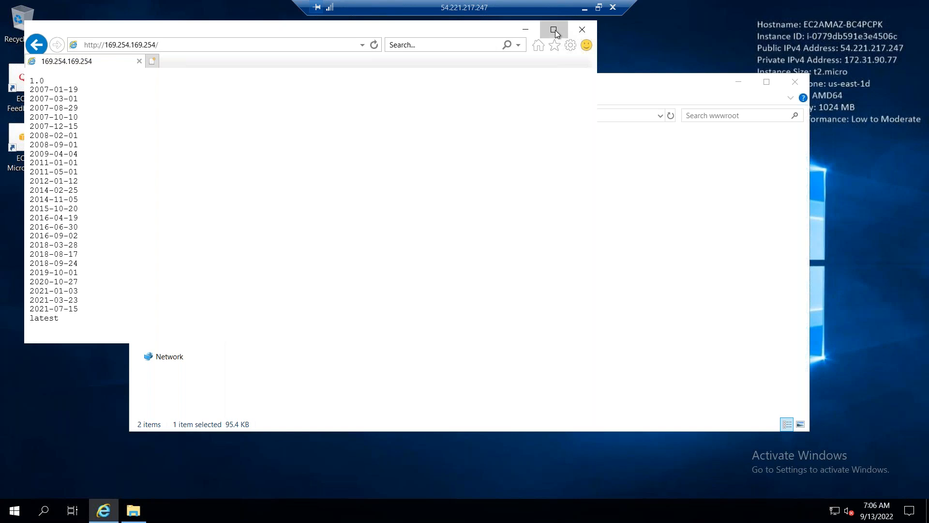
pyautogui.click(554, 30)
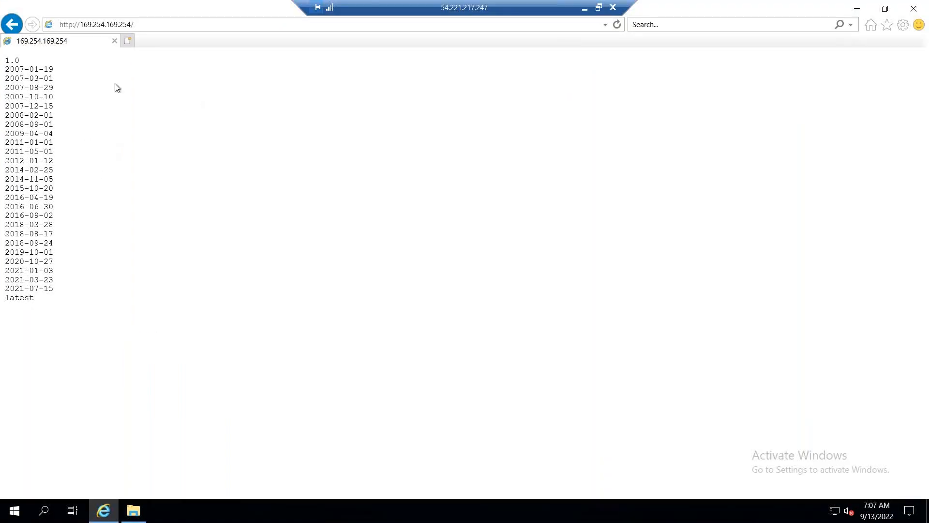
pyautogui.click(152, 27)
pyautogui.click(152, 26)
pyautogui.write('test')
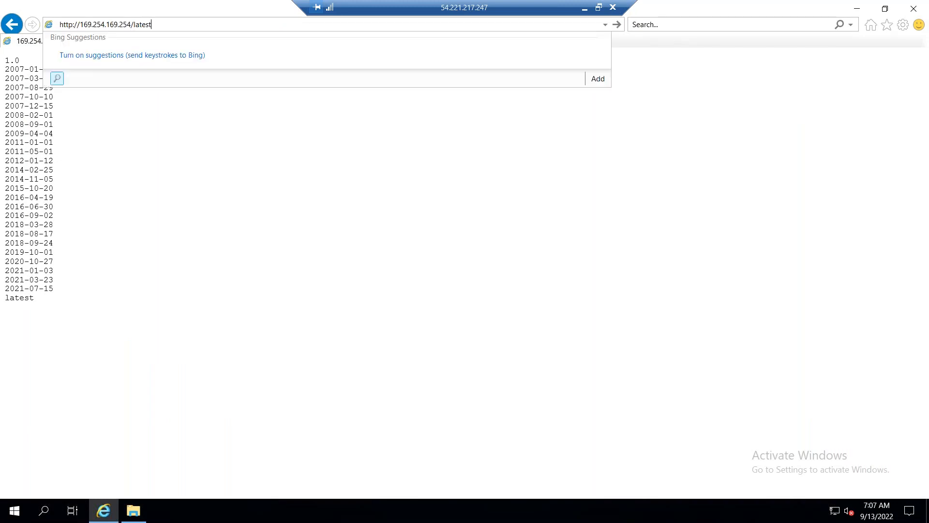
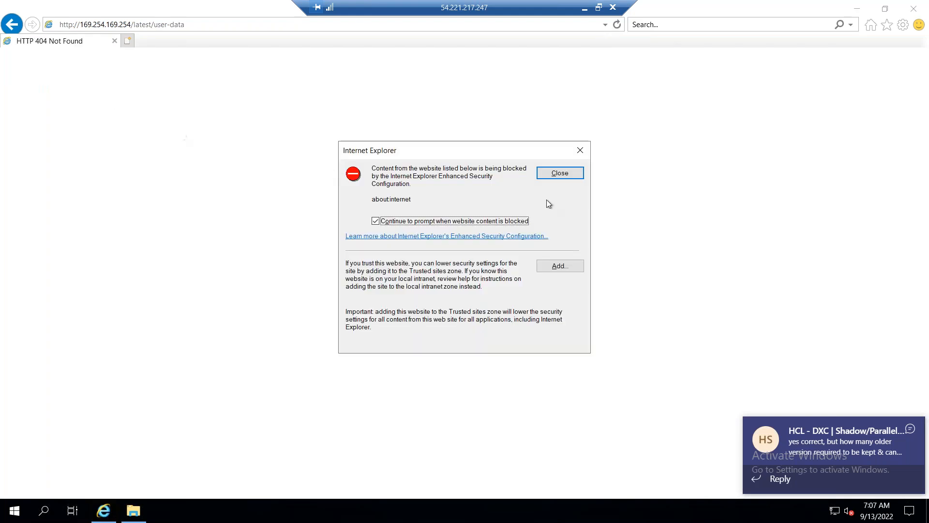
# Add the blocked about:internet site to the Trusted sites zone, and close the security dialogs
pyautogui.click(560, 266)
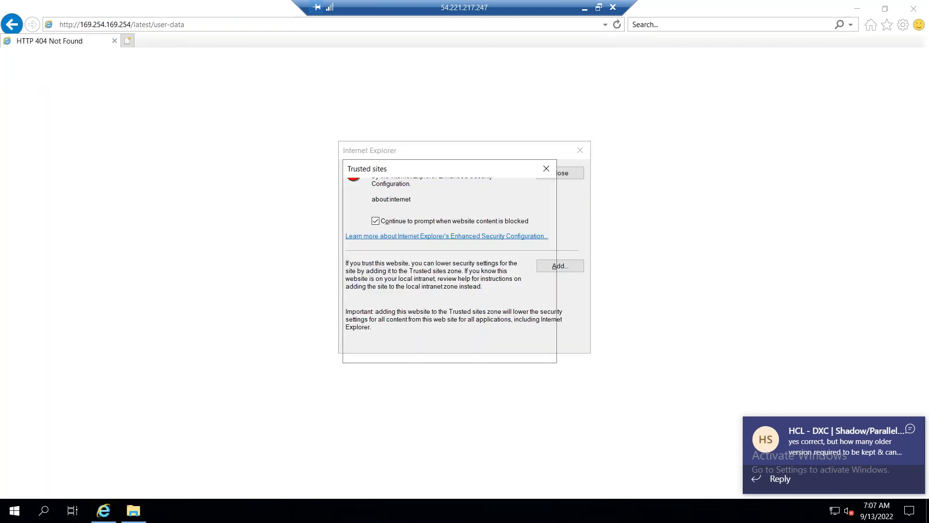
pyautogui.click(525, 241)
pyautogui.click(527, 347)
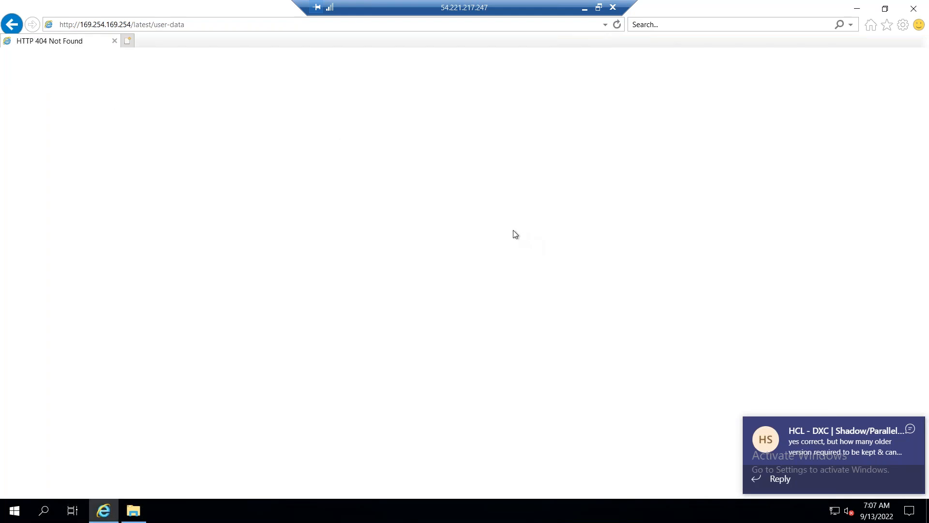
# Open Server Manager on the Windows server, and dismiss the Windows Admin Center message
pyautogui.click(14, 510)
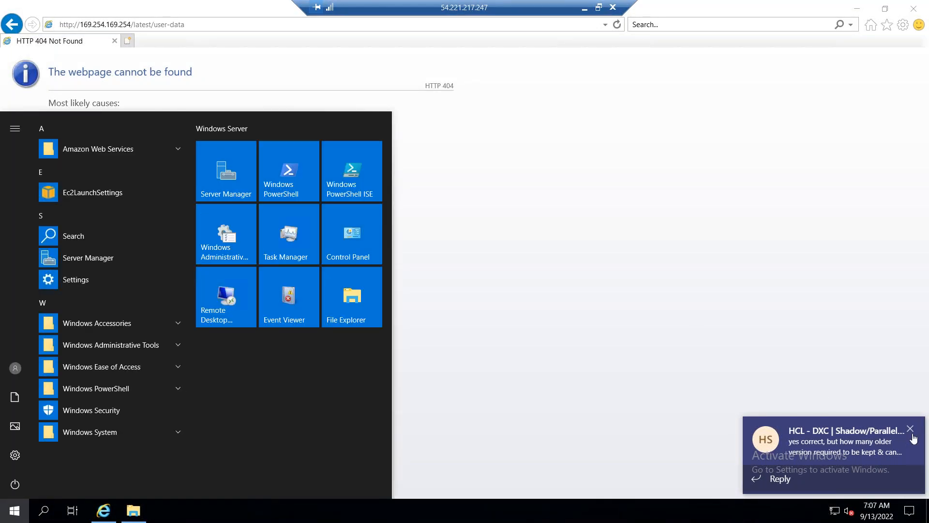
pyautogui.click(245, 181)
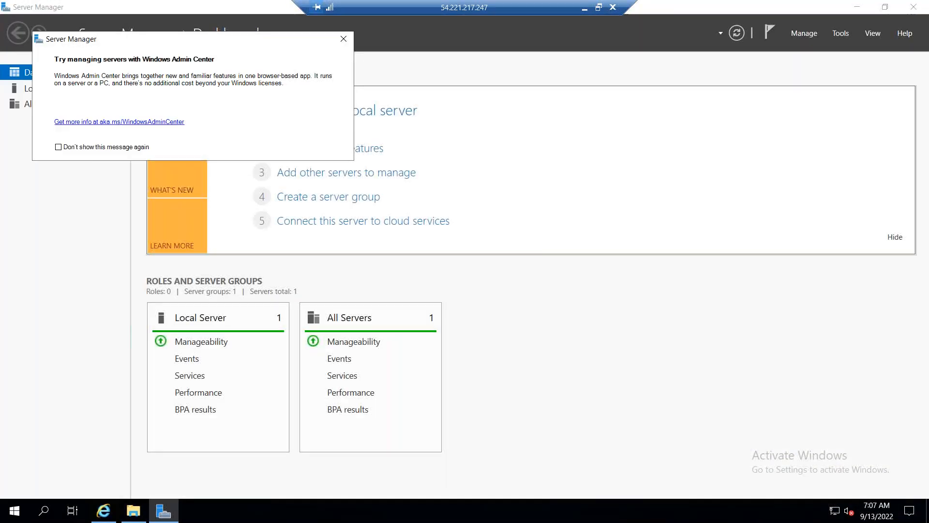
pyautogui.click(344, 39)
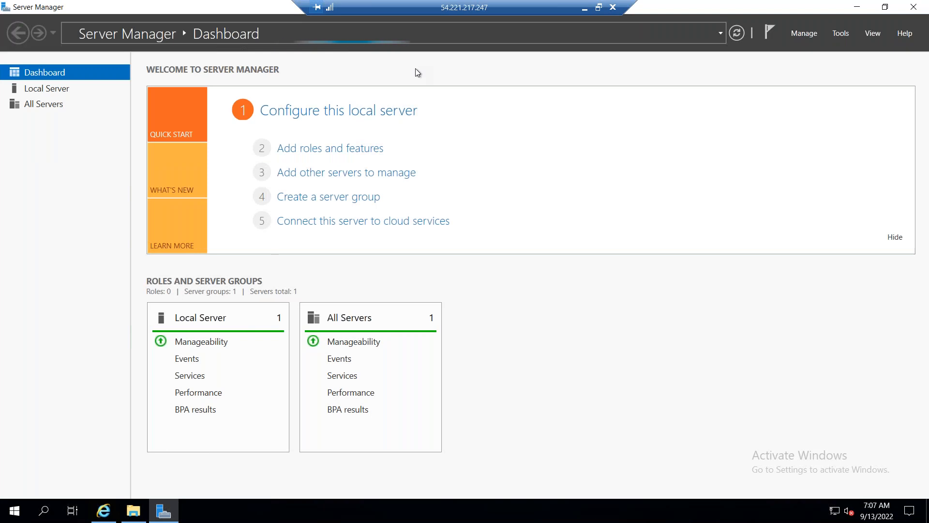
# Turn off Internet Explorer Enhanced Security Configuration for both Administrators and Users on the local server
pyautogui.click(62, 90)
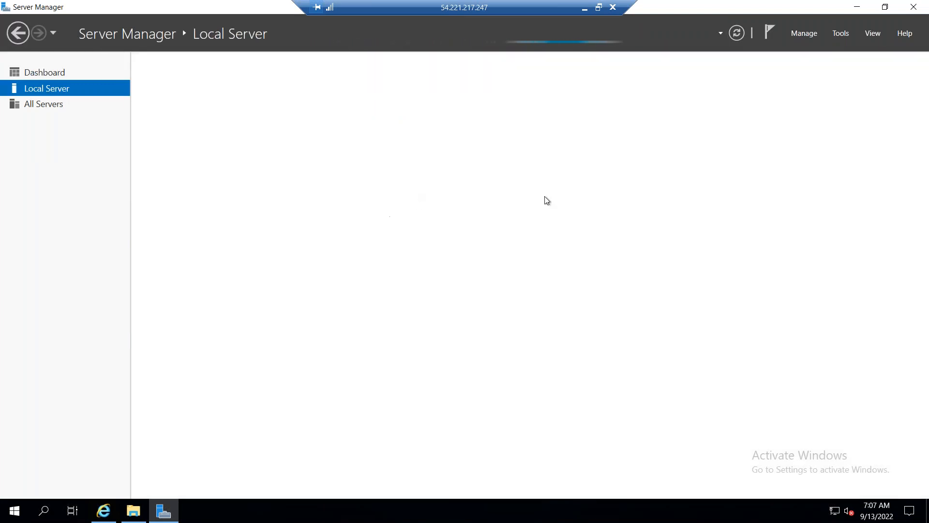
pyautogui.click(667, 177)
pyautogui.click(386, 239)
pyautogui.click(396, 311)
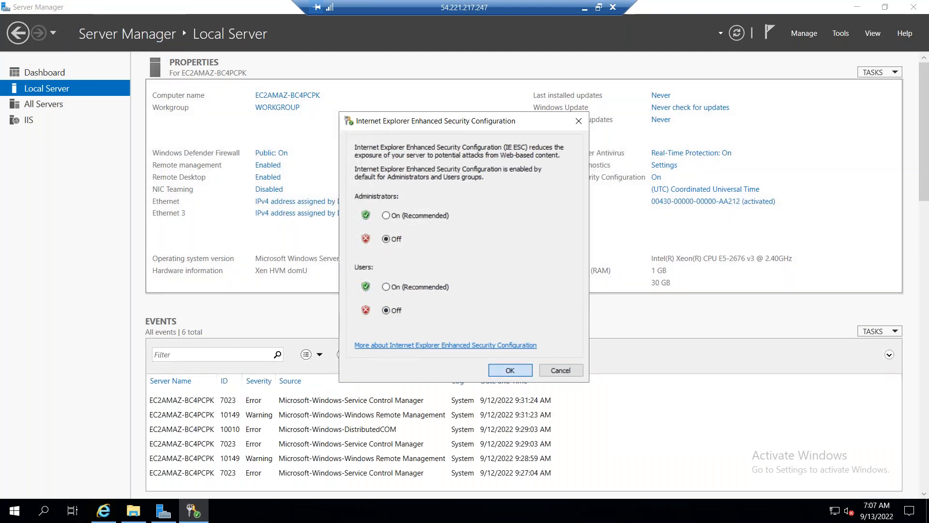
pyautogui.click(510, 370)
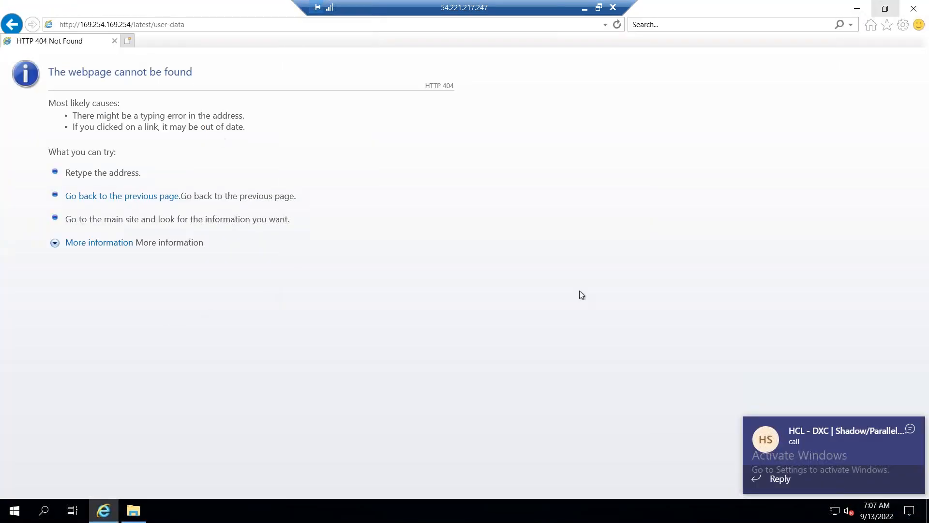
pyautogui.click(910, 429)
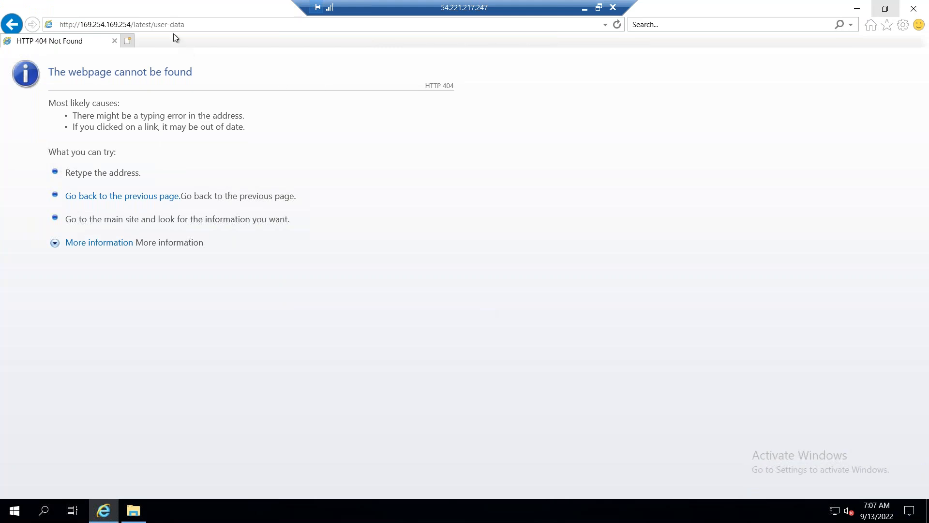
pyautogui.click(196, 25)
pyautogui.press('Return')
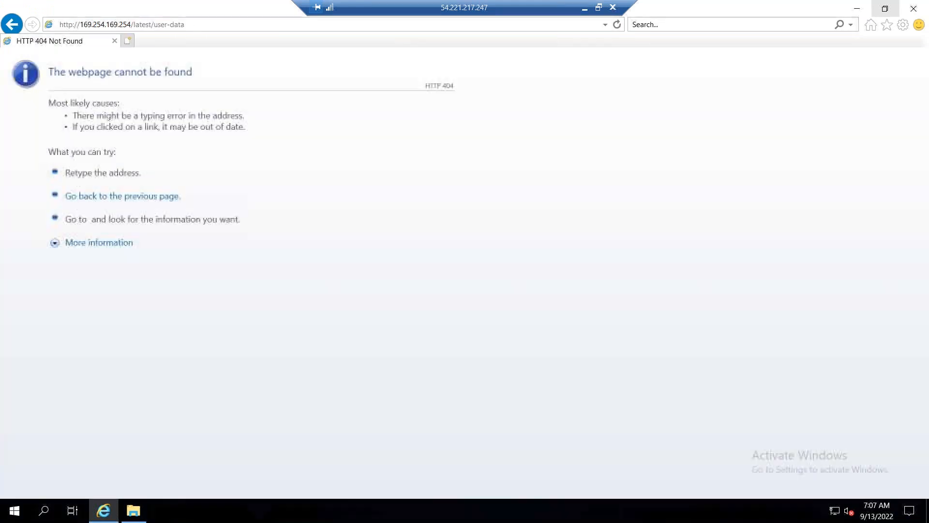
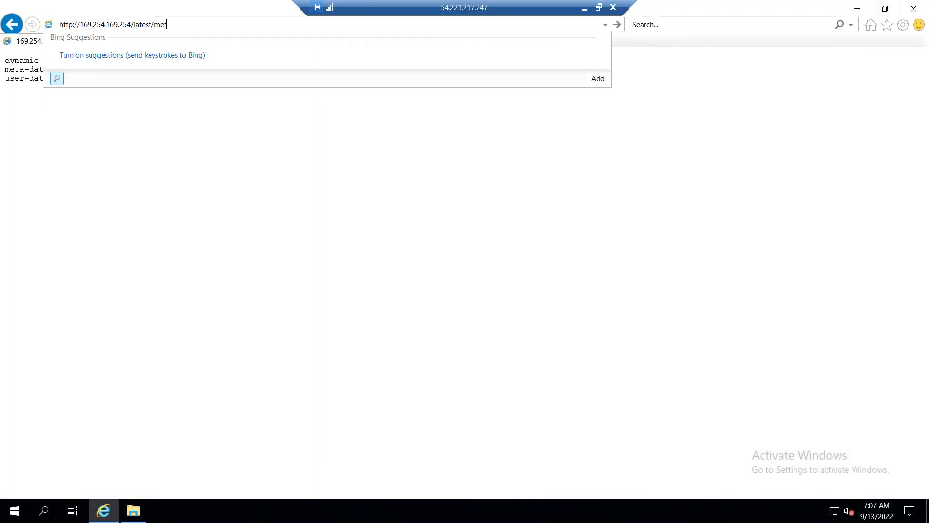
pyautogui.press('Return')
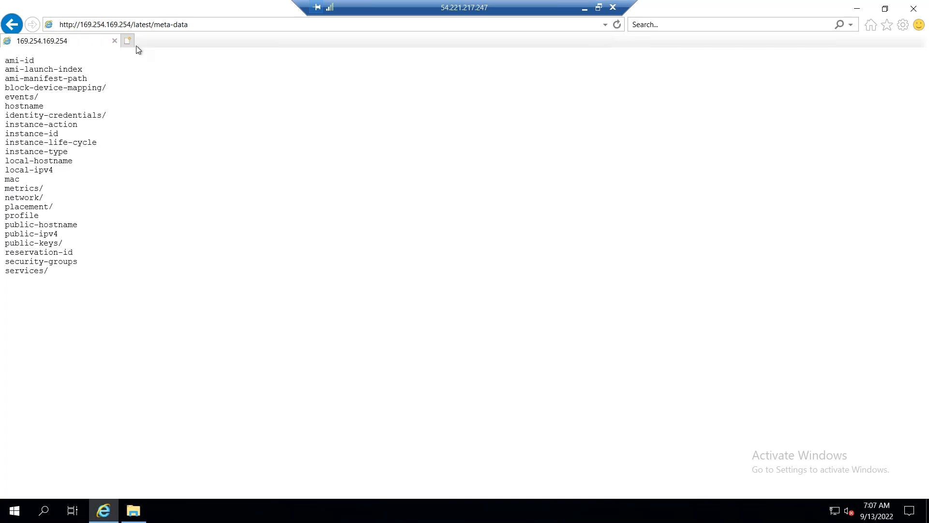
pyautogui.moveTo(62, 273); pyautogui.dragTo(1, 59)
pyautogui.click(82, 126)
pyautogui.doubleClick(6, 180)
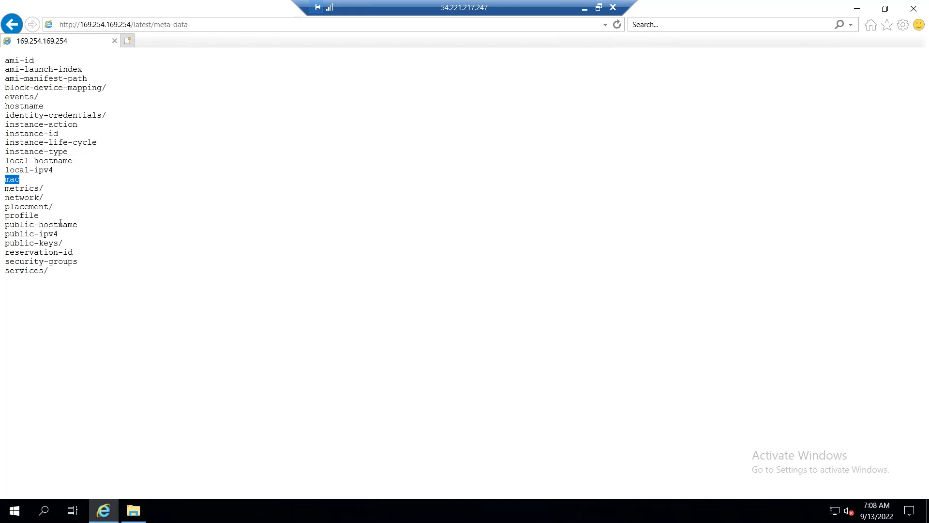
pyautogui.moveTo(69, 236); pyautogui.dragTo(2, 237)
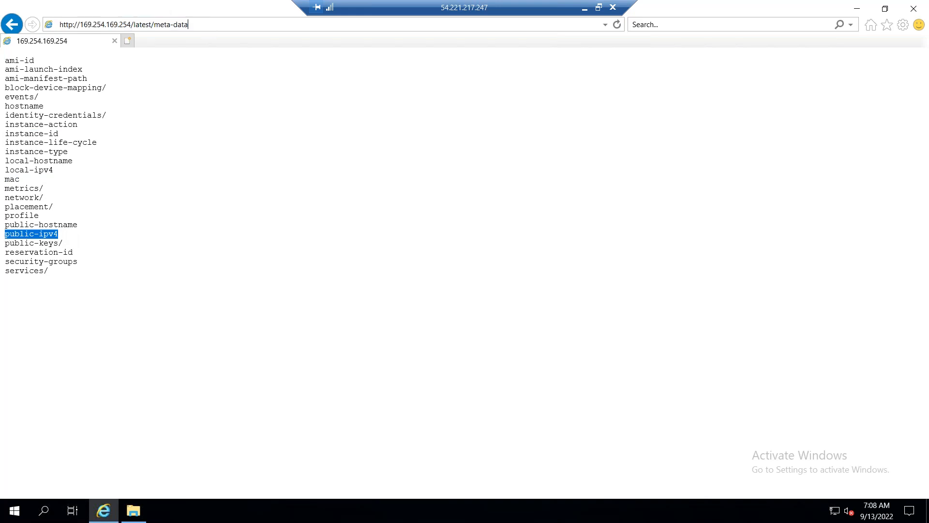
pyautogui.write('/')
pyautogui.write('public-ipv4')
pyautogui.press('Return')
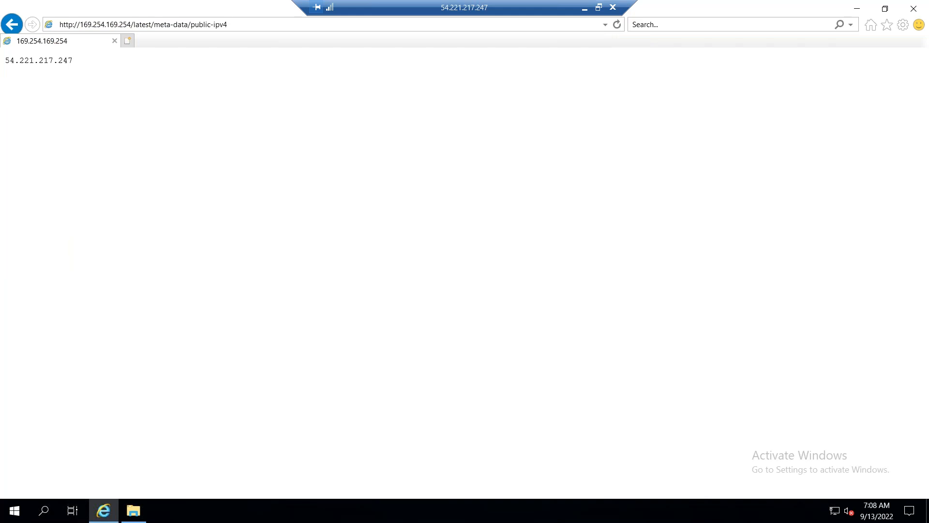
pyautogui.tripleClick(5, 61)
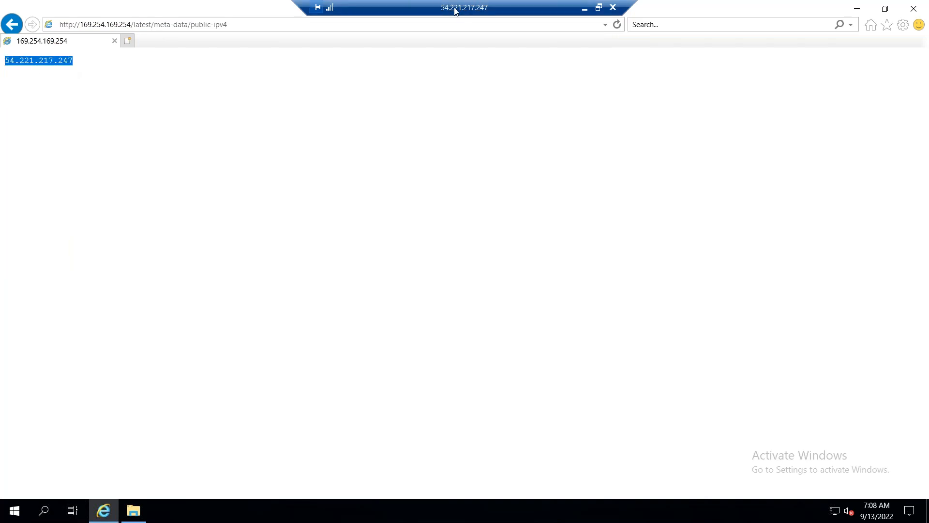
pyautogui.click(222, 26)
pyautogui.click(195, 25)
pyautogui.hotkey('shift', 'End')
pyautogui.press('BackSpace')
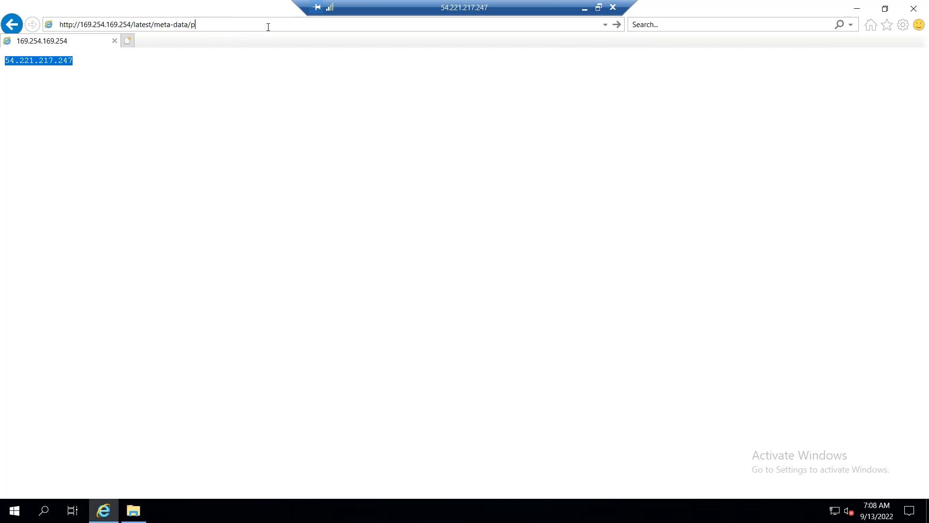
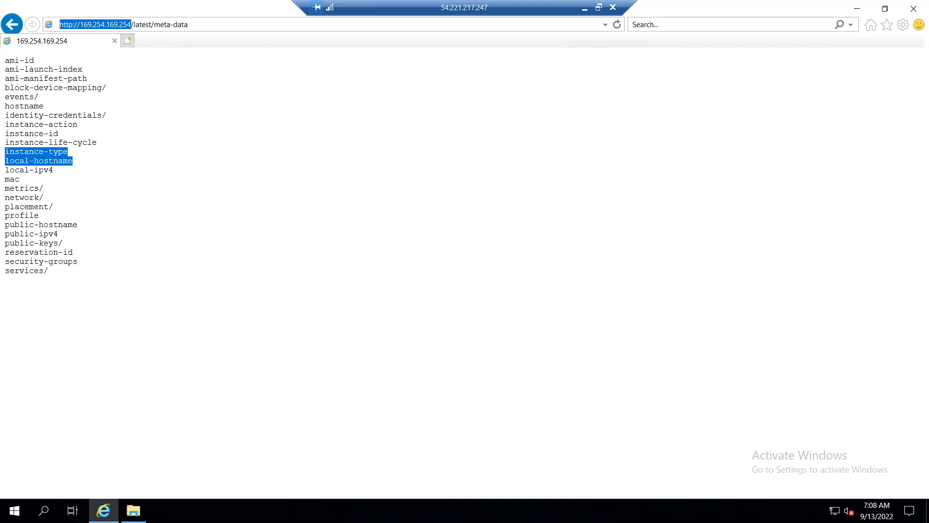
# Leave the remote desktop session, switch to the PuTTY terminal of the Linux instance, and clear its screen
pyautogui.click(586, 8)
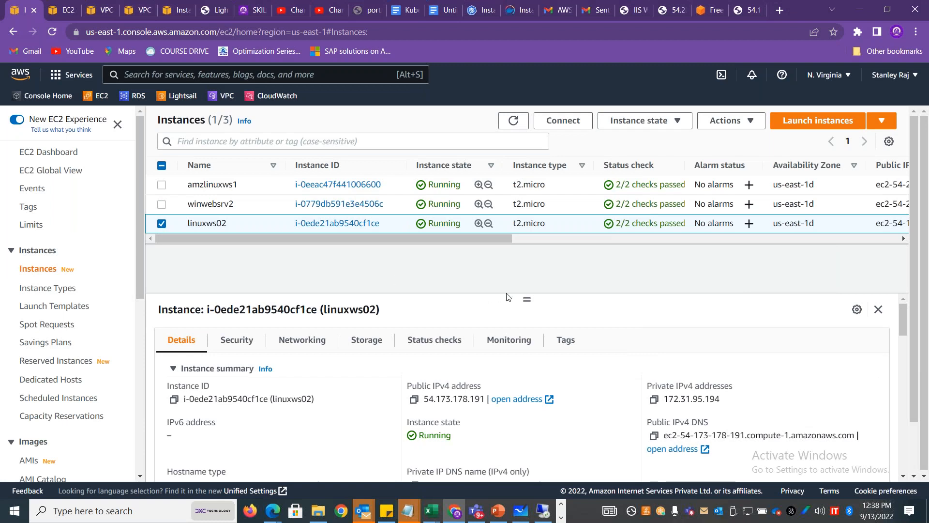
pyautogui.moveTo(527, 299); pyautogui.dragTo(535, 247)
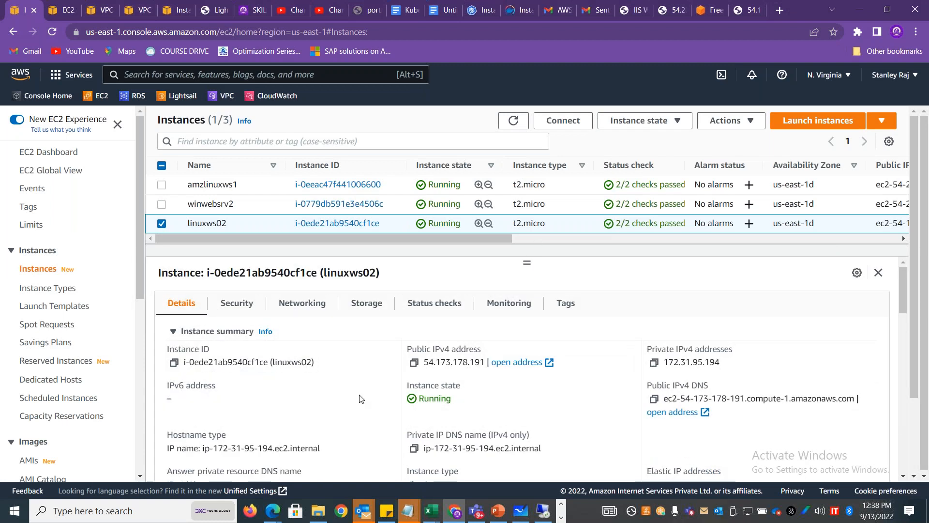
pyautogui.click(561, 516)
pyautogui.click(283, 511)
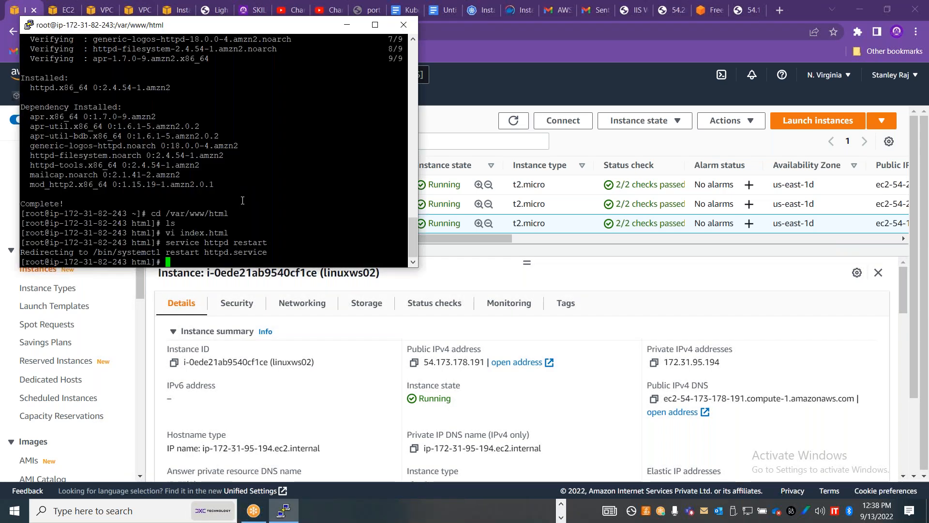
pyautogui.write('clear')
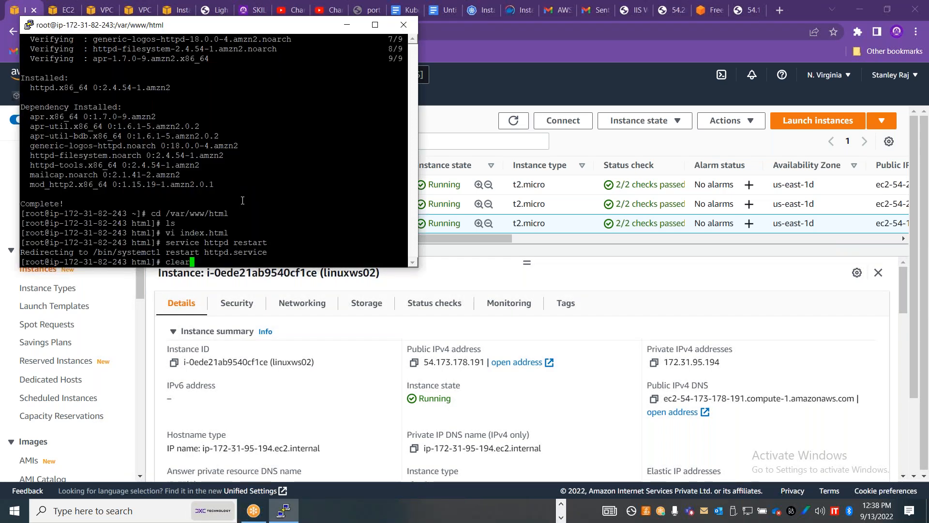
pyautogui.press('Return')
pyautogui.write('curl')
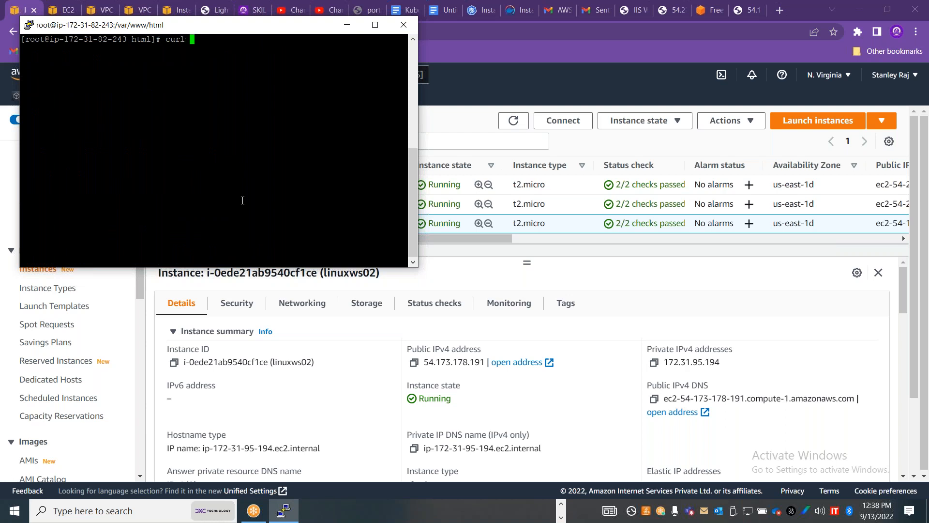
pyautogui.rightClick(243, 201)
pyautogui.write('/latest/metat-data')
pyautogui.press('BackSpace')
pyautogui.press('BackSpace')
pyautogui.press('BackSpace')
pyautogui.press('BackSpace')
pyautogui.press('BackSpace')
pyautogui.press('BackSpace')
pyautogui.write('-data')
pyautogui.press('Return')
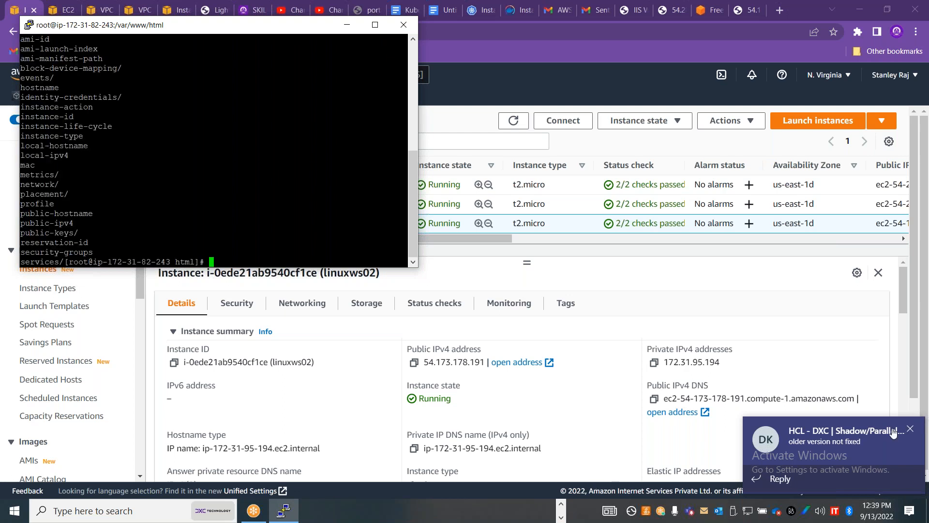
pyautogui.click(910, 429)
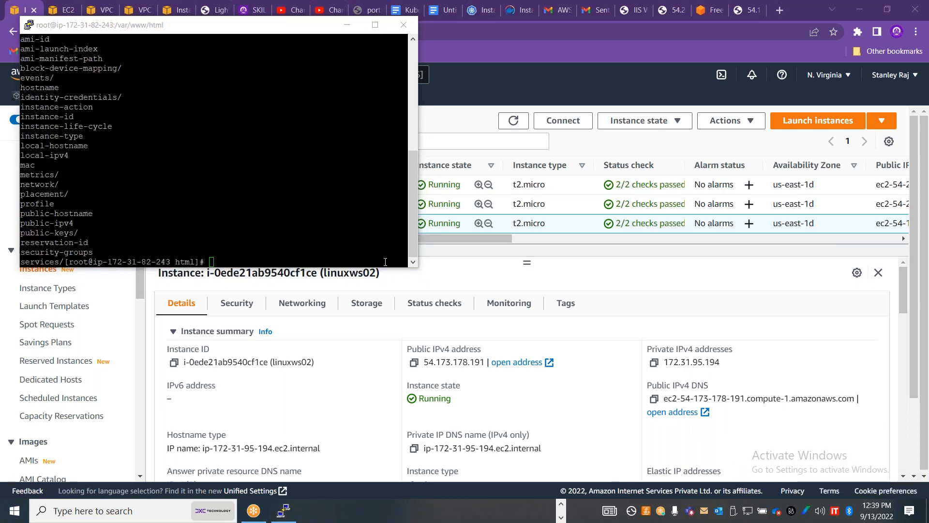
pyautogui.moveTo(417, 266); pyautogui.dragTo(509, 374)
pyautogui.moveTo(500, 215); pyautogui.dragTo(502, 158)
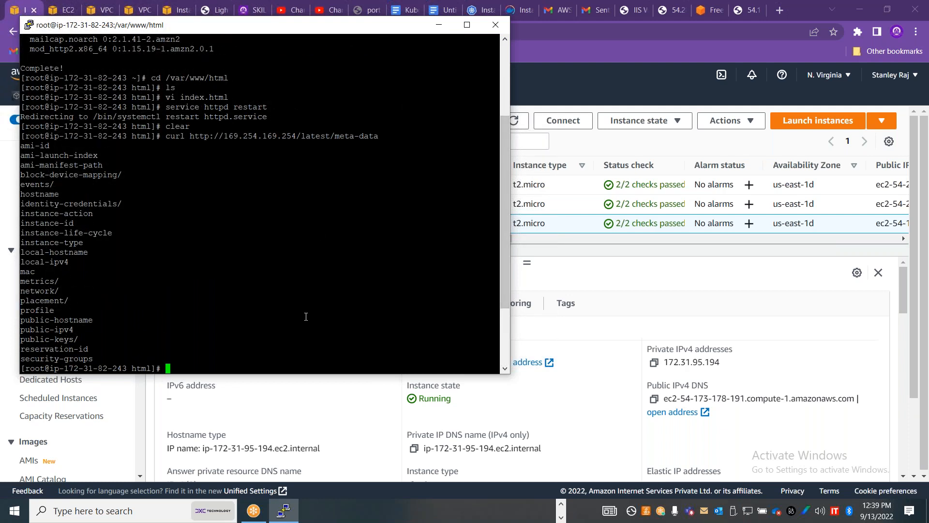
pyautogui.press('Up')
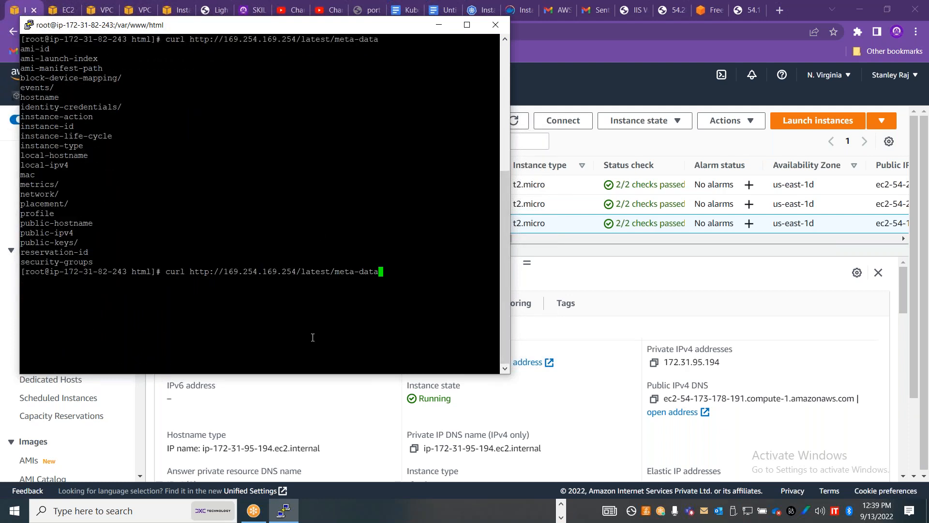
pyautogui.write('/events/')
pyautogui.press('Return')
# Examine the curl output, highlighting several metadata entries and the 169.254.169.254 address in the first curl command
pyautogui.moveTo(79, 282); pyautogui.dragTo(20, 282)
pyautogui.moveTo(90, 144); pyautogui.dragTo(21, 125)
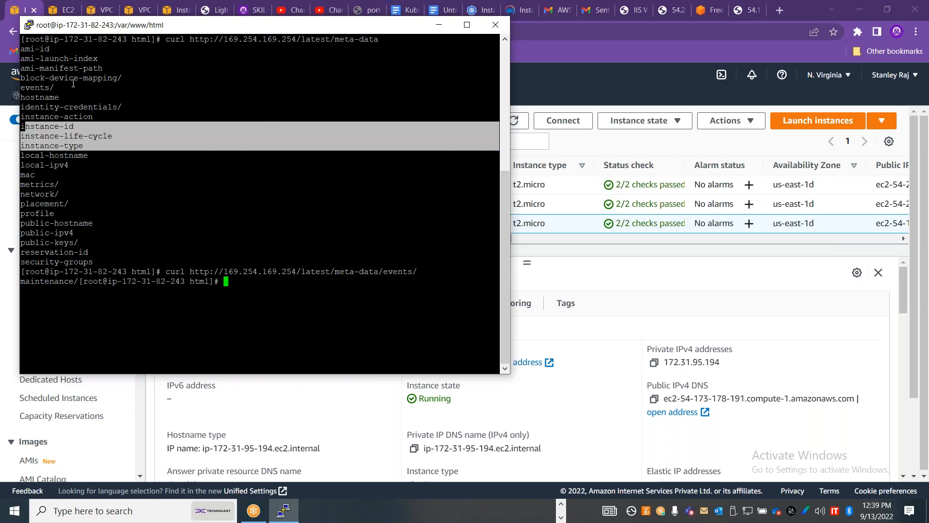
pyautogui.moveTo(92, 78); pyautogui.dragTo(40, 68)
pyautogui.click(506, 41)
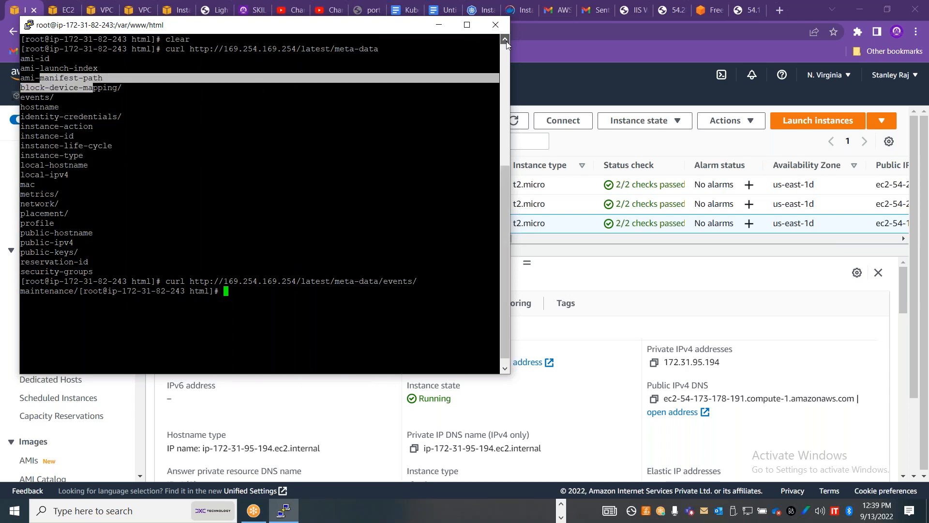
pyautogui.moveTo(224, 135); pyautogui.dragTo(294, 136)
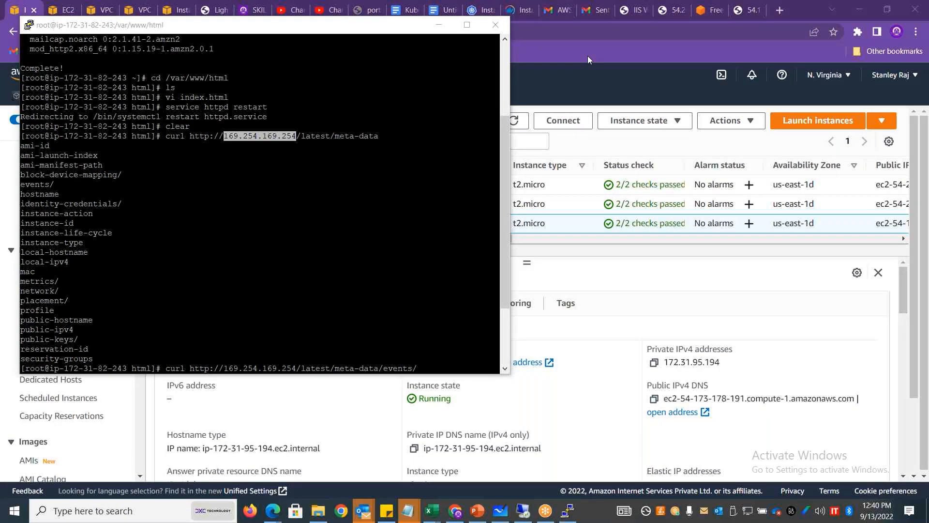
# Switch to the Windows remote desktop, close Internet Explorer and the wwwroot folder window, and minimize the session
pyautogui.click(599, 60)
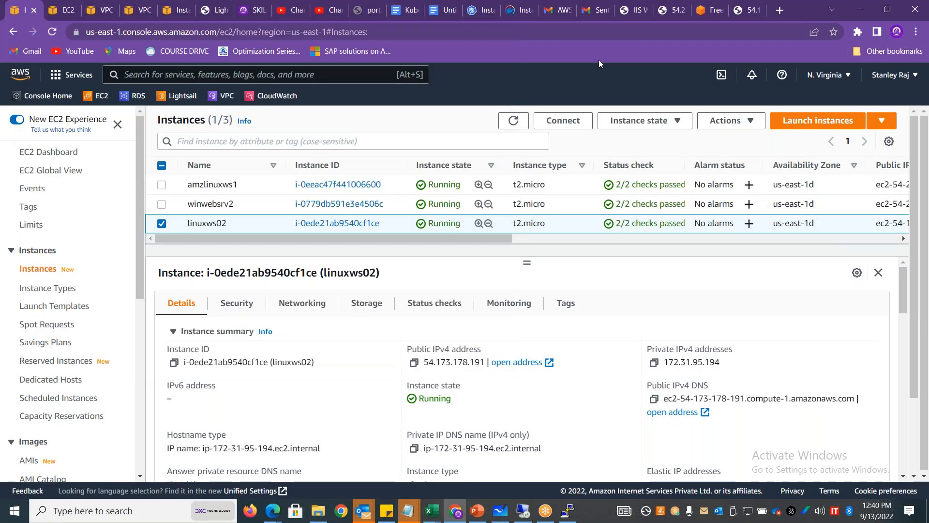
pyautogui.click(530, 516)
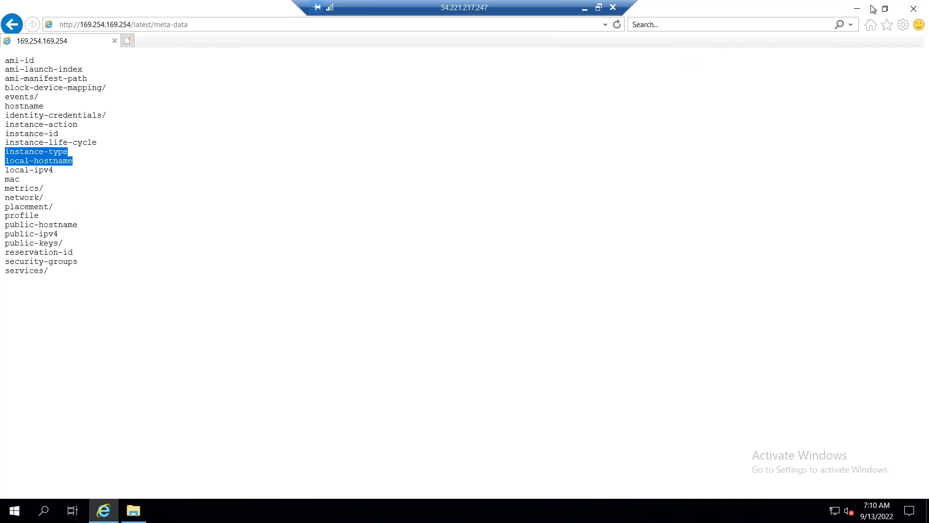
pyautogui.click(914, 8)
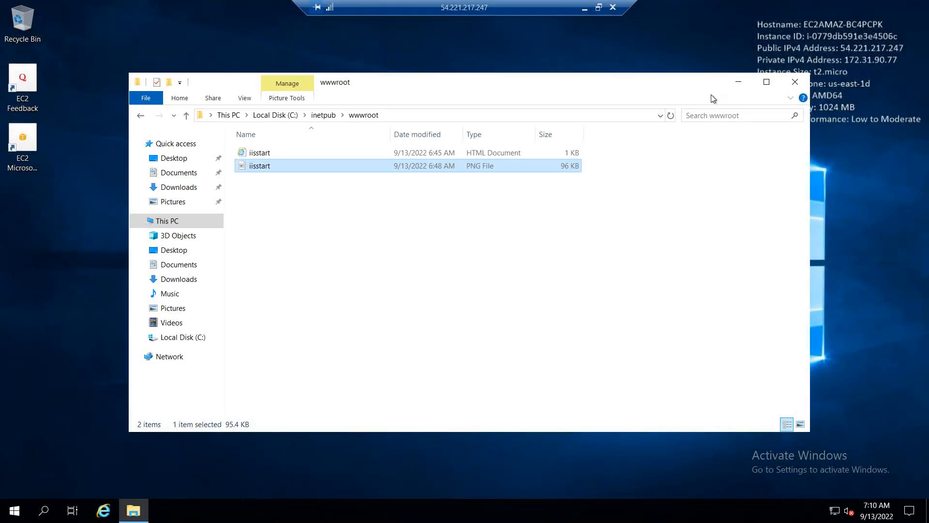
pyautogui.click(791, 84)
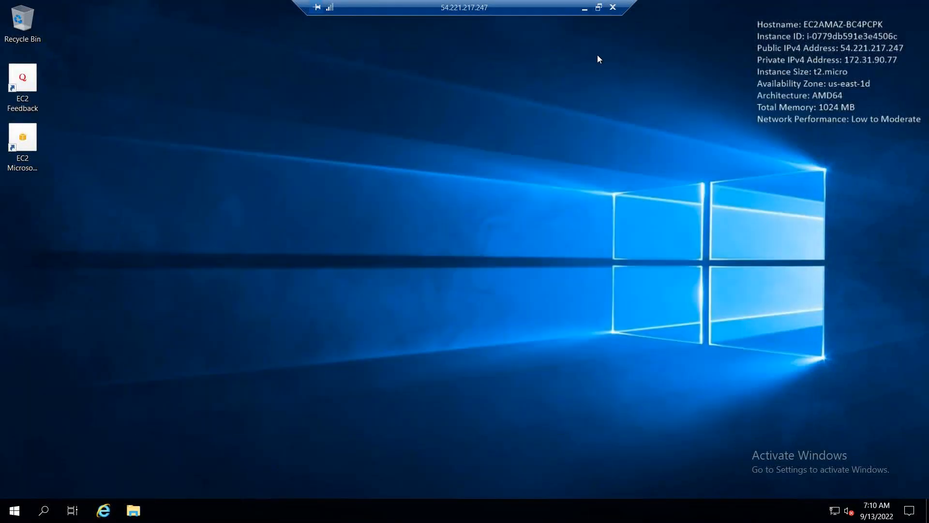
pyautogui.click(584, 11)
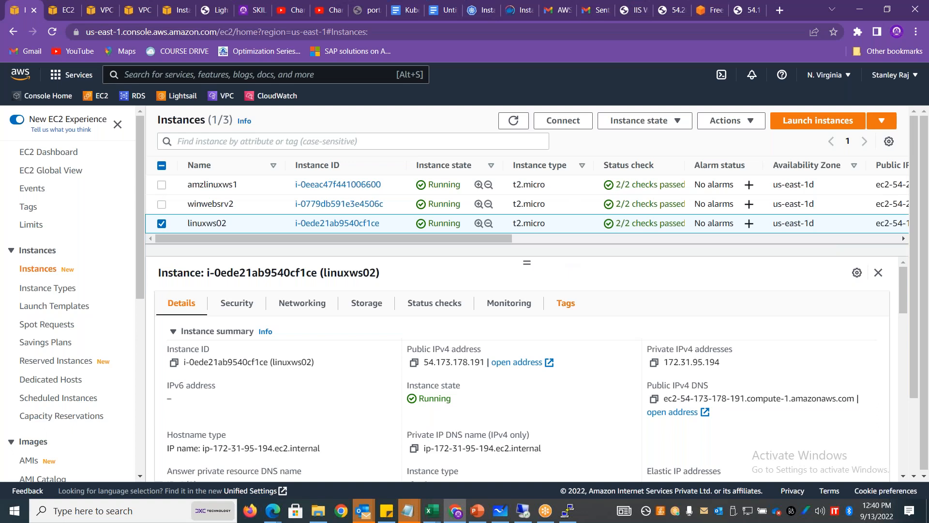
# Select only the winwebsrv2 instance in the EC2 console and open the Create image form for it
pyautogui.click(161, 226)
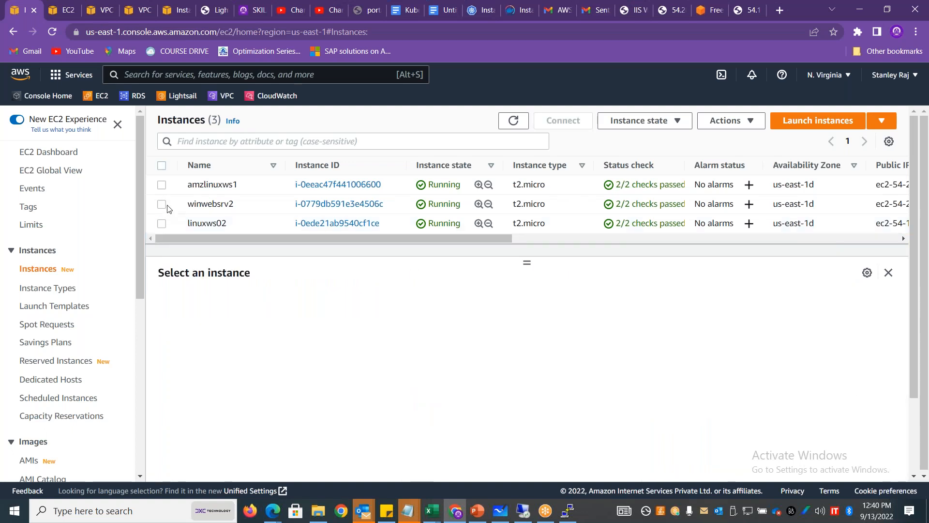
pyautogui.click(169, 205)
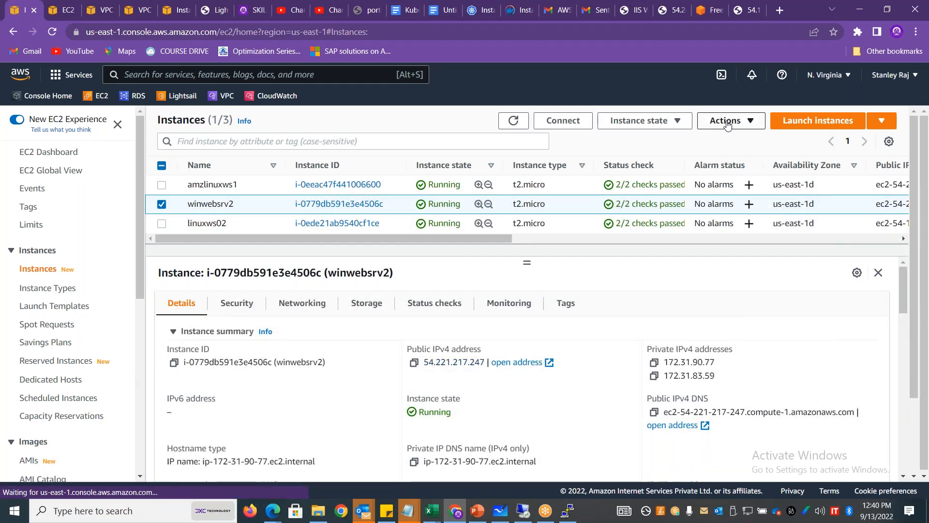
pyautogui.click(746, 121)
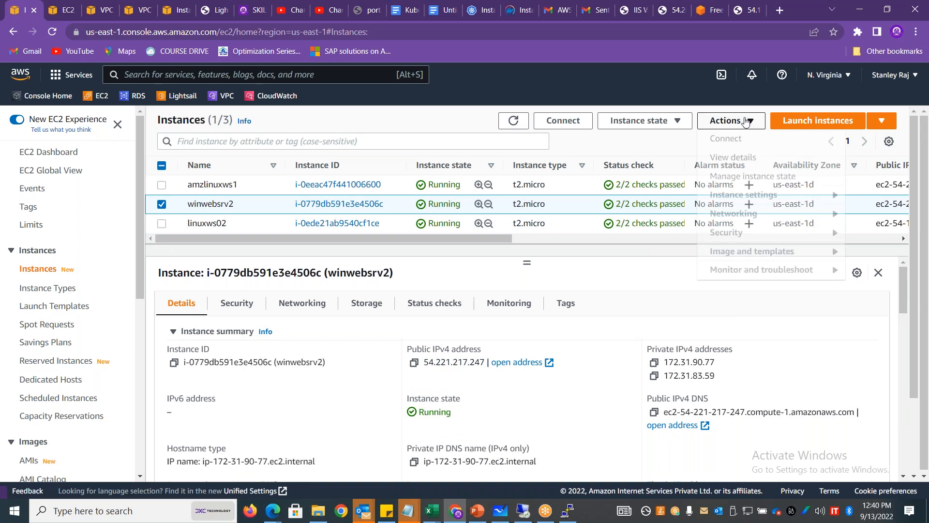
pyautogui.moveTo(752, 259)
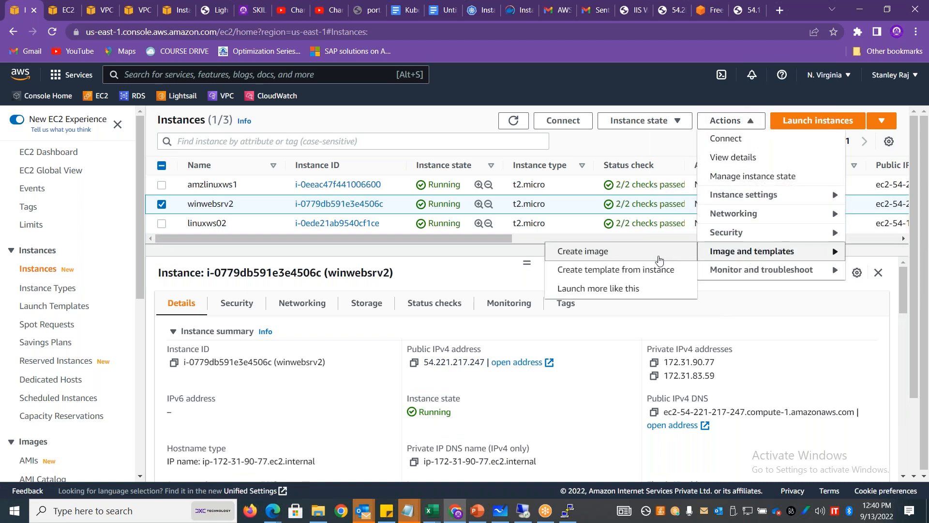
pyautogui.click(638, 256)
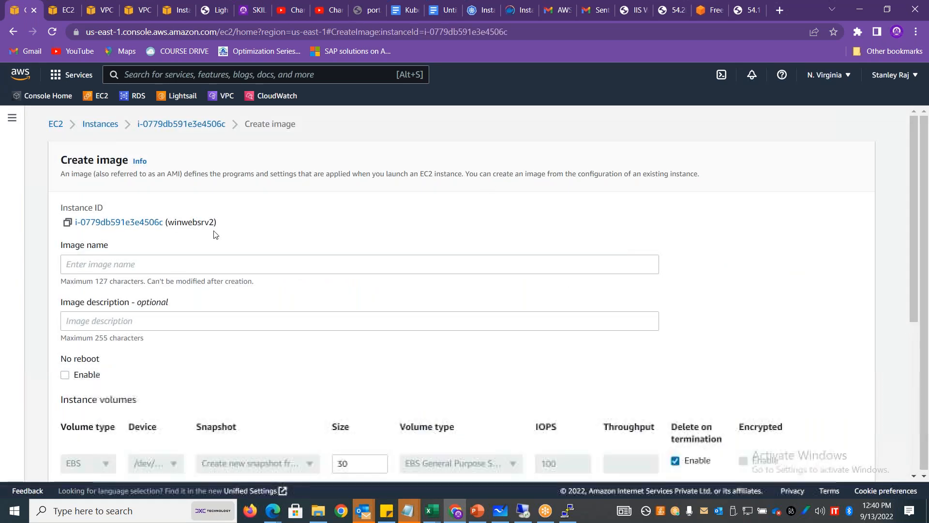
# Leave the winwebsrv2 image form without creating an image and open the Create image form for the linuxws02 instance
pyautogui.moveTo(919, 154); pyautogui.dragTo(917, 198)
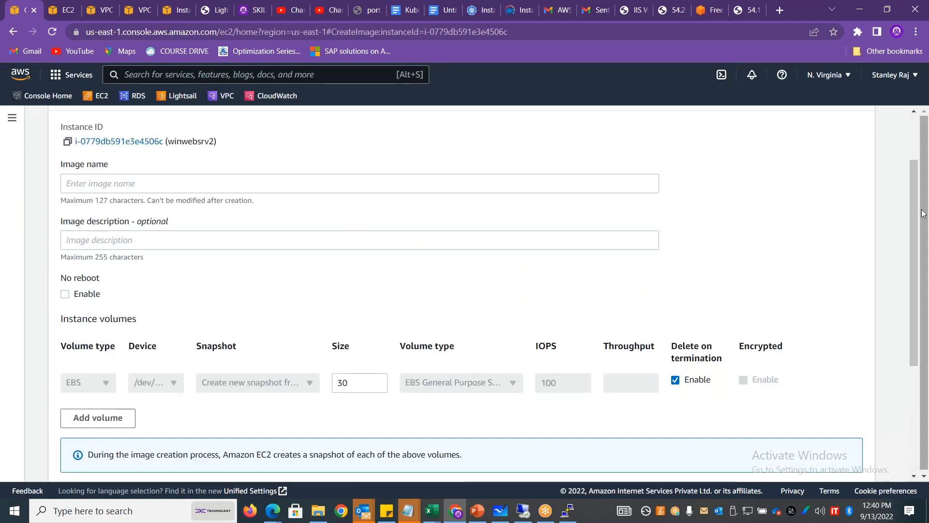
pyautogui.scroll(2, 261, 153)
pyautogui.click(181, 124)
pyautogui.click(218, 122)
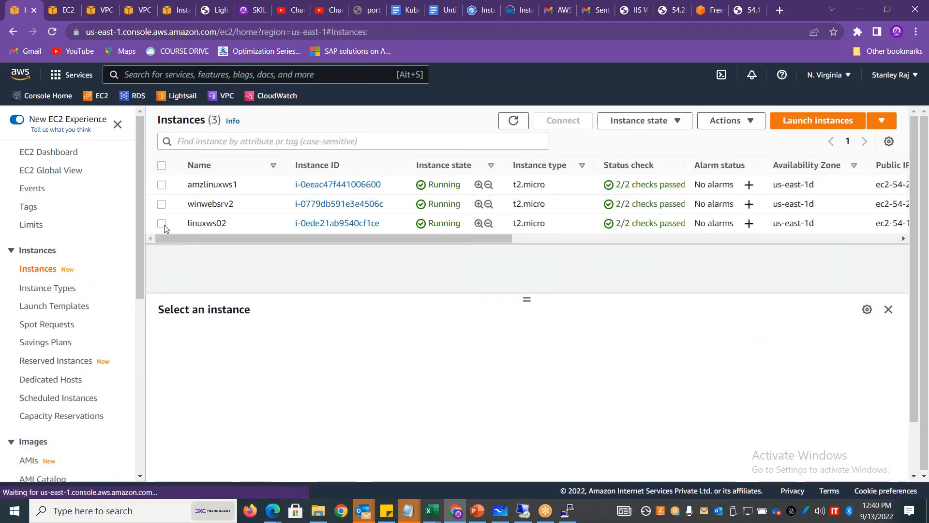
pyautogui.click(164, 224)
pyautogui.click(745, 123)
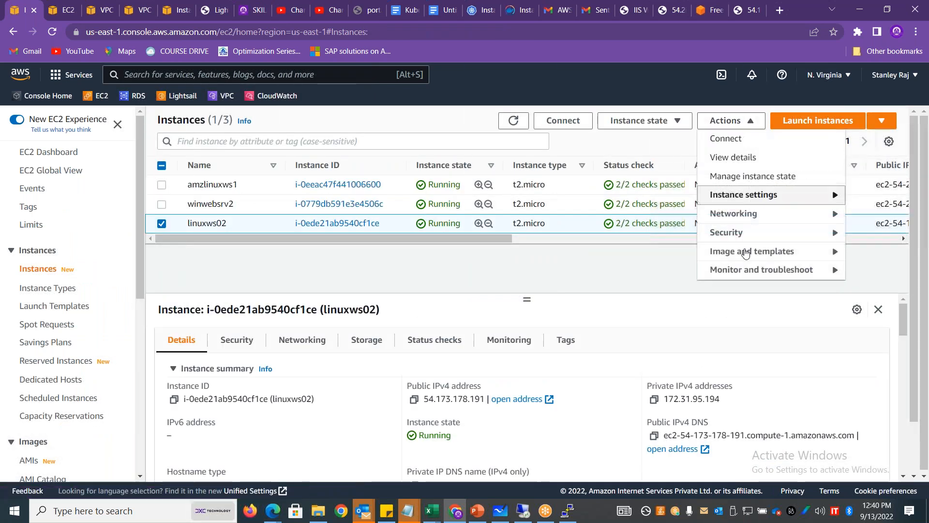
pyautogui.moveTo(752, 261)
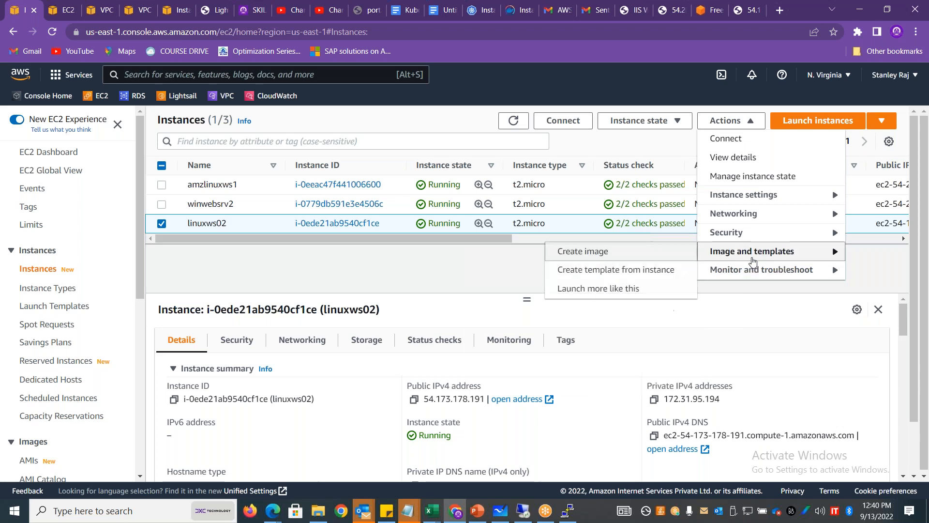
pyautogui.click(612, 259)
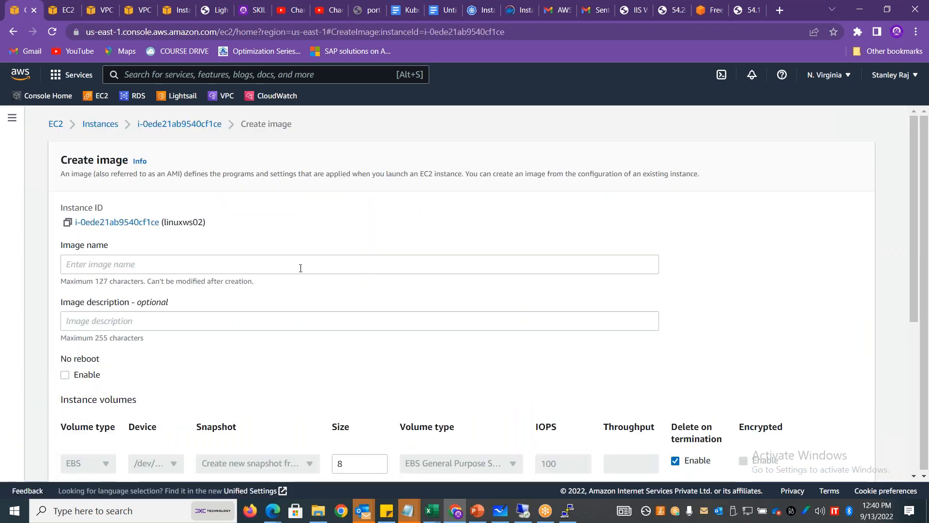
# Name the image LinuxWebServerImage, prefixed with the owner's short first name and a hyphen
pyautogui.click(226, 273)
pyautogui.write('Li')
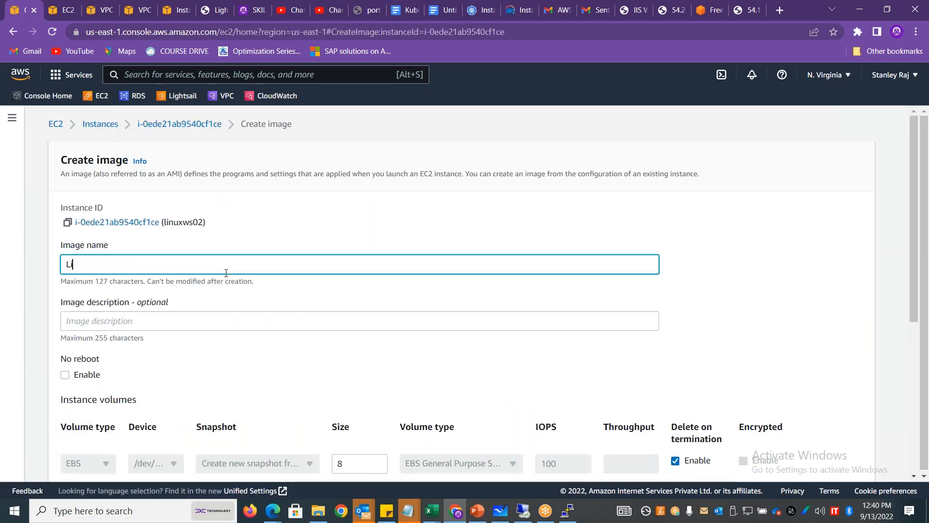
pyautogui.write('nuxWebServerImage')
pyautogui.press('Home')
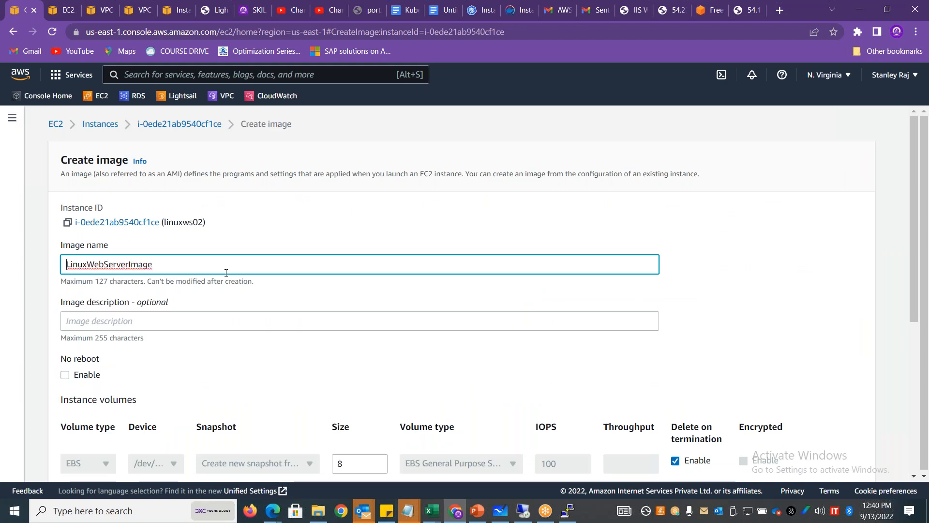
pyautogui.write('Stan-')
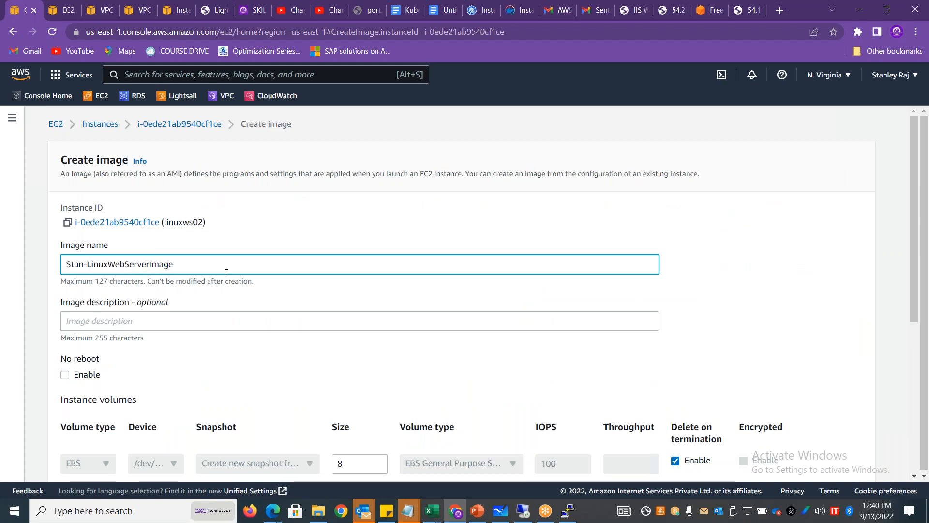
# Set the image description to "This image has HTTPD package, web server contents and best practice configuration"
pyautogui.moveTo(911, 175); pyautogui.dragTo(911, 227)
pyautogui.click(363, 233)
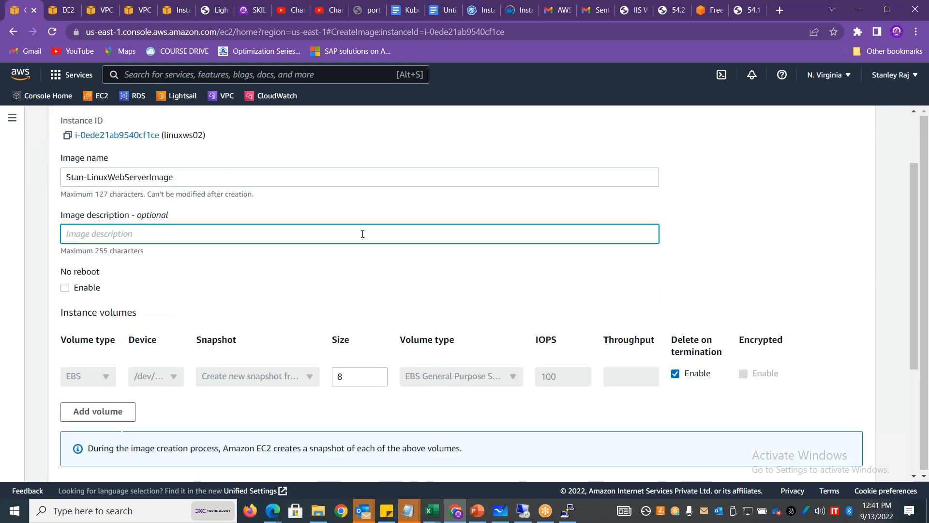
pyautogui.write('This ima')
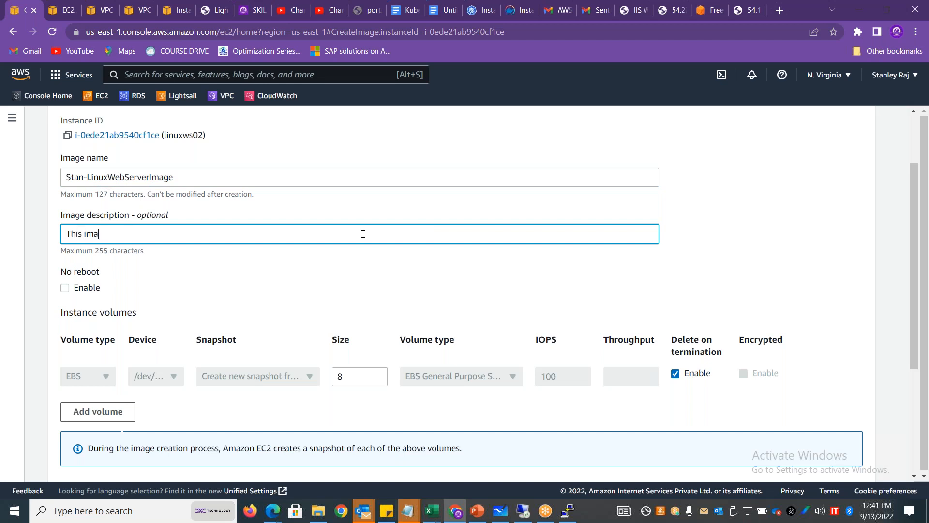
pyautogui.write('ge has HTTPD packag')
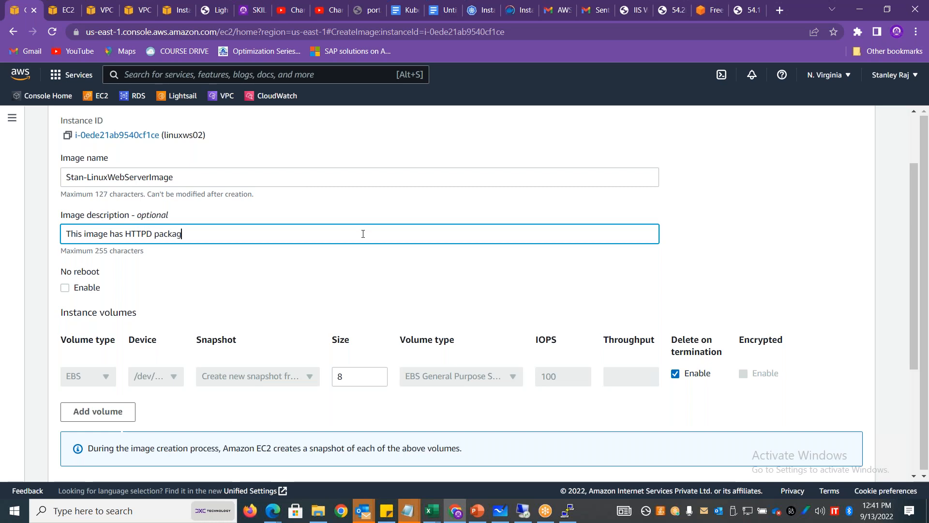
pyautogui.write('e, web server conta')
pyautogui.write('nts and ')
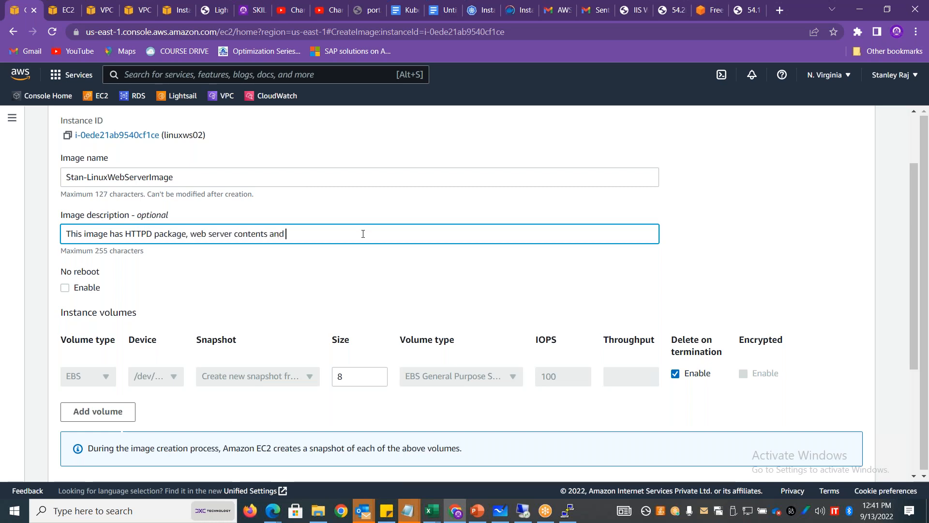
pyautogui.write('best practice ')
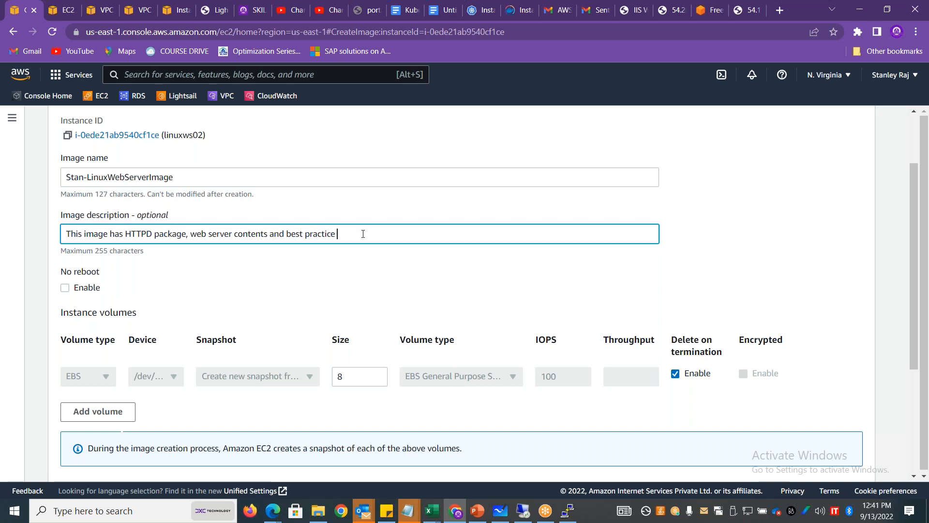
pyautogui.write('configuration')
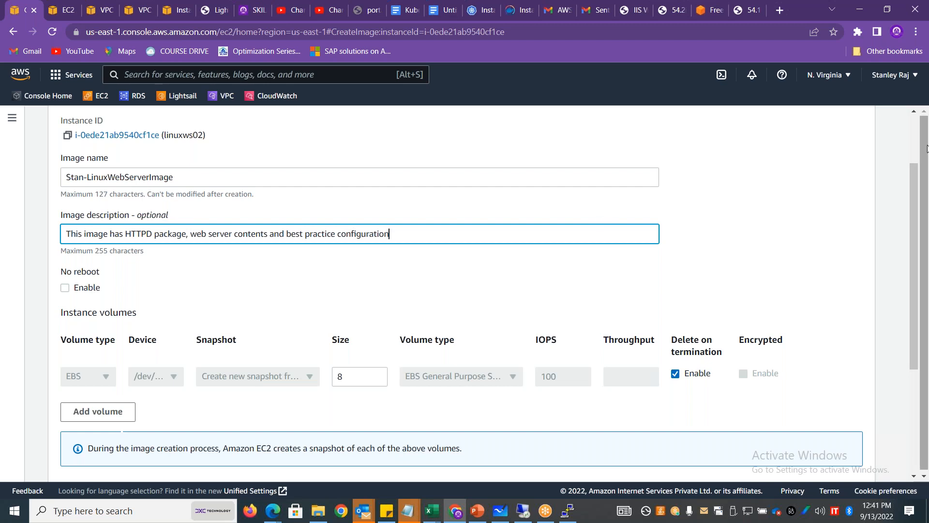
# Create the image from linuxws02, keeping the default reboot, volume and tag settings
pyautogui.moveTo(925, 151); pyautogui.dragTo(925, 206)
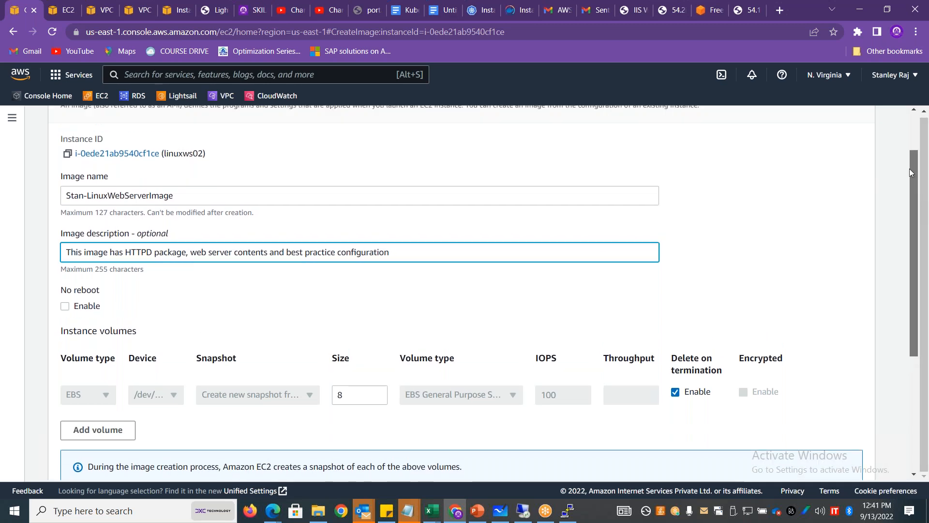
pyautogui.scroll(-4, 910, 168)
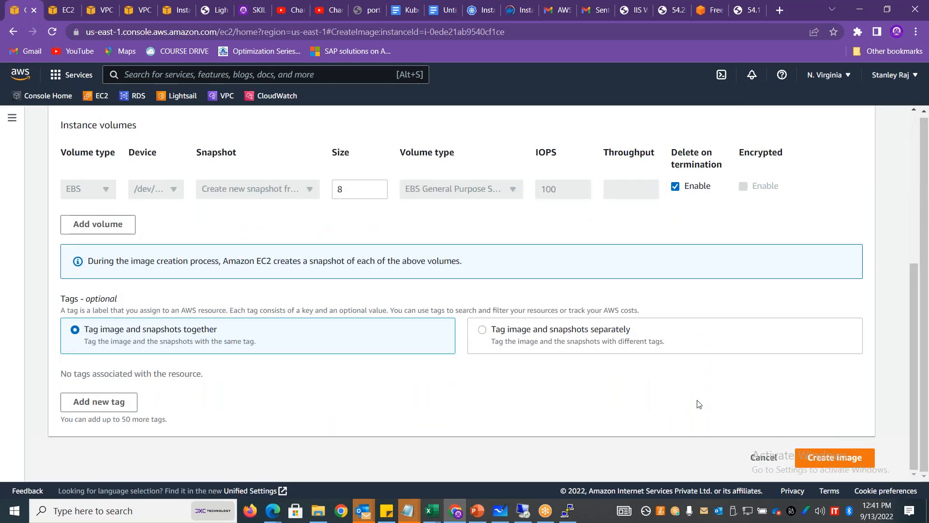
pyautogui.click(823, 457)
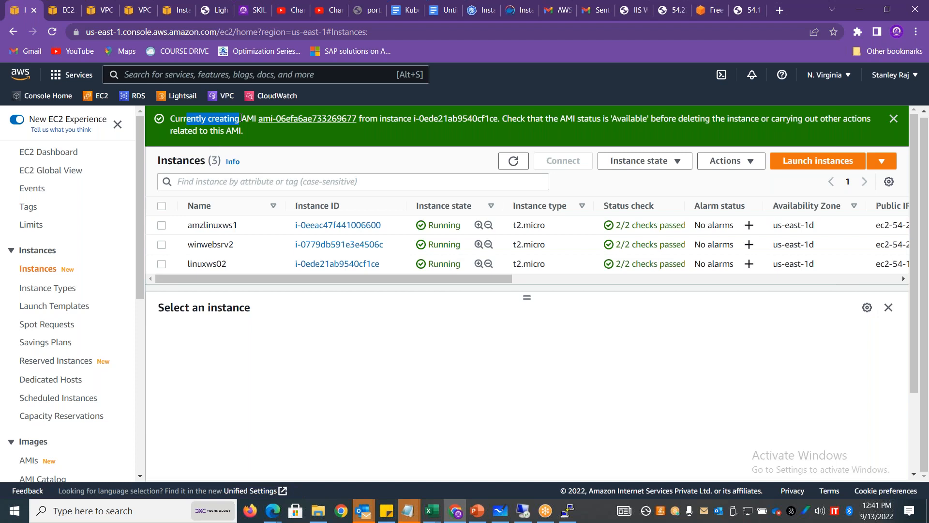
# Open the Elastic Block Store snapshots list and refresh it to check for the image's snapshot
pyautogui.moveTo(134, 280); pyautogui.dragTo(137, 395)
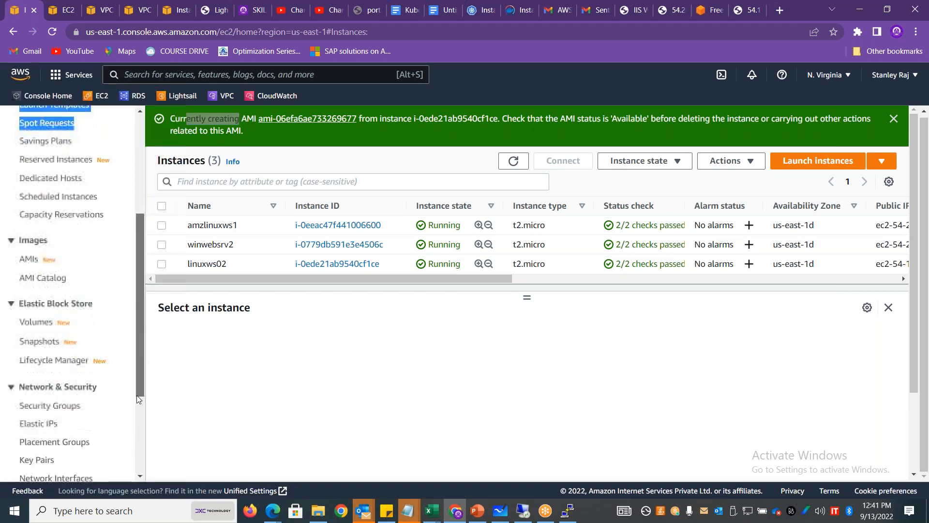
pyautogui.click(39, 341)
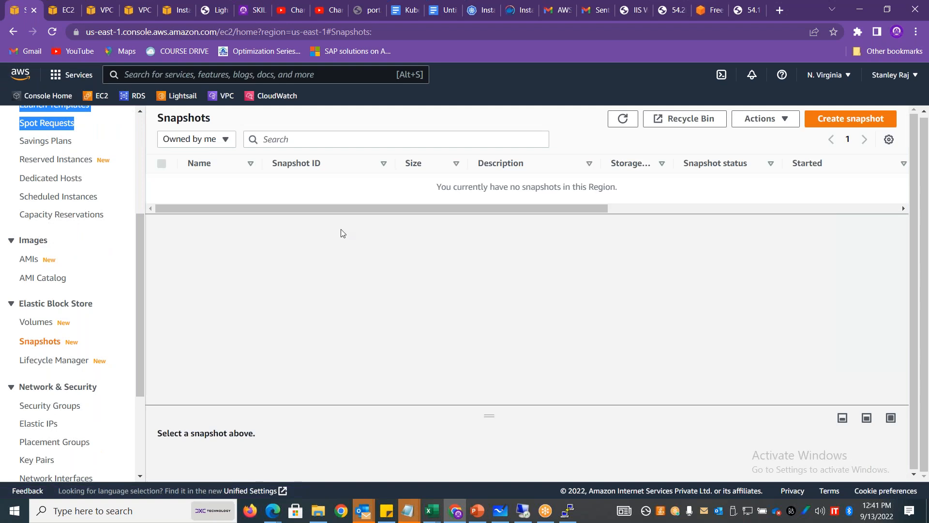
pyautogui.click(623, 118)
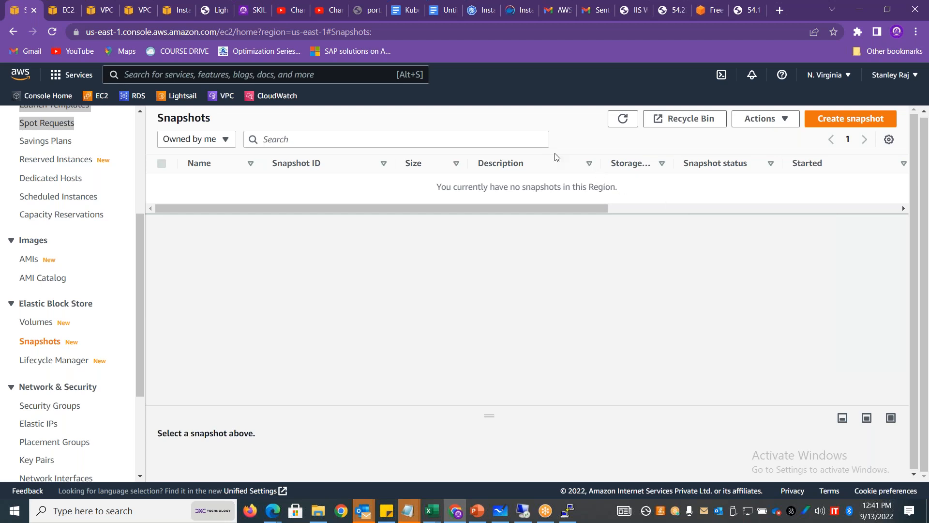
# Switch to the Windows remote desktop session and open the C:\Windows\System32\Sysprep folder with the Run command
pyautogui.click(526, 509)
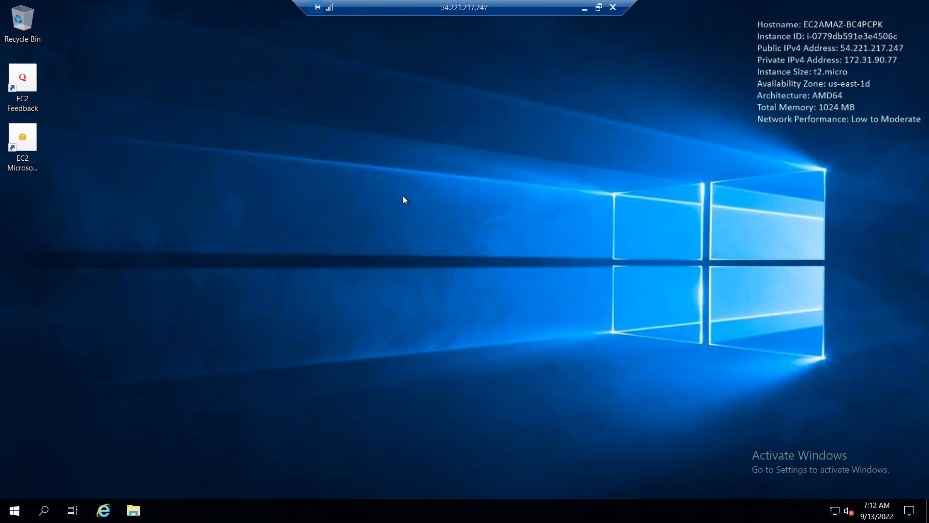
pyautogui.rightClick(12, 515)
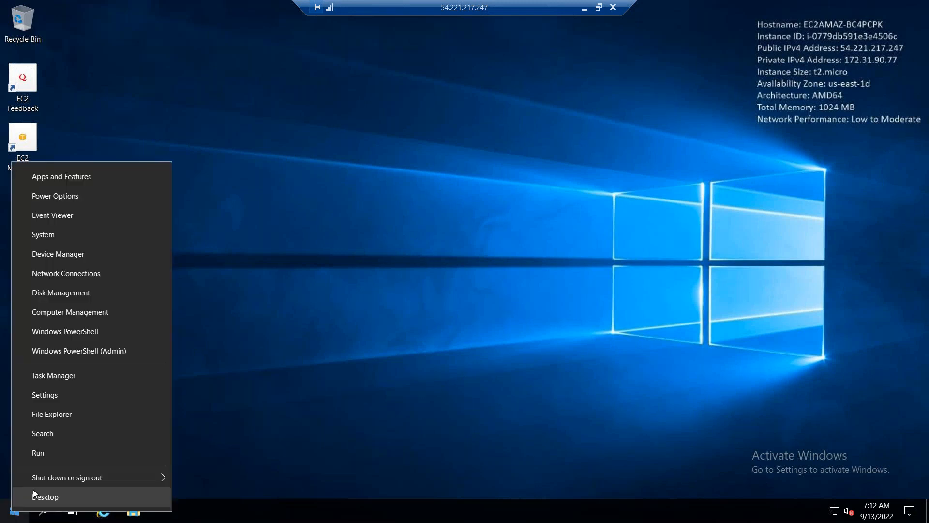
pyautogui.click(73, 454)
pyautogui.write('sysdm.cpl')
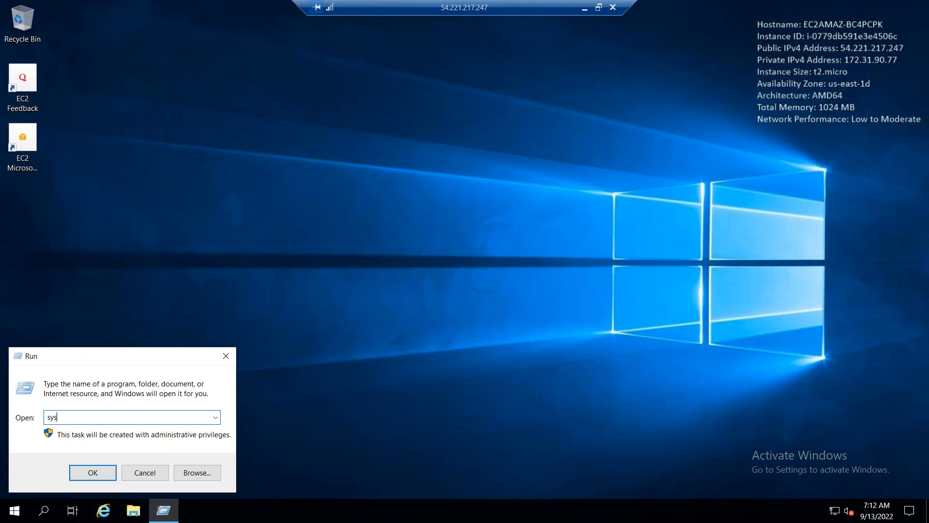
pyautogui.press('Return')
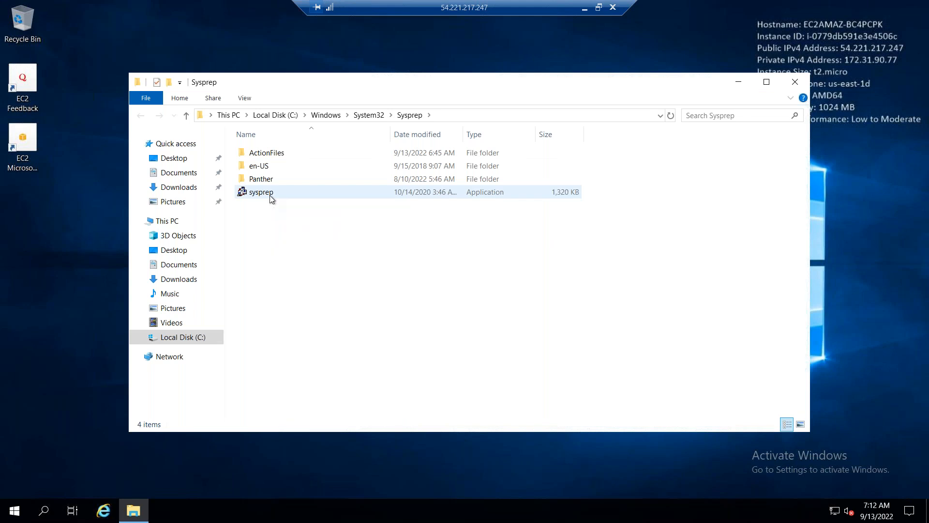
# Launch the sysprep application, enable Generalize in the System Preparation Tool, and minimize the remote session
pyautogui.doubleClick(264, 192)
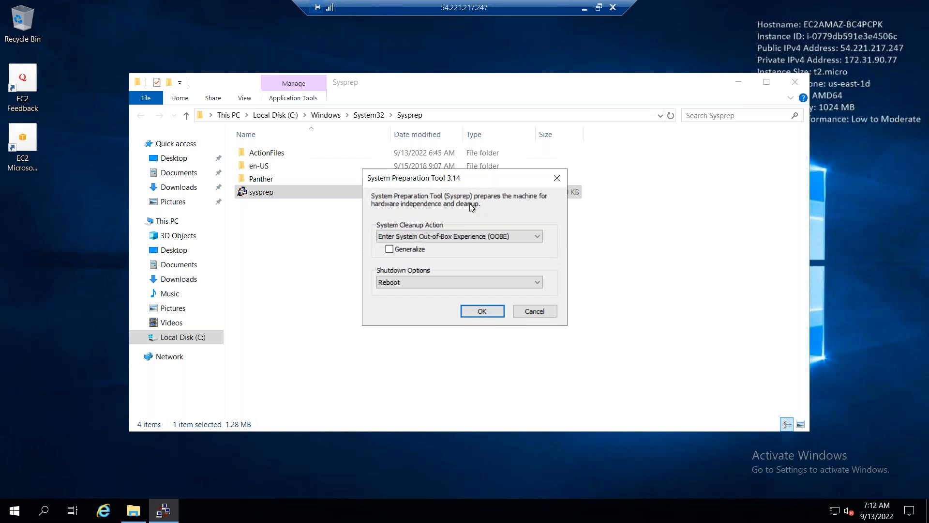
pyautogui.click(408, 251)
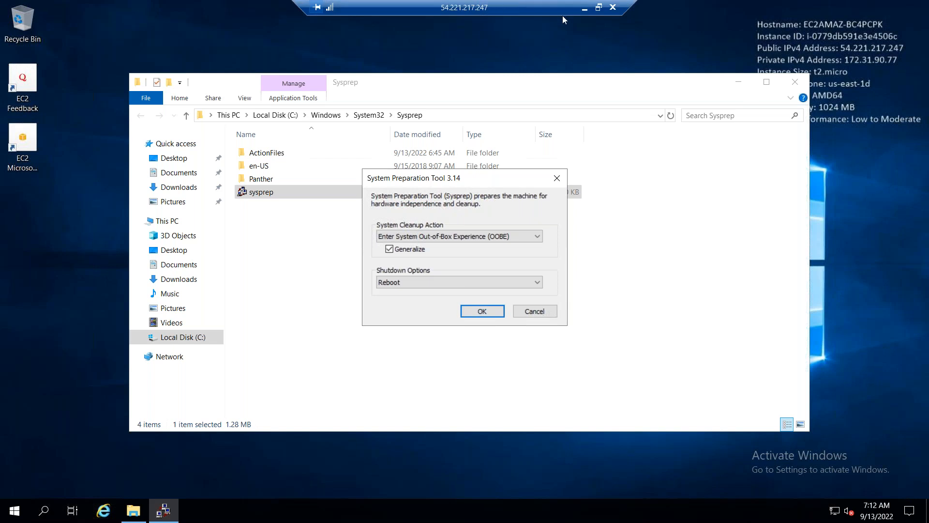
pyautogui.click(582, 13)
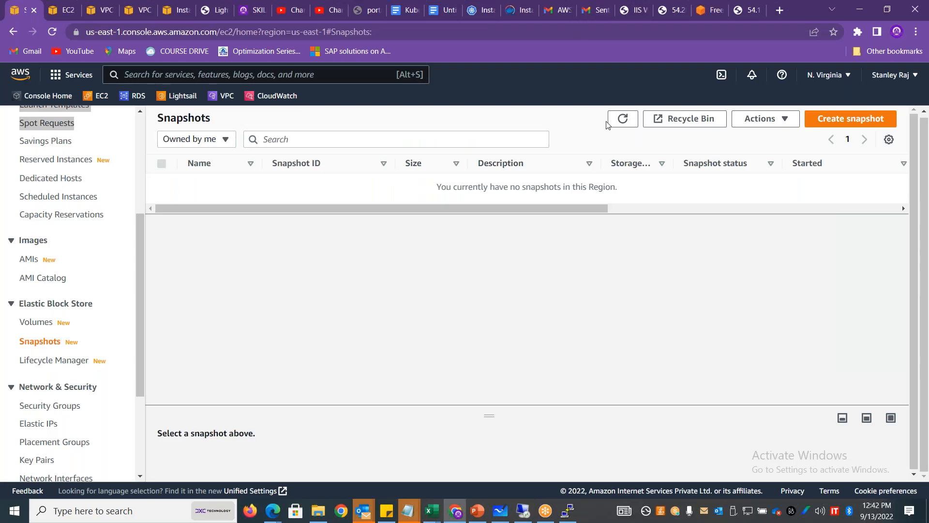
# Refresh the EC2 snapshots list several times to recheck for the new image's snapshot
pyautogui.click(623, 118)
pyautogui.click(623, 119)
pyautogui.click(623, 119)
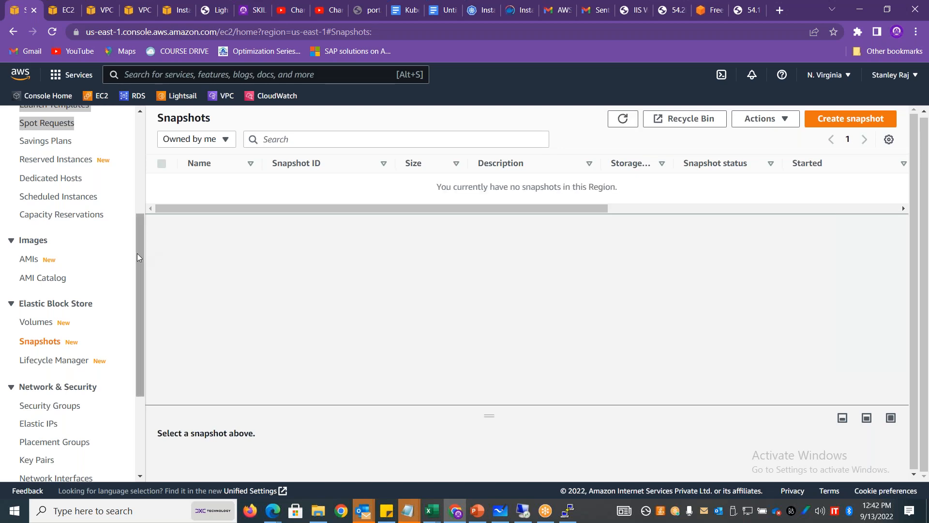
# Open the list of owned AMIs, examine the new Linux web server image's name and status, and refresh the list
pyautogui.click(26, 259)
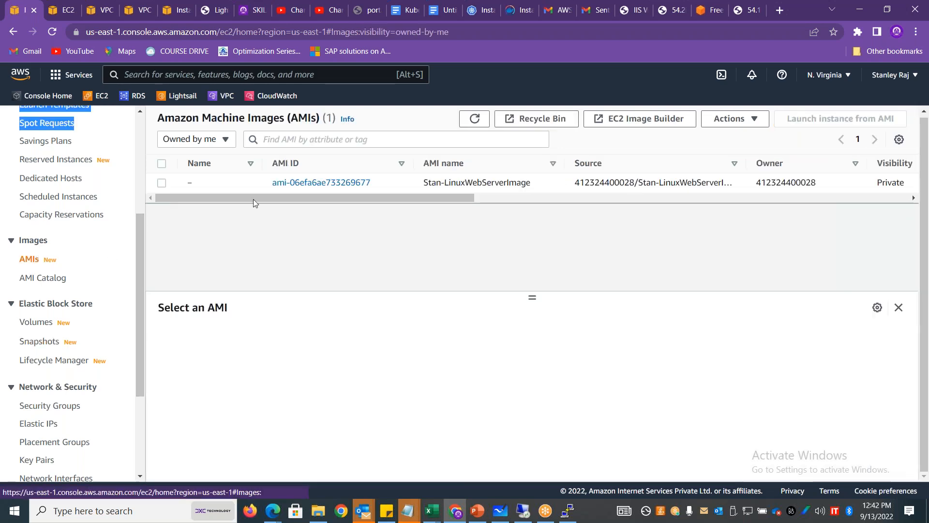
pyautogui.moveTo(544, 186); pyautogui.dragTo(430, 188)
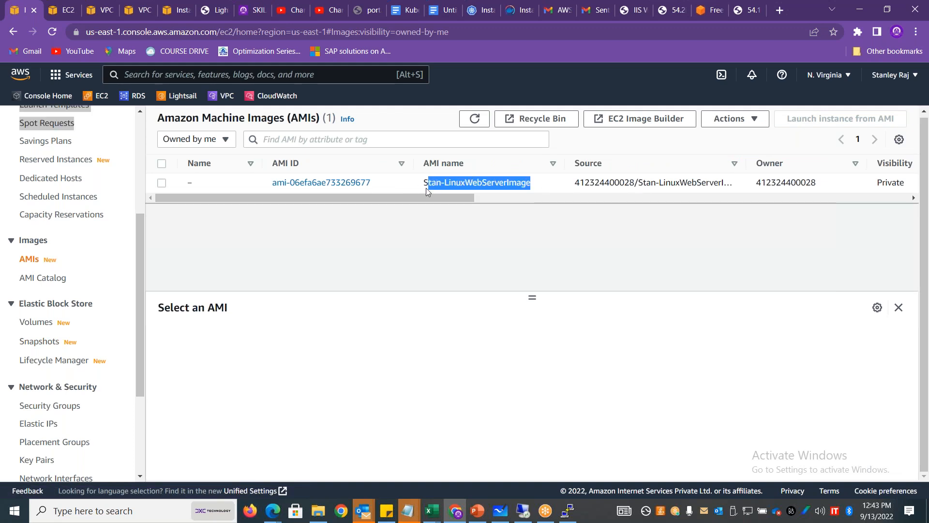
pyautogui.moveTo(421, 187); pyautogui.dragTo(421, 187)
pyautogui.moveTo(421, 198); pyautogui.dragTo(598, 204)
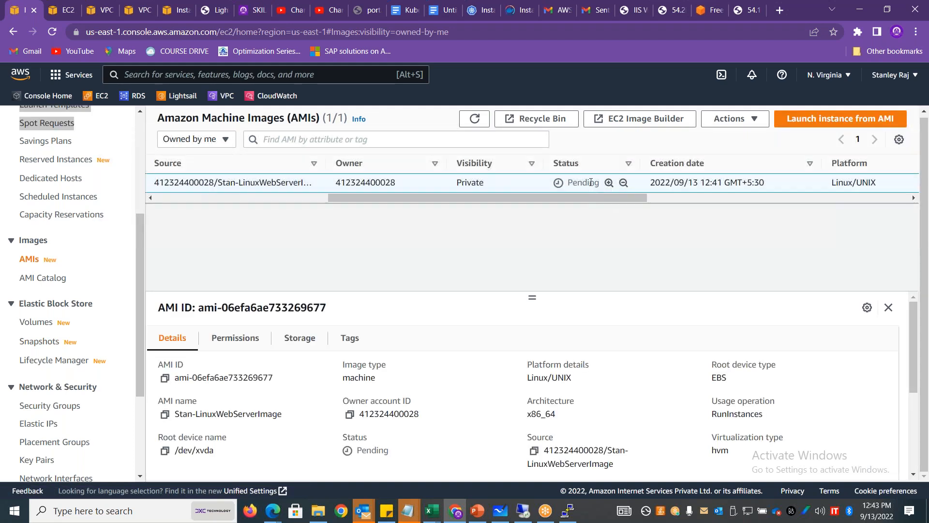
pyautogui.doubleClick(584, 182)
pyautogui.click(475, 119)
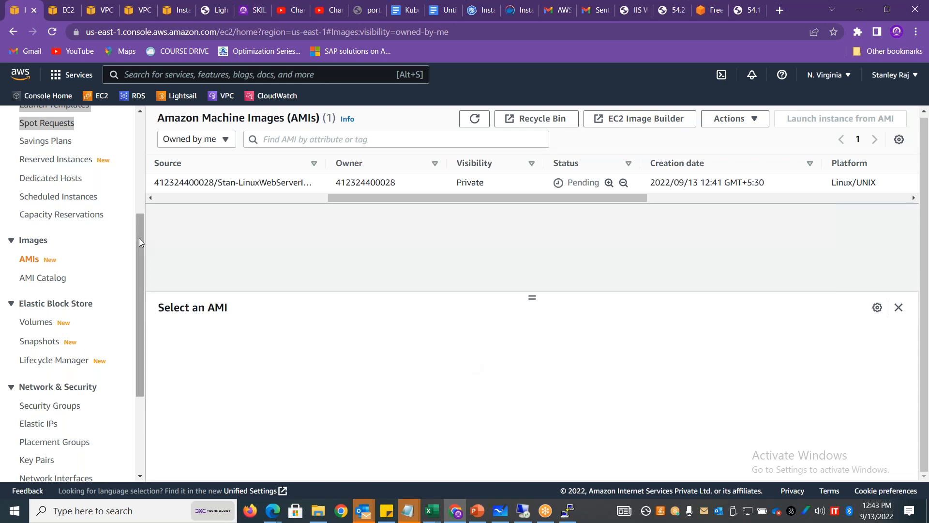
# Open the instances list, select amzlinuxws1, and open a prefilled launch form for it with Launch more like this
pyautogui.moveTo(142, 234); pyautogui.dragTo(143, 166)
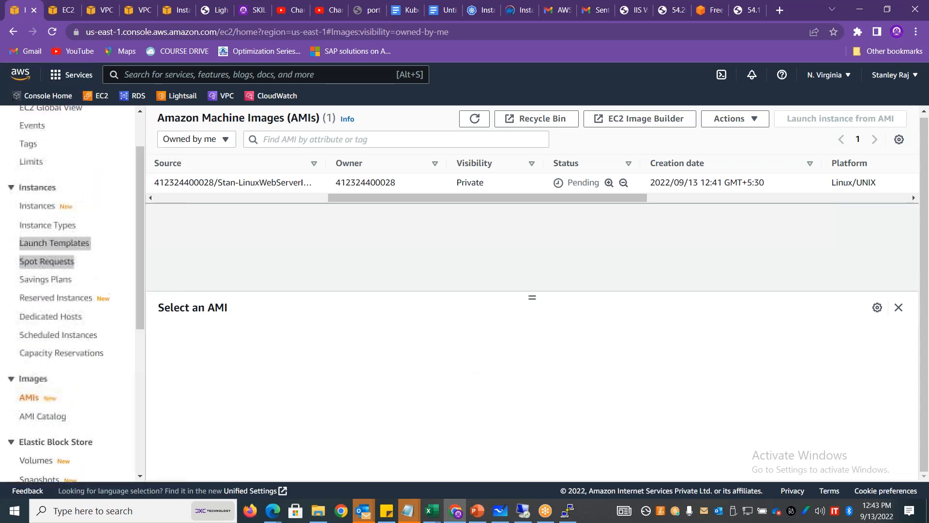
pyautogui.click(38, 209)
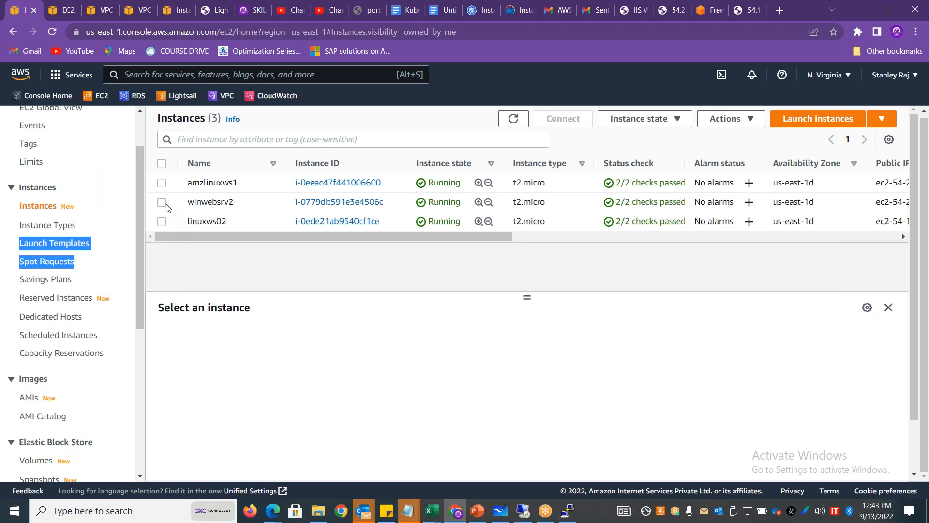
pyautogui.click(162, 183)
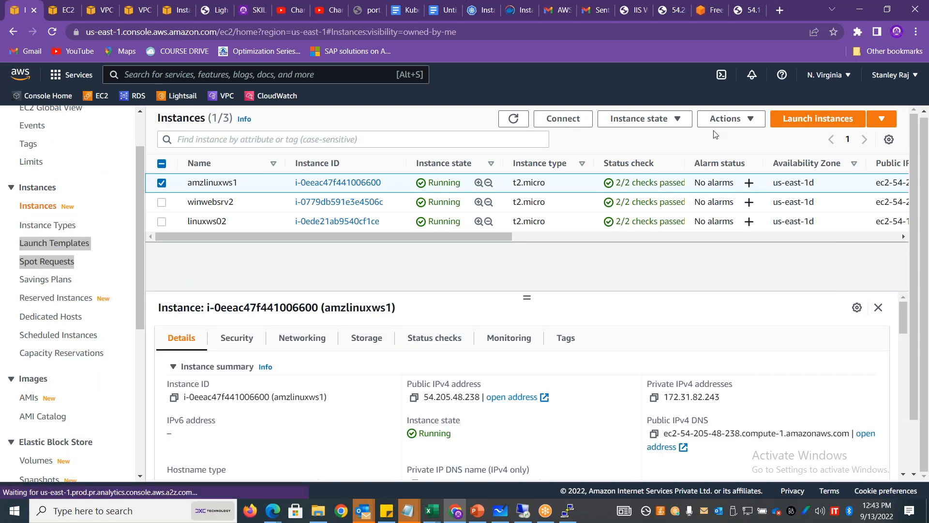
pyautogui.click(881, 122)
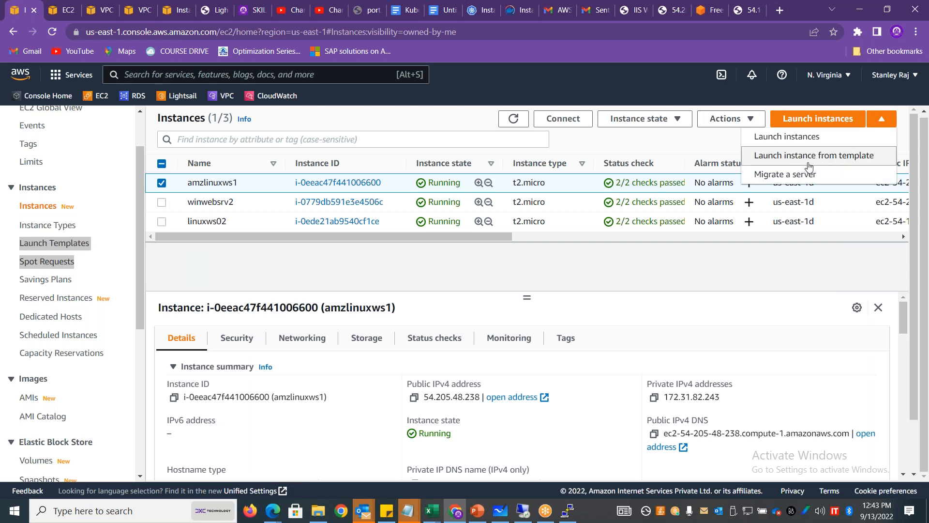
pyautogui.click(683, 120)
pyautogui.click(745, 121)
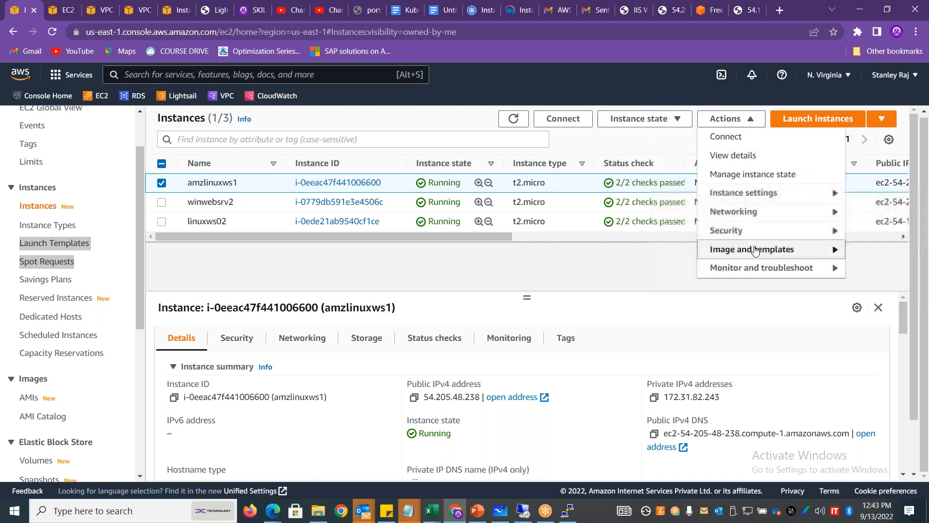
pyautogui.moveTo(755, 250)
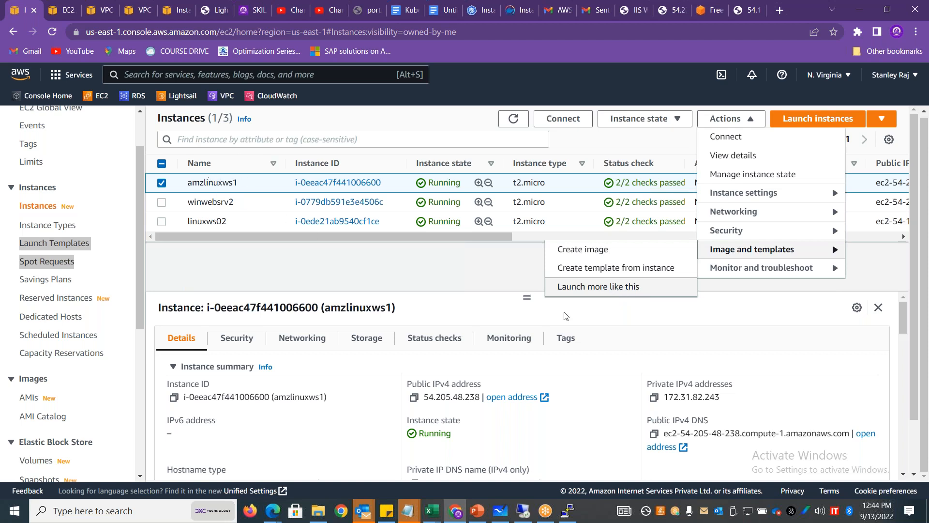
pyautogui.click(602, 290)
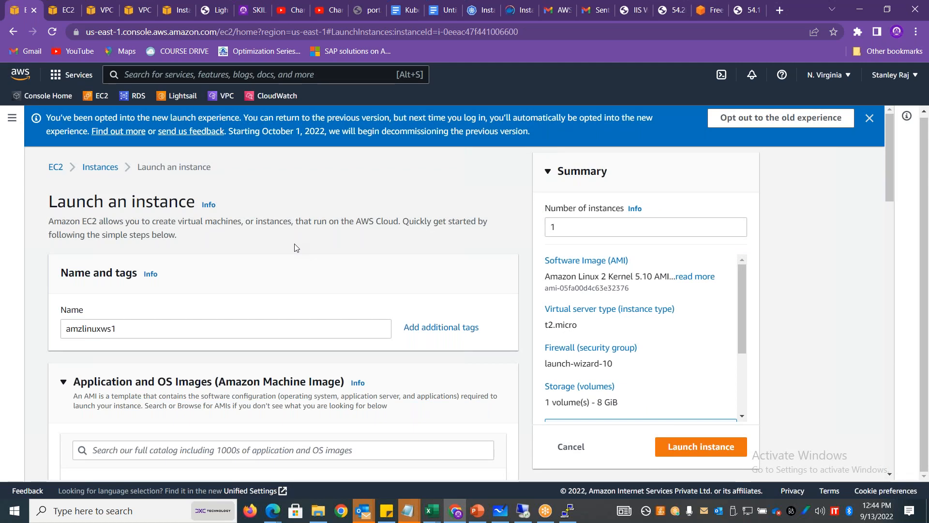
# Review the prefilled launch settings, return to the instances list without launching, and view the Image and templates options
pyautogui.moveTo(881, 170); pyautogui.dragTo(864, 347)
pyautogui.click(858, 219)
pyautogui.scroll(-10, 864, 347)
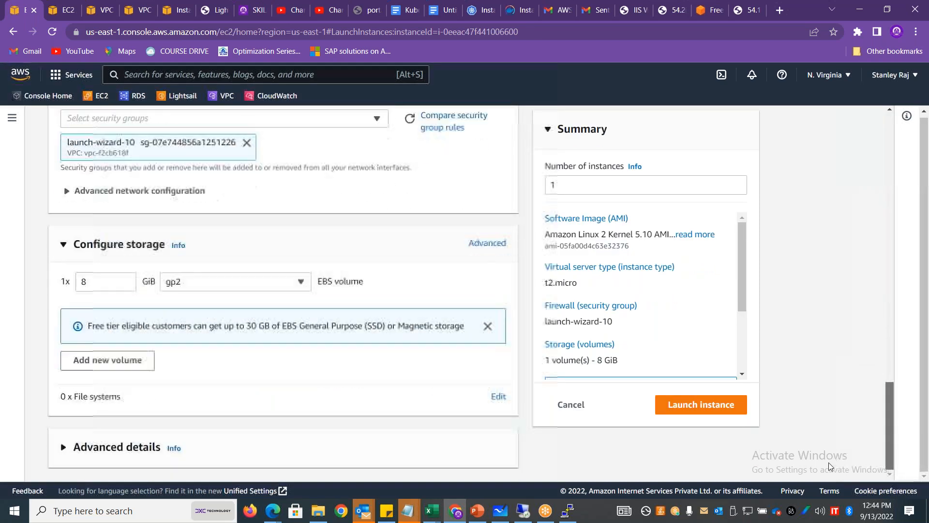
pyautogui.scroll(20, 860, 318)
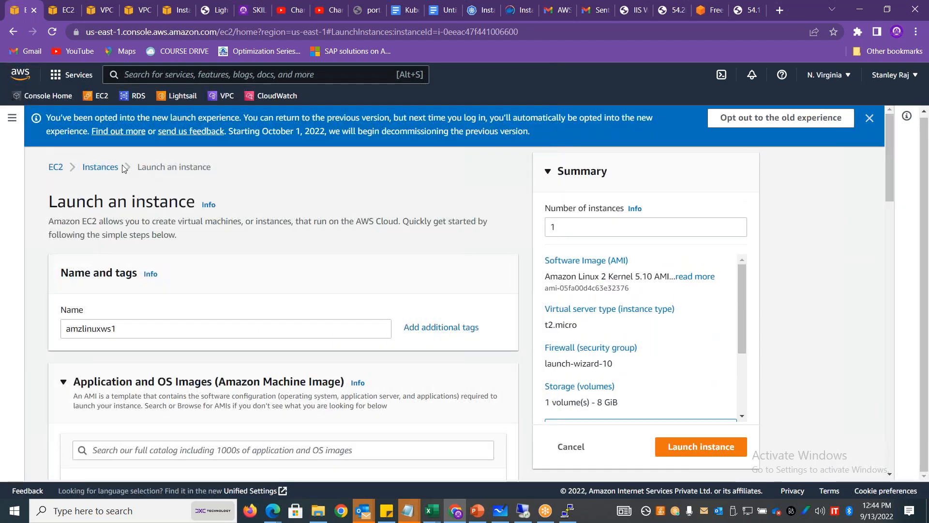
pyautogui.click(100, 167)
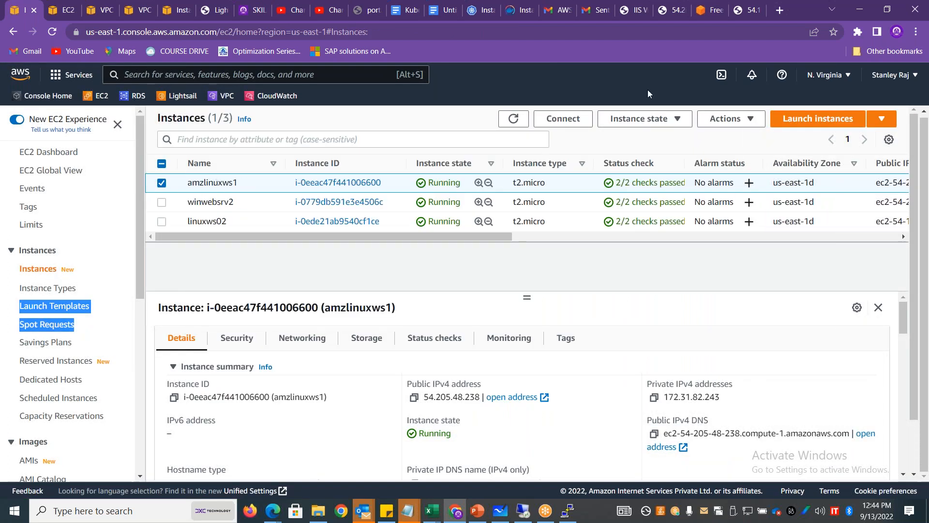
pyautogui.click(725, 119)
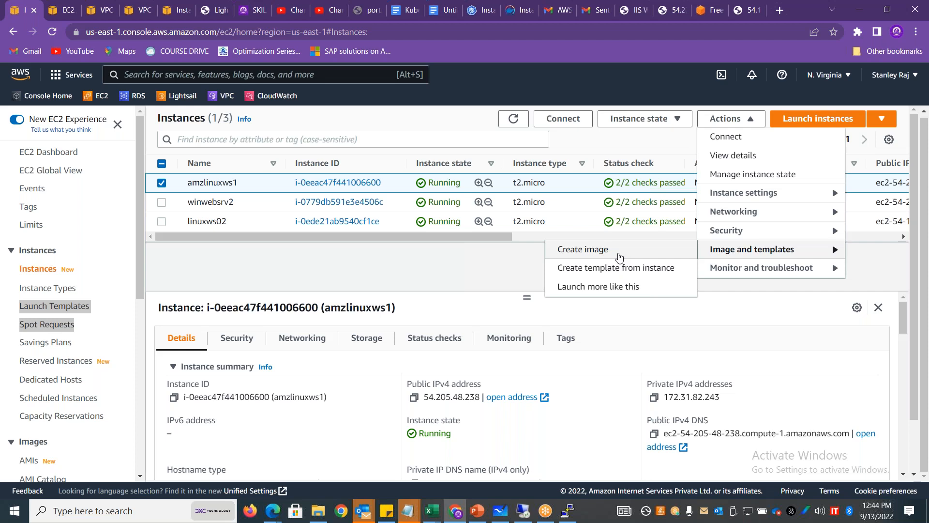
pyautogui.click(401, 116)
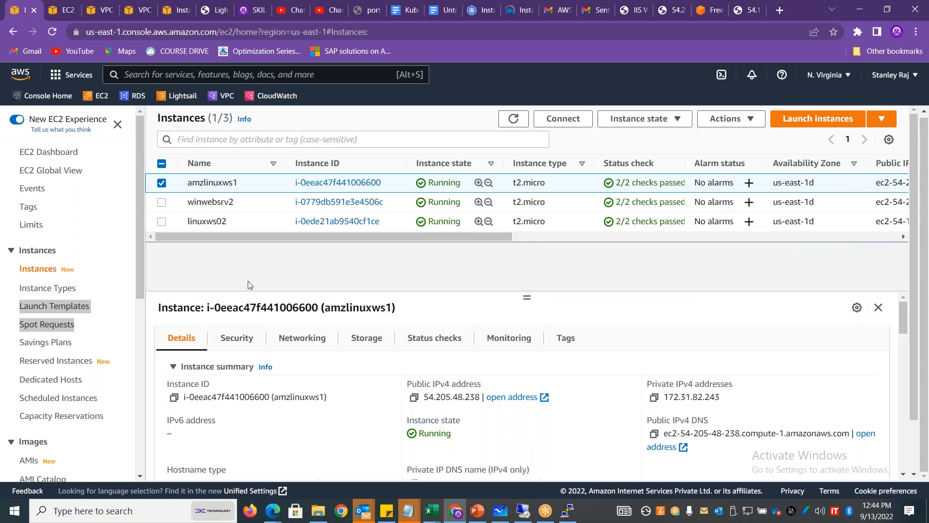
# Open the list of owned AMIs, check the Stan-LinuxWebServerImage status, and refresh the list
pyautogui.scroll(-4, 138, 339)
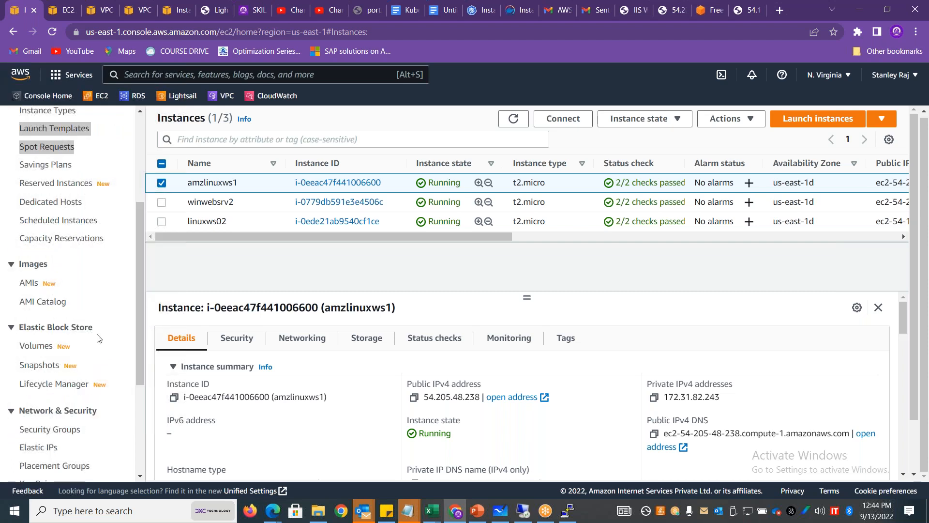
pyautogui.click(29, 284)
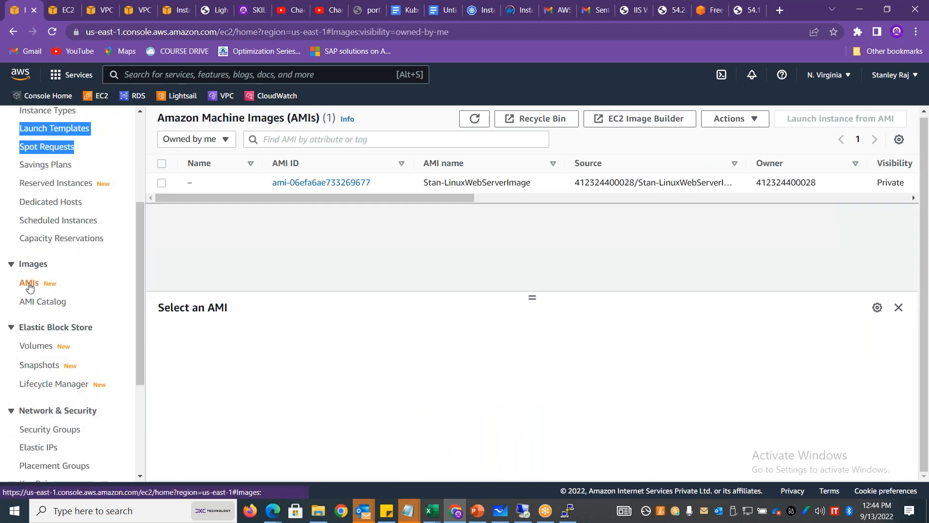
pyautogui.hscroll(10, 556, 167)
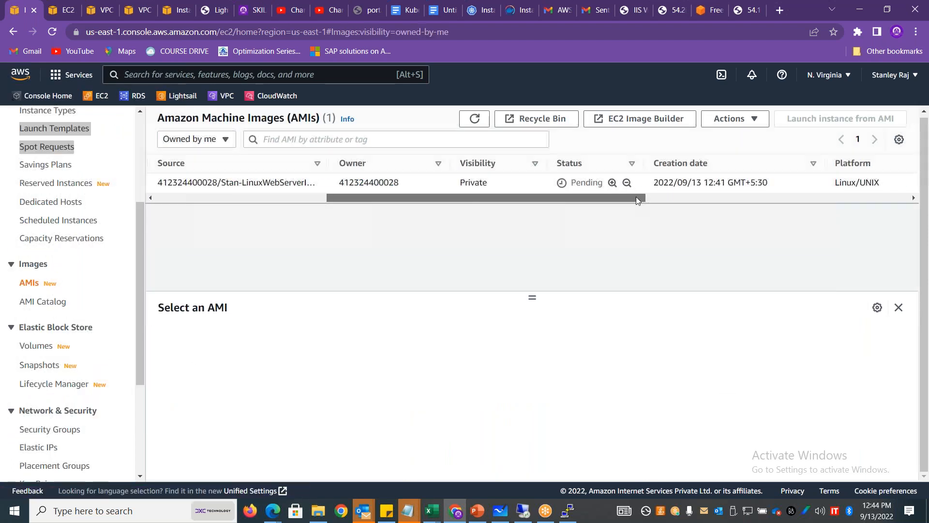
pyautogui.click(475, 118)
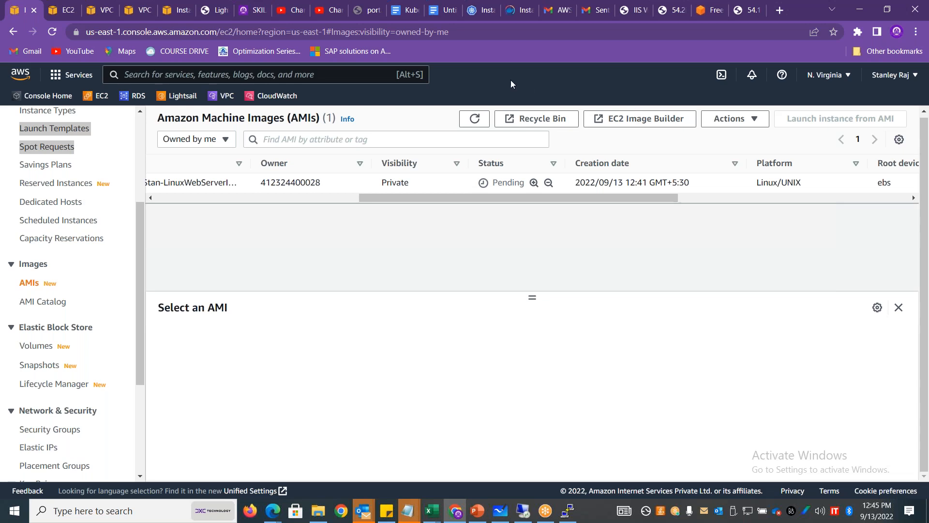
pyautogui.click(475, 118)
# Revisit the instances list, then open the EC2 Tags page and examine the tag keys and values
pyautogui.moveTo(138, 317); pyautogui.dragTo(143, 229)
pyautogui.click(50, 272)
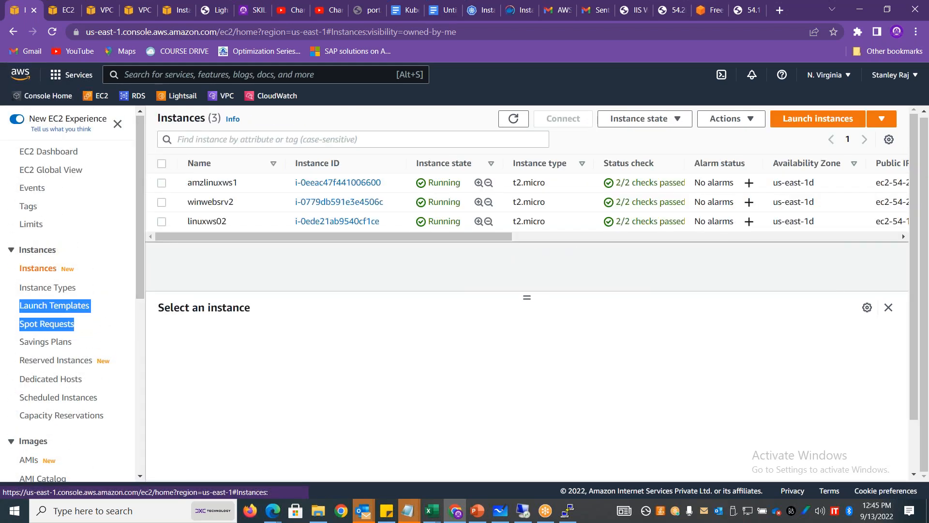
pyautogui.click(29, 206)
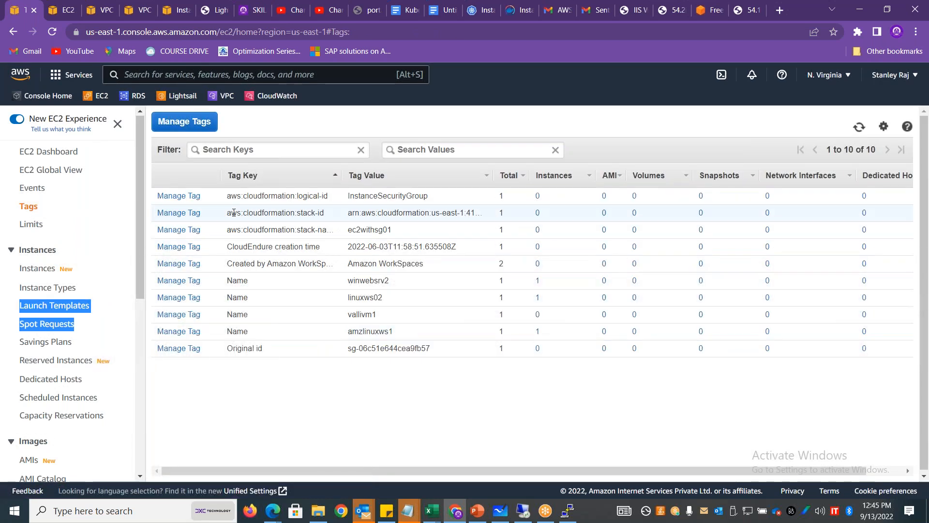
pyautogui.doubleClick(383, 298)
pyautogui.moveTo(346, 296); pyautogui.dragTo(400, 211)
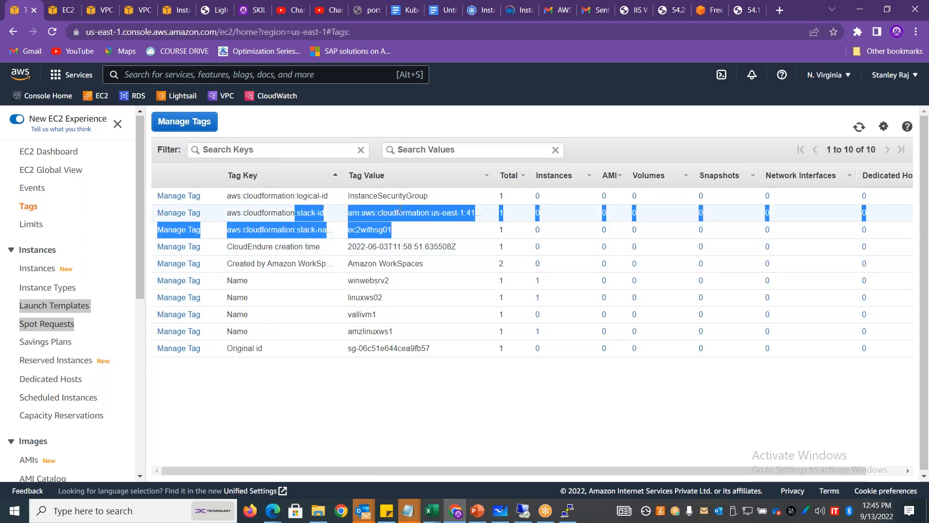
# Select the winwebsrv2 instance in the instances list and display its tags in an enlarged details pane
pyautogui.click(24, 268)
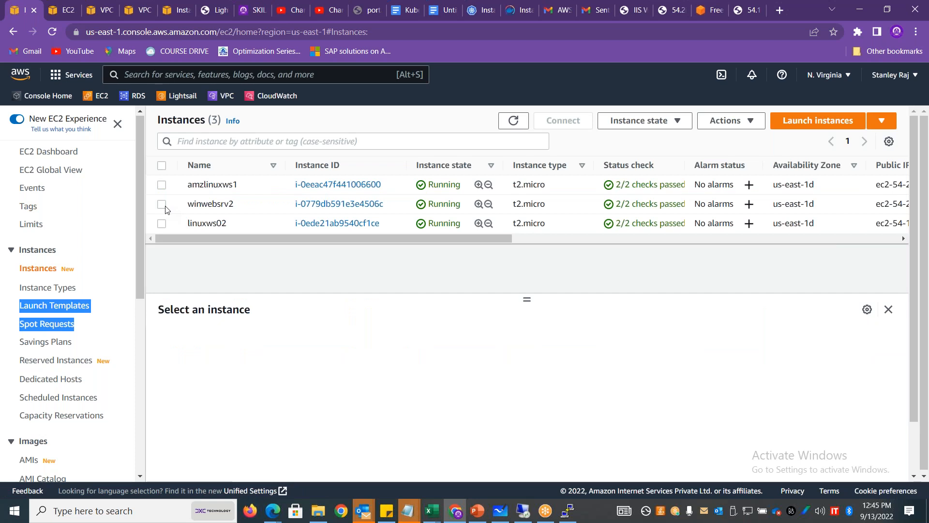
pyautogui.click(162, 204)
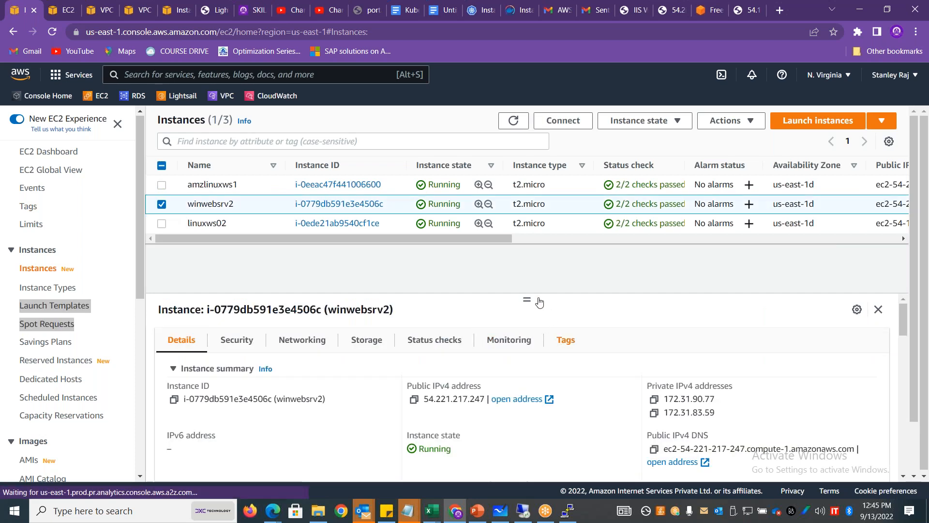
pyautogui.moveTo(539, 302); pyautogui.dragTo(527, 259)
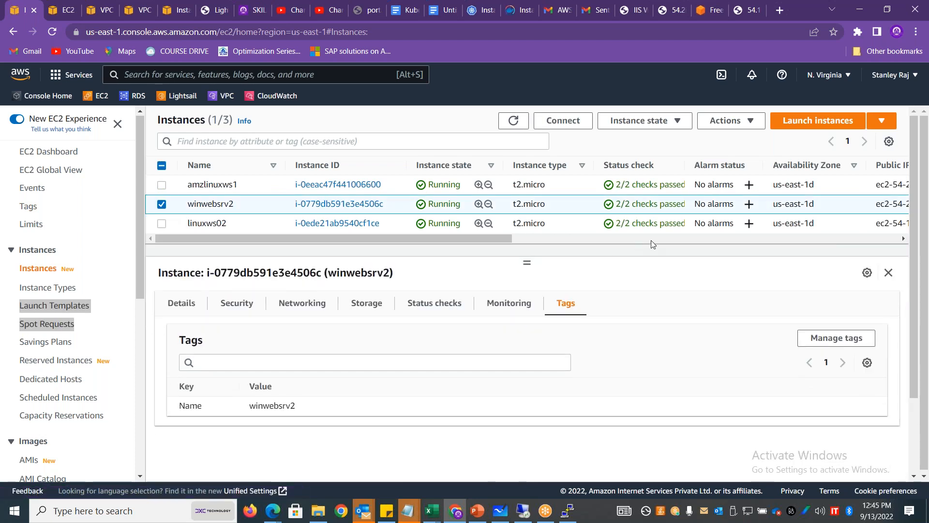
pyautogui.moveTo(316, 405); pyautogui.dragTo(180, 400)
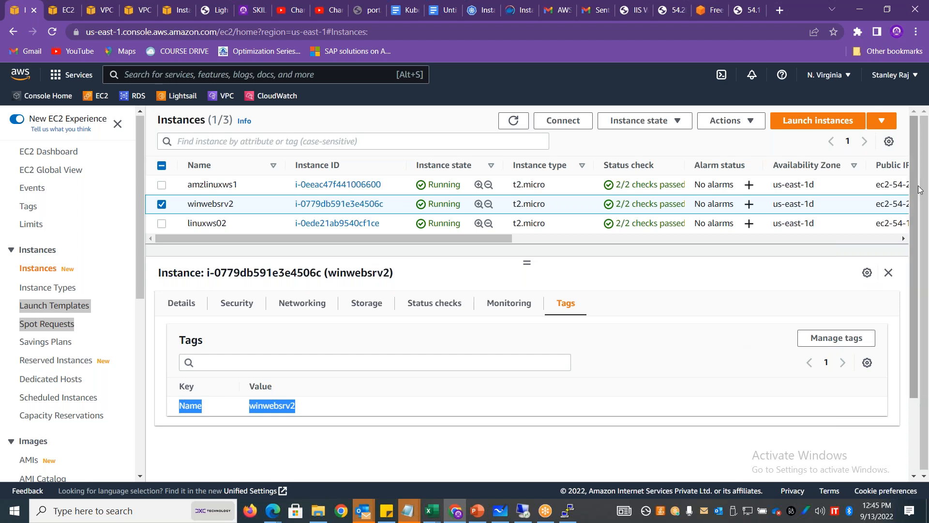
pyautogui.moveTo(917, 189); pyautogui.dragTo(925, 240)
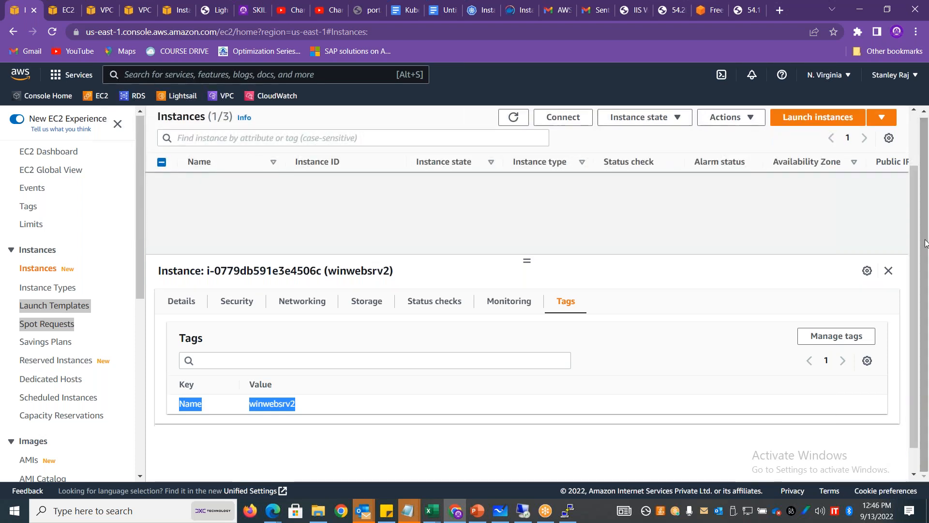
# Open tag management for winwebsrv2 and add a tag with key Application and value XYZ
pyautogui.click(836, 336)
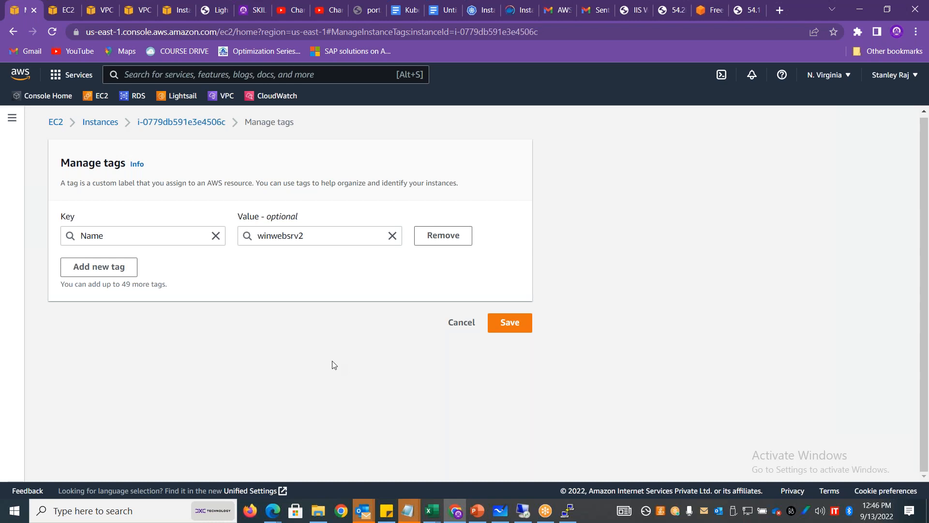
pyautogui.click(118, 271)
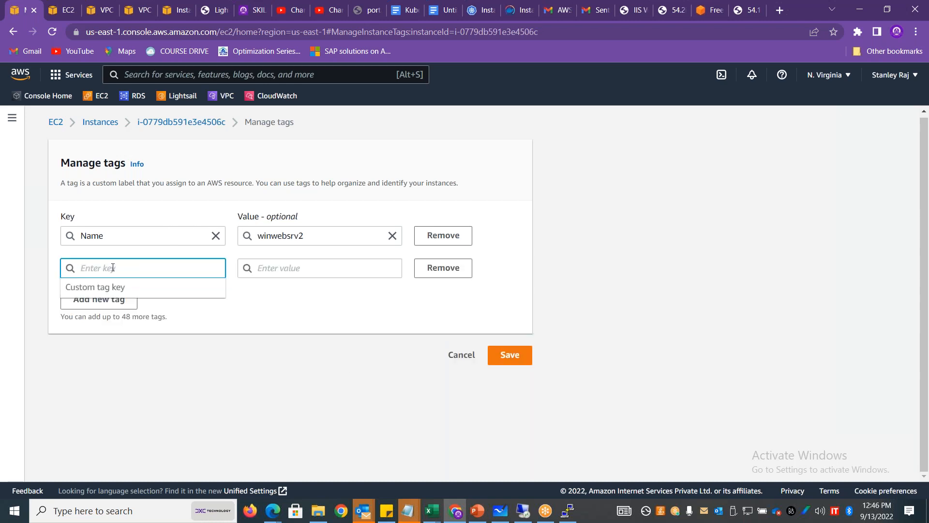
pyautogui.write('Application')
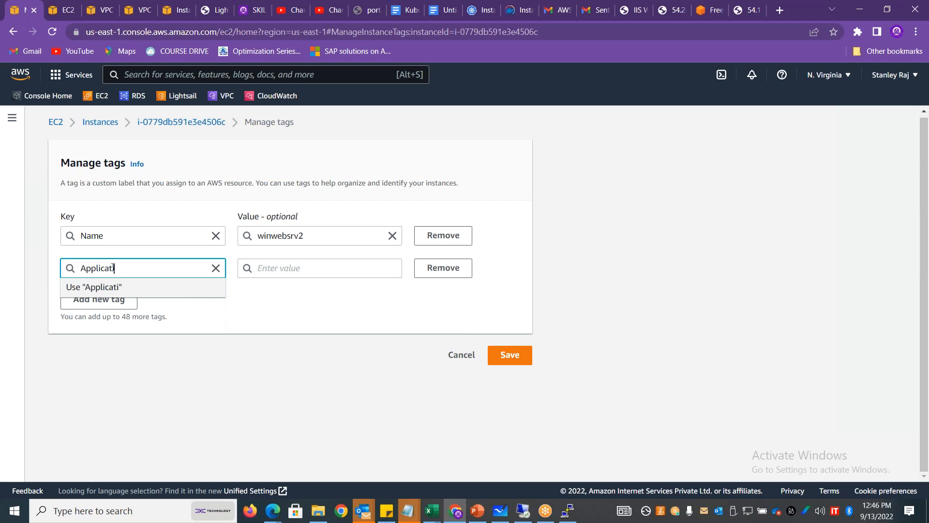
pyautogui.press('Tab')
pyautogui.write('XYZ')
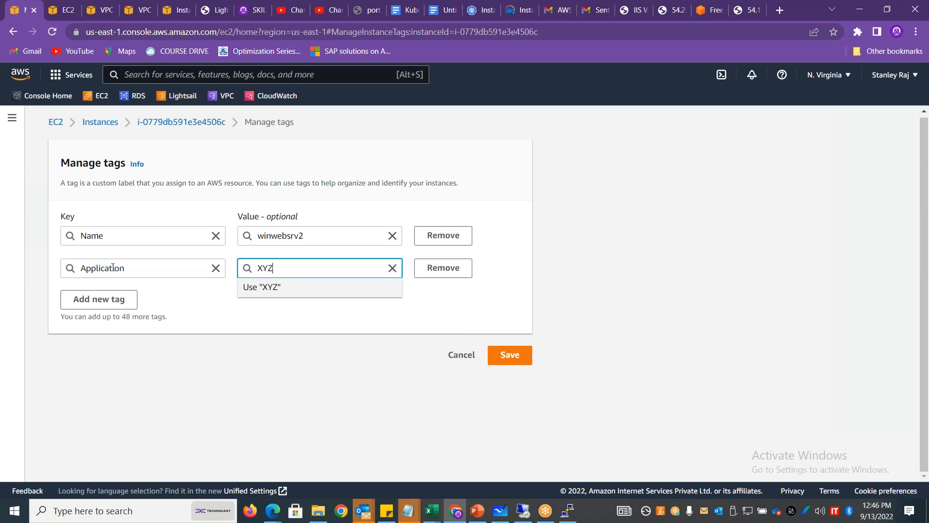
# Add another tag with key ServerRole and value WebServer
pyautogui.click(93, 296)
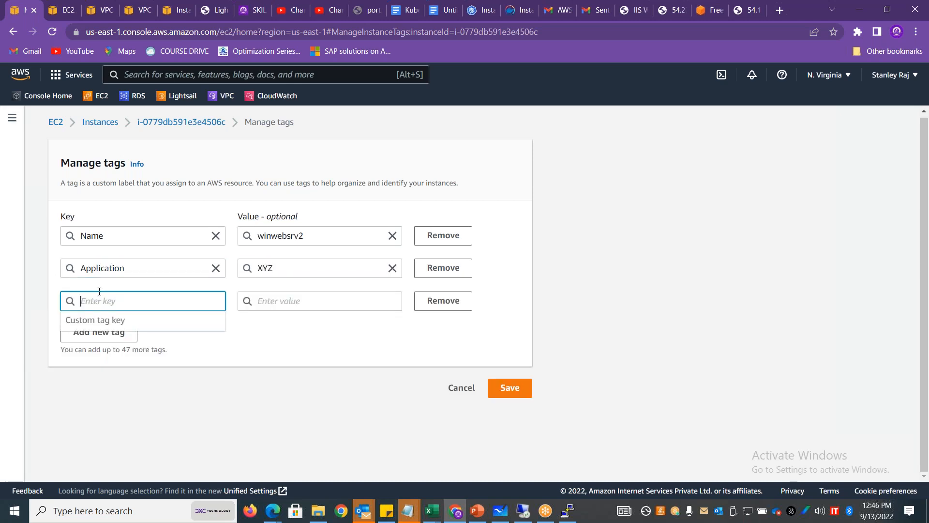
pyautogui.write('SErve')
pyautogui.press('BackSpace')
pyautogui.press('BackSpace')
pyautogui.press('BackSpace')
pyautogui.press('BackSpace')
pyautogui.write('erV')
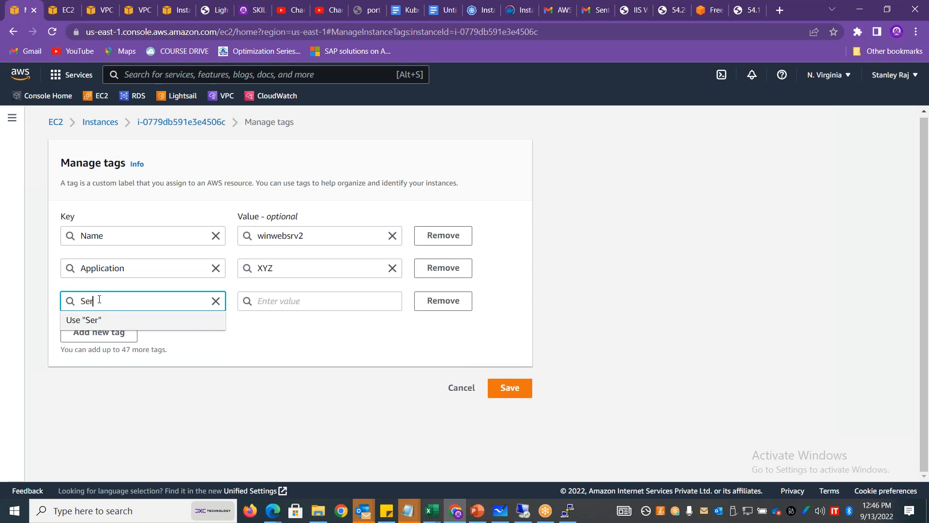
pyautogui.press('BackSpace')
pyautogui.write('verRole')
pyautogui.press('Tab')
pyautogui.write('WebSErver')
pyautogui.press('BackSpace')
pyautogui.press('BackSpace')
pyautogui.press('BackSpace')
pyautogui.press('BackSpace')
pyautogui.press('BackSpace')
pyautogui.write('erver')
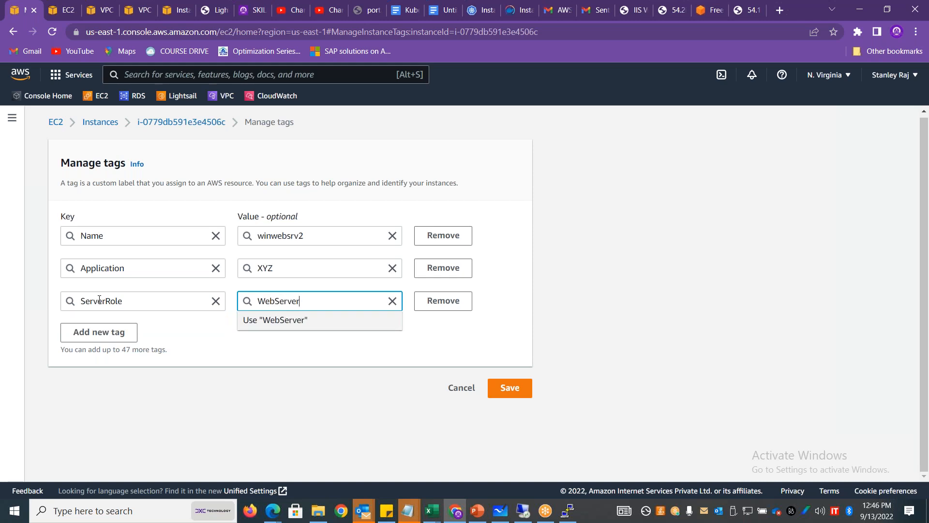
# Add a further tag with key Department and value Finance
pyautogui.click(86, 332)
pyautogui.write('Department')
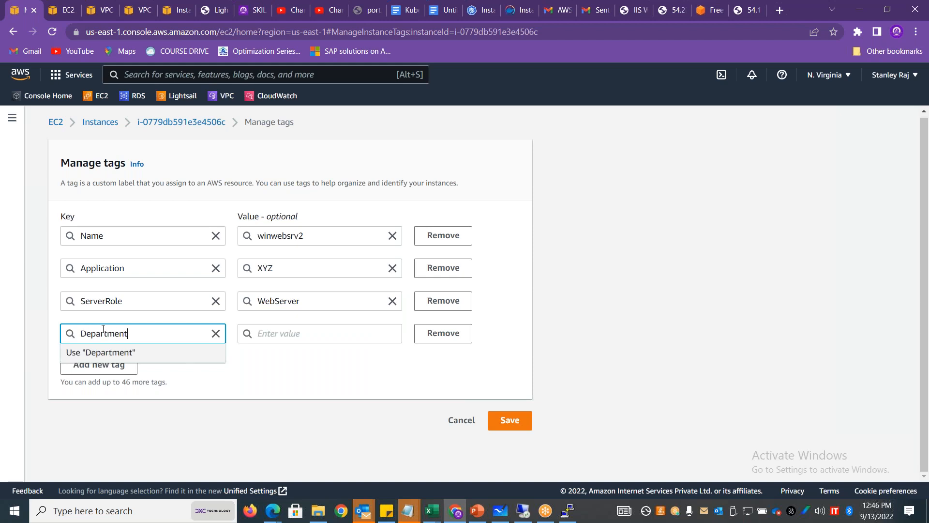
pyautogui.press('Tab')
pyautogui.write('Finance')
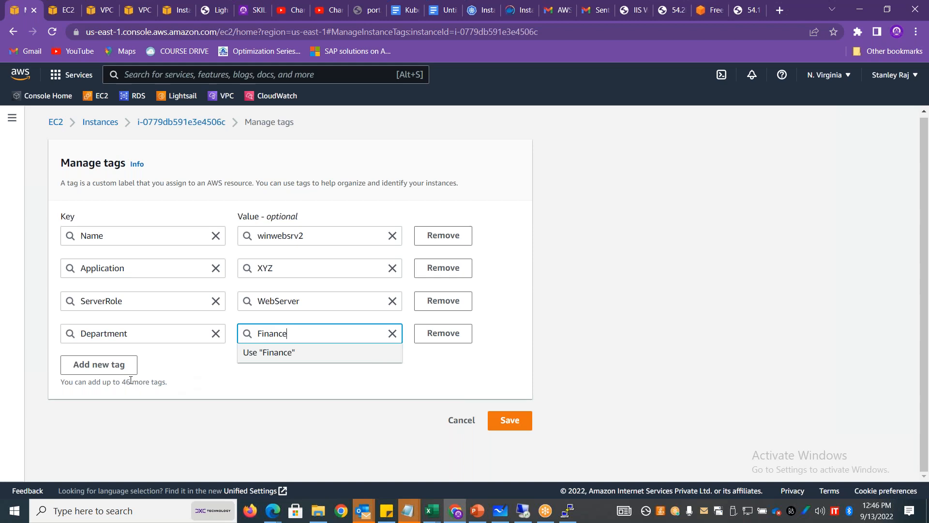
# Add a fifth tag with key CostID and value 123-456 to winwebsrv2, and save all the tag changes
pyautogui.moveTo(169, 386); pyautogui.dragTo(122, 390)
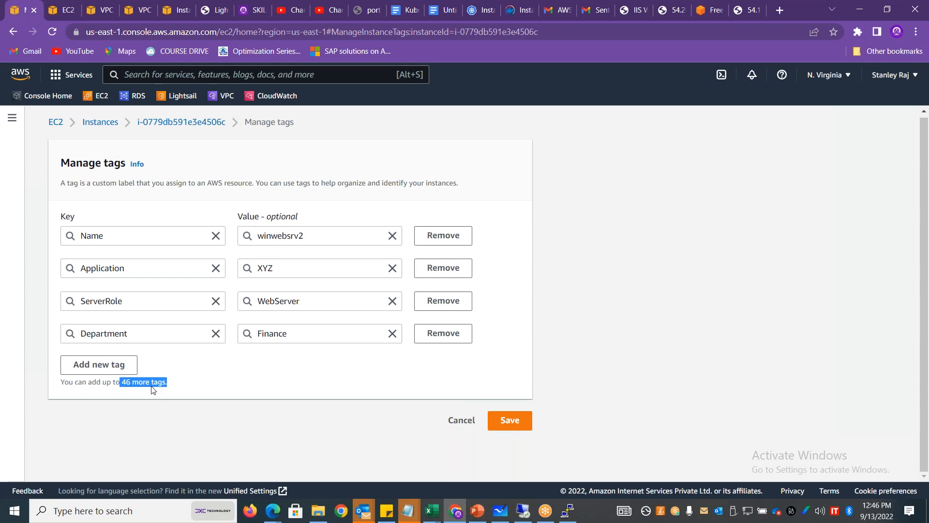
pyautogui.click(120, 364)
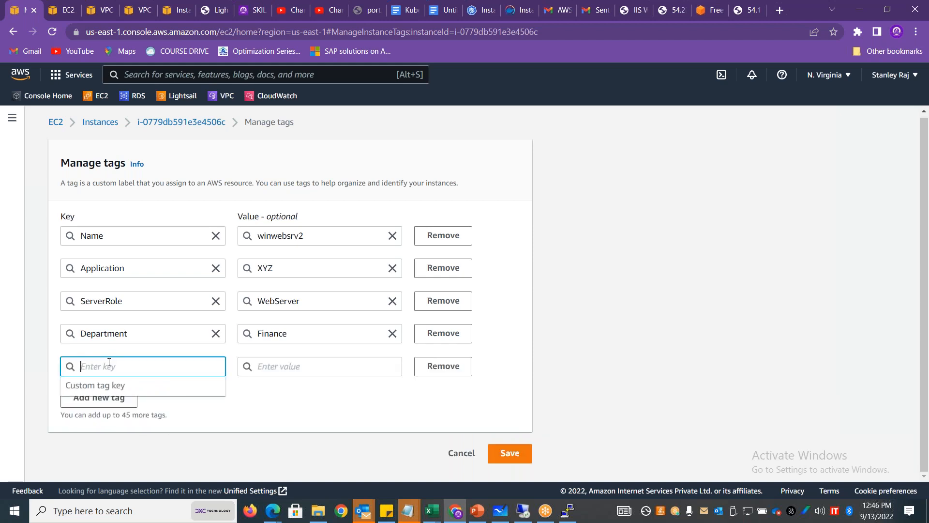
pyautogui.write('Cost')
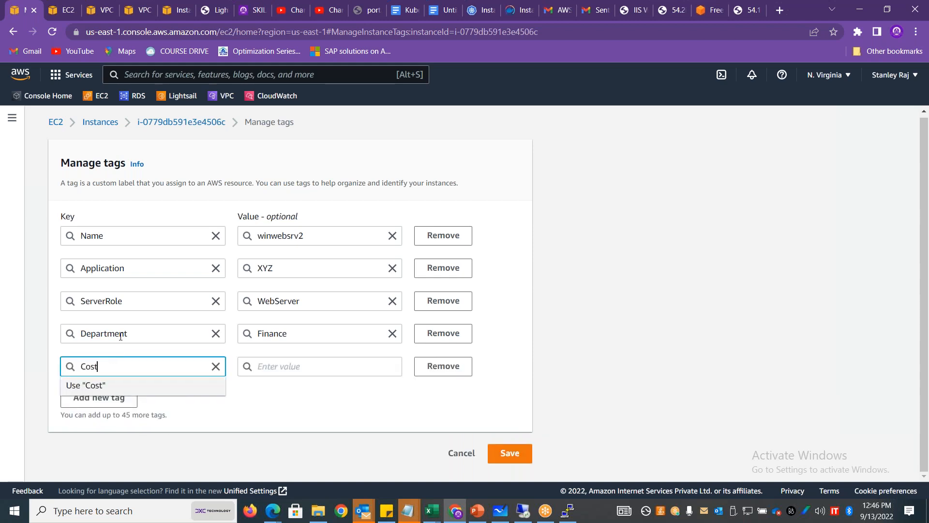
pyautogui.write('ID')
pyautogui.press('Tab')
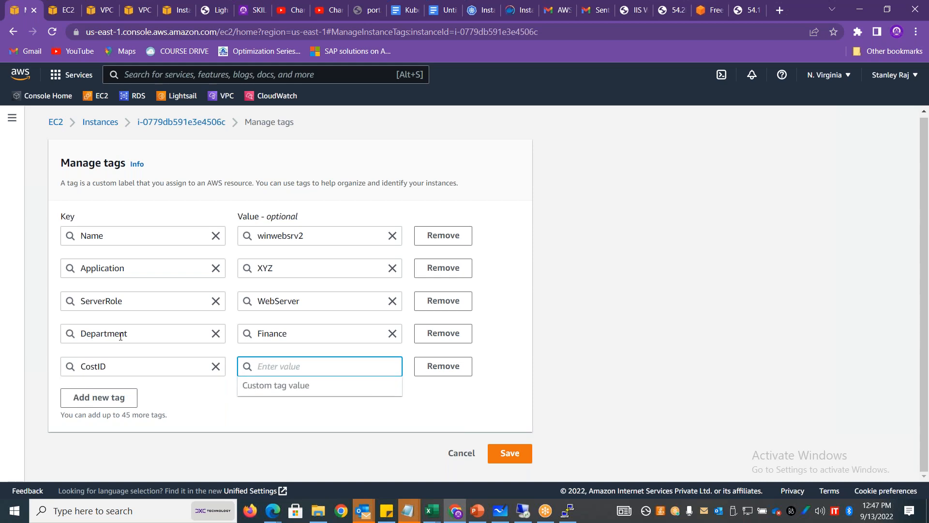
pyautogui.write('12-45')
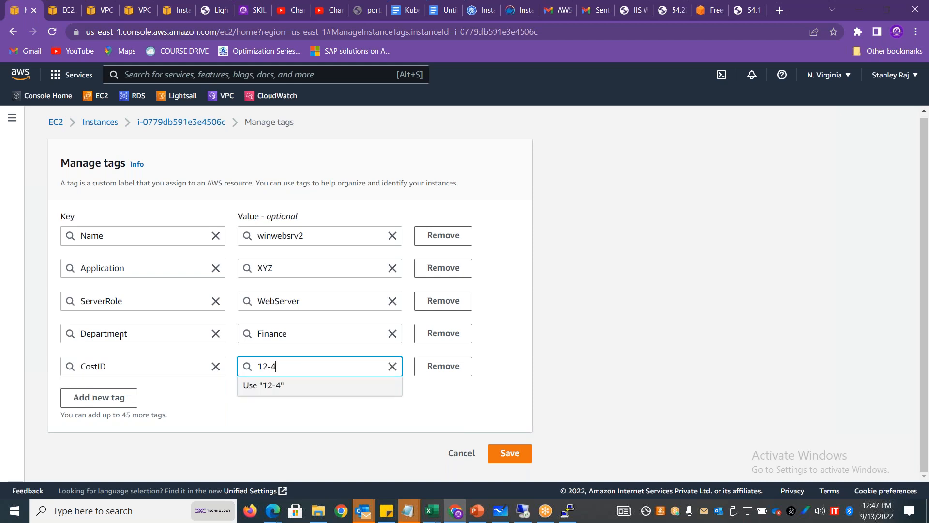
pyautogui.press('BackSpace')
pyautogui.press('BackSpace')
pyautogui.press('BackSpace')
pyautogui.write('3-455')
pyautogui.press('BackSpace')
pyautogui.write('6')
pyautogui.click(509, 454)
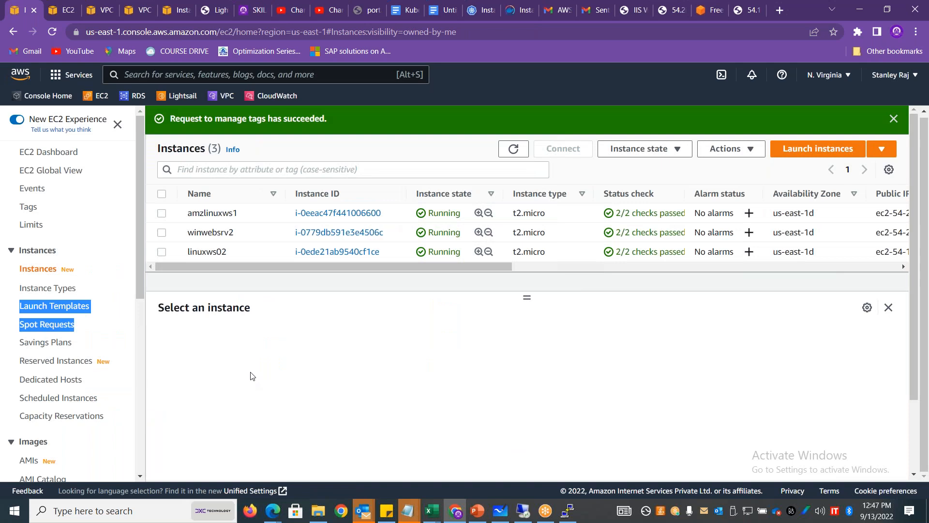
# Switch to the Book6 workbook in Excel and add a new sheet at the end named Tagging
pyautogui.hotkey('alt', 'Tab')
pyautogui.hotkey('alt', 'Tab')
pyautogui.hotkey('alt', 'Tab')
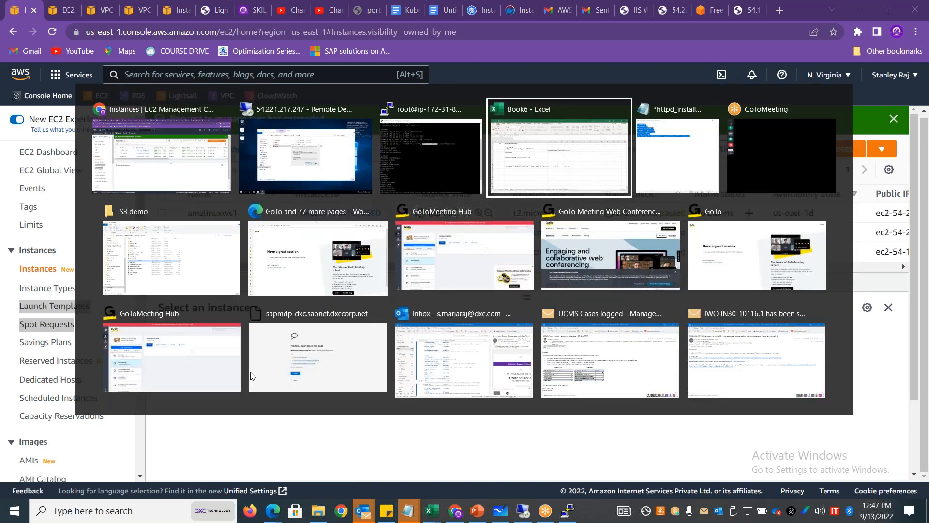
pyautogui.click(29, 479)
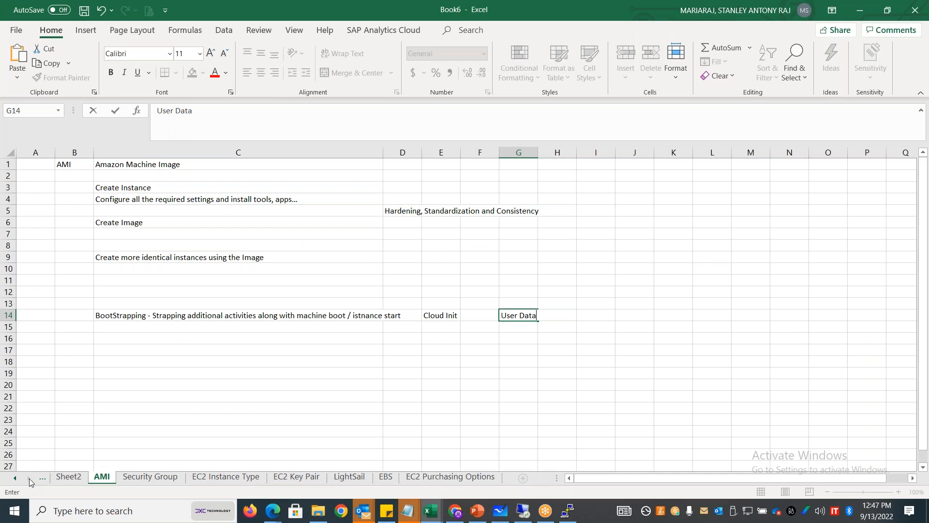
pyautogui.click(479, 478)
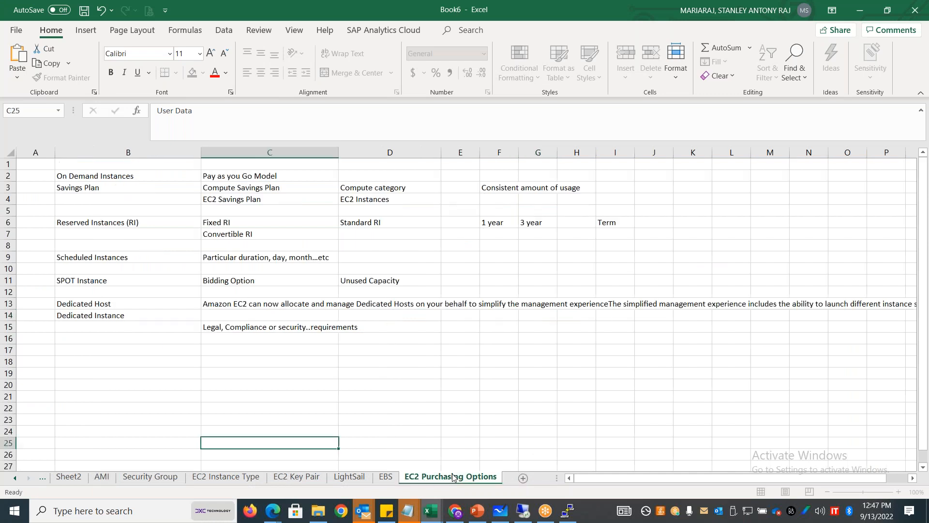
pyautogui.click(536, 478)
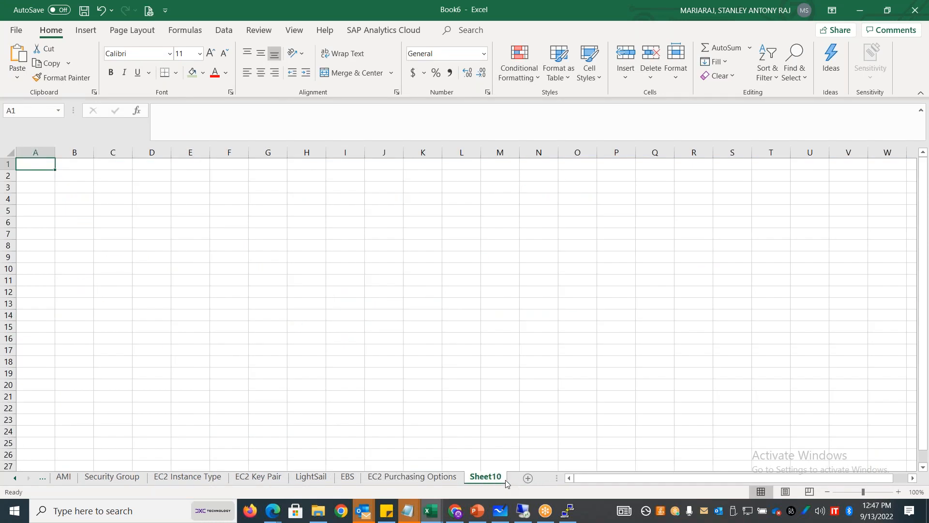
pyautogui.doubleClick(486, 477)
pyautogui.write('Ta')
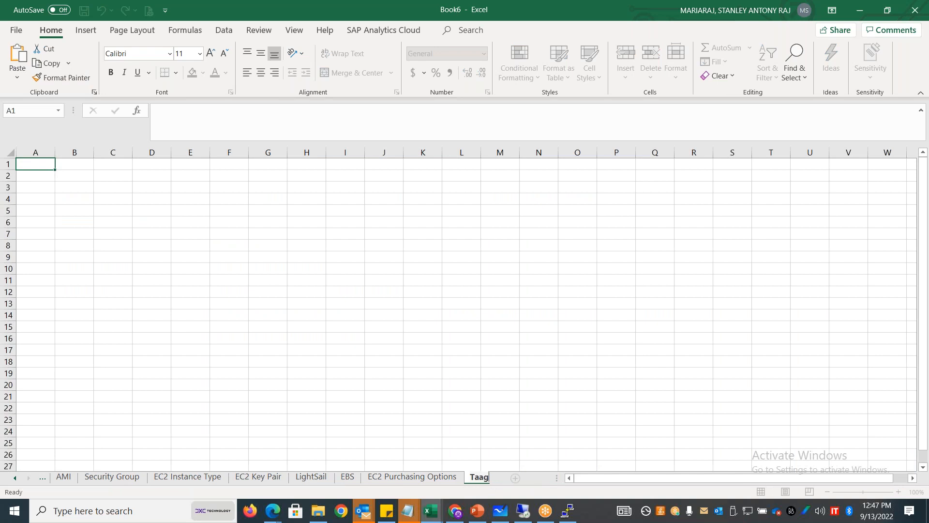
pyautogui.write('gging')
# Enter Tag in B1, Identification in C1 and the note "Add up to 50 tags per resource" in C2
pyautogui.click(75, 165)
pyautogui.write('Tag')
pyautogui.press('Tab')
pyautogui.write('Identifi')
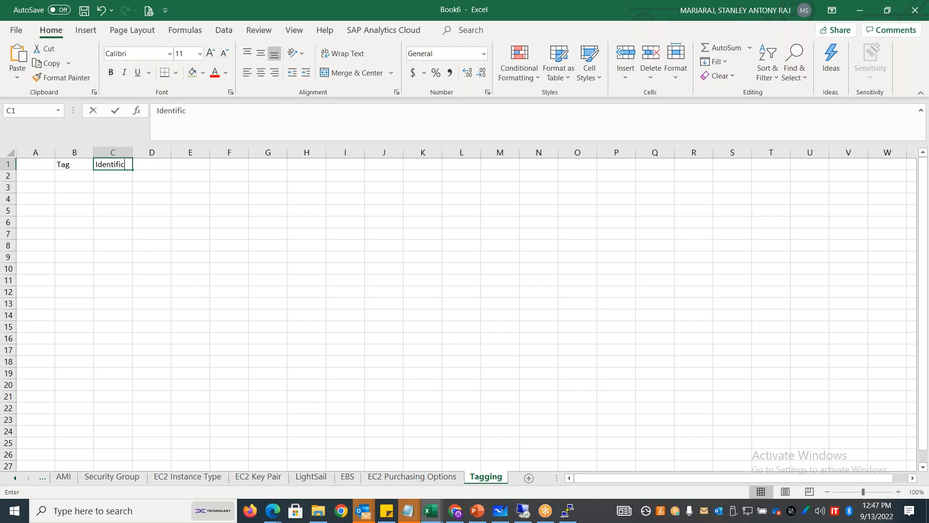
pyautogui.write('cation')
pyautogui.press('Return')
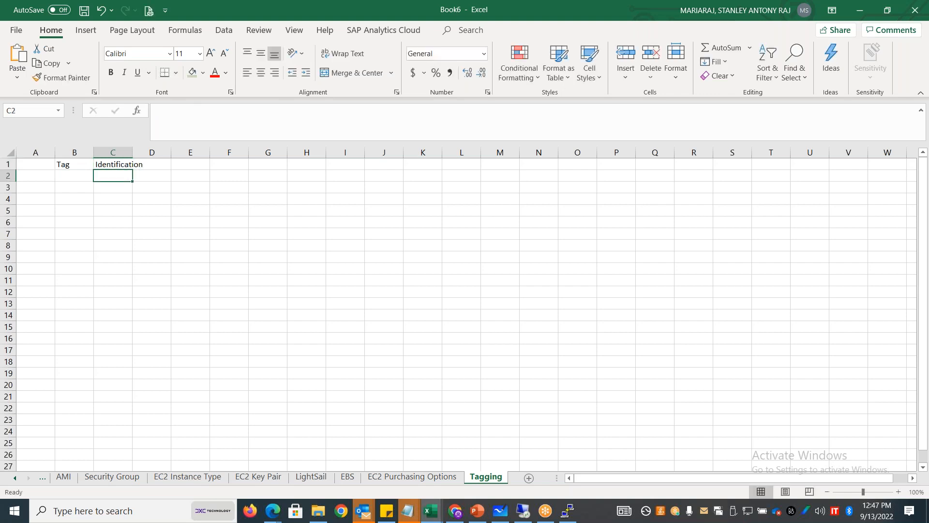
pyautogui.write('Add up to 50 tags per resource')
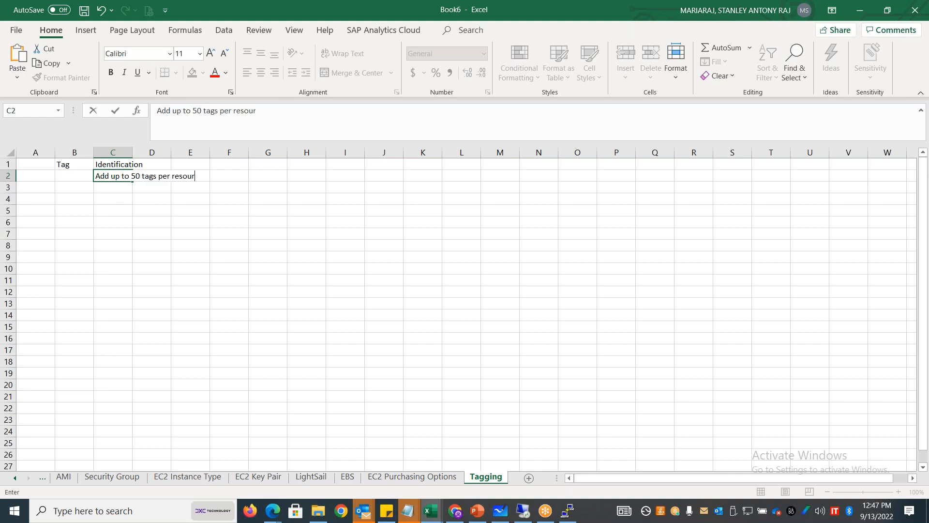
pyautogui.press('Return')
# Enter the table headings KEY in C4 and VALUE in D4
pyautogui.press('Return')
pyautogui.write('KEY')
pyautogui.press('Tab')
pyautogui.write('VALUE')
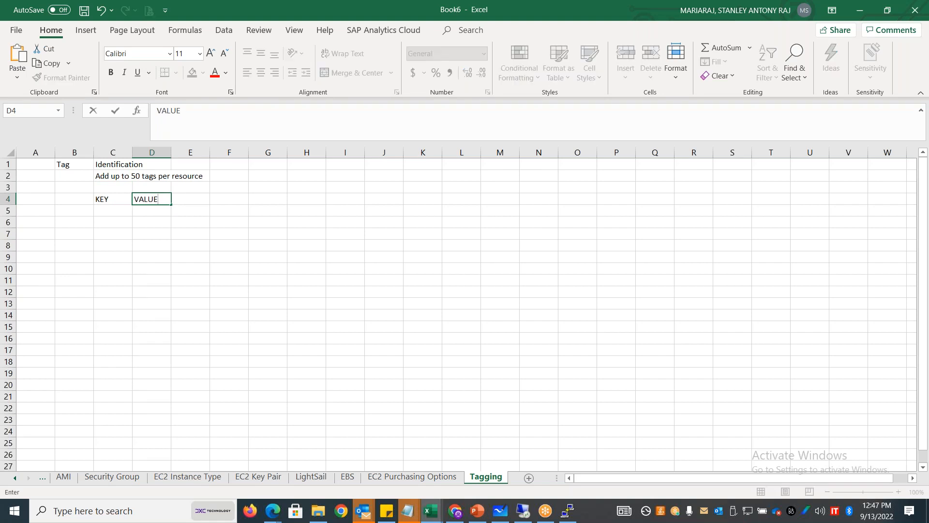
# Widen column C and list the keys Name, Department, Application Name, SErverROle and Location in C6:C10
pyautogui.click(124, 222)
pyautogui.moveTo(132, 153); pyautogui.dragTo(235, 153)
pyautogui.write('Name')
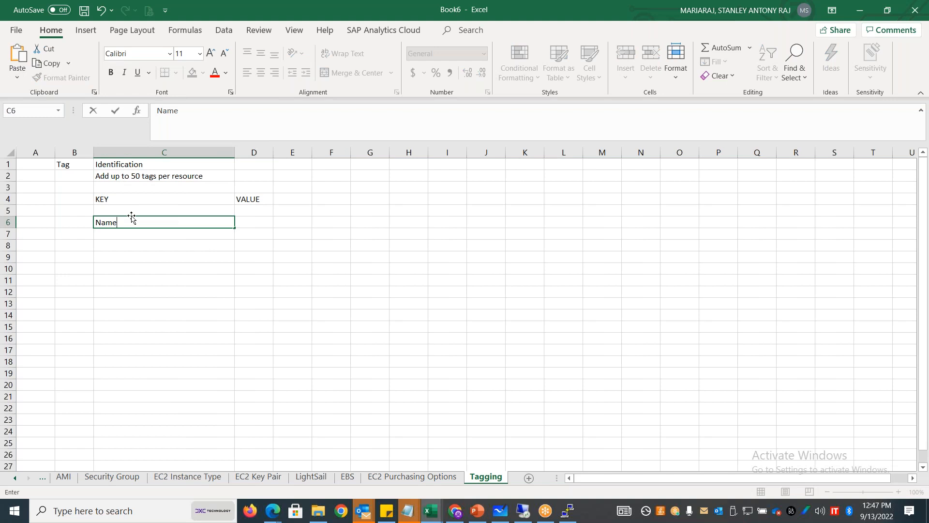
pyautogui.press('Return')
pyautogui.write('Departmene')
pyautogui.press('Return')
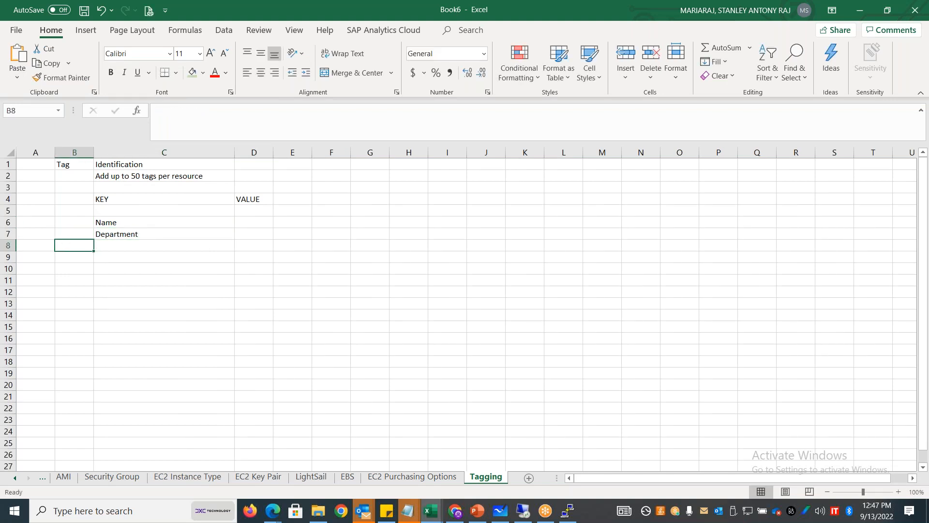
pyautogui.write('Application Name')
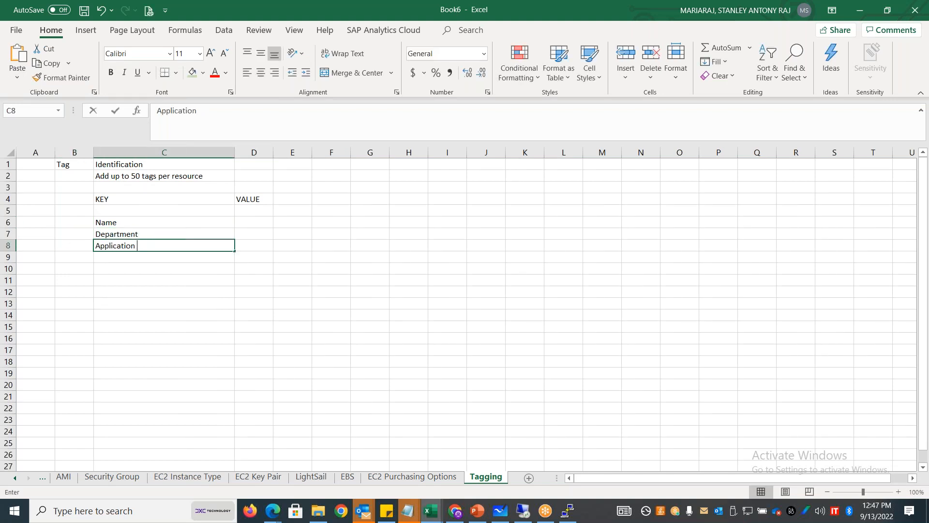
pyautogui.press('Return')
pyautogui.write('SErverROle')
pyautogui.press('Return')
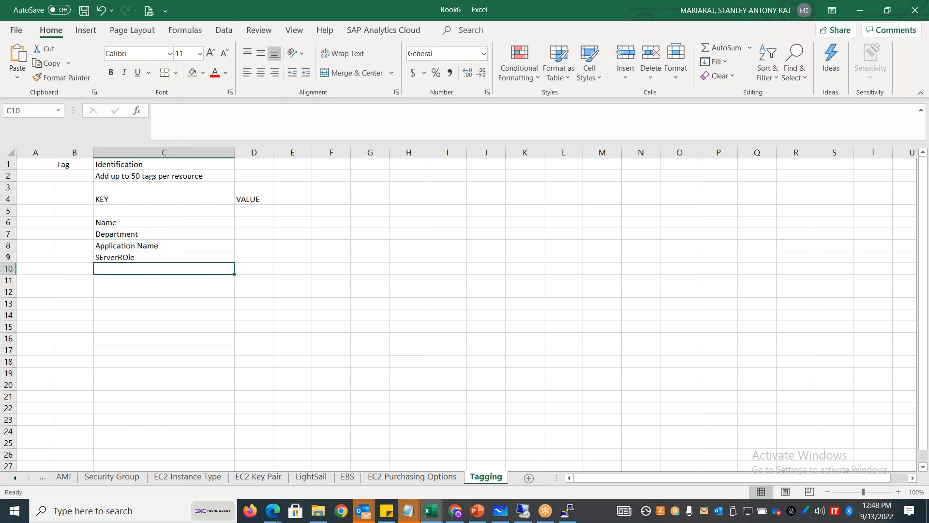
pyautogui.write('Location')
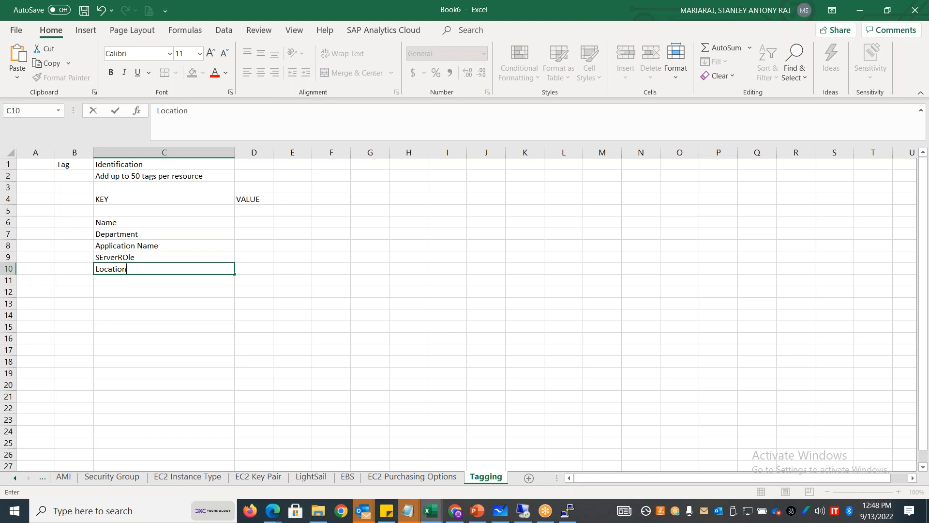
# Fill in the example values webserver1, HR, HRApp1 and App server in D6:D9
pyautogui.click(249, 221)
pyautogui.write('webserver1')
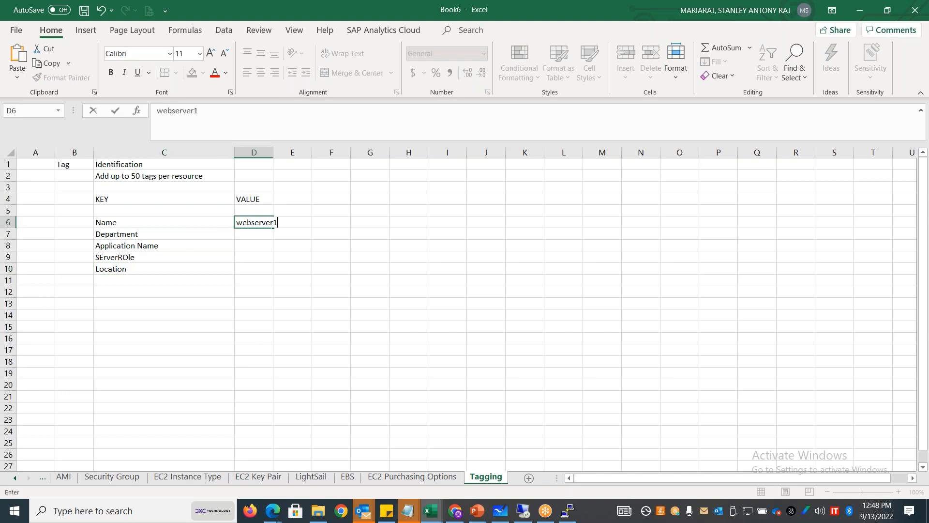
pyautogui.press('Return')
pyautogui.write('HR')
pyautogui.press('Return')
pyautogui.write('HRApp1')
pyautogui.press('Return')
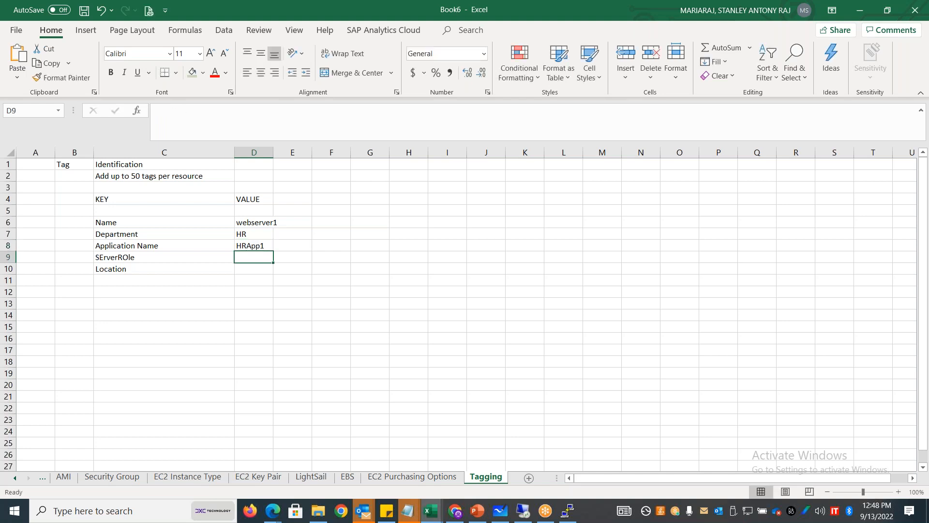
pyautogui.write('App server')
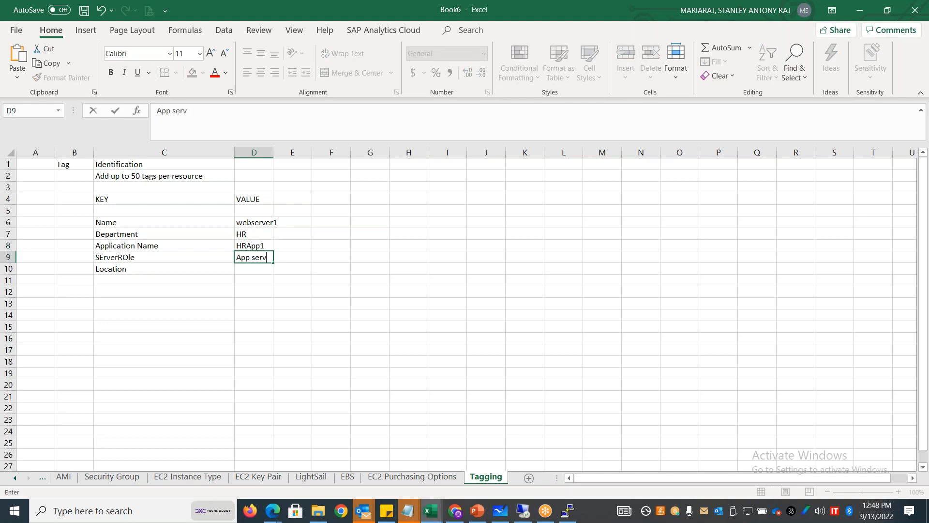
# Widen column D, and give the KEY and VALUE headings a light green fill and centered alignment
pyautogui.click(180, 302)
pyautogui.moveTo(274, 153); pyautogui.dragTo(363, 153)
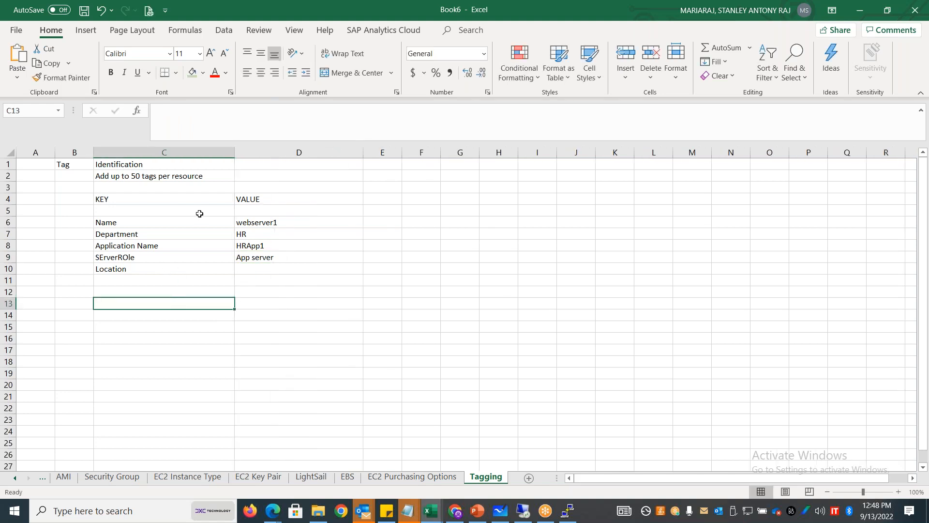
pyautogui.moveTo(178, 200); pyautogui.dragTo(270, 195)
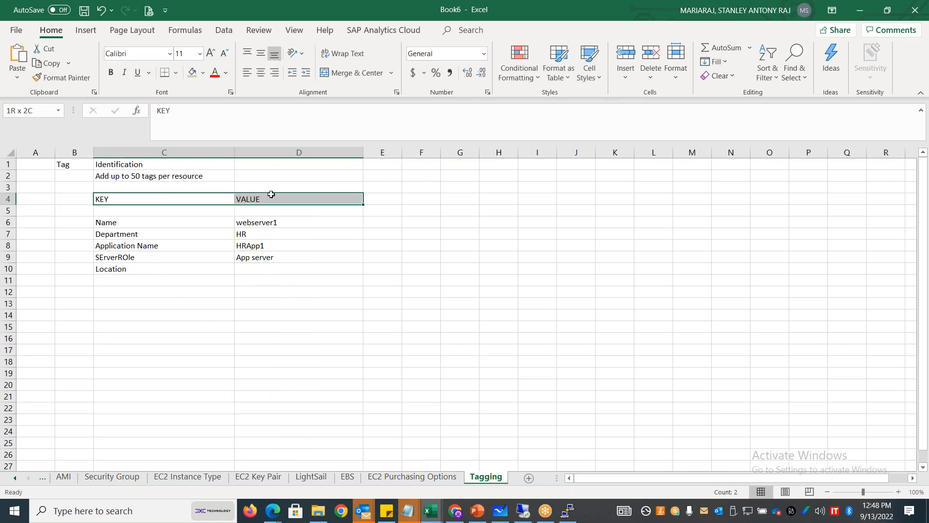
pyautogui.click(193, 72)
pyautogui.click(260, 73)
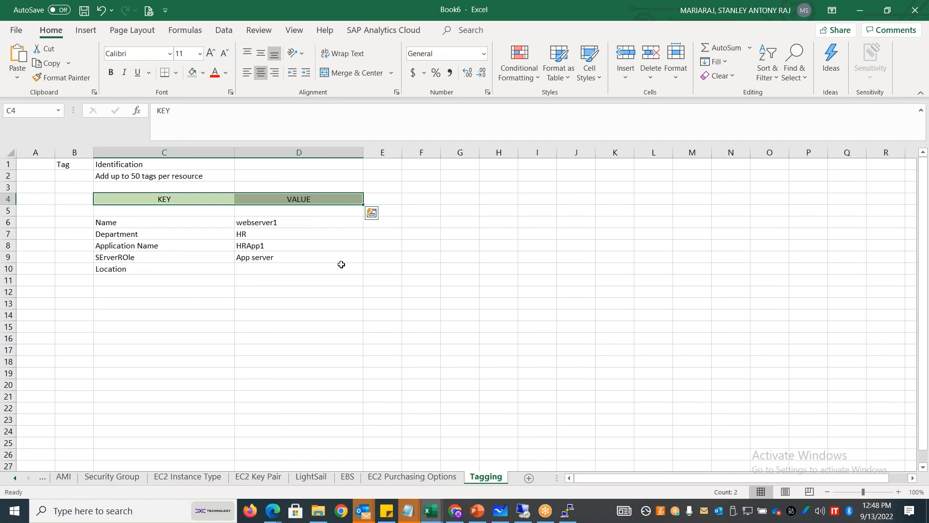
# Note the tagging benefits "Better Governance" in C17 and "Better Managmeent" in C18
pyautogui.click(144, 351)
pyautogui.write('Bette')
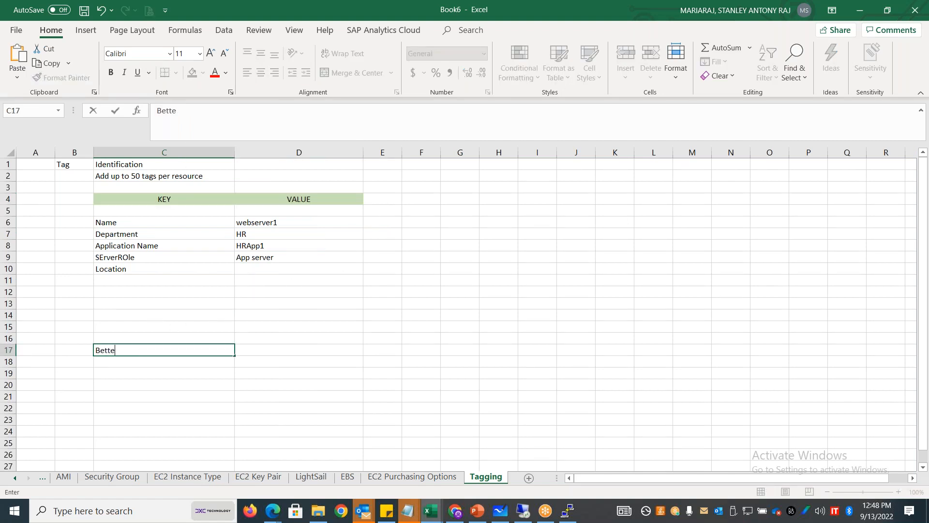
pyautogui.write('r Governance')
pyautogui.press('Return')
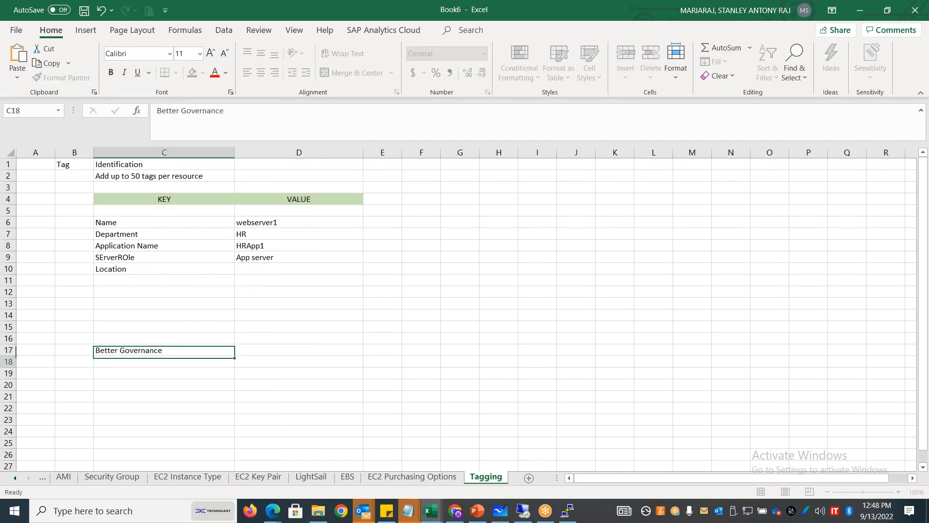
pyautogui.write('Better Managmeent')
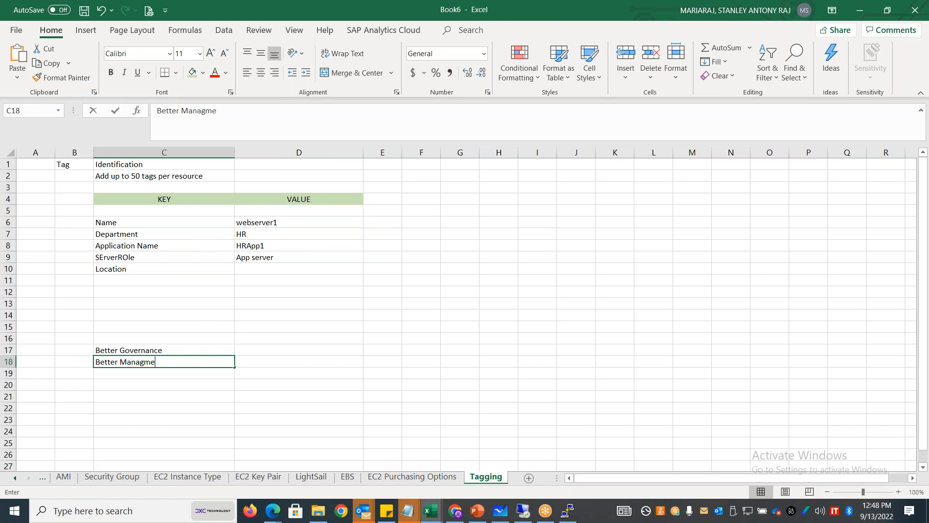
# Add the key Environment in C11 with the value Prod in D11
pyautogui.click(163, 283)
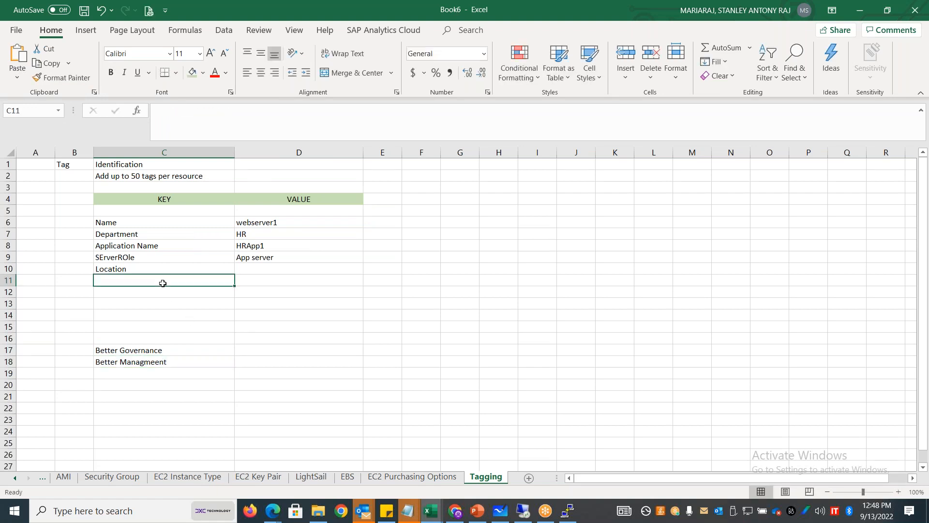
pyautogui.write('Environment')
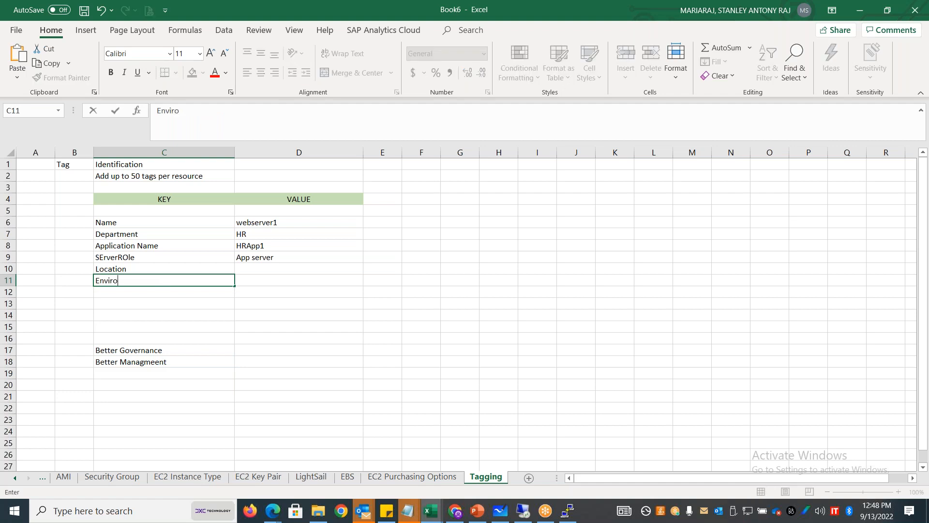
pyautogui.press('Tab')
pyautogui.write('Prod')
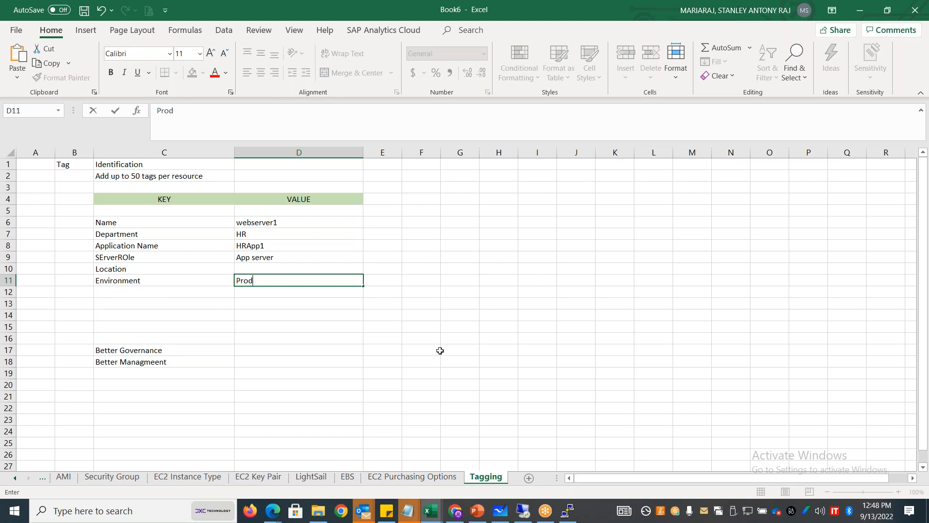
# List the tagging use cases Patching, Backup, Montioring and Billing in F19:F22
pyautogui.click(413, 372)
pyautogui.write('Patching')
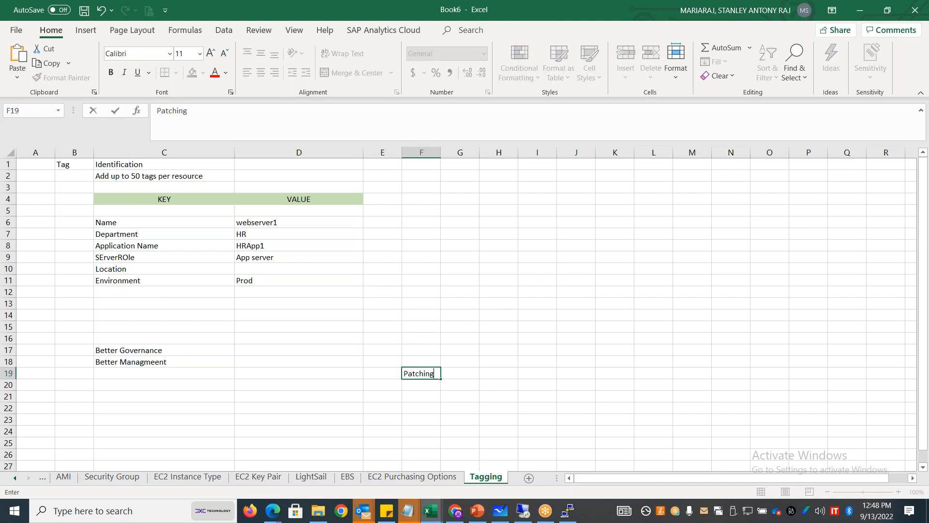
pyautogui.press('Return')
pyautogui.write('Backup')
pyautogui.press('Return')
pyautogui.write('Montioring')
pyautogui.press('Return')
pyautogui.write('Billing')
pyautogui.click(426, 375)
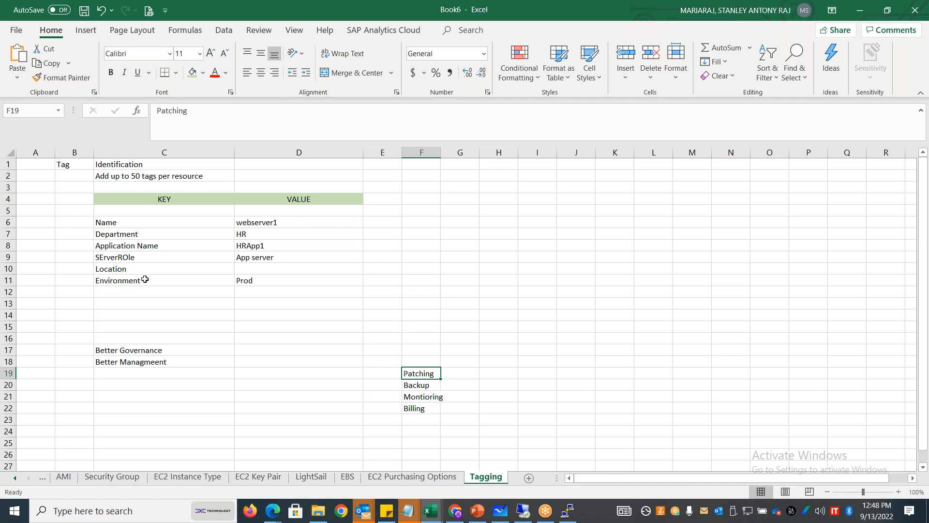
# Select the Environment key together with its Prod value in row 11
pyautogui.moveTo(124, 282); pyautogui.dragTo(263, 280)
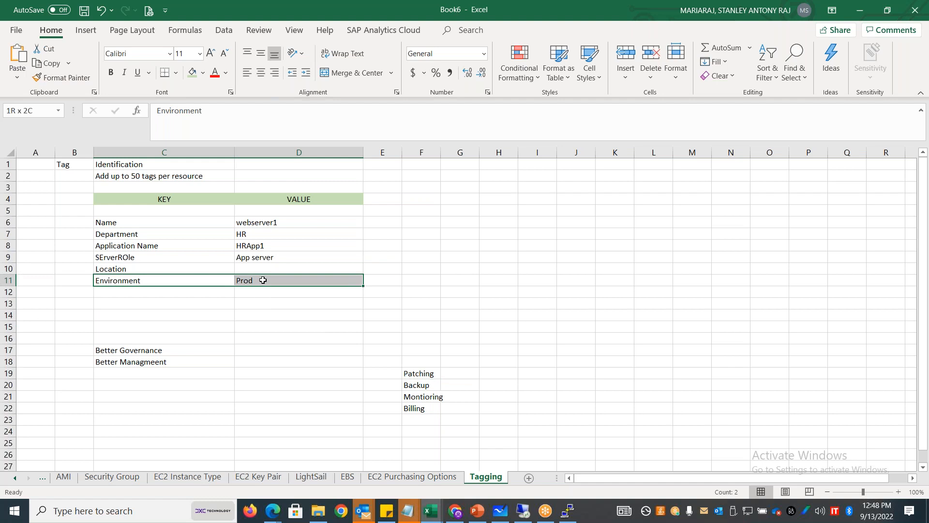
# Widen column F, which holds the list of tagging use cases
pyautogui.moveTo(263, 280); pyautogui.dragTo(263, 280)
pyautogui.moveTo(133, 225); pyautogui.dragTo(140, 303)
pyautogui.moveTo(419, 385); pyautogui.dragTo(426, 466)
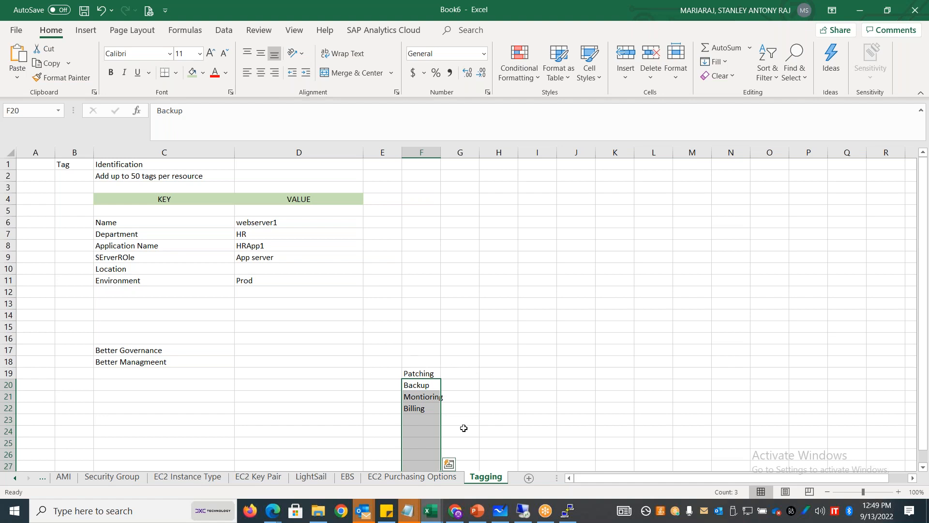
pyautogui.click(429, 397)
pyautogui.moveTo(440, 152); pyautogui.dragTo(504, 152)
# Enter DevMonitorGroup in H21, in the same row as the Montioring use case
pyautogui.click(558, 395)
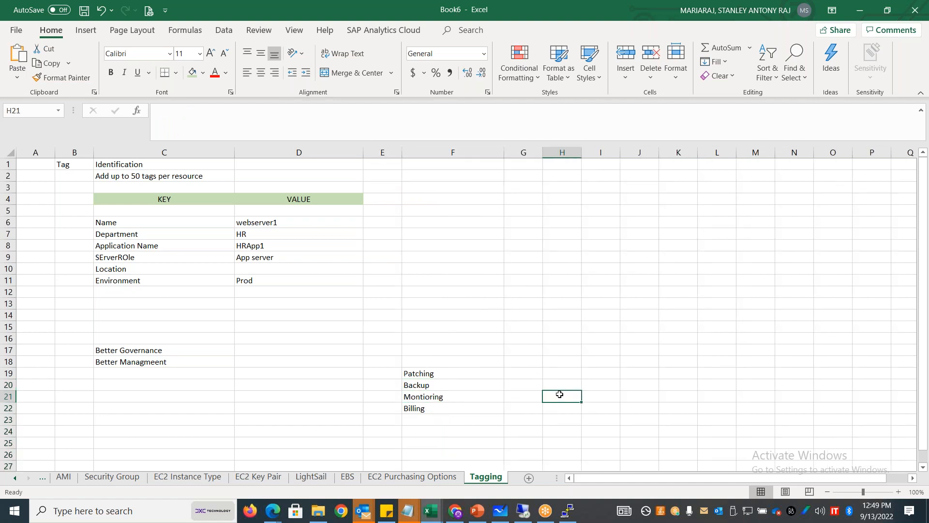
pyautogui.write('DevMonitor')
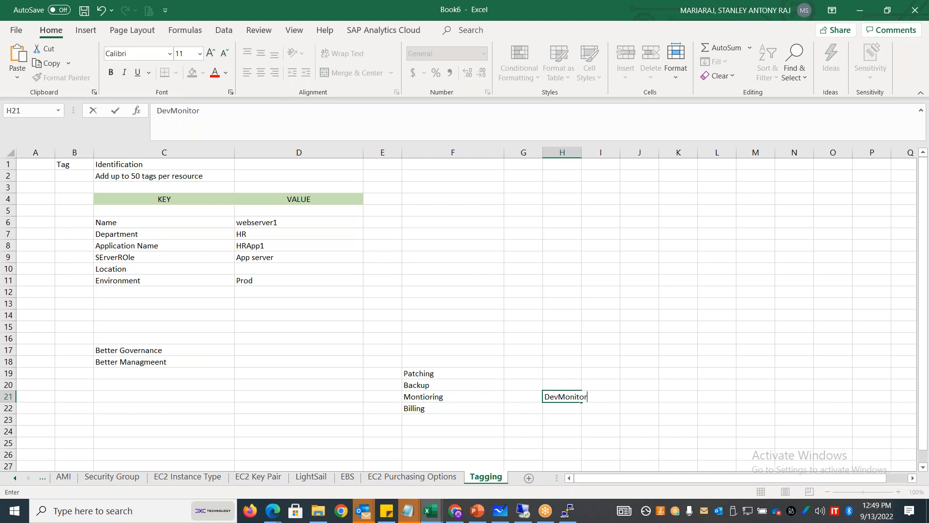
pyautogui.write('Group')
pyautogui.click(654, 404)
pyautogui.click(567, 398)
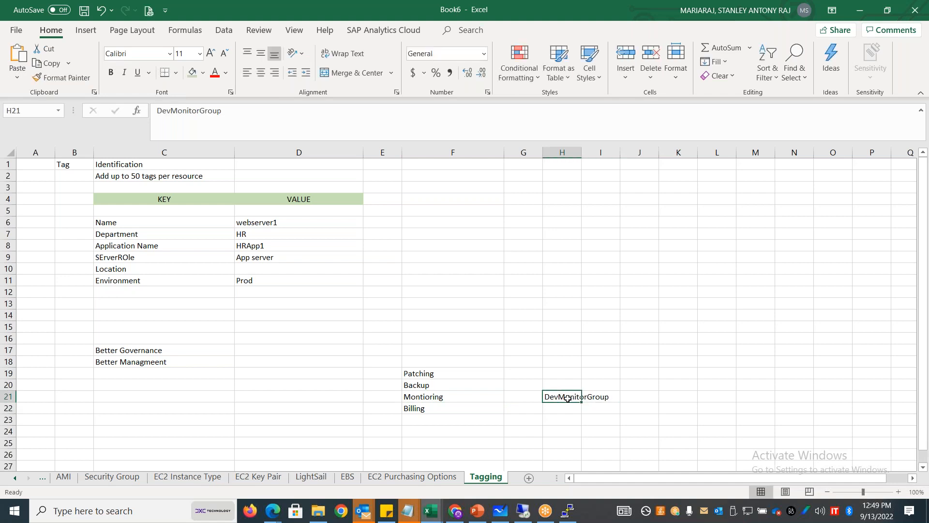
# Add the key Environment with the value Dev in row 12, and note the benefit "Better Administration" in C19
pyautogui.click(176, 292)
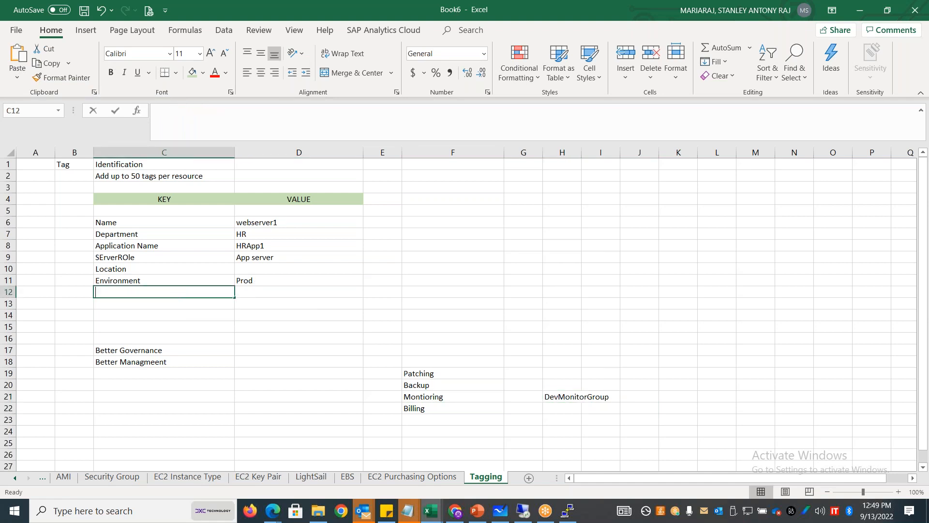
pyautogui.write('Eniron')
pyautogui.press('BackSpace')
pyautogui.write('vironment')
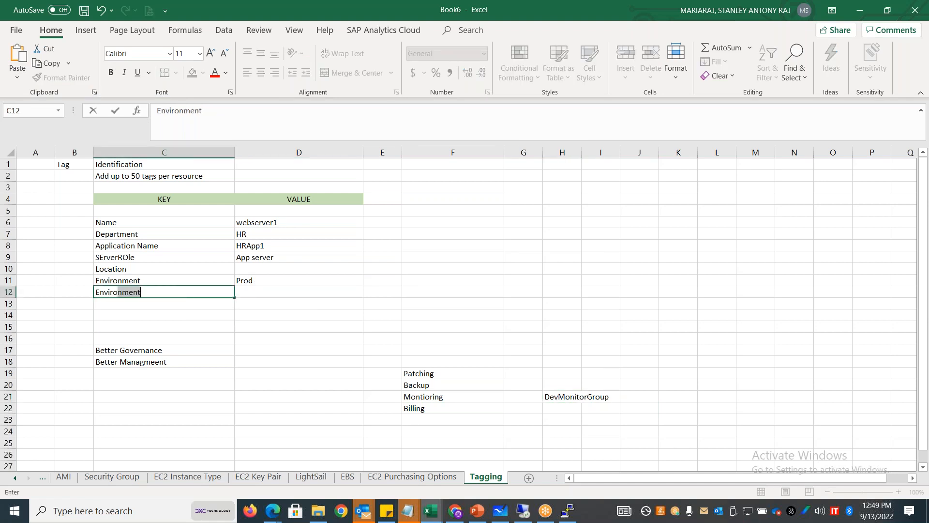
pyautogui.press('Tab')
pyautogui.write('Dev')
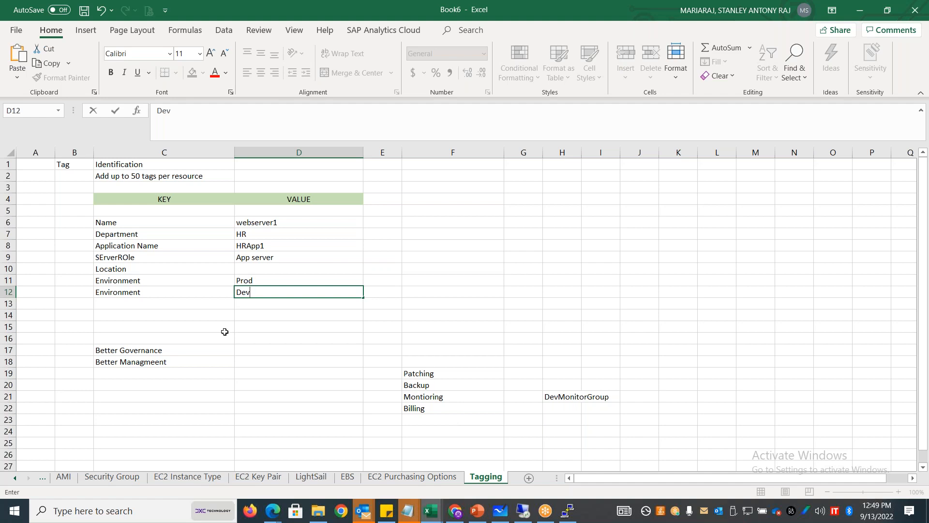
pyautogui.click(169, 372)
pyautogui.write('Better Administration')
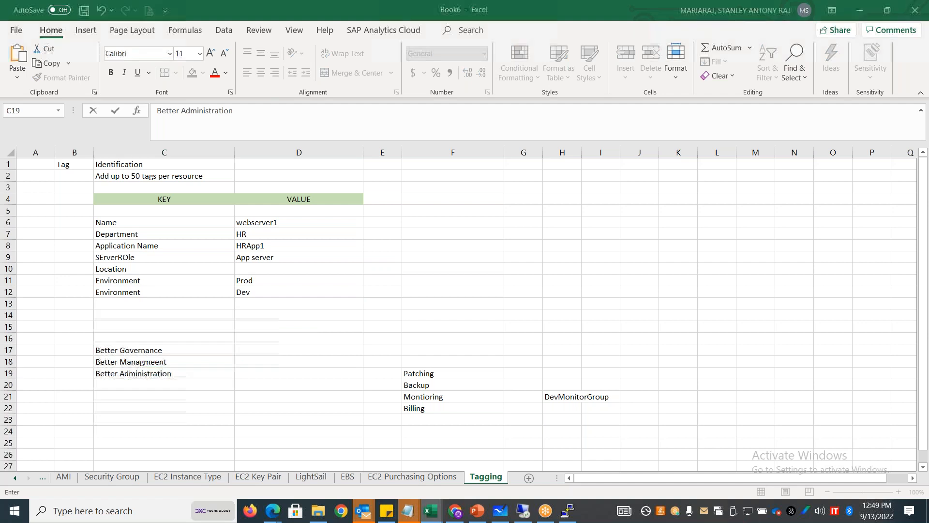
# Switch to the AWS console in Chrome and show the details of the Stan-LinuxWebServerImage AMI
pyautogui.hotkey('alt', 'Tab')
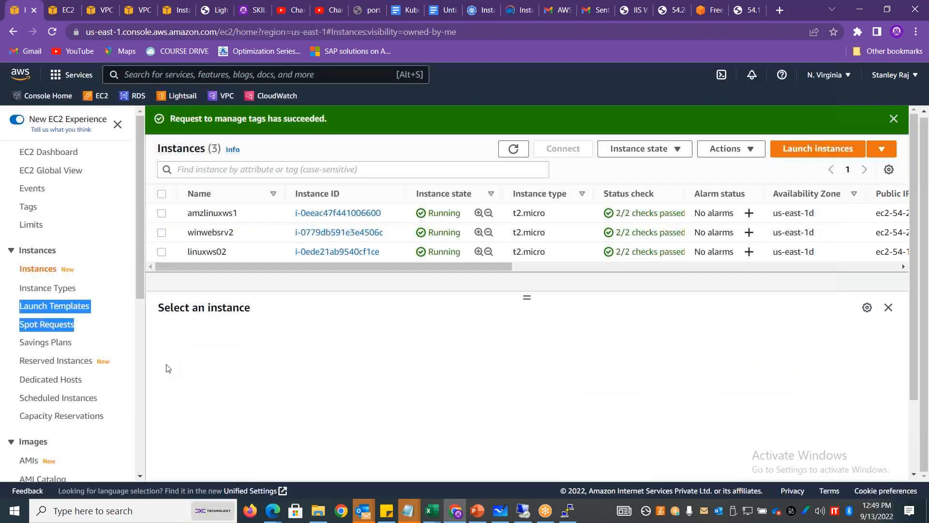
pyautogui.moveTo(141, 227); pyautogui.dragTo(140, 338)
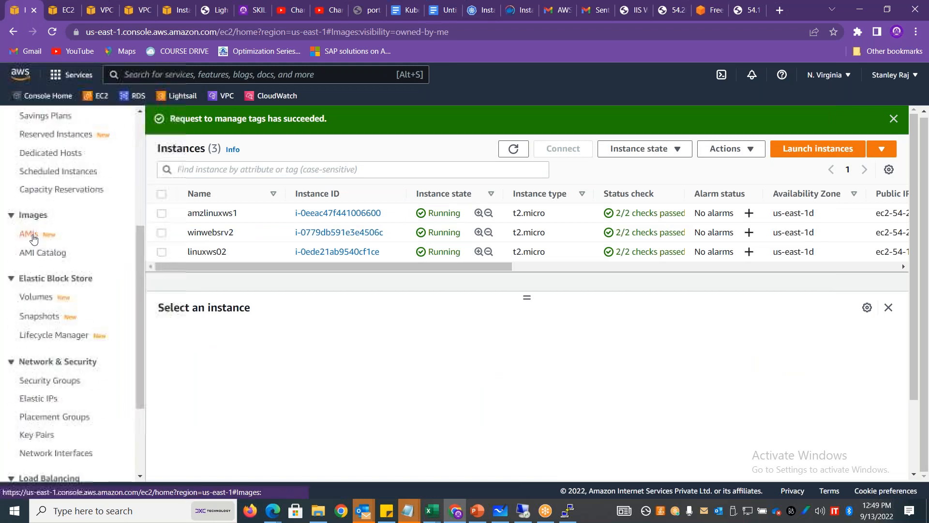
pyautogui.click(29, 234)
pyautogui.moveTo(422, 200)
pyautogui.mouseDown()
pyautogui.moveTo(498, 189)
pyautogui.moveTo(593, 192)
pyautogui.moveTo(424, 198)
pyautogui.mouseUp()
pyautogui.click(592, 182)
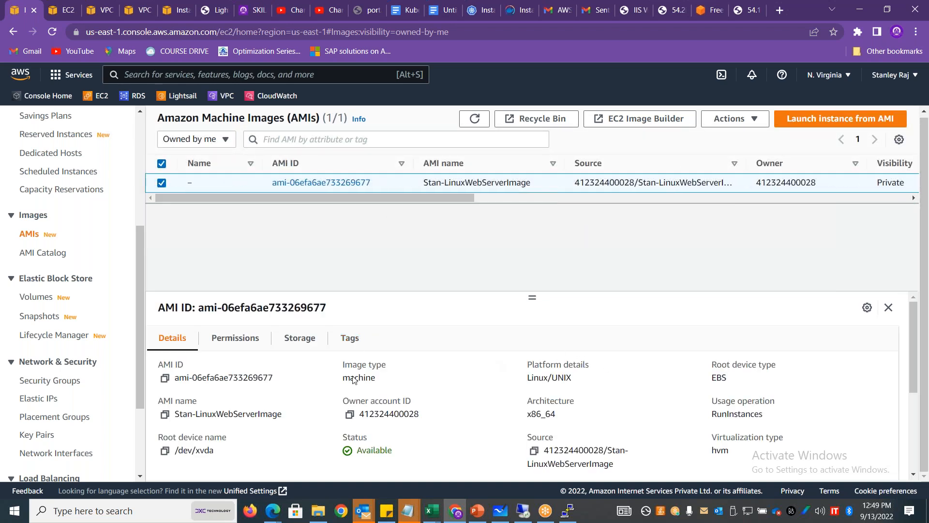
# Open the EBS snapshots list, refresh it, and widen the Description column to show the snapshot's full description
pyautogui.click(39, 317)
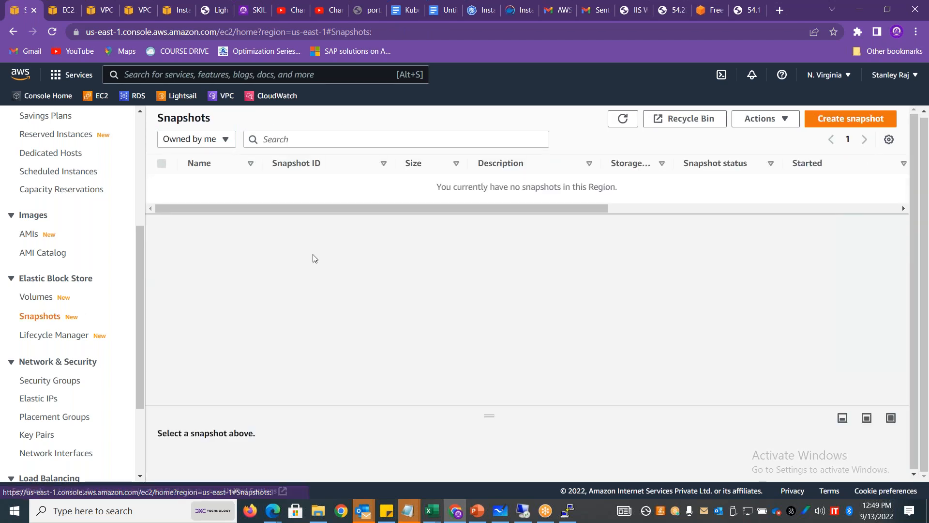
pyautogui.click(623, 118)
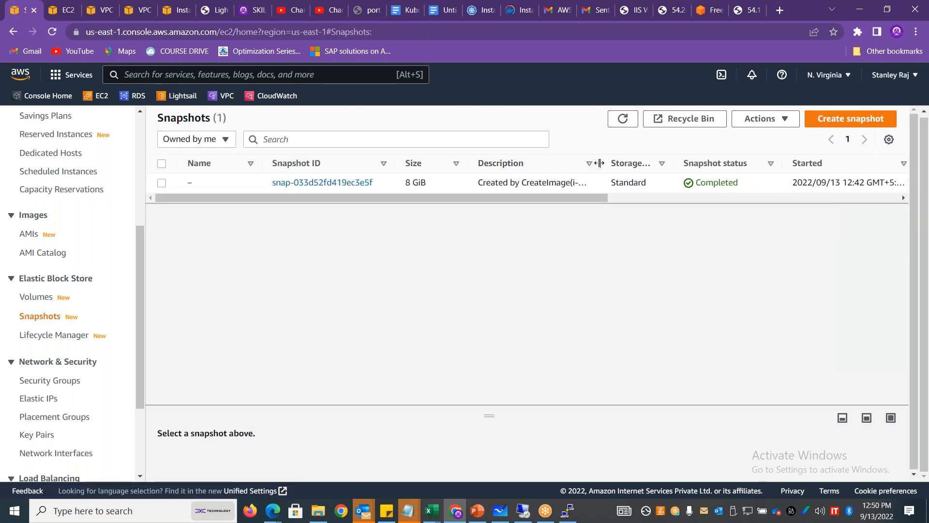
pyautogui.moveTo(599, 163); pyautogui.dragTo(669, 155)
pyautogui.moveTo(526, 182); pyautogui.dragTo(597, 182)
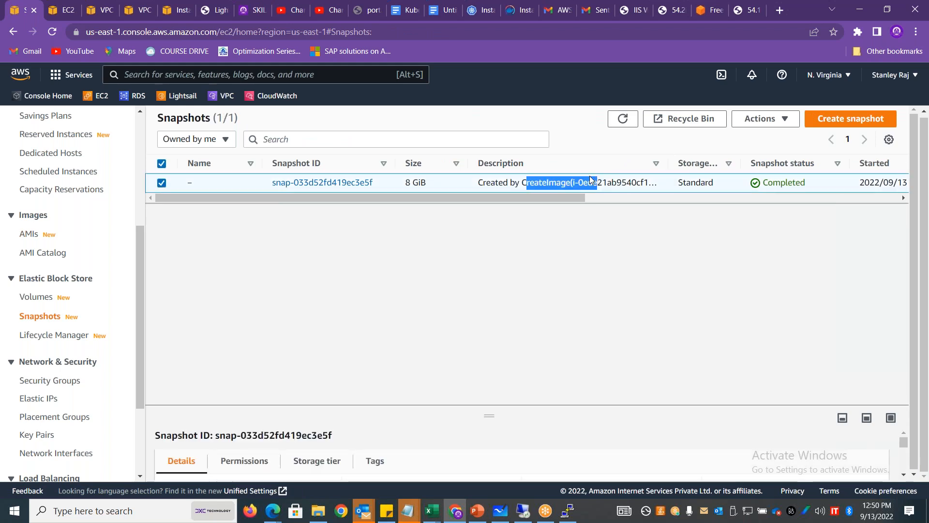
pyautogui.moveTo(668, 163); pyautogui.dragTo(821, 160)
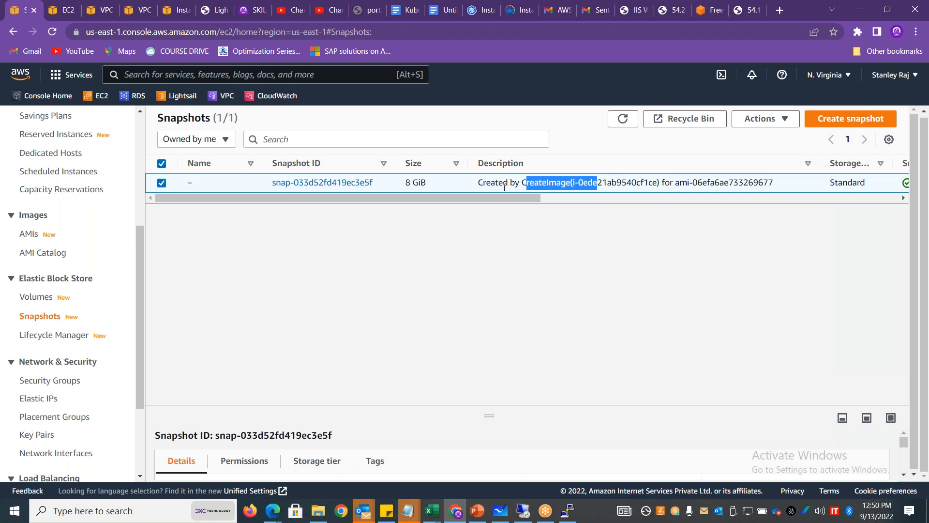
# Highlight the snapshot's ID and the AMI ID in its description, and enlarge the snapshot's details pane
pyautogui.moveTo(389, 182); pyautogui.dragTo(272, 183)
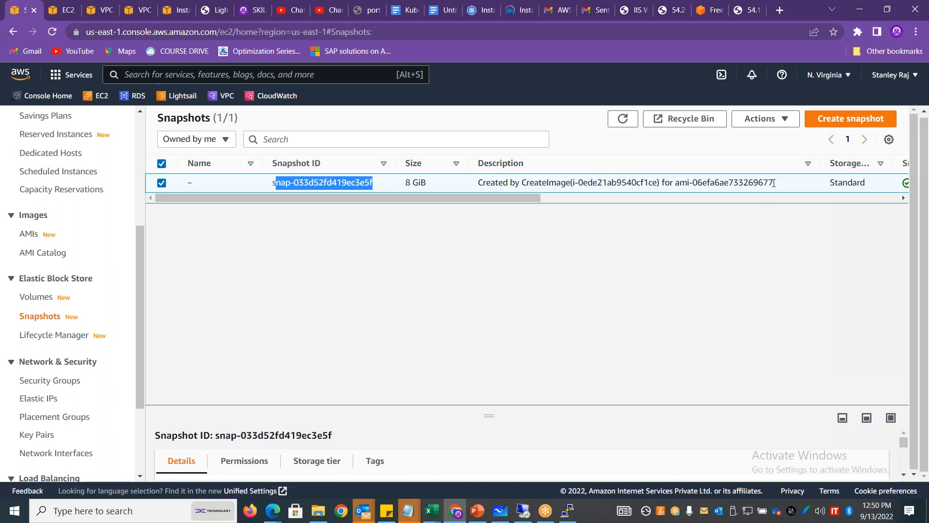
pyautogui.moveTo(774, 182); pyautogui.dragTo(677, 182)
pyautogui.moveTo(509, 195); pyautogui.dragTo(408, 247)
pyautogui.moveTo(480, 411); pyautogui.dragTo(480, 250)
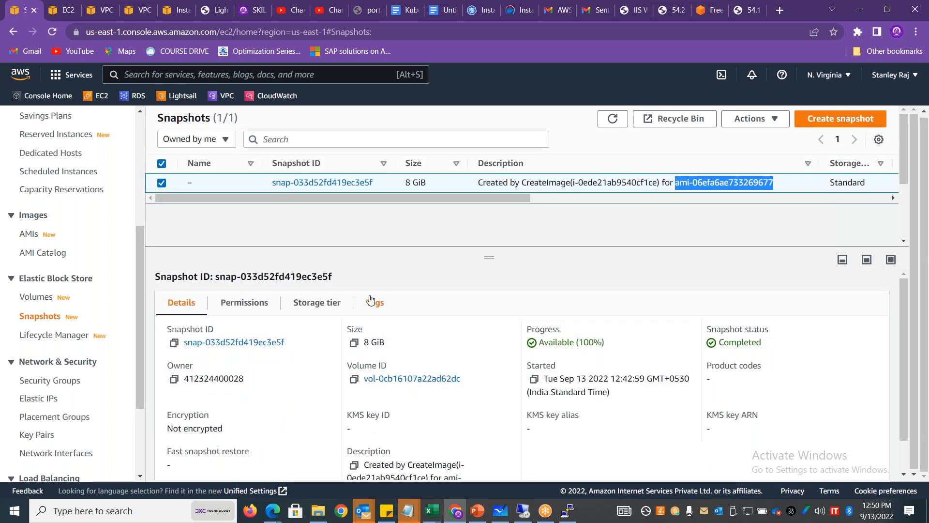
# Examine the snapshot's storage tier details and the available snapshot actions, including Archive snapshot
pyautogui.click(335, 305)
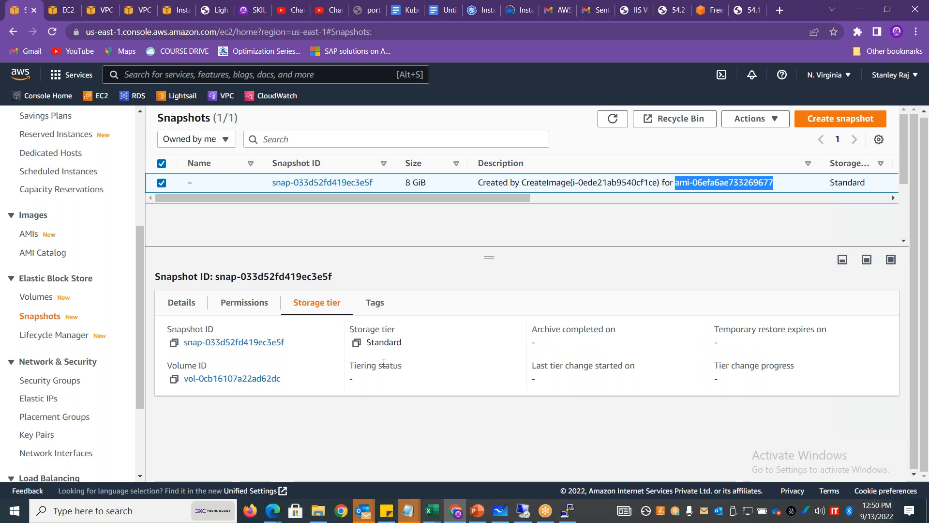
pyautogui.moveTo(421, 353); pyautogui.dragTo(332, 344)
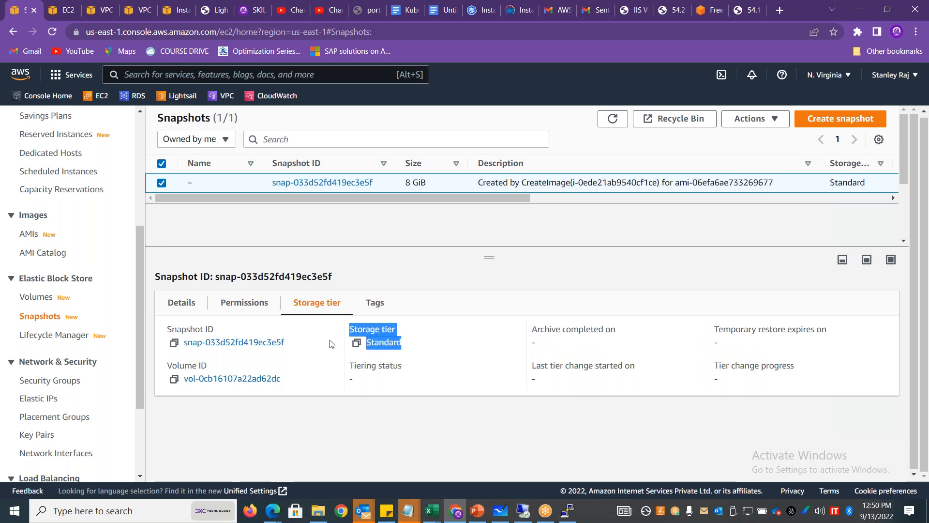
pyautogui.click(767, 125)
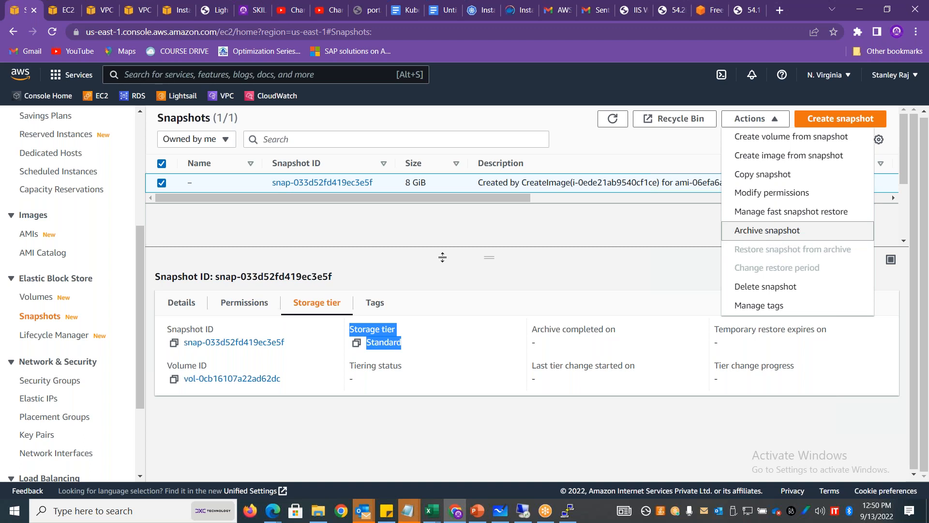
pyautogui.click(403, 247)
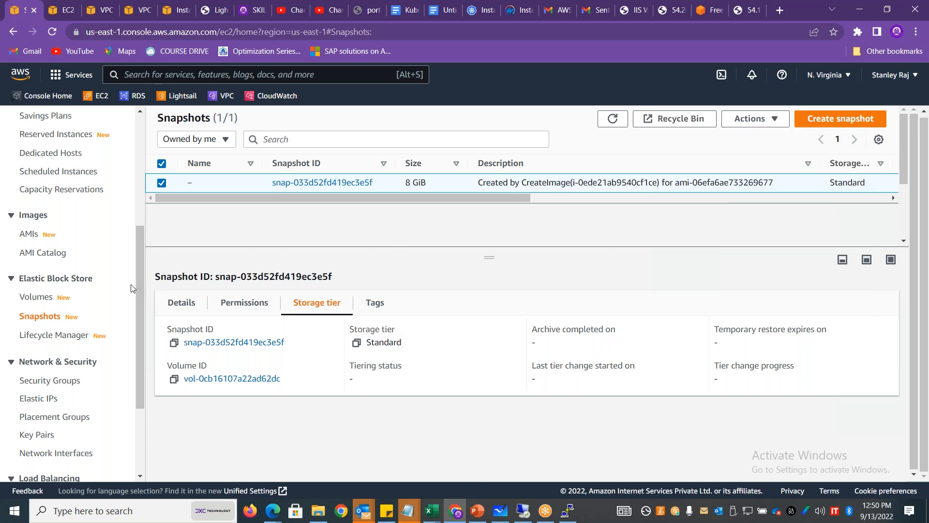
# Start launching a new instance from the Stan-LinuxWebServerImage AMI
pyautogui.click(30, 234)
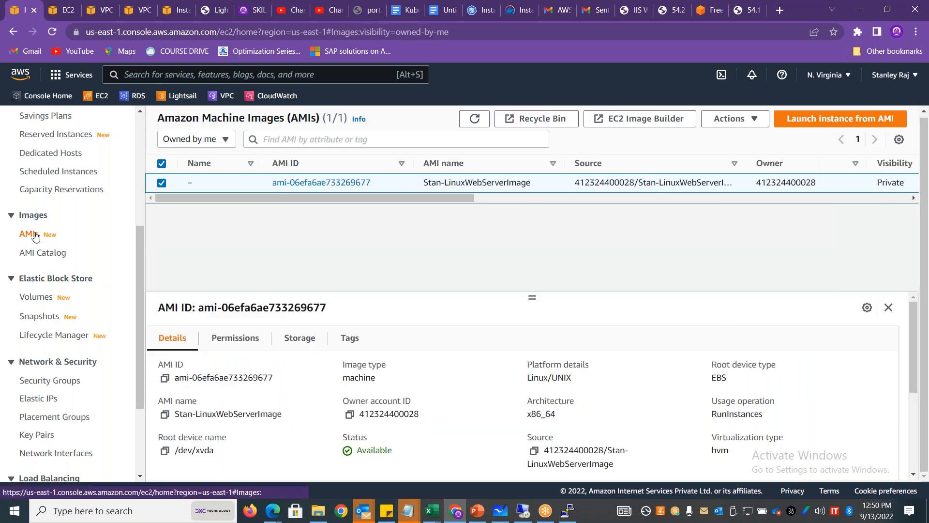
pyautogui.moveTo(387, 187); pyautogui.dragTo(200, 182)
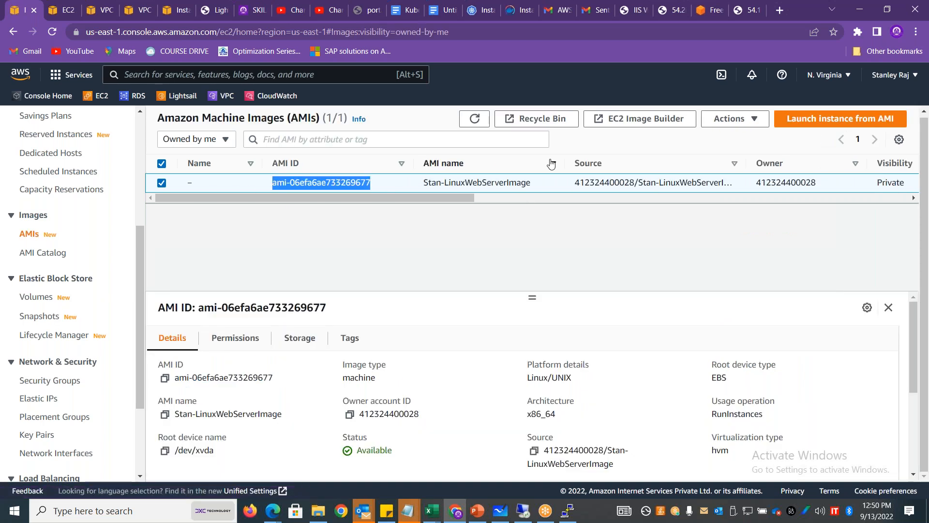
pyautogui.click(752, 122)
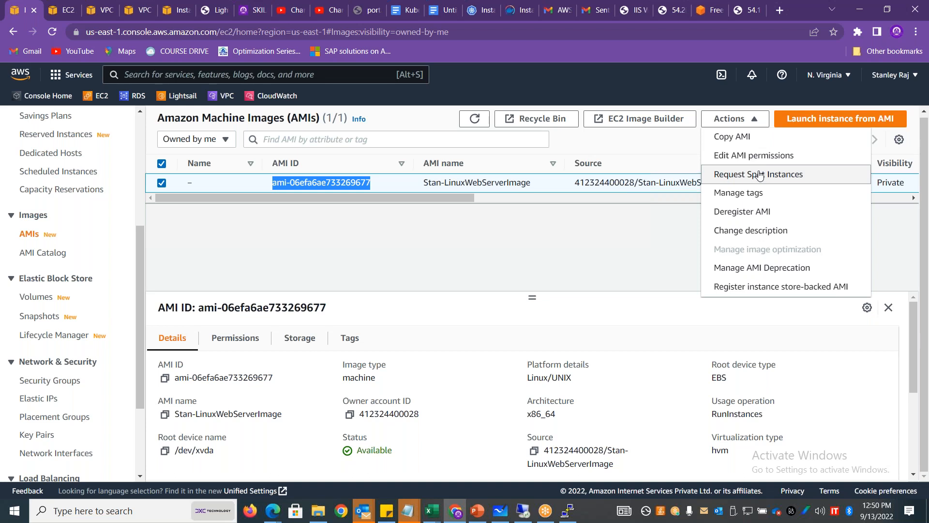
pyautogui.click(832, 121)
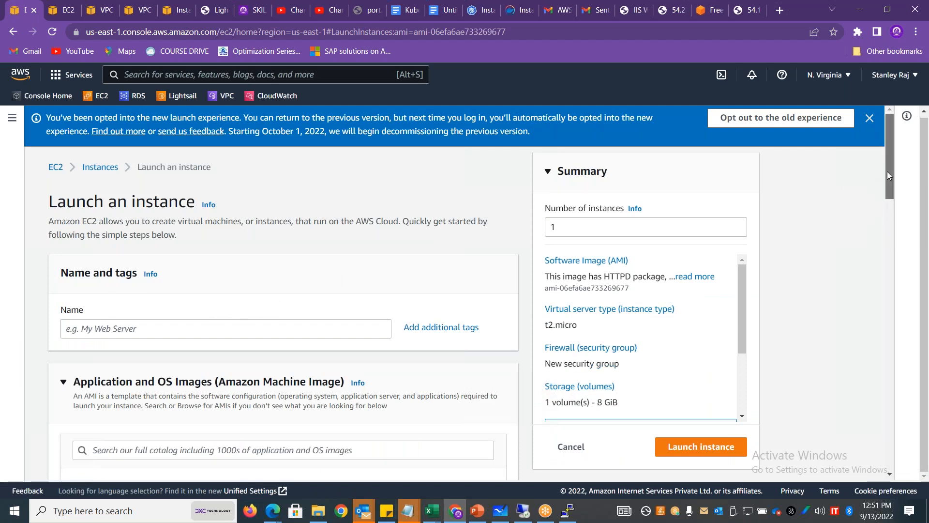
# Name the new instance linuxws02
pyautogui.scroll(-2, 887, 172)
pyautogui.click(281, 226)
pyautogui.write('linu')
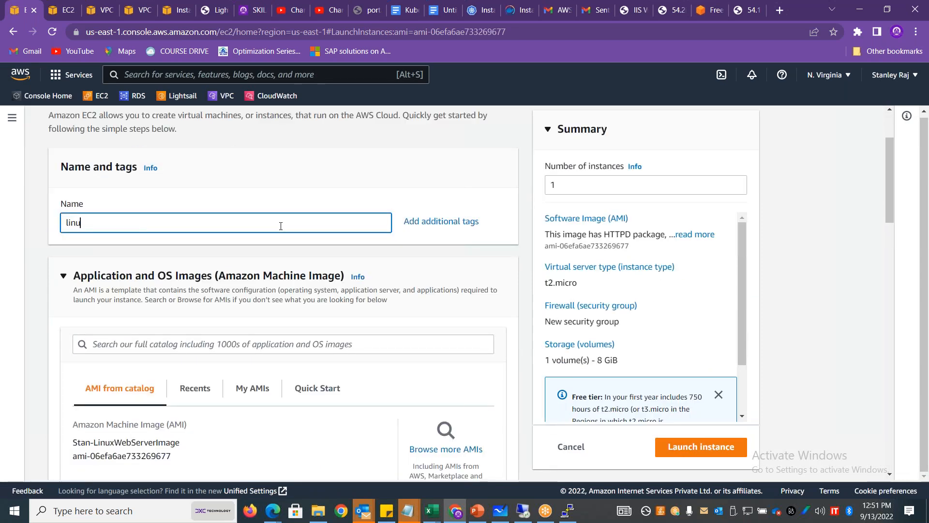
pyautogui.write('xws02')
# Choose Sep2022 as the new instance's key pair
pyautogui.moveTo(888, 167); pyautogui.dragTo(885, 259)
pyautogui.click(354, 422)
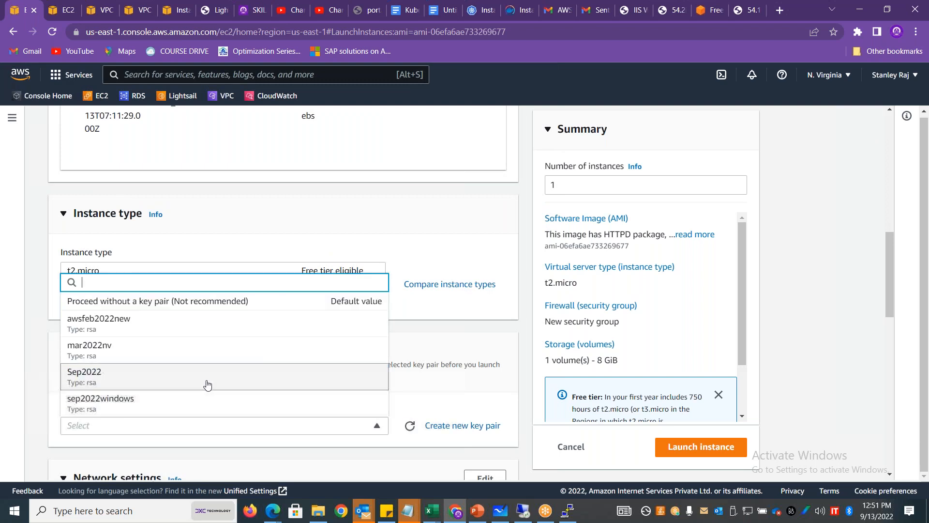
pyautogui.click(175, 378)
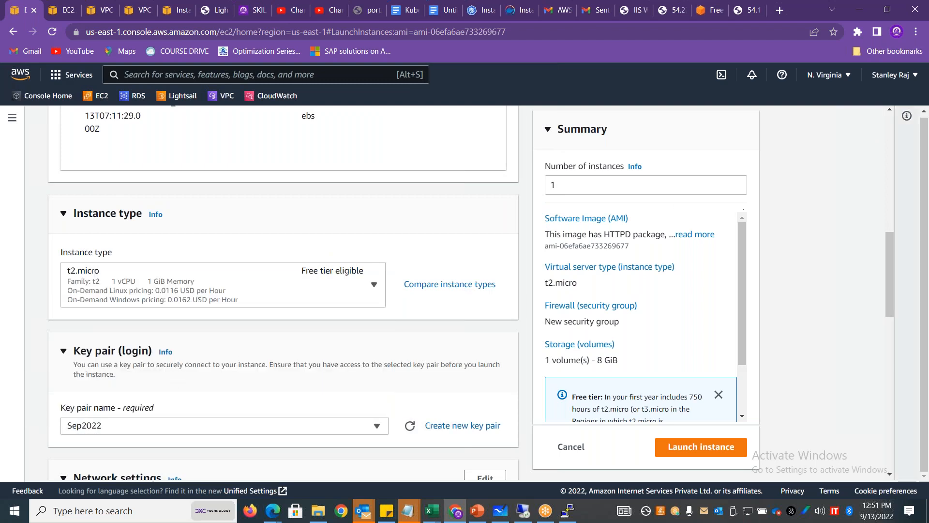
# Assign the existing security group launch-wizard-12 to the new instance instead of creating one
pyautogui.moveTo(889, 239); pyautogui.dragTo(852, 358)
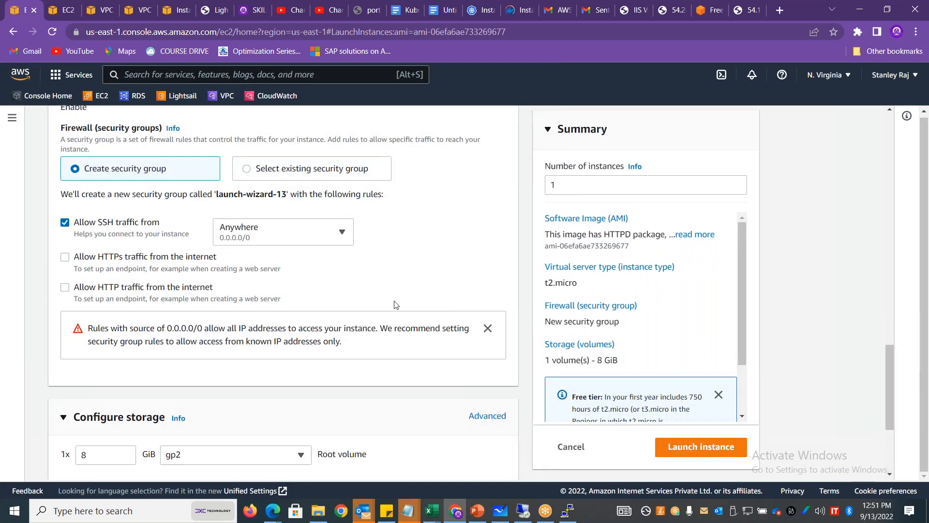
pyautogui.click(249, 170)
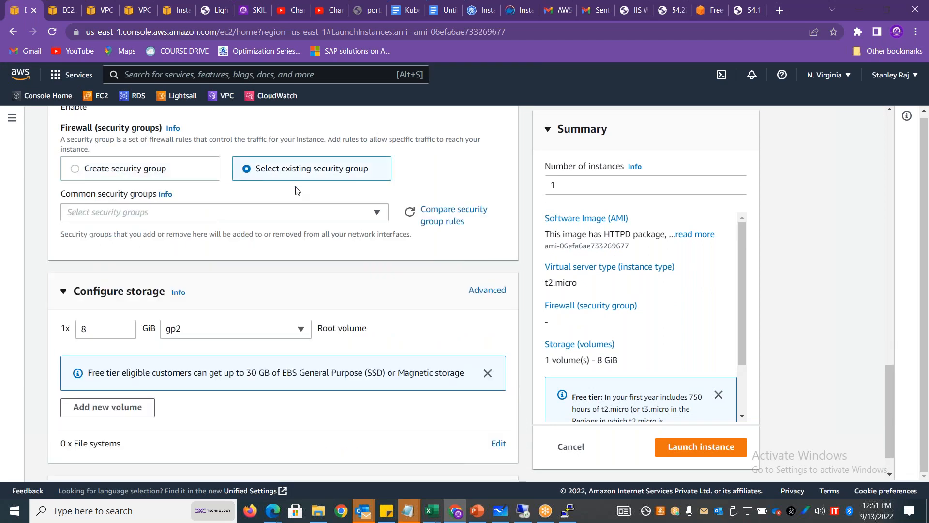
pyautogui.click(291, 209)
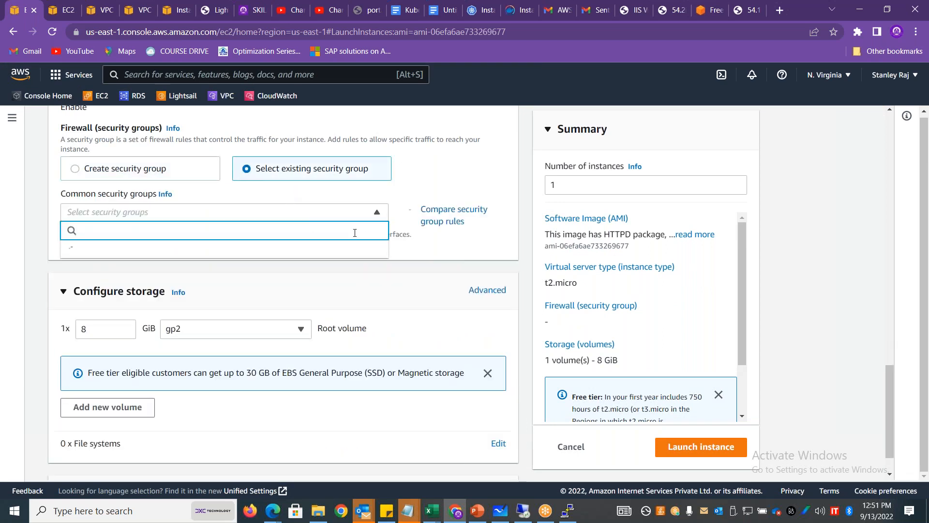
pyautogui.scroll(-5, 382, 345)
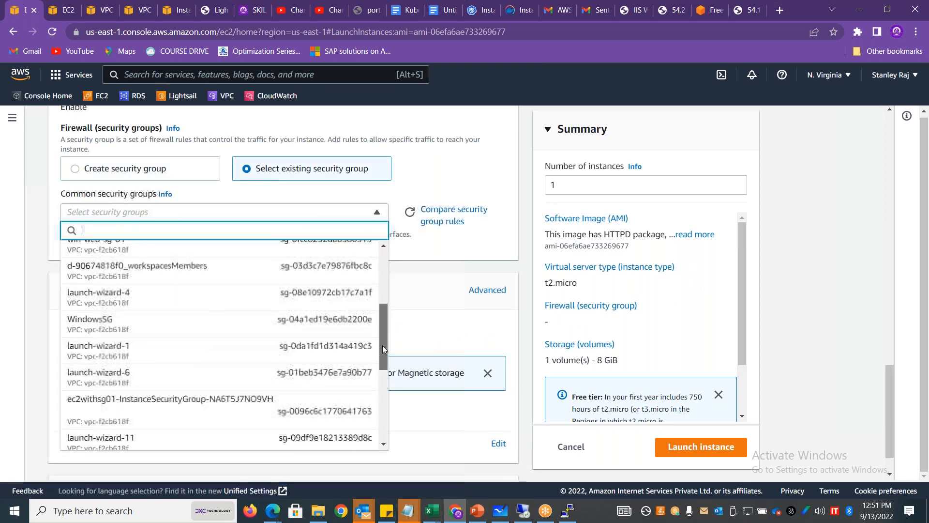
pyautogui.click(226, 384)
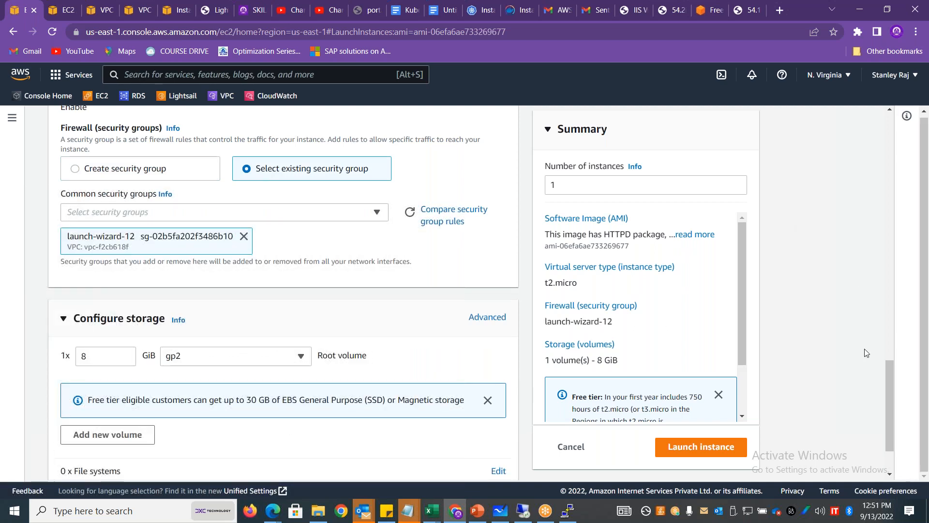
# In the advanced details, paste the httpd_install_user_data.txt script as user data, installing httpd and writing "Welcome to Advantage Pro - Apache Web Server" to index.html
pyautogui.scroll(-2, 886, 376)
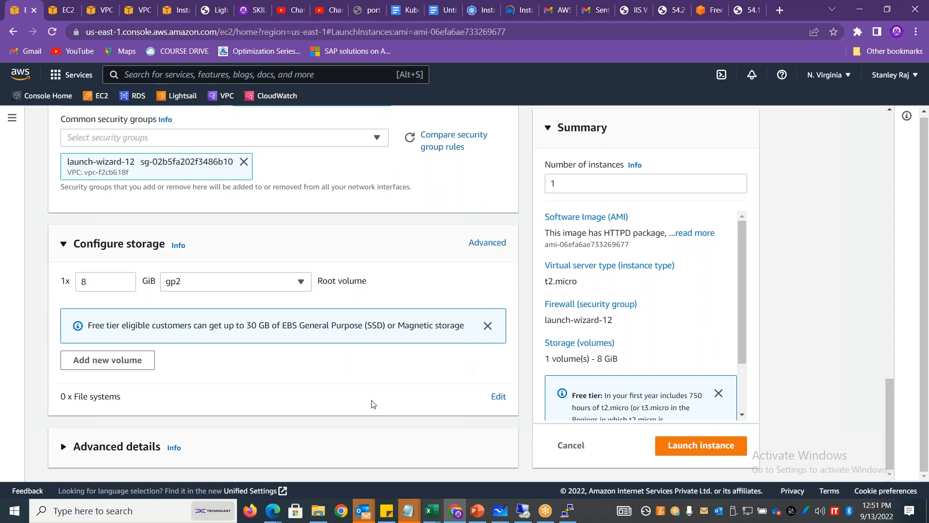
pyautogui.click(147, 456)
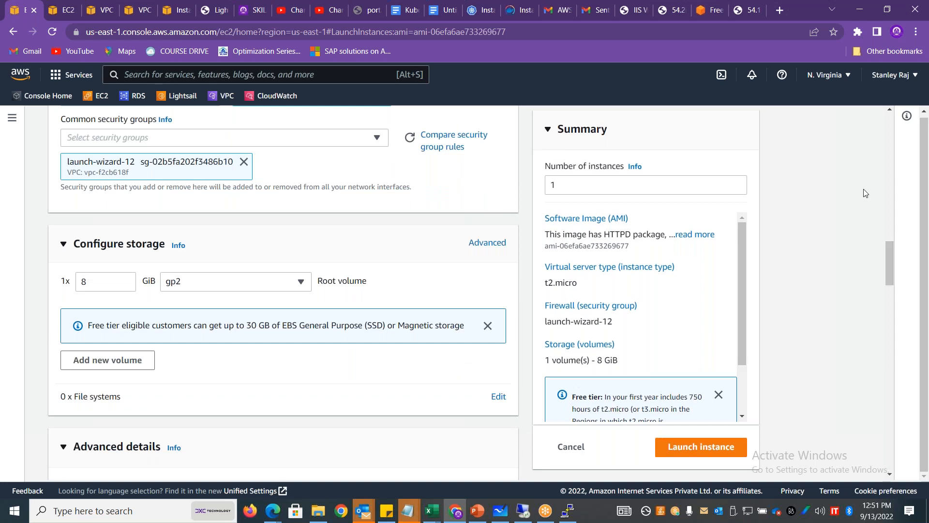
pyautogui.moveTo(886, 269); pyautogui.dragTo(879, 446)
pyautogui.hotkey('alt', 'Tab')
pyautogui.hotkey('alt', 'Tab')
pyautogui.hotkey('alt', 'Tab')
pyautogui.hotkey('alt', 'Tab')
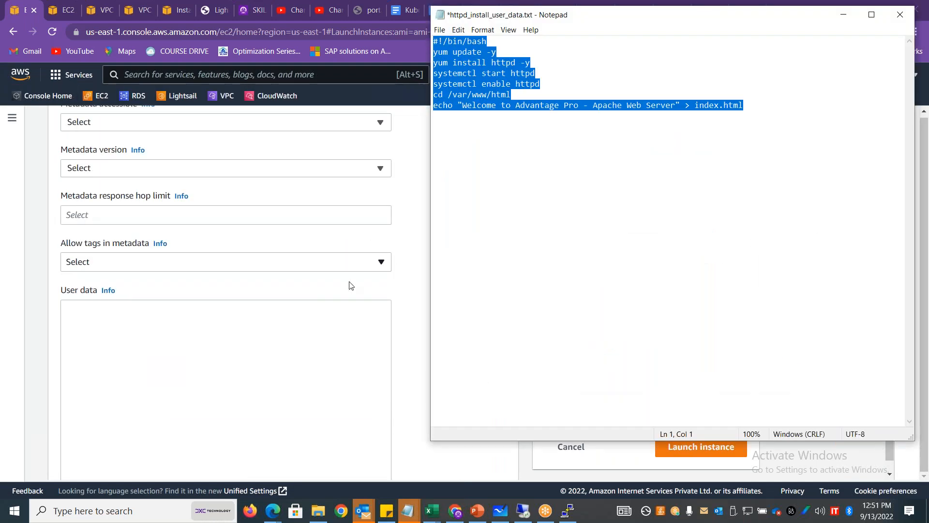
pyautogui.click(205, 328)
pyautogui.write('#!/bin/bash yum update -y yum install httpd -y systemctl start httpd systemctl enable httpd cd /var/www/html echo "Welcome to Advantage Pro - Apache Web Server" > index.html')
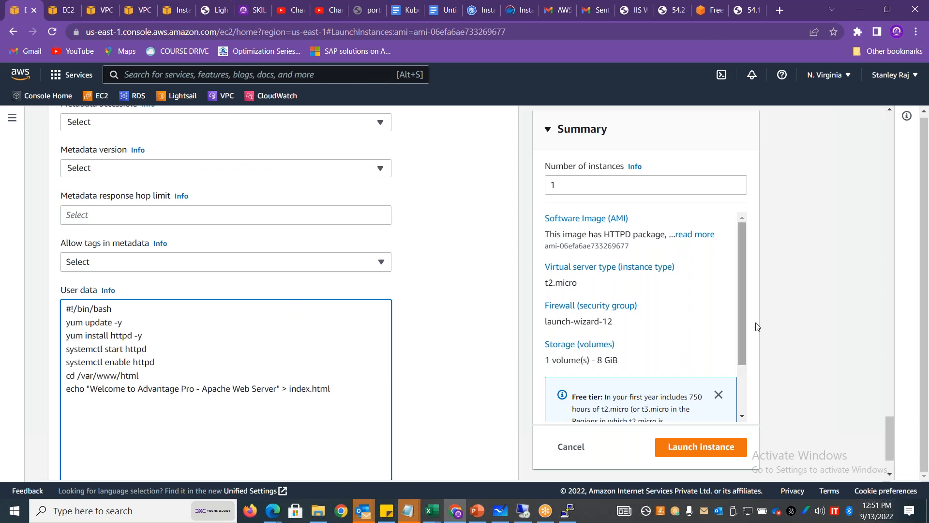
# Launch the configured instance and go to the list of all instances
pyautogui.click(707, 446)
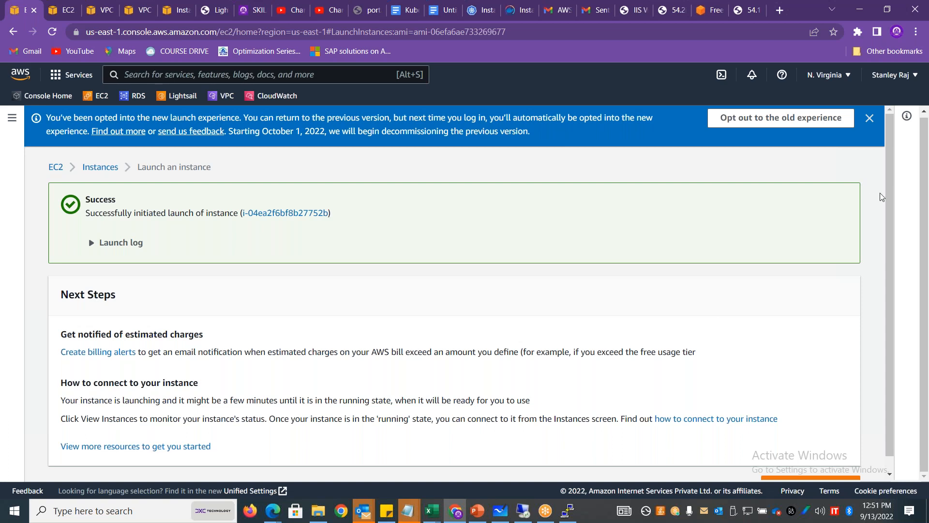
pyautogui.scroll(-1, 887, 197)
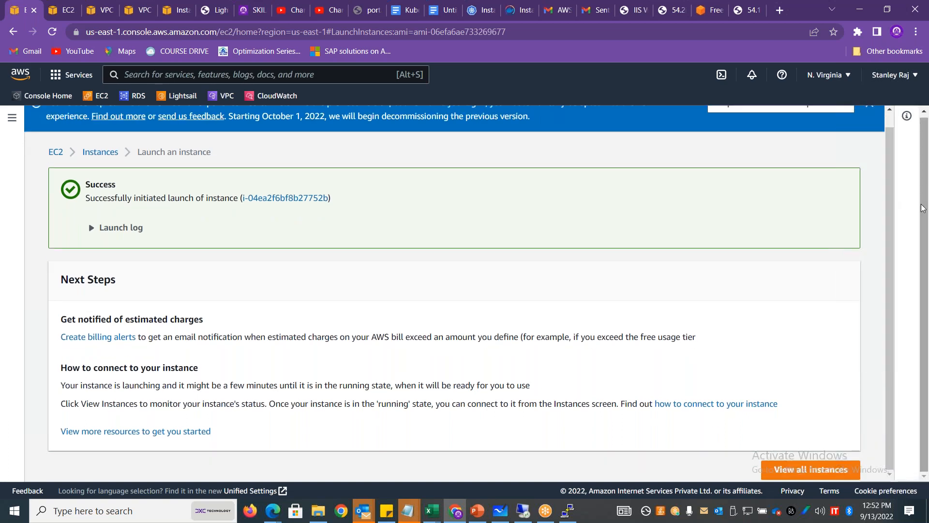
pyautogui.click(794, 474)
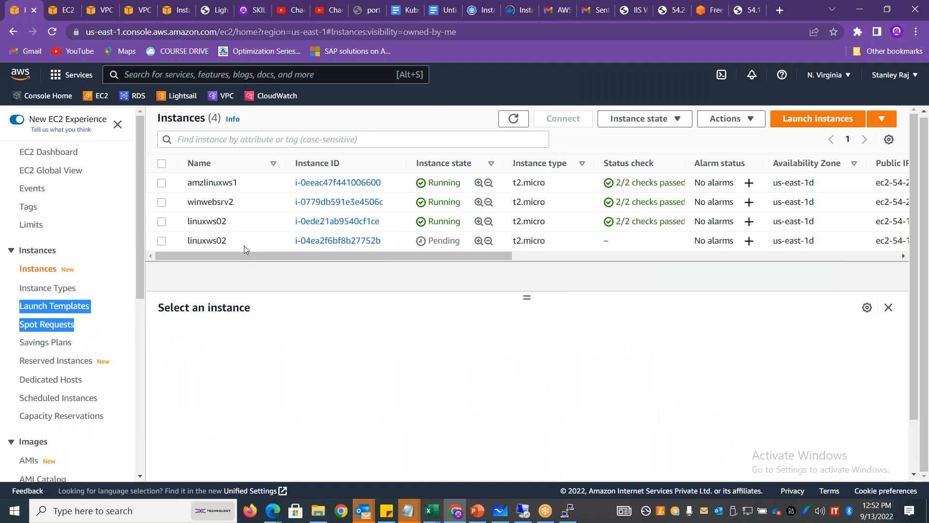
# Select the newly launched linuxws02 instance and check its instance state
pyautogui.moveTo(232, 243); pyautogui.dragTo(188, 246)
pyautogui.click(448, 238)
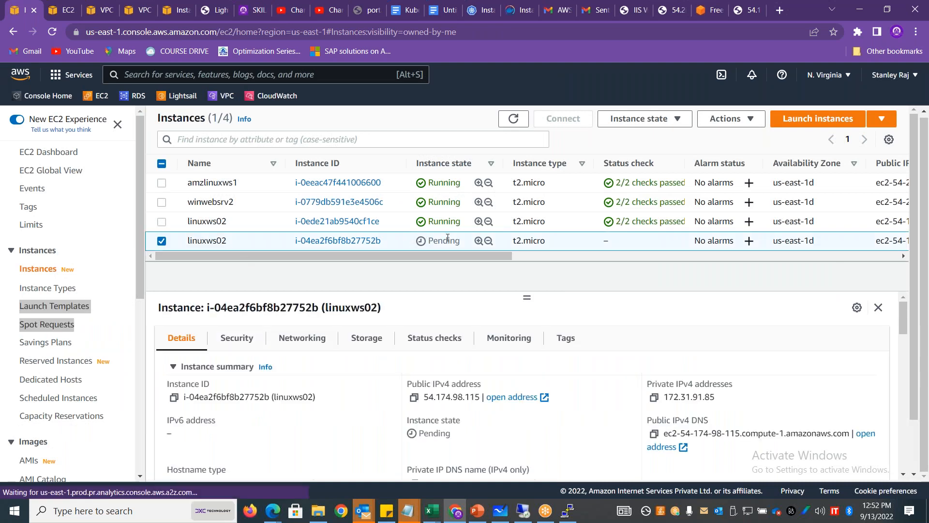
pyautogui.doubleClick(447, 238)
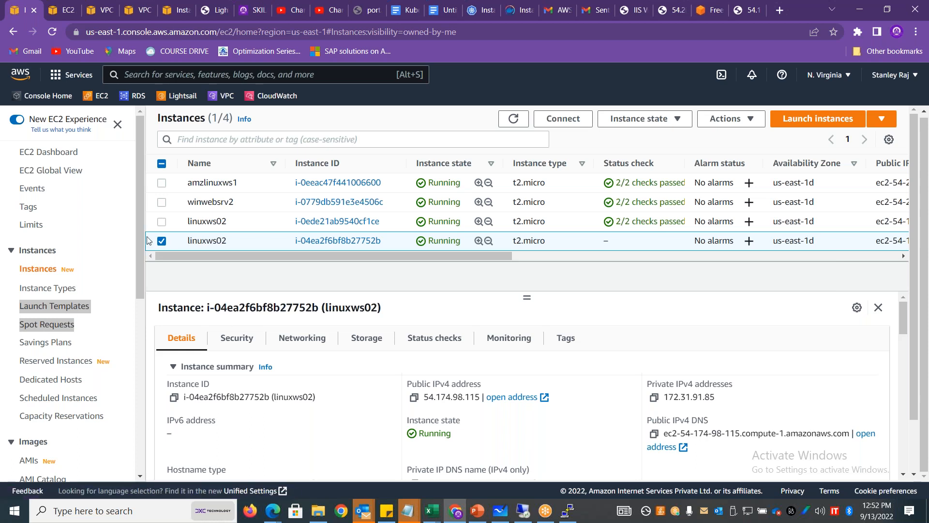
pyautogui.moveTo(141, 239)
pyautogui.mouseDown()
pyautogui.moveTo(139, 391)
pyautogui.moveTo(143, 237)
pyautogui.mouseUp()
# Switch to the AWS EC2 Questions document in Google Docs and review question 24 about instance metadata, selecting answer A, Tags
pyautogui.click(441, 16)
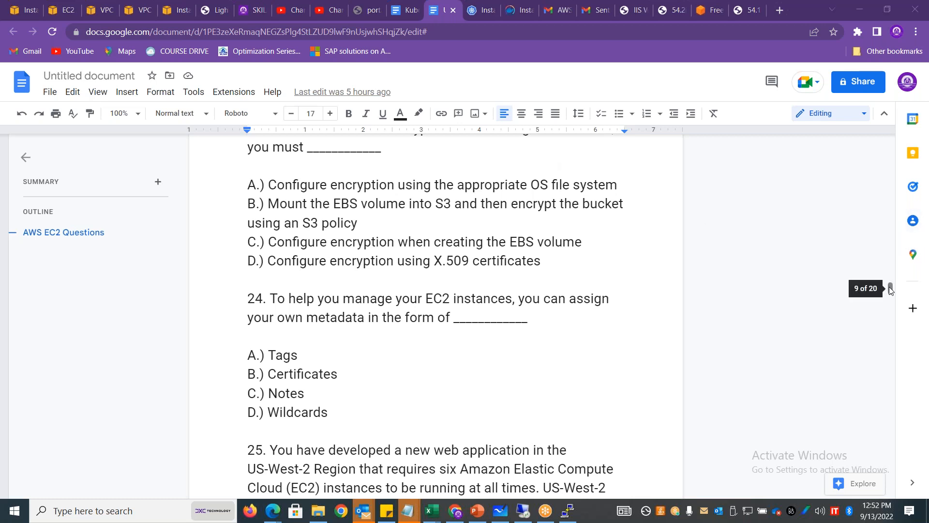
pyautogui.scroll(3, 892, 287)
pyautogui.scroll(-2, 891, 287)
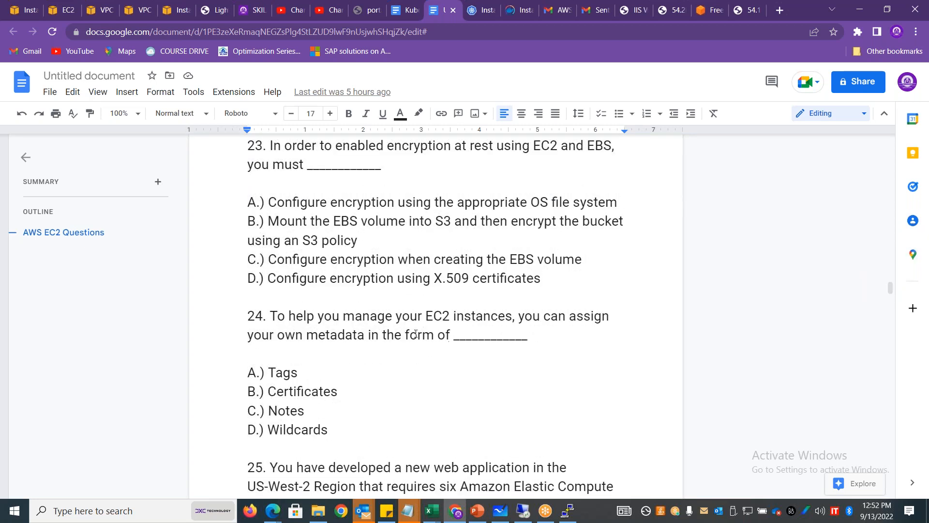
pyautogui.moveTo(410, 319); pyautogui.dragTo(484, 323)
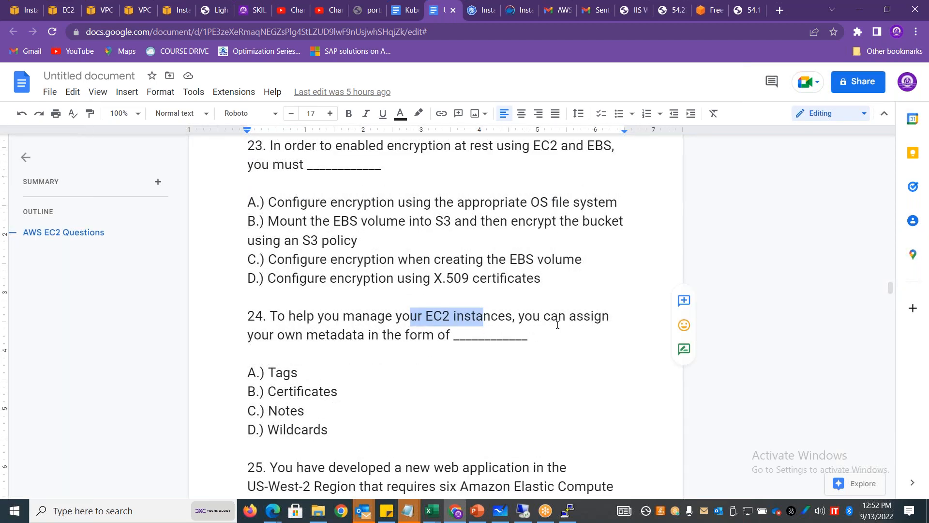
pyautogui.moveTo(318, 335); pyautogui.dragTo(377, 335)
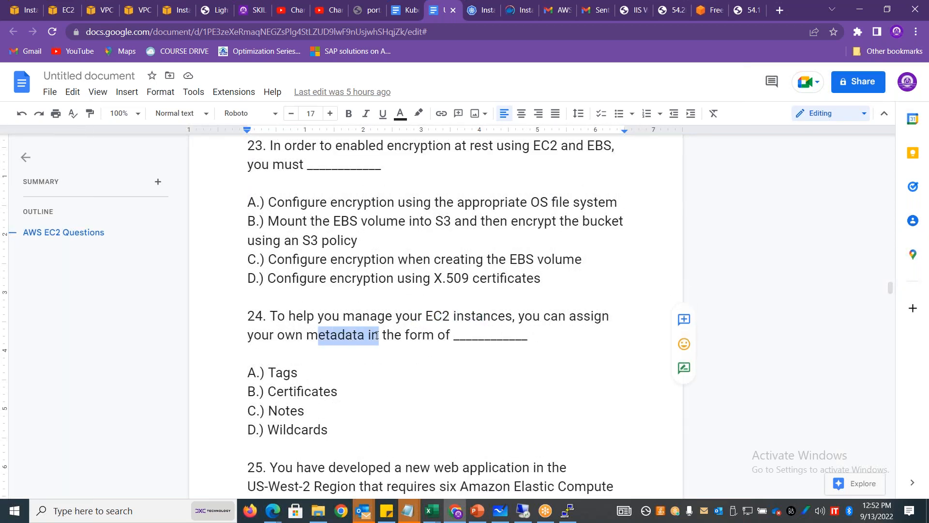
pyautogui.doubleClick(290, 410)
pyautogui.click(302, 429)
pyautogui.doubleClick(301, 409)
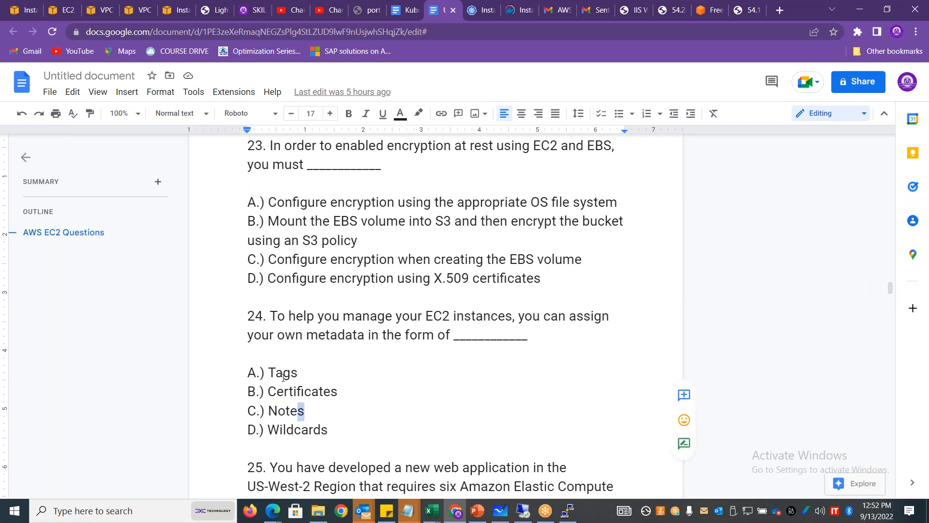
pyautogui.click(283, 373)
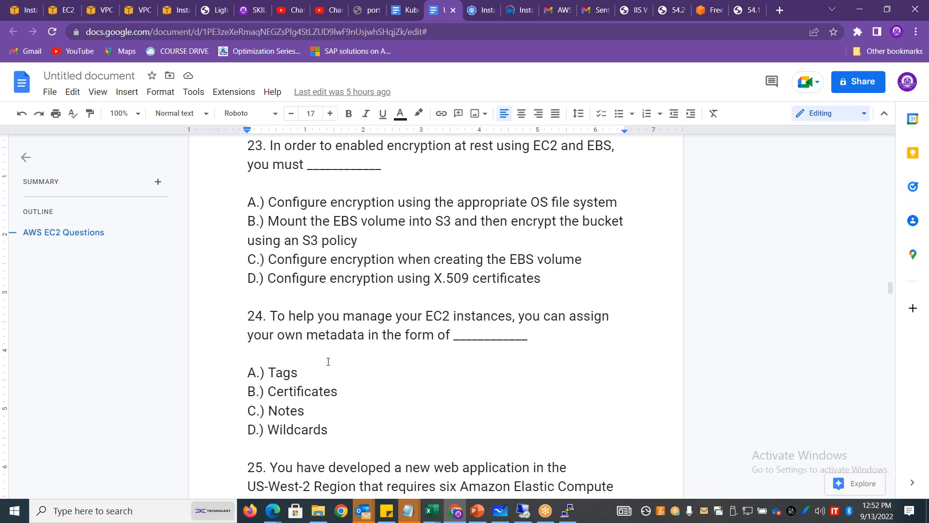
pyautogui.moveTo(298, 373); pyautogui.dragTo(261, 373)
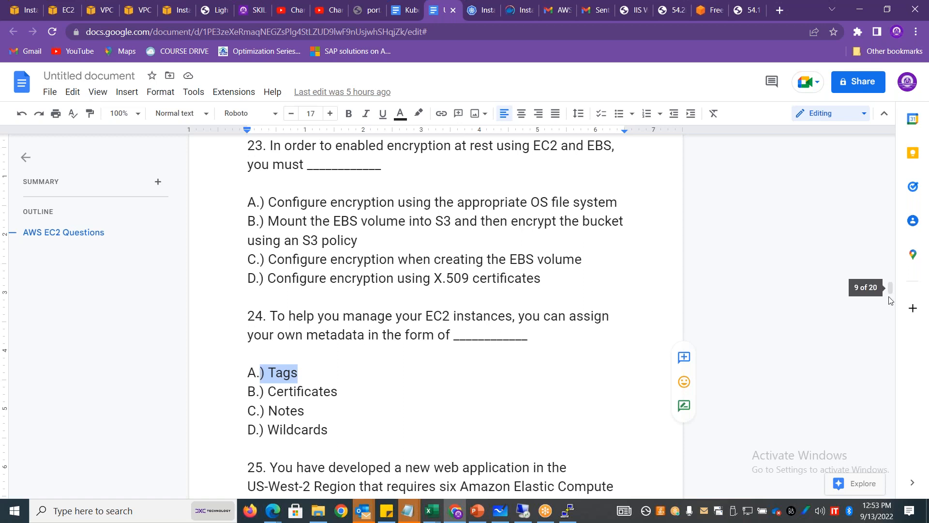
# Review question 22 on the lowest cost EBS options, comparing the four volume types and marking options 3 and 4 by selecting their text
pyautogui.moveTo(893, 295); pyautogui.dragTo(893, 282)
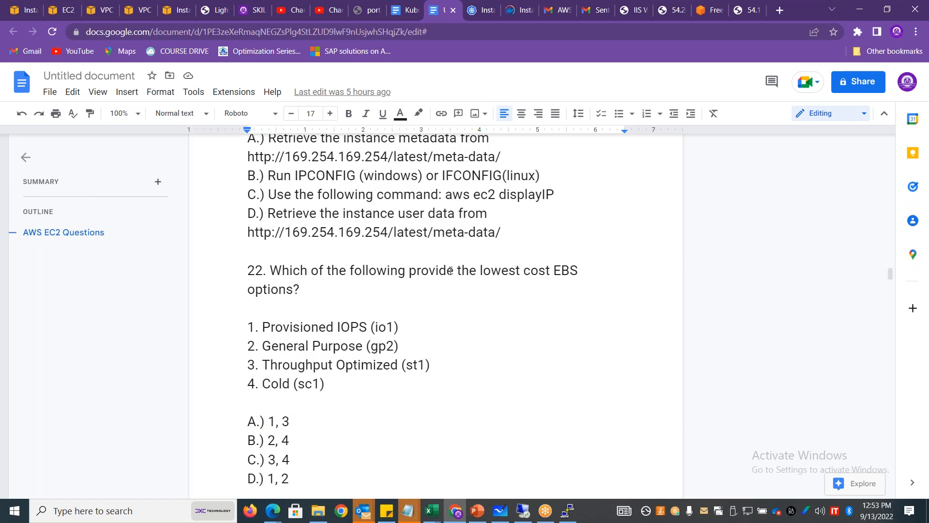
pyautogui.moveTo(505, 272); pyautogui.dragTo(589, 268)
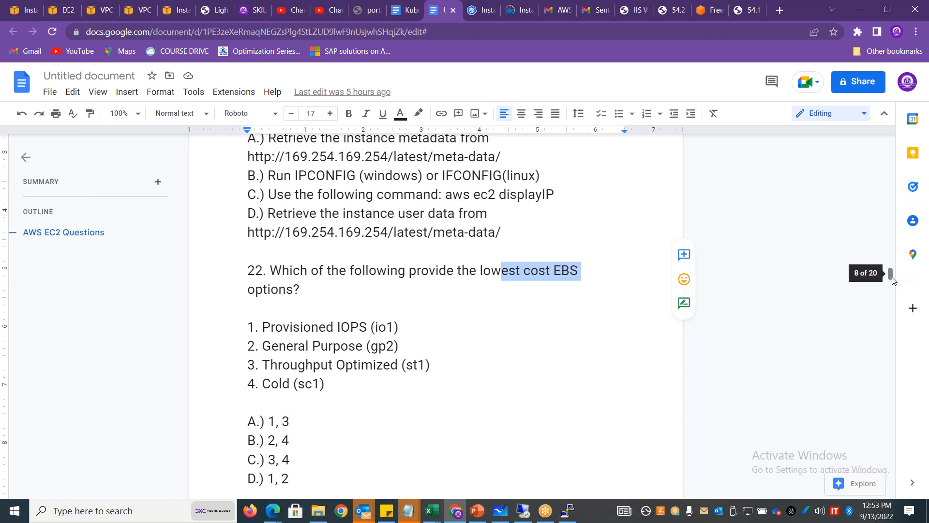
pyautogui.scroll(-2, 423, 230)
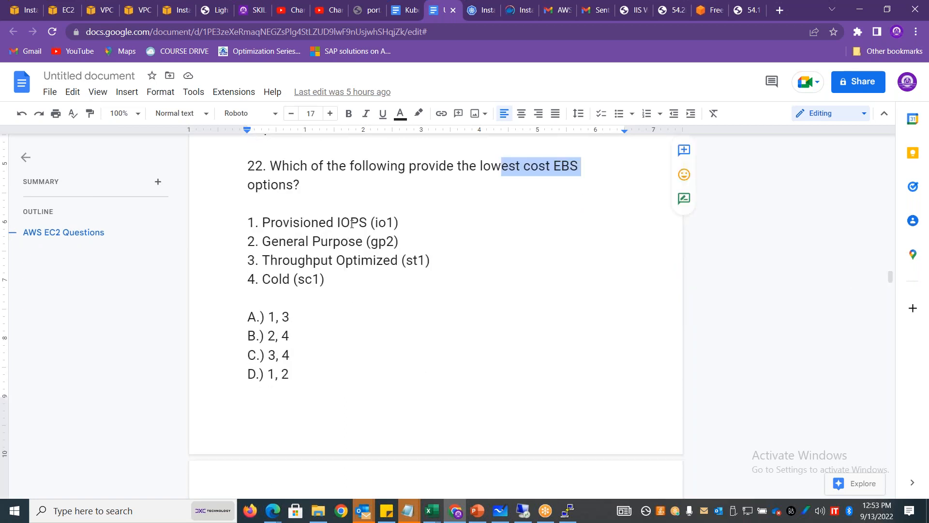
pyautogui.moveTo(369, 223); pyautogui.dragTo(256, 224)
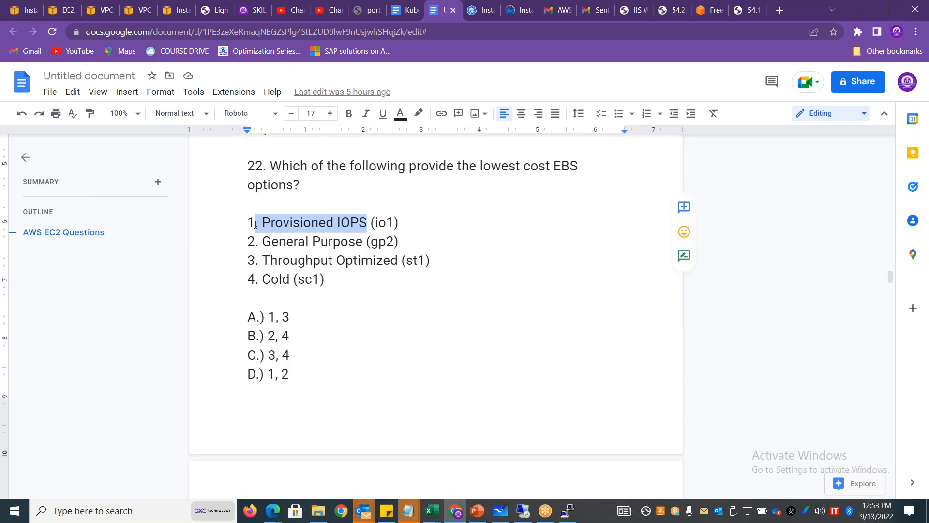
pyautogui.moveTo(363, 241); pyautogui.dragTo(399, 253)
pyautogui.doubleClick(276, 280)
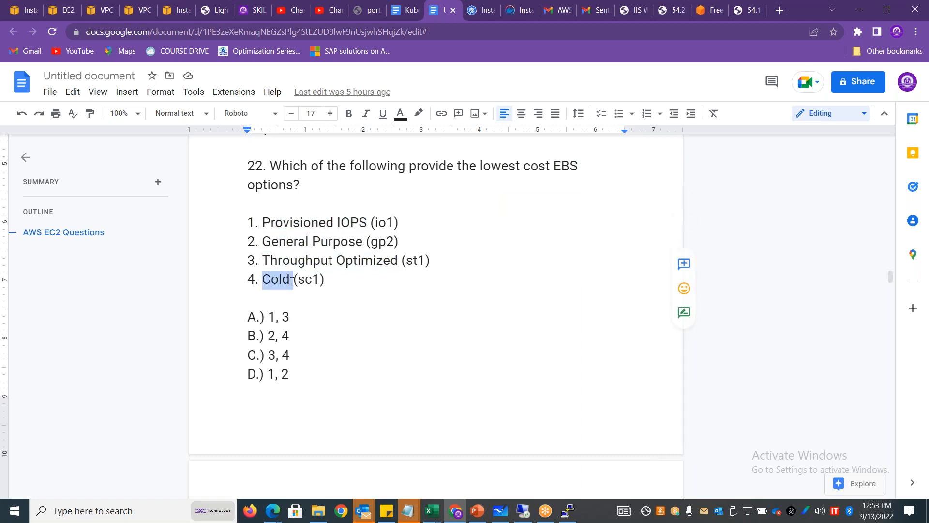
pyautogui.moveTo(340, 280); pyautogui.dragTo(242, 264)
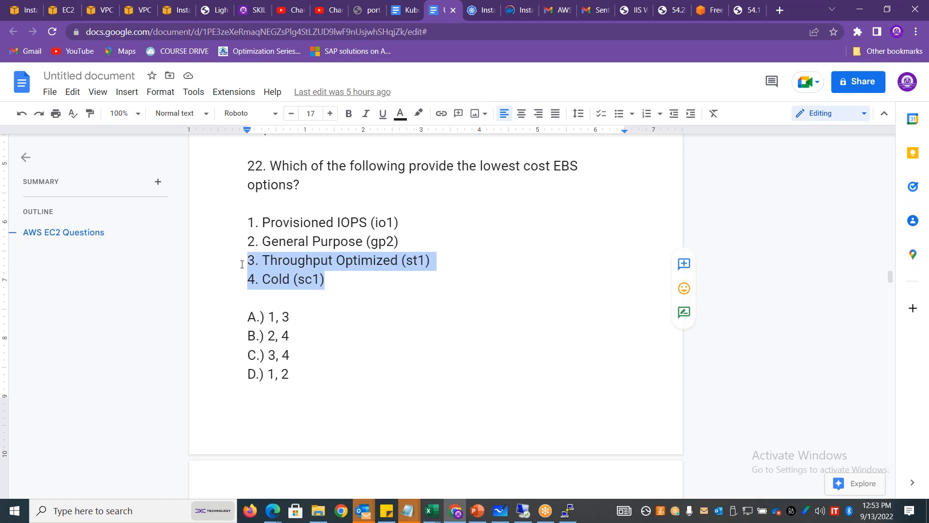
pyautogui.moveTo(298, 353); pyautogui.dragTo(255, 355)
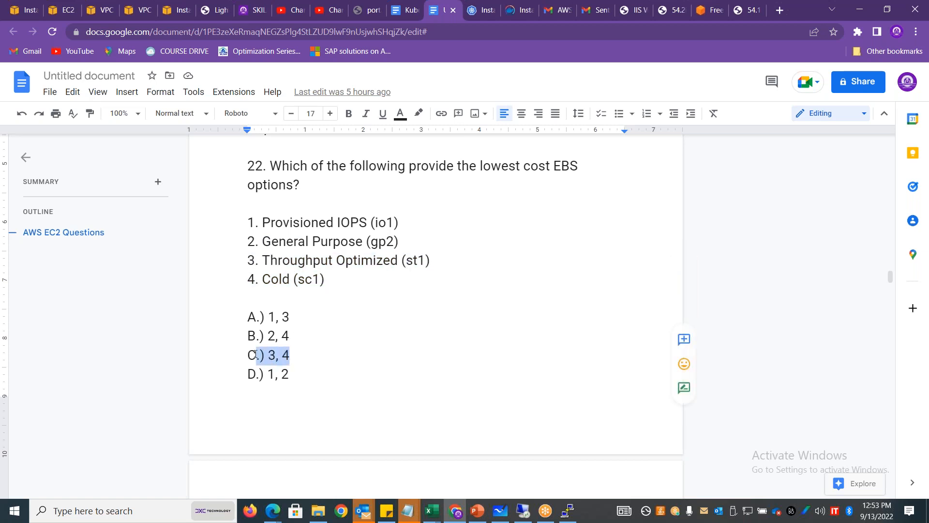
pyautogui.doubleClick(507, 165)
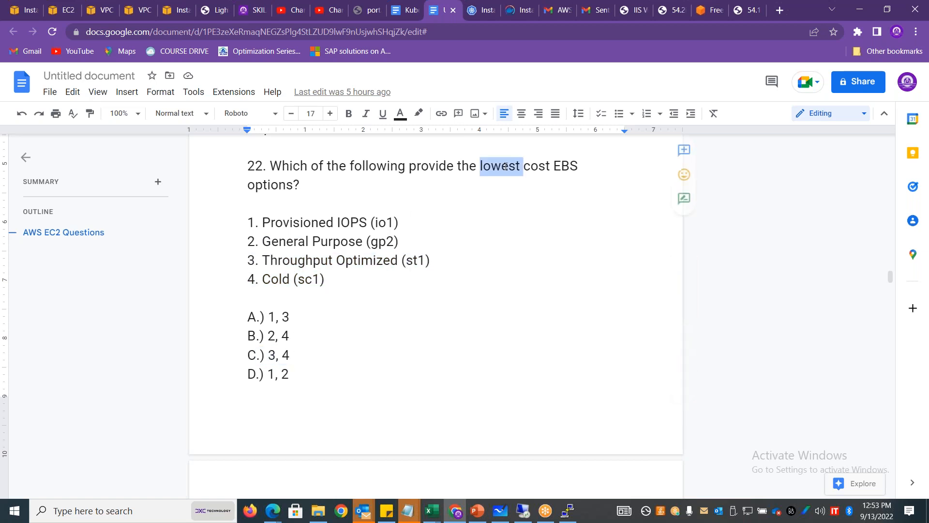
pyautogui.moveTo(326, 279); pyautogui.dragTo(245, 263)
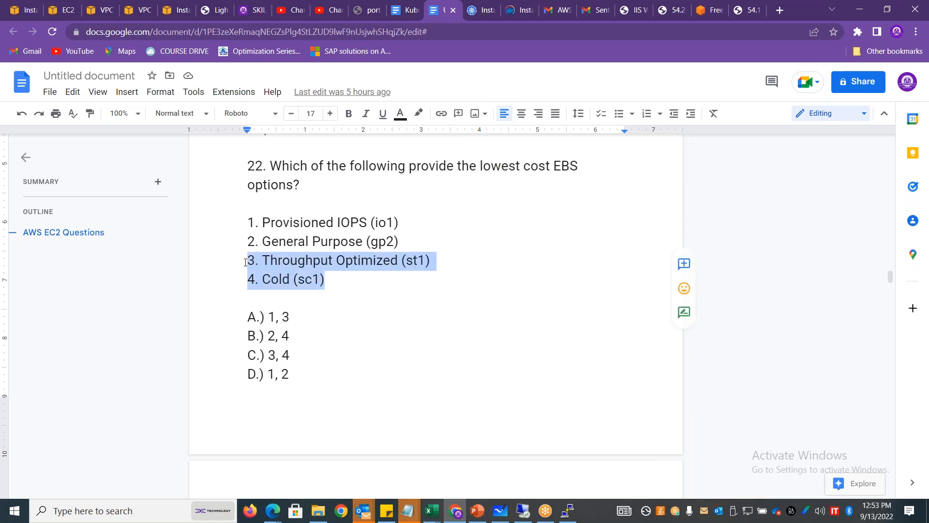
pyautogui.moveTo(416, 238); pyautogui.dragTo(251, 222)
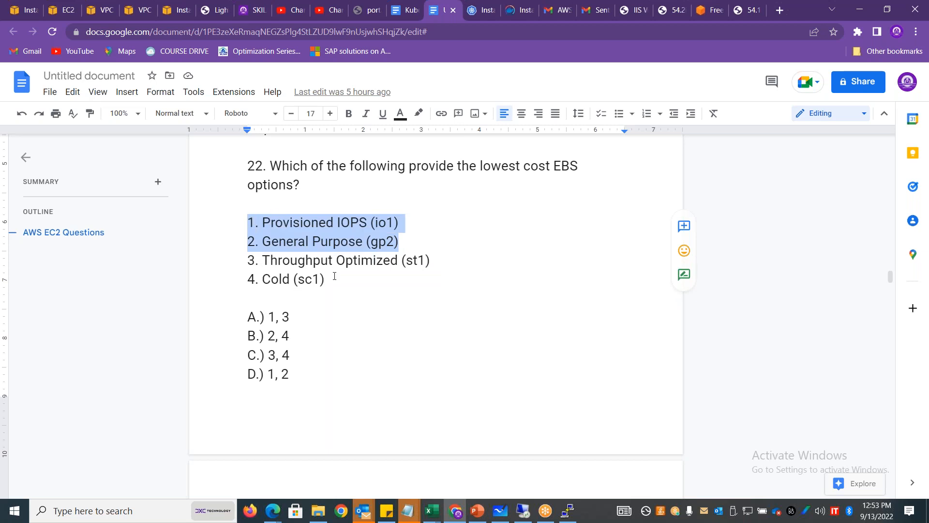
pyautogui.moveTo(334, 276); pyautogui.dragTo(250, 262)
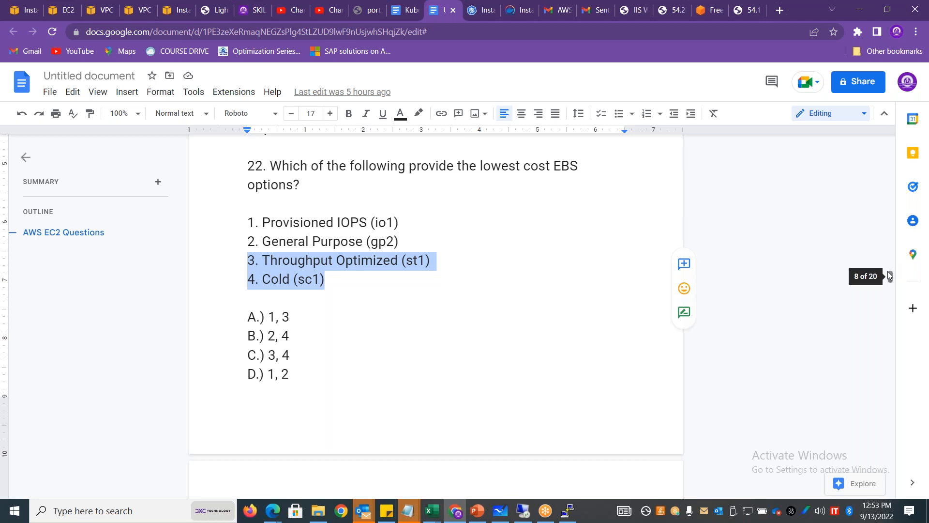
# Review question 21 on finding an instance's private and public IP addresses, comparing answers D and A and selecting answer A's text
pyautogui.scroll(3, 889, 272)
pyautogui.scroll(3, 890, 272)
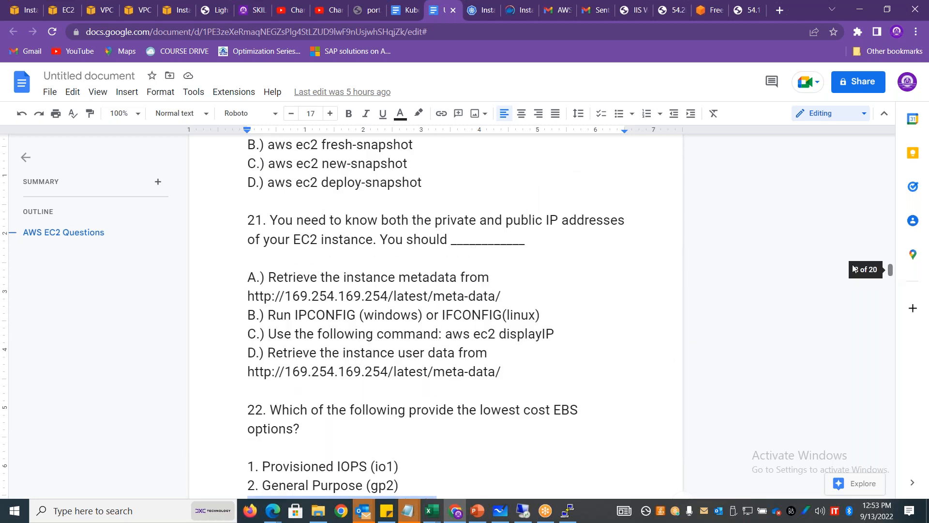
pyautogui.moveTo(451, 219); pyautogui.dragTo(586, 217)
pyautogui.moveTo(301, 240); pyautogui.dragTo(350, 243)
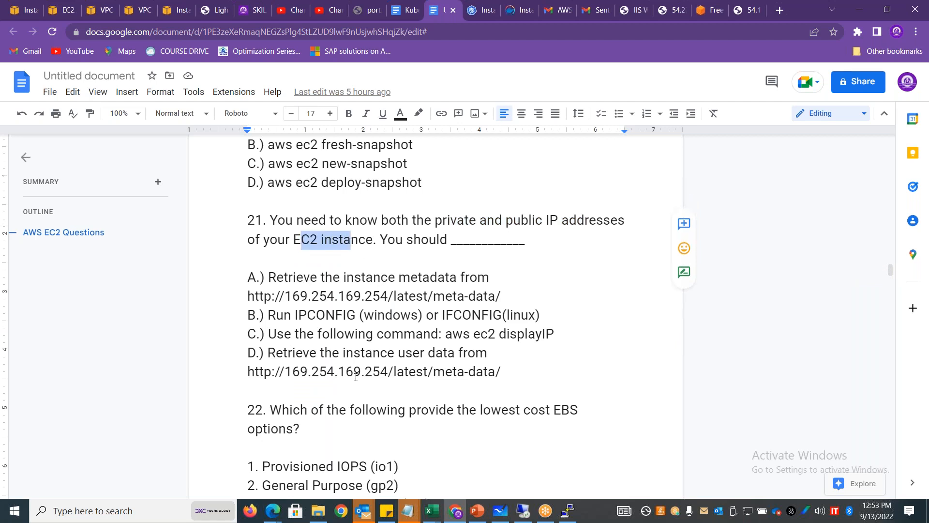
pyautogui.moveTo(354, 353); pyautogui.dragTo(460, 349)
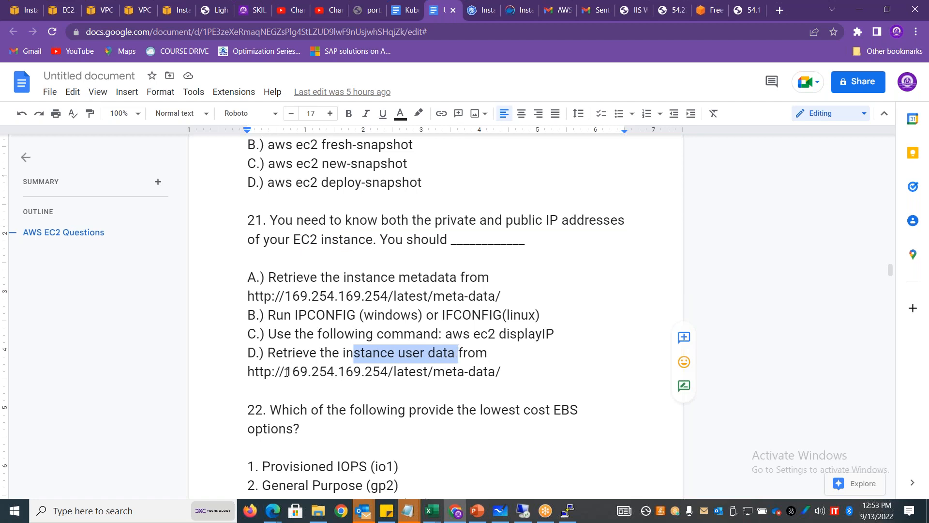
pyautogui.moveTo(287, 372); pyautogui.dragTo(358, 371)
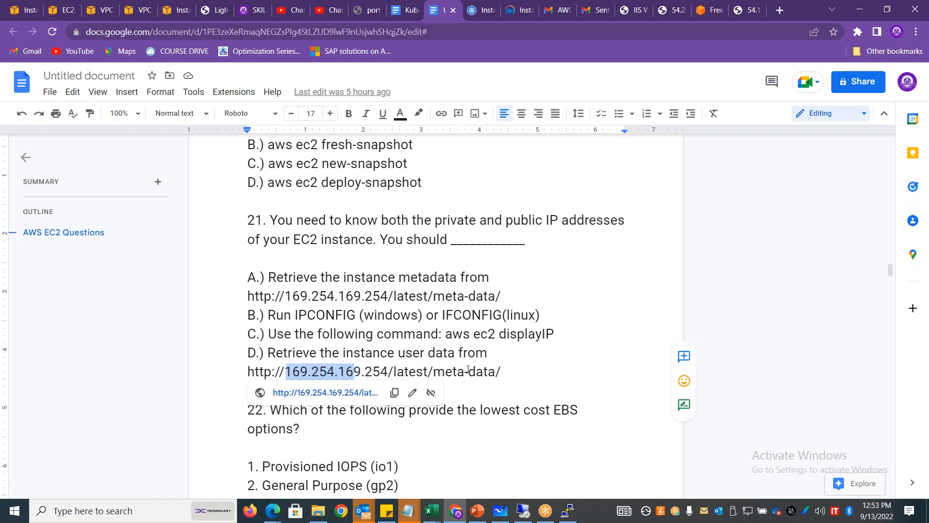
pyautogui.moveTo(525, 377); pyautogui.dragTo(255, 353)
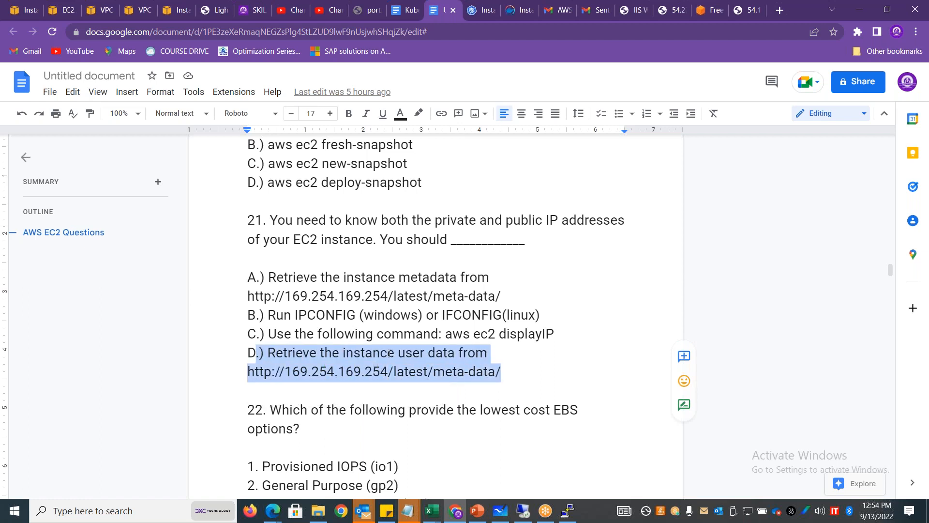
pyautogui.click(435, 352)
pyautogui.moveTo(457, 354); pyautogui.dragTo(398, 354)
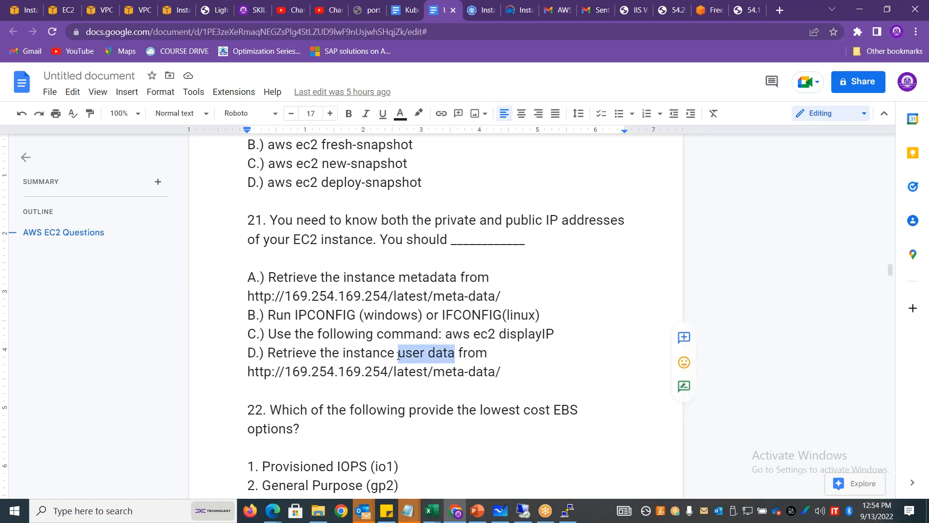
pyautogui.doubleClick(414, 277)
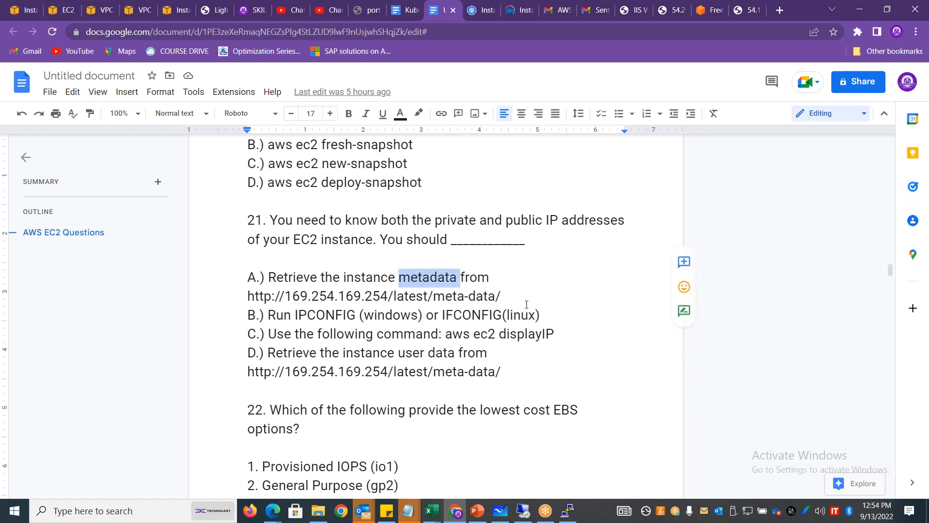
pyautogui.moveTo(503, 296); pyautogui.dragTo(251, 285)
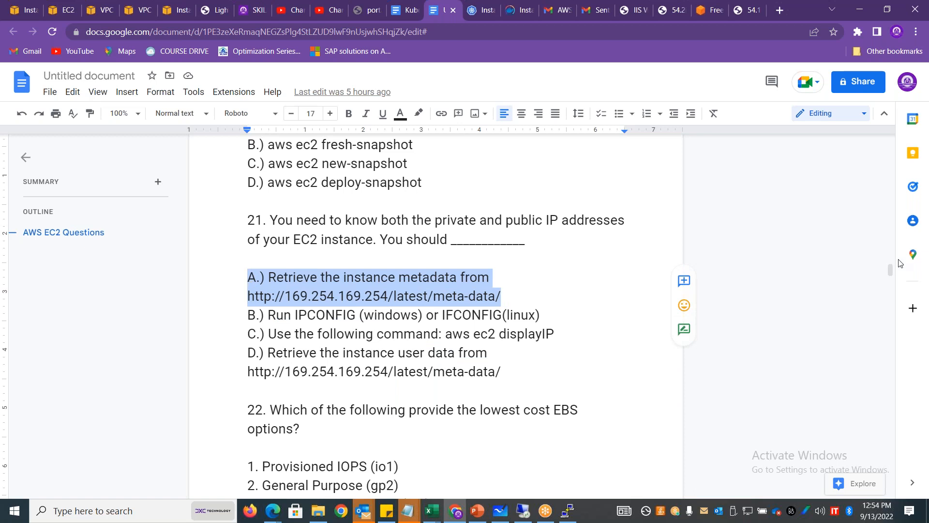
# Review question 20 on the CLI command for creating an EBS snapshot, marking answer A by selecting its create-snapshot text
pyautogui.moveTo(891, 270); pyautogui.dragTo(890, 261)
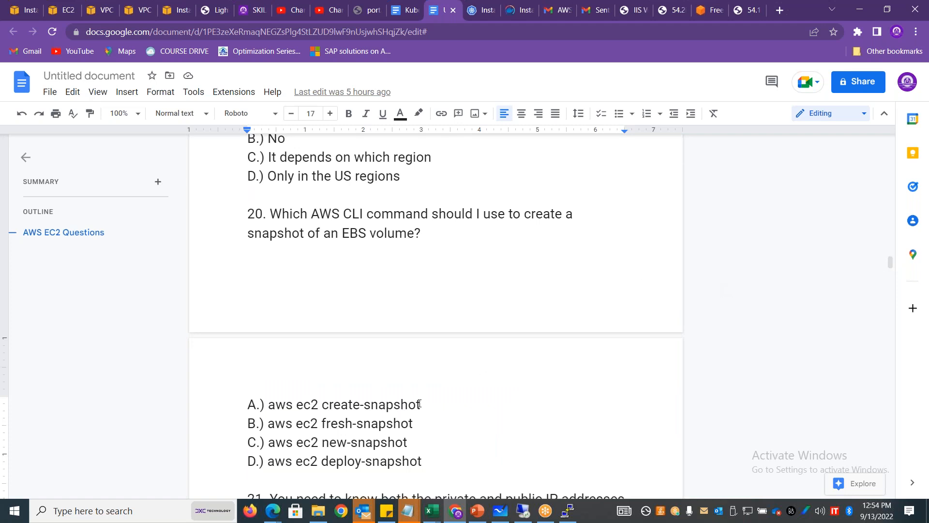
pyautogui.moveTo(421, 405); pyautogui.dragTo(328, 401)
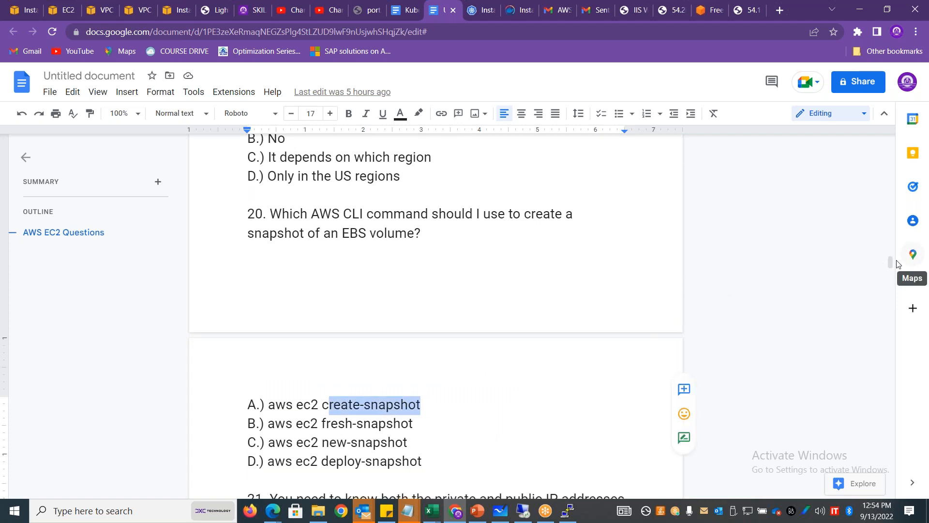
pyautogui.moveTo(890, 261); pyautogui.dragTo(885, 232)
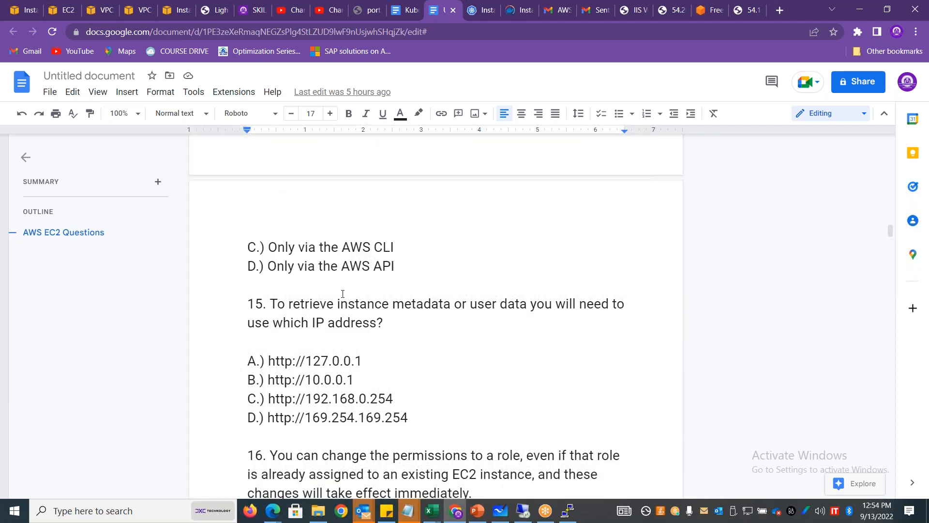
pyautogui.moveTo(313, 302); pyautogui.dragTo(500, 300)
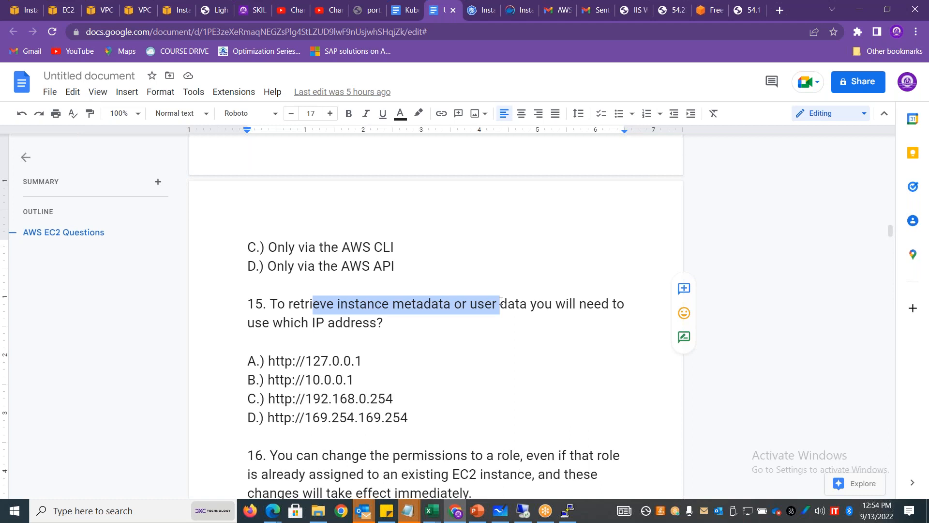
pyautogui.moveTo(370, 364); pyautogui.dragTo(301, 363)
pyautogui.click(526, 367)
pyautogui.click(406, 402)
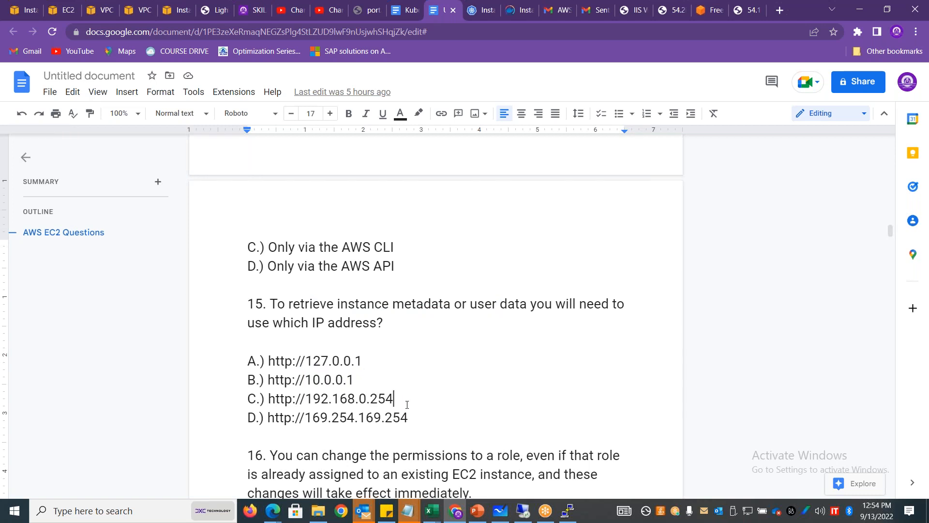
pyautogui.moveTo(411, 417); pyautogui.dragTo(268, 415)
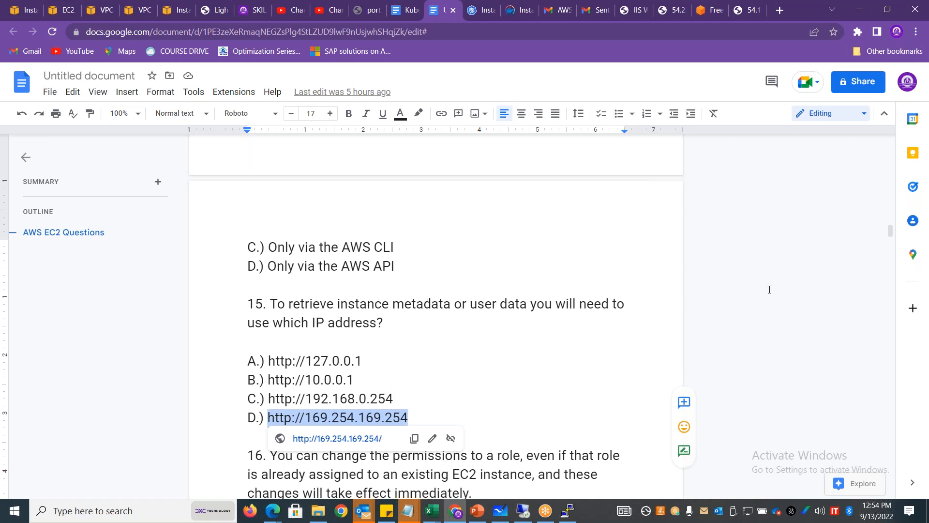
# Go to question 11 about attaching one EBS volume to several EC2 instances and select the phrase about attaching an EBS volume
pyautogui.scroll(1, 891, 237)
pyautogui.moveTo(890, 237); pyautogui.dragTo(890, 220)
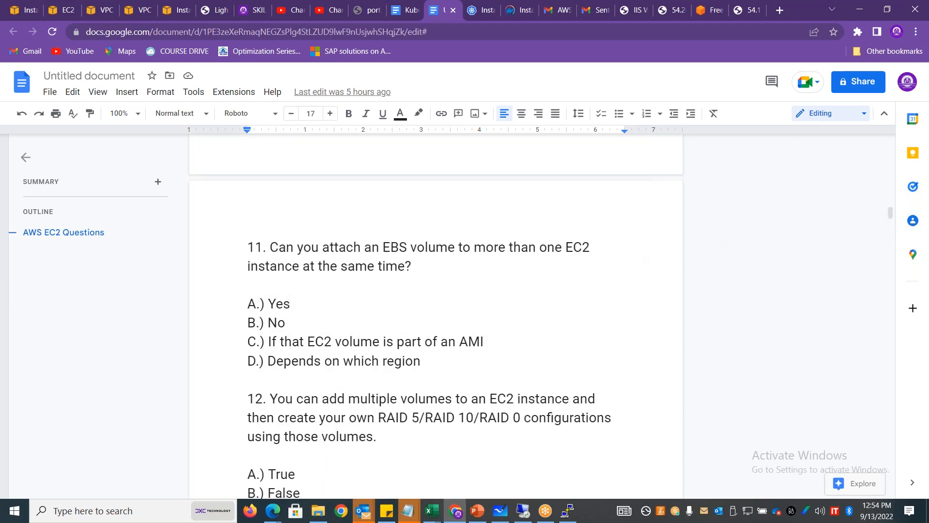
pyautogui.moveTo(333, 245); pyautogui.dragTo(458, 247)
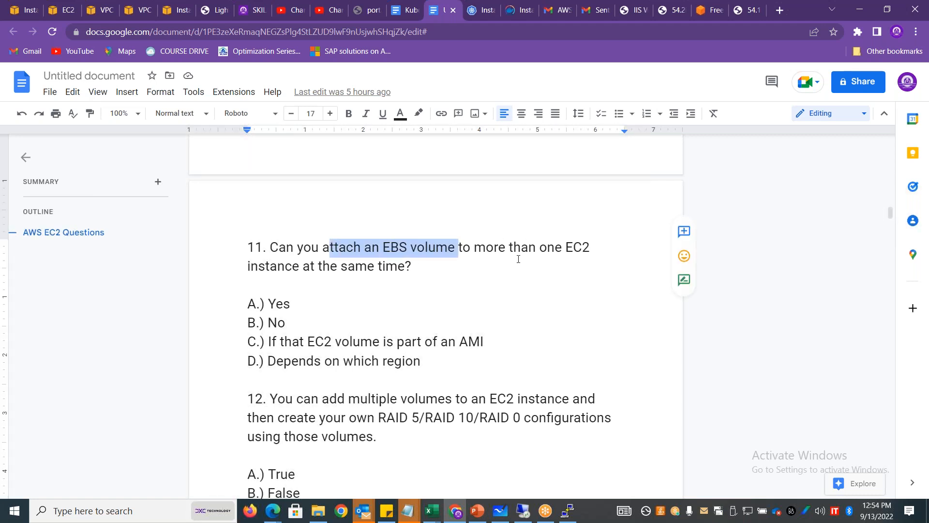
# Switch to the AWS EC2 console and open the Elastic Block Store volumes list
pyautogui.hotkey('alt', 'Tab')
pyautogui.hotkey('alt', 'Tab')
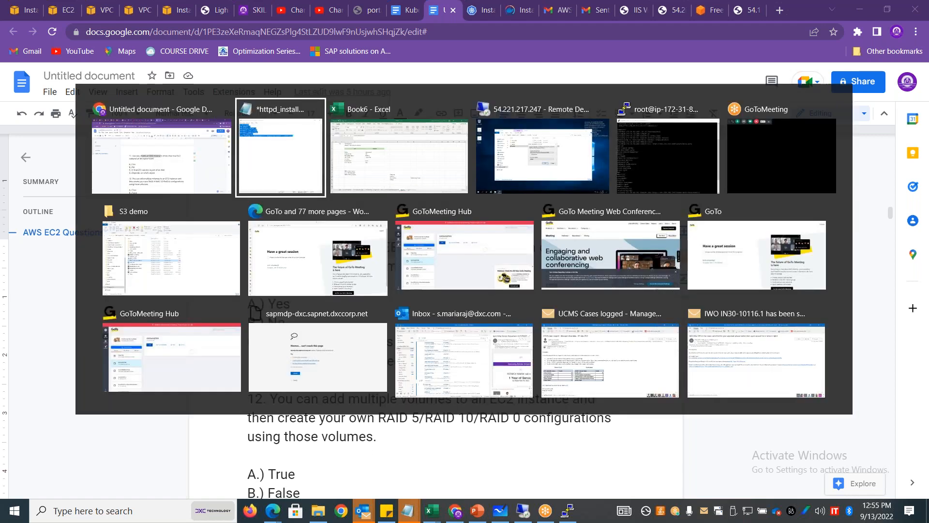
pyautogui.click(21, 9)
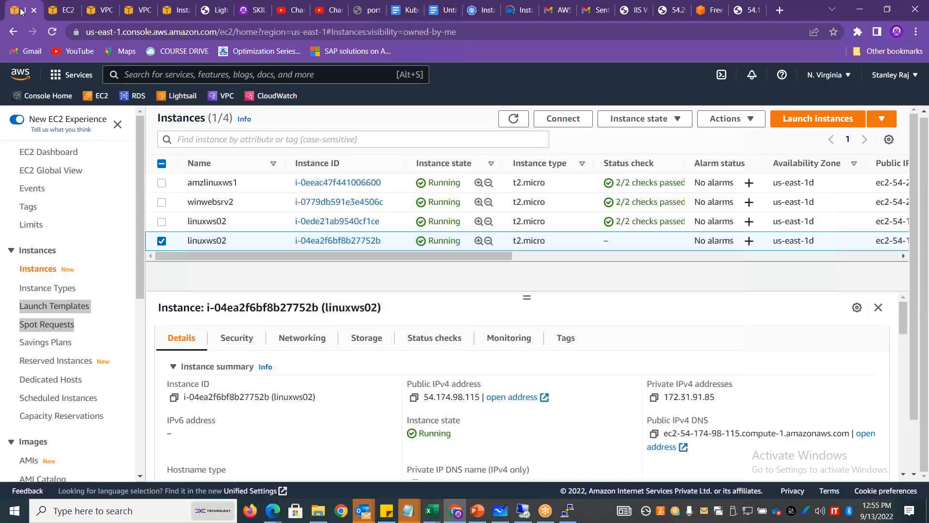
pyautogui.moveTo(144, 211); pyautogui.dragTo(138, 314)
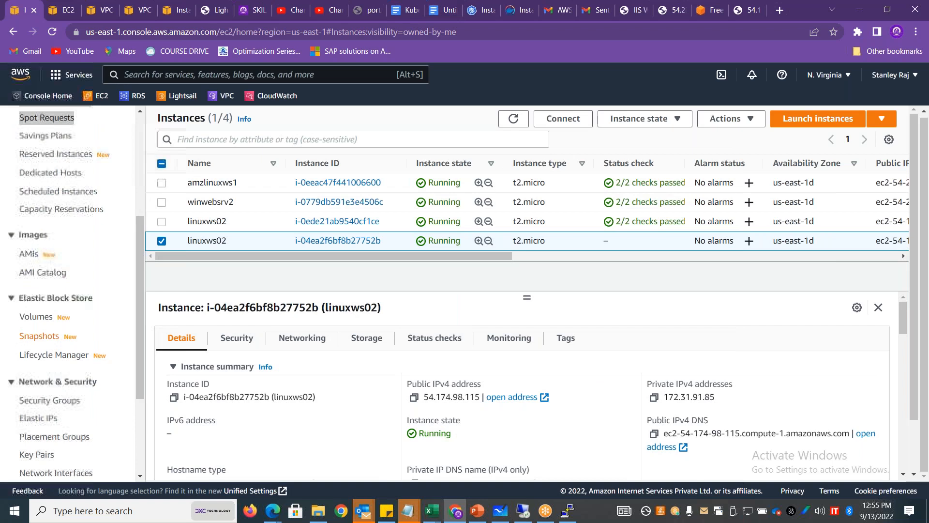
pyautogui.click(35, 320)
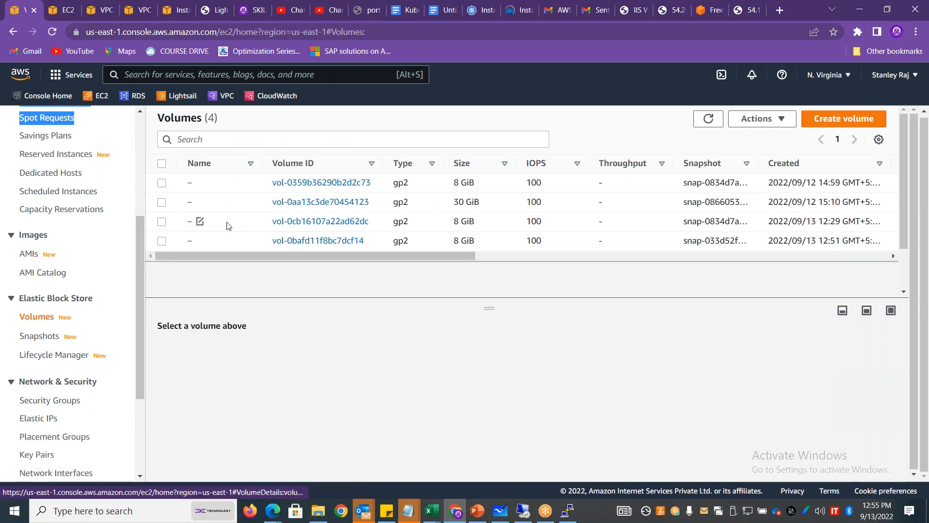
# Select the 30 GiB volume, check its volume state and attached instance, and show the actions available for it
pyautogui.click(162, 201)
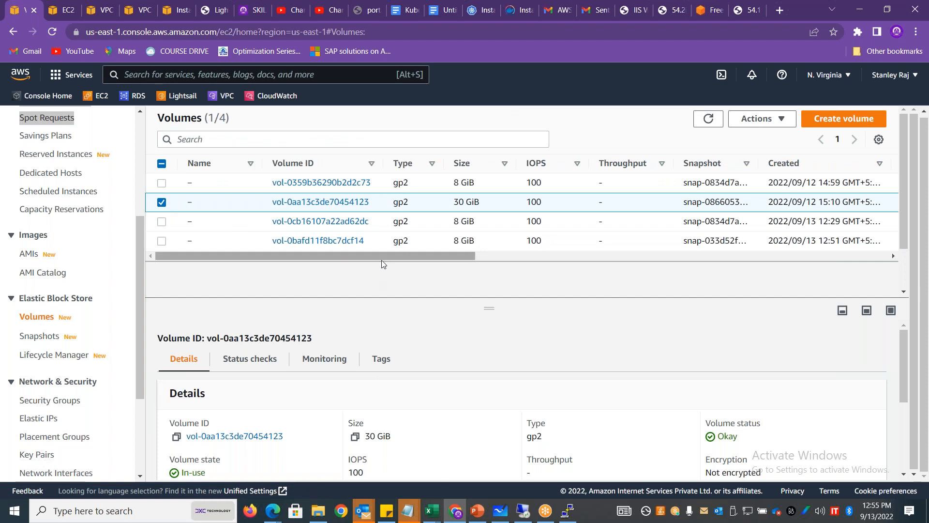
pyautogui.moveTo(382, 256); pyautogui.dragTo(629, 253)
pyautogui.moveTo(481, 203); pyautogui.dragTo(437, 203)
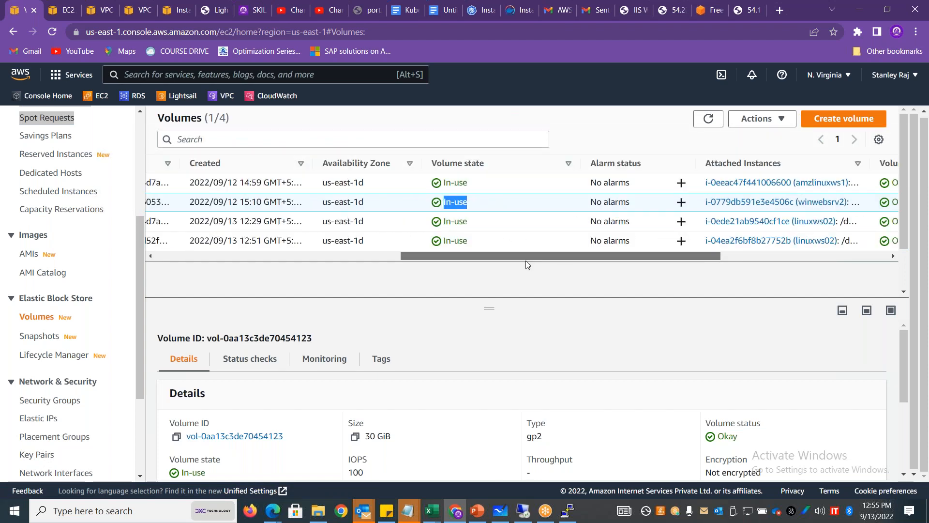
pyautogui.moveTo(524, 257); pyautogui.dragTo(279, 256)
pyautogui.click(777, 119)
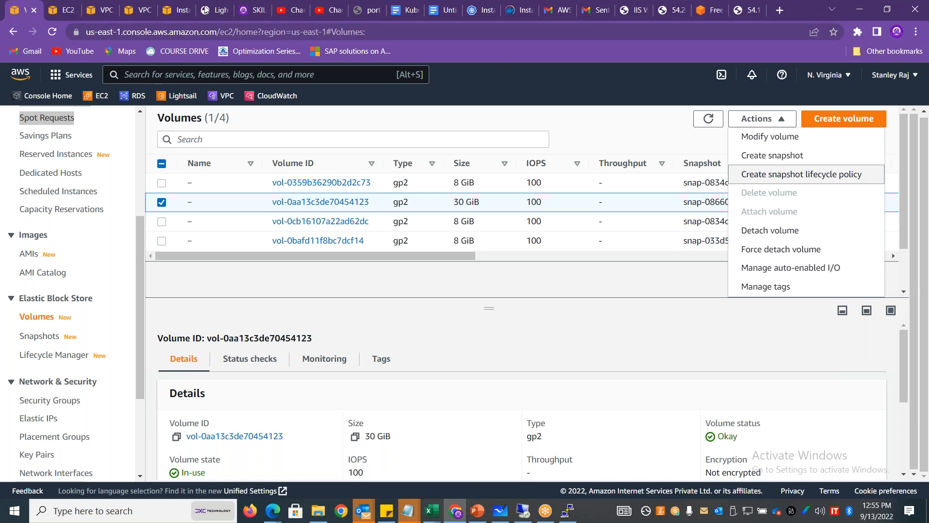
# Return to the AWS EC2 Questions document and mark answer B, No, for question 11 by selecting its text
pyautogui.click(443, 10)
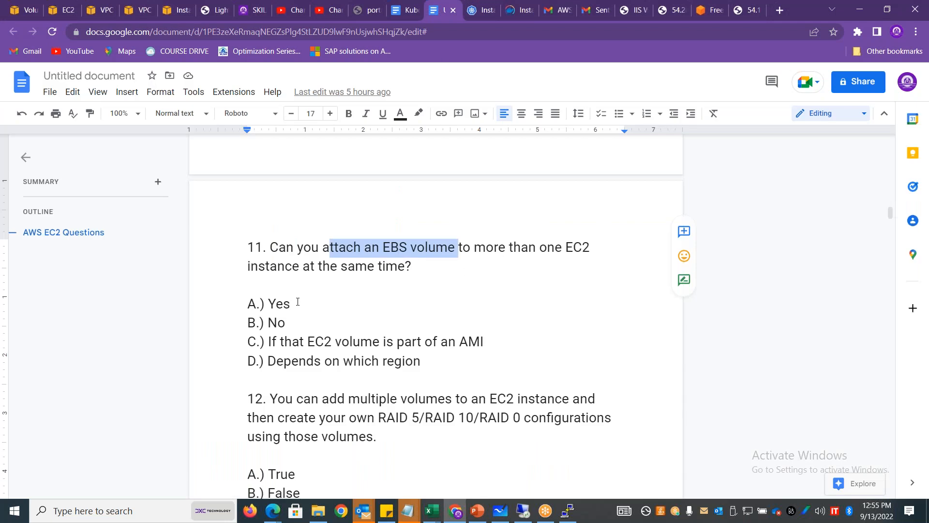
pyautogui.moveTo(293, 325); pyautogui.dragTo(244, 323)
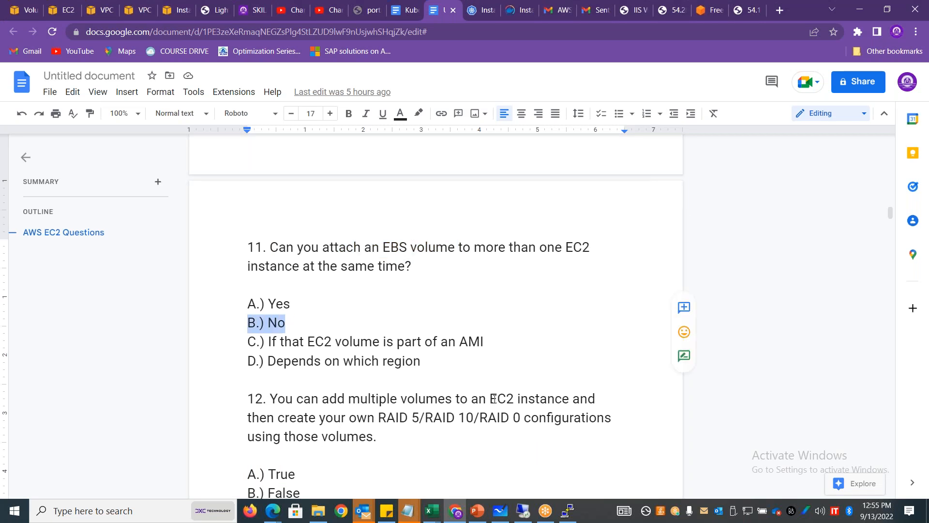
# Read back through questions 10 to 8 and stop at question 9 about making an EC2 server available to the public
pyautogui.press('Up')
pyautogui.press('Up')
pyautogui.press('Up')
pyautogui.press('Up')
pyautogui.press('Up')
pyautogui.press('Up')
pyautogui.press('Up')
pyautogui.press('Up')
pyautogui.press('Up')
pyautogui.press('Up')
pyautogui.press('Up')
pyautogui.press('Up')
pyautogui.press('Up')
pyautogui.press('Up')
pyautogui.press('Up')
pyautogui.press('Up')
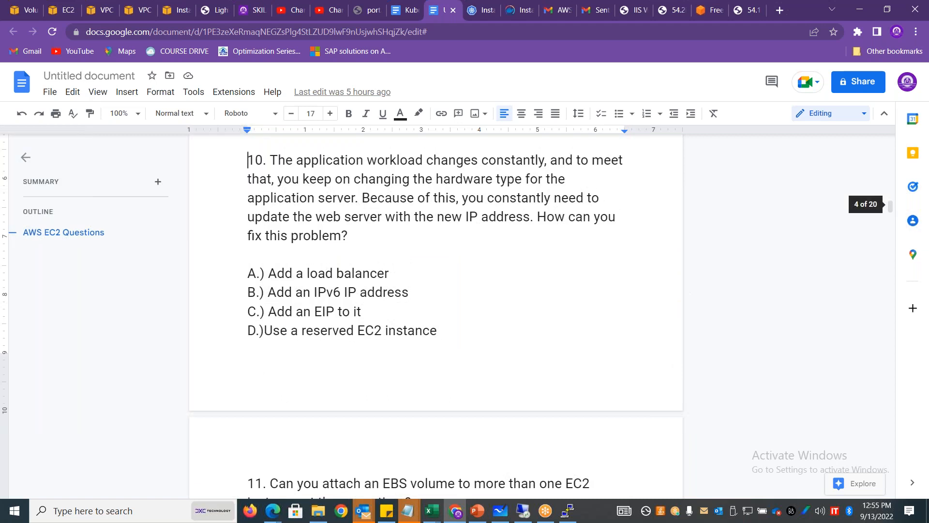
pyautogui.press('Up')
pyautogui.press('Up')
pyautogui.press('Up')
pyautogui.press('Up')
pyautogui.press('Up')
pyautogui.press('Up')
pyautogui.press('Up')
pyautogui.press('Up')
pyautogui.press('Up')
pyautogui.press('Up')
pyautogui.press('Up')
pyautogui.press('Up')
pyautogui.press('Up')
pyautogui.press('Up')
pyautogui.press('Up')
pyautogui.press('Up')
pyautogui.press('Up')
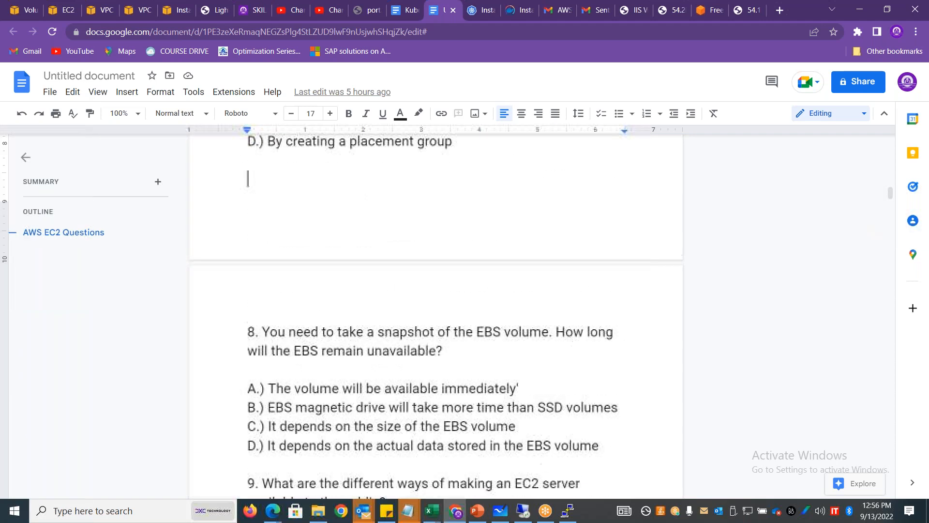
pyautogui.press('Down')
pyautogui.press('Down')
pyautogui.press('Down')
pyautogui.press('Down')
pyautogui.press('Down')
pyautogui.press('Down')
pyautogui.press('Down')
pyautogui.press('Down')
pyautogui.press('Down')
pyautogui.press('Down')
pyautogui.press('Down')
pyautogui.press('Down')
pyautogui.press('Down')
pyautogui.press('Down')
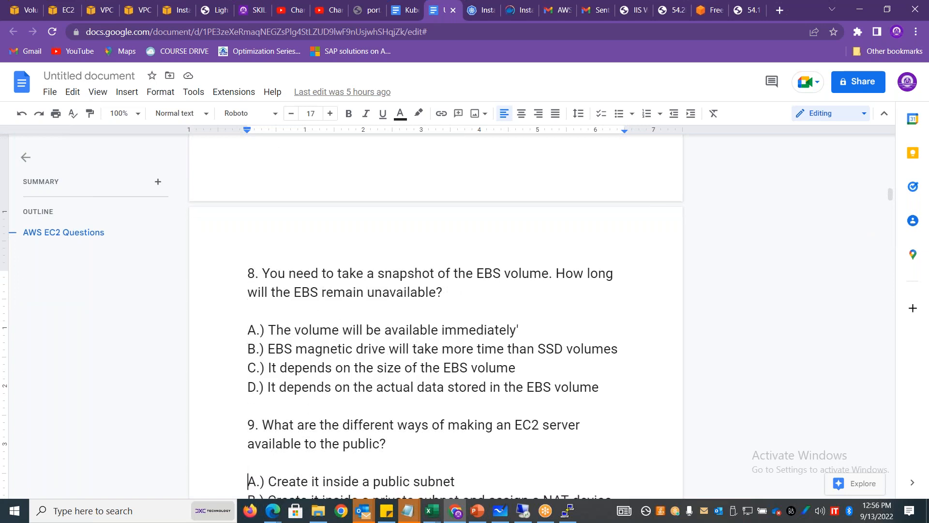
pyautogui.press('Down')
pyautogui.press('Down')
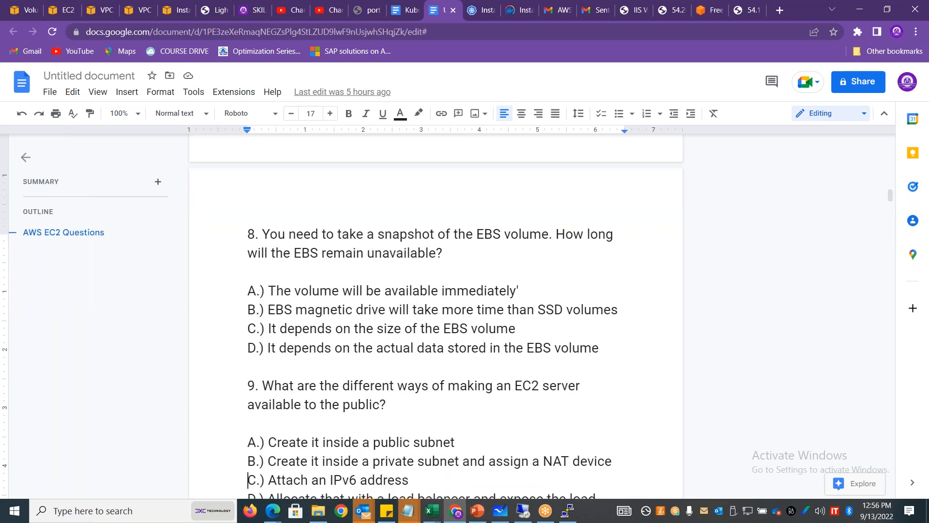
pyautogui.press('Down')
pyautogui.press('Down')
pyautogui.press('Down')
pyautogui.press('Down')
pyautogui.press('Down')
pyautogui.press('Down')
pyautogui.press('Down')
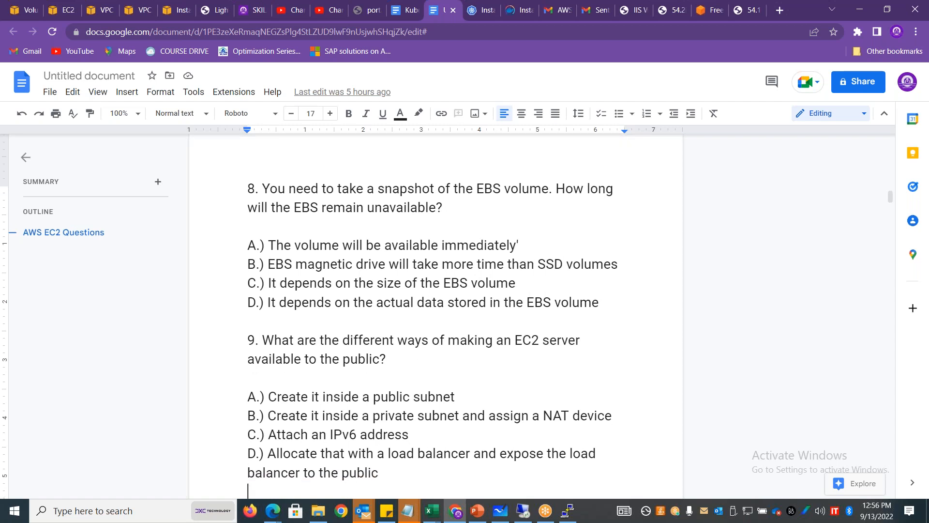
pyautogui.press('Down')
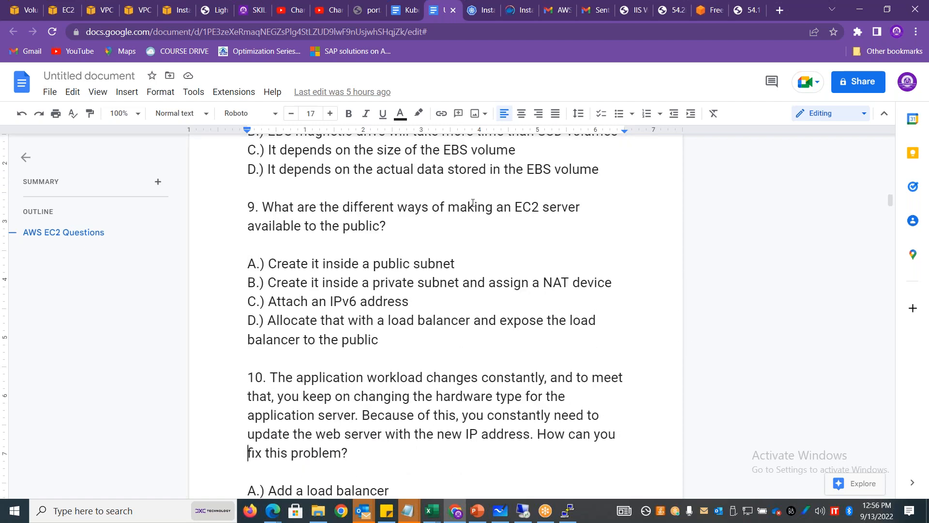
# Review question 9, selecting "public subnet" in answer A and the load balancer text in answer D
pyautogui.moveTo(468, 207); pyautogui.dragTo(586, 207)
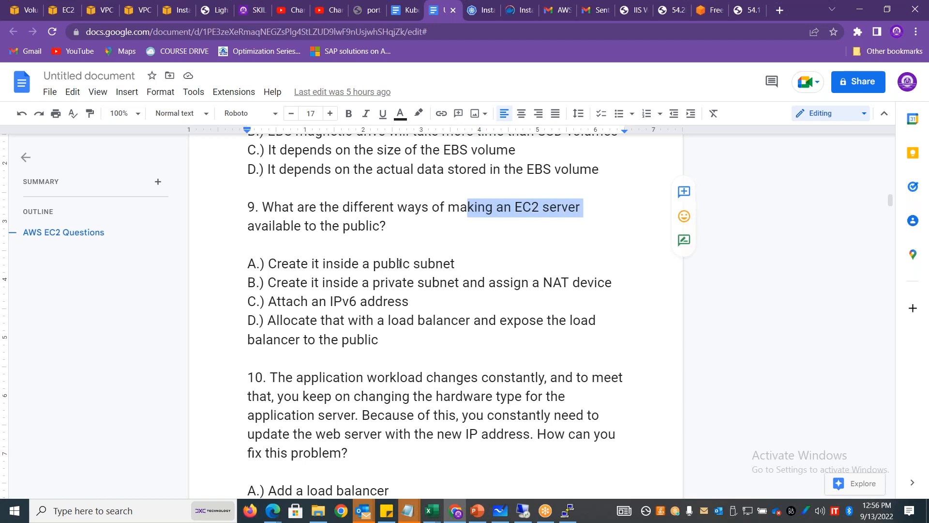
pyautogui.moveTo(456, 265); pyautogui.dragTo(374, 262)
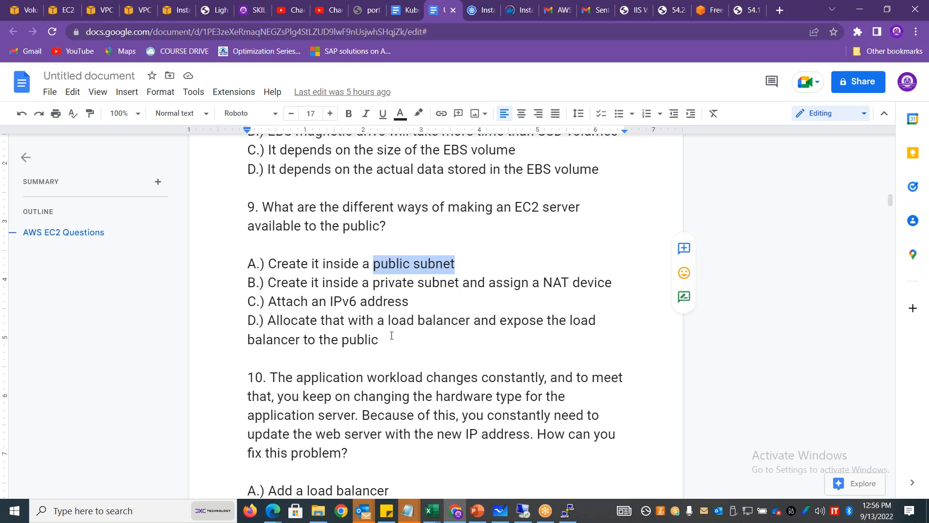
pyautogui.moveTo(392, 339); pyautogui.dragTo(275, 313)
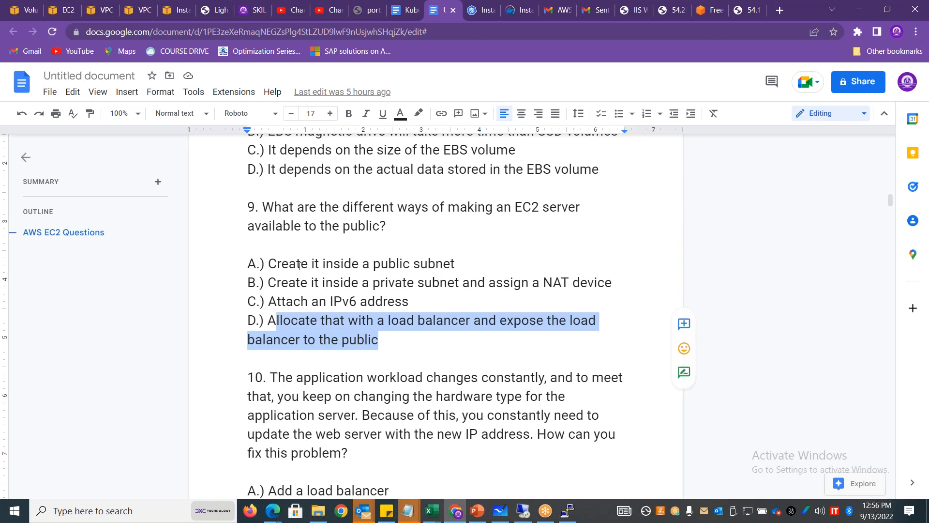
pyautogui.click(328, 327)
# Skim forward through the AWS EC2 Questions document from question 9 to question 28 about the underlying hypervisors for EC2
pyautogui.press('Down')
pyautogui.press('Down')
pyautogui.press('Down')
pyautogui.press('Down')
pyautogui.press('Down')
pyautogui.press('Down')
pyautogui.press('Down')
pyautogui.press('Down')
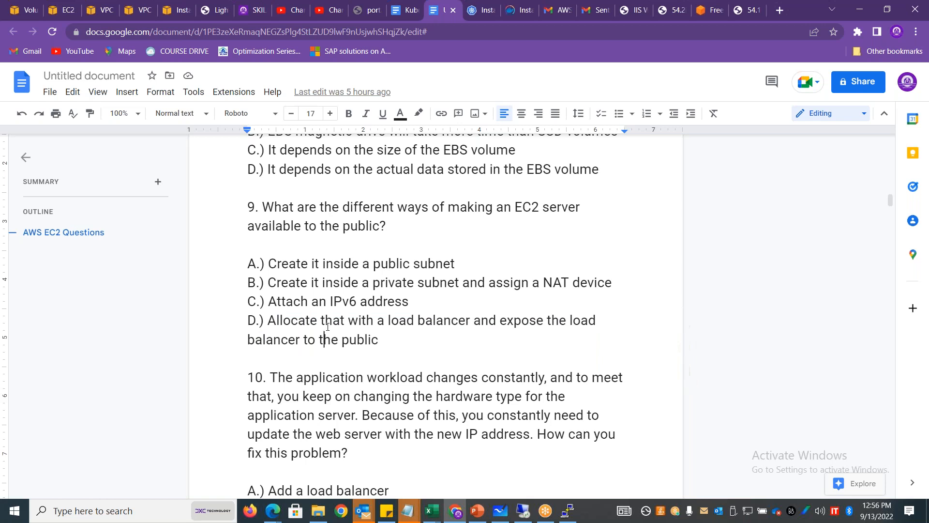
pyautogui.press('Down')
pyautogui.press('Down')
pyautogui.press('Down')
pyautogui.press('Down')
pyautogui.press('Down')
pyautogui.press('Down')
pyautogui.press('Down')
pyautogui.press('Down')
pyautogui.press('Down')
pyautogui.press('Down')
pyautogui.press('Down')
pyautogui.press('Down')
pyautogui.press('Down')
pyautogui.press('Down')
pyautogui.press('Down')
pyautogui.press('Down')
pyautogui.press('Down')
pyautogui.press('Down')
pyautogui.press('Down')
pyautogui.press('Down')
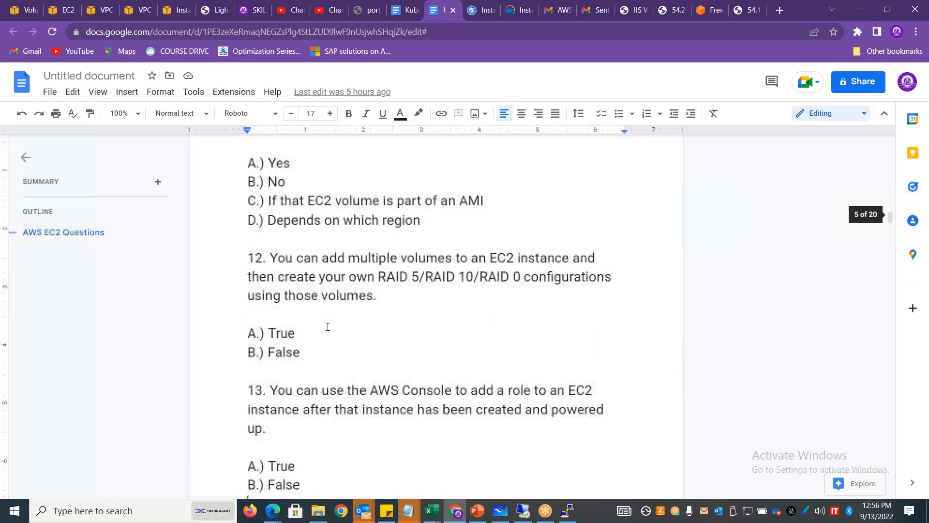
pyautogui.press('Down')
pyautogui.press('Down')
pyautogui.press('Down')
pyautogui.press('Down')
pyautogui.press('Down')
pyautogui.press('Down')
pyautogui.press('Down')
pyautogui.press('Down')
pyautogui.press('Down')
pyautogui.press('Down')
pyautogui.press('Down')
pyautogui.press('Down')
pyautogui.press('Down')
pyautogui.press('Down')
pyautogui.press('Down')
pyautogui.press('Down')
pyautogui.press('Down')
pyautogui.press('Down')
pyautogui.press('Down')
pyautogui.press('Down')
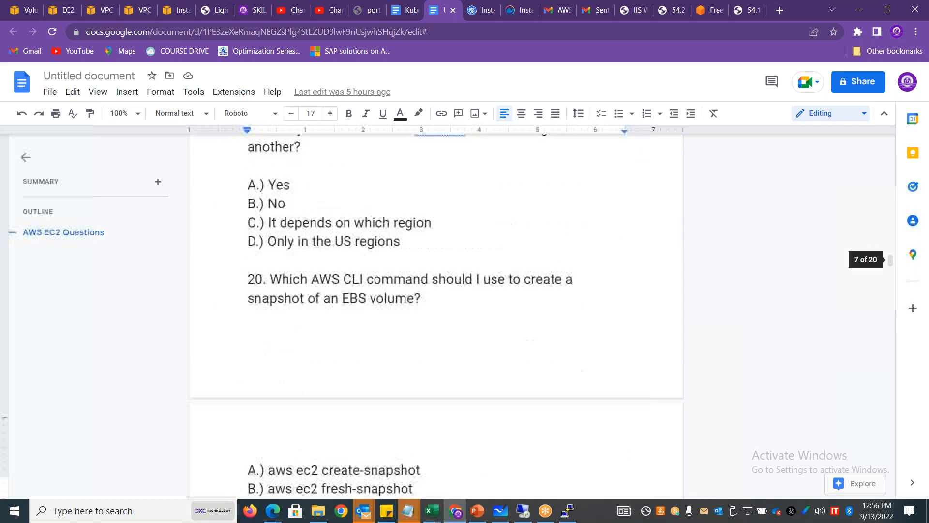
pyautogui.press('Down')
pyautogui.press('Down')
pyautogui.press('Down')
pyautogui.press('Down')
pyautogui.press('Down')
pyautogui.press('Down')
pyautogui.press('Down')
pyautogui.press('Down')
pyautogui.press('Down')
pyautogui.press('Down')
pyautogui.press('Down')
pyautogui.press('Down')
pyautogui.press('Down')
pyautogui.press('Down')
pyautogui.press('Down')
pyautogui.press('Down')
pyautogui.press('Down')
pyautogui.press('Down')
pyautogui.press('Down')
pyautogui.press('Down')
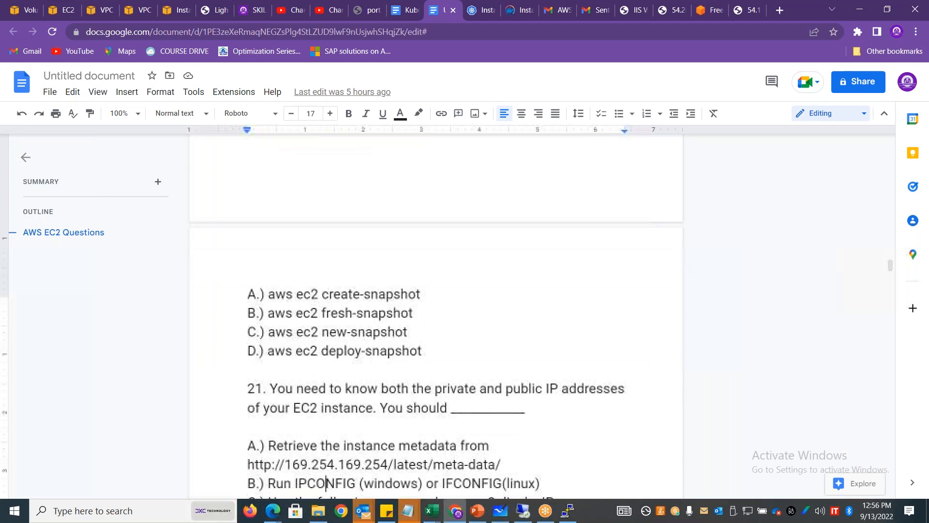
pyautogui.press('Down')
pyautogui.press('Down')
pyautogui.press('Down')
pyautogui.press('Down')
pyautogui.press('Down')
pyautogui.press('Down')
pyautogui.press('Down')
pyautogui.press('Down')
pyautogui.press('Down')
pyautogui.press('Down')
pyautogui.press('Down')
pyautogui.press('Down')
pyautogui.press('Down')
pyautogui.press('Down')
pyautogui.press('Down')
pyautogui.press('Down')
pyautogui.press('Down')
pyautogui.press('Down')
pyautogui.press('Down')
pyautogui.press('Down')
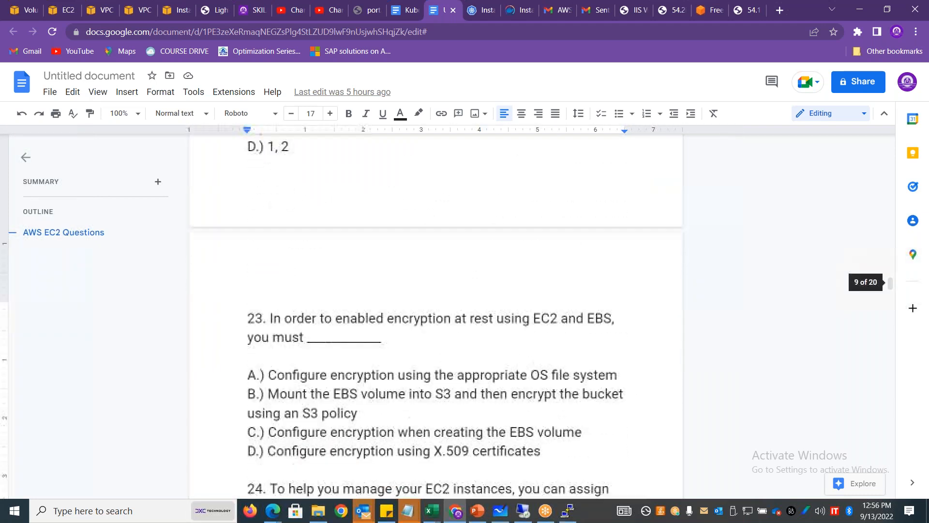
pyautogui.press('Down')
pyautogui.press('Down')
pyautogui.press('Down')
pyautogui.press('Down')
pyautogui.press('Down')
pyautogui.press('Down')
pyautogui.press('Down')
pyautogui.press('Down')
pyautogui.press('Down')
pyautogui.press('Down')
pyautogui.press('Down')
pyautogui.press('Down')
pyautogui.press('Down')
pyautogui.press('Down')
pyautogui.press('Down')
pyautogui.press('Down')
pyautogui.press('Down')
pyautogui.press('Down')
pyautogui.press('Down')
pyautogui.press('Down')
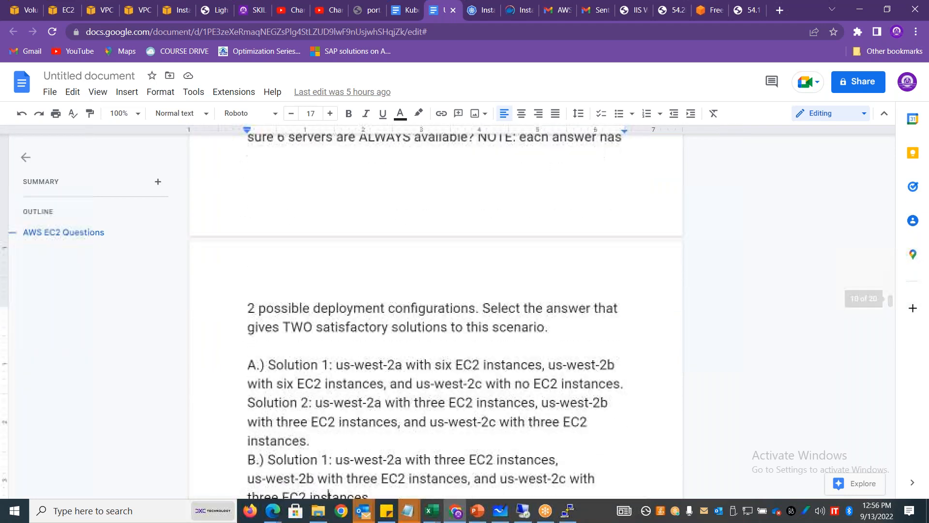
pyautogui.press('Down')
pyautogui.press('Down')
pyautogui.press('Down')
pyautogui.press('Down')
pyautogui.press('Down')
pyautogui.press('Down')
pyautogui.press('Down')
pyautogui.press('Down')
pyautogui.press('Down')
pyautogui.press('Down')
pyautogui.press('Down')
pyautogui.press('Down')
pyautogui.press('Down')
pyautogui.press('Down')
pyautogui.press('Down')
pyautogui.press('Down')
pyautogui.press('Down')
pyautogui.press('Down')
pyautogui.press('Down')
pyautogui.press('Down')
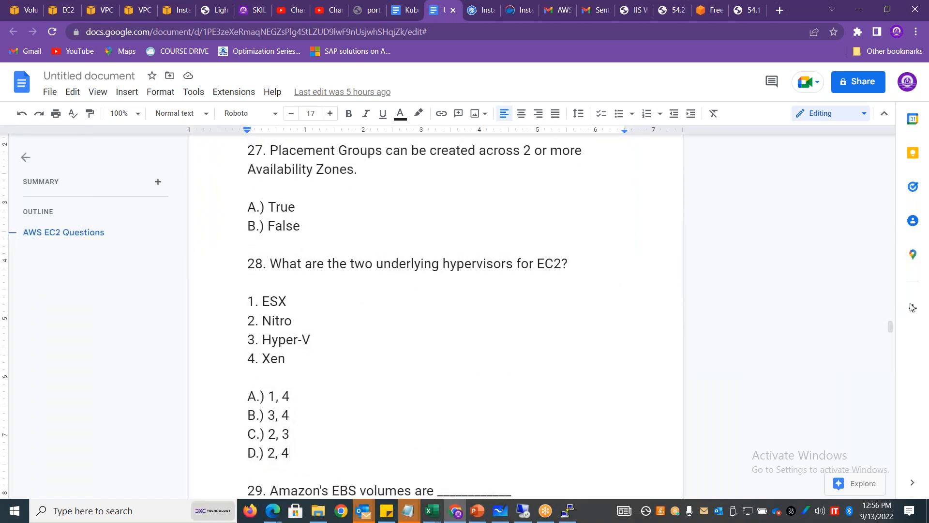
# Review question 28 by selecting its question text and the Xen and Nitro options in the numbered list
pyautogui.moveTo(564, 263); pyautogui.dragTo(277, 258)
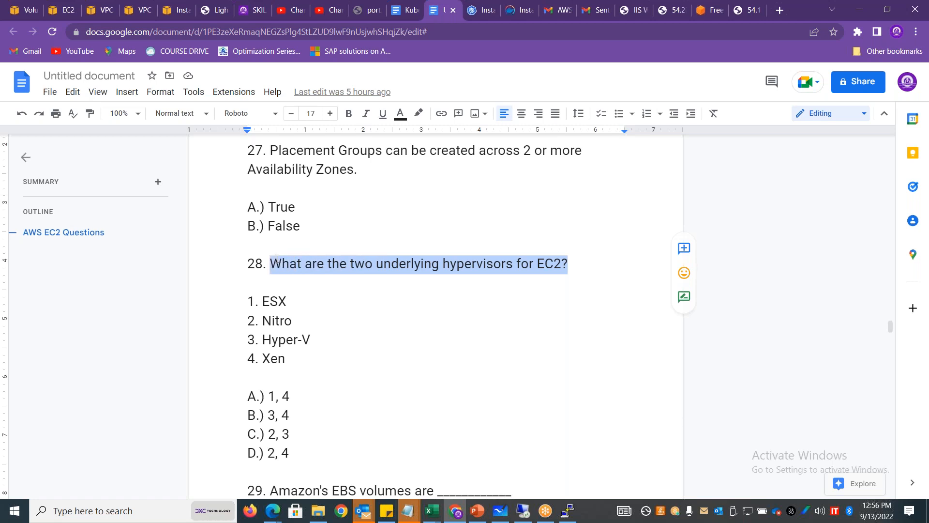
pyautogui.moveTo(295, 354); pyautogui.dragTo(263, 352)
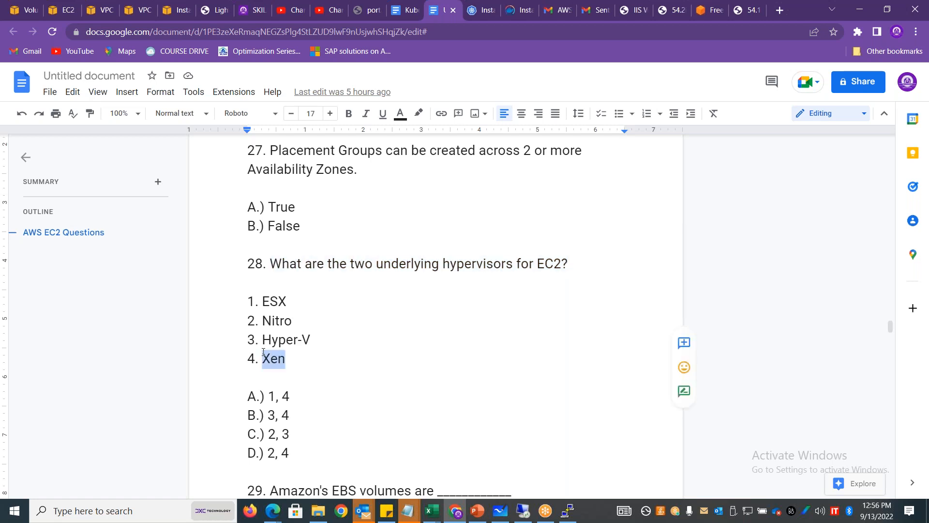
pyautogui.moveTo(293, 321); pyautogui.dragTo(252, 324)
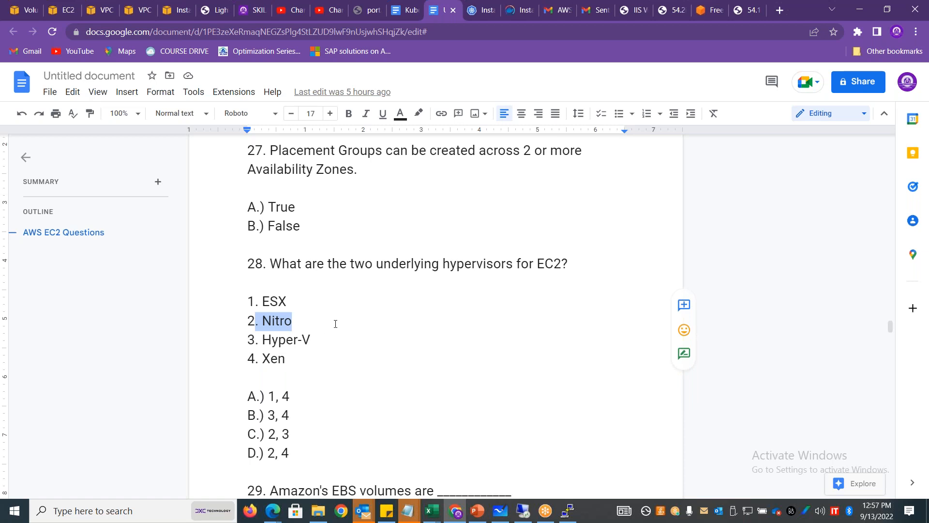
pyautogui.moveTo(290, 300); pyautogui.dragTo(297, 322)
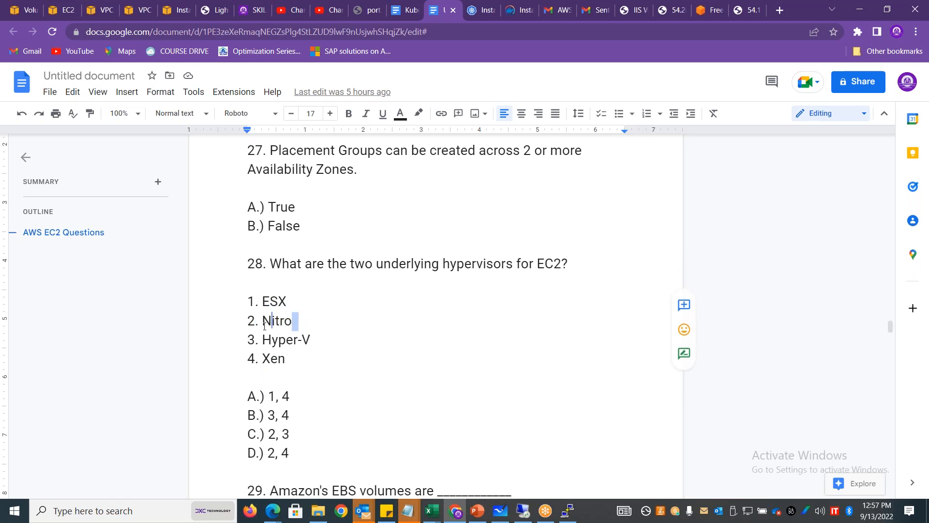
pyautogui.click(291, 325)
pyautogui.doubleClick(278, 321)
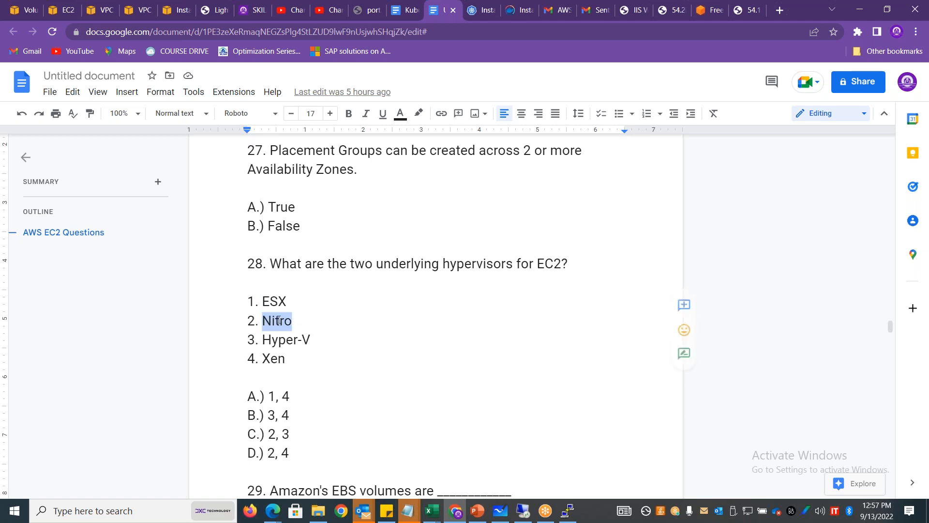
# Point out Xen and Nitro again and mark answer D, "2, 4", for question 28 by selecting its text
pyautogui.doubleClick(273, 360)
pyautogui.moveTo(248, 322); pyautogui.dragTo(284, 322)
pyautogui.moveTo(290, 451); pyautogui.dragTo(246, 452)
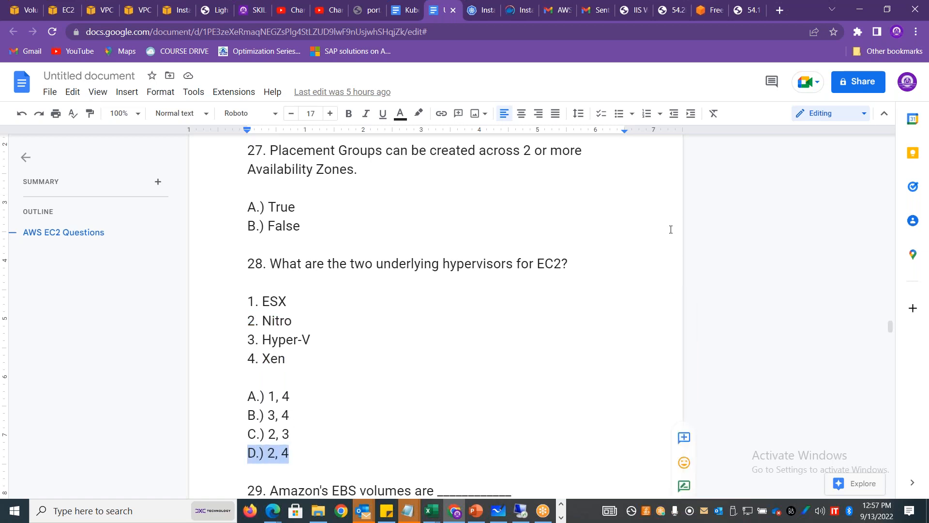
pyautogui.click(402, 293)
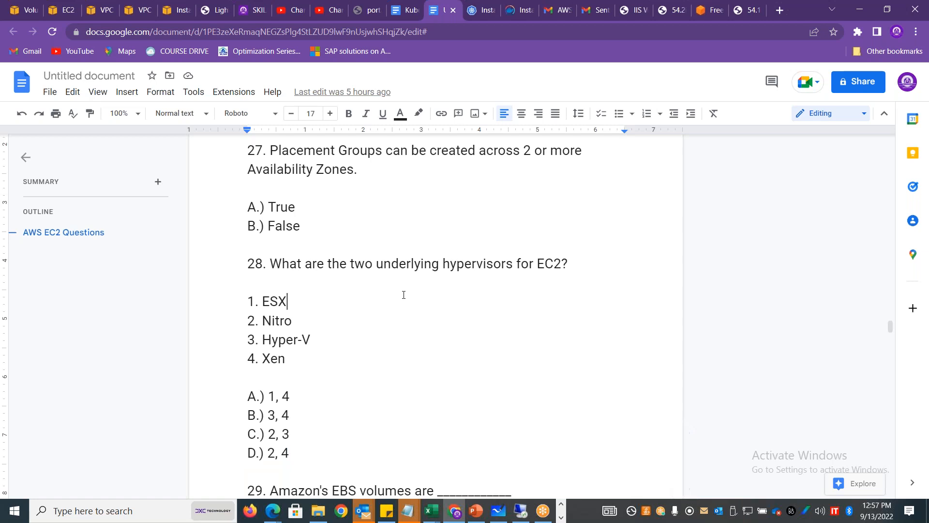
# Review question 29 on Amazon's EBS volumes and mark answer C, "Block based storage", by selecting its text
pyautogui.click(248, 471)
pyautogui.scroll(-9, 290, 479)
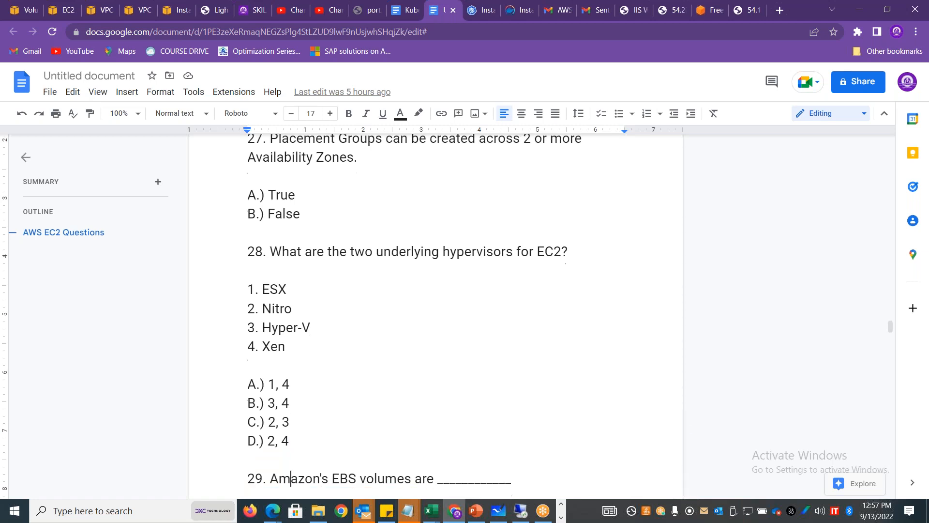
pyautogui.scroll(3, 276, 155)
pyautogui.moveTo(405, 183); pyautogui.dragTo(278, 190)
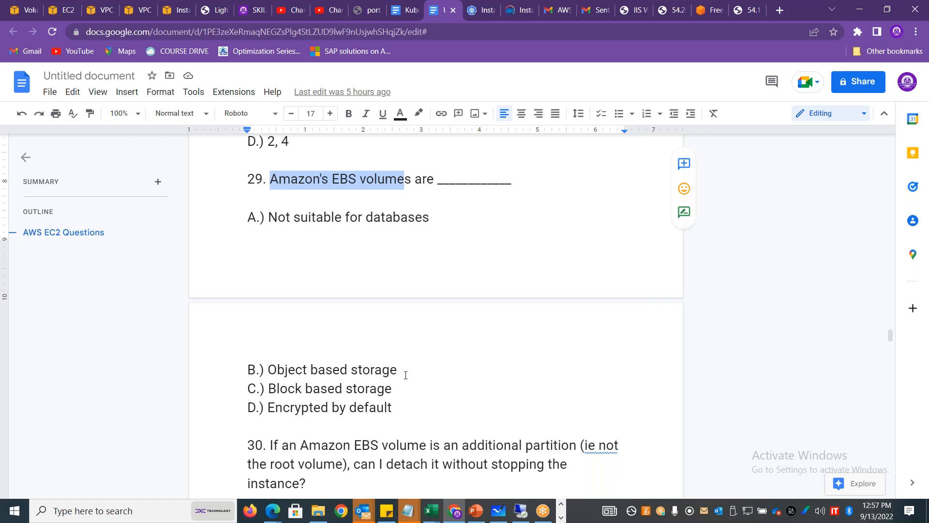
pyautogui.moveTo(396, 389); pyautogui.dragTo(240, 387)
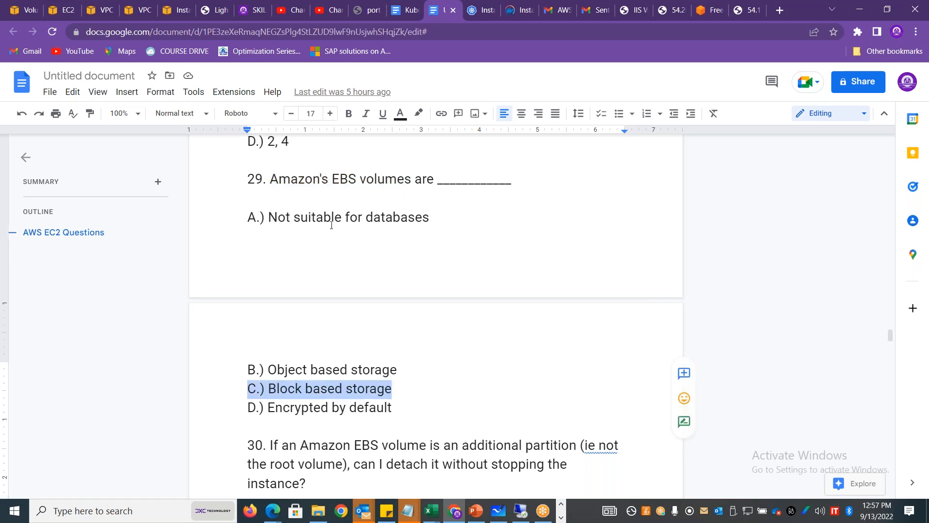
pyautogui.doubleClick(343, 177)
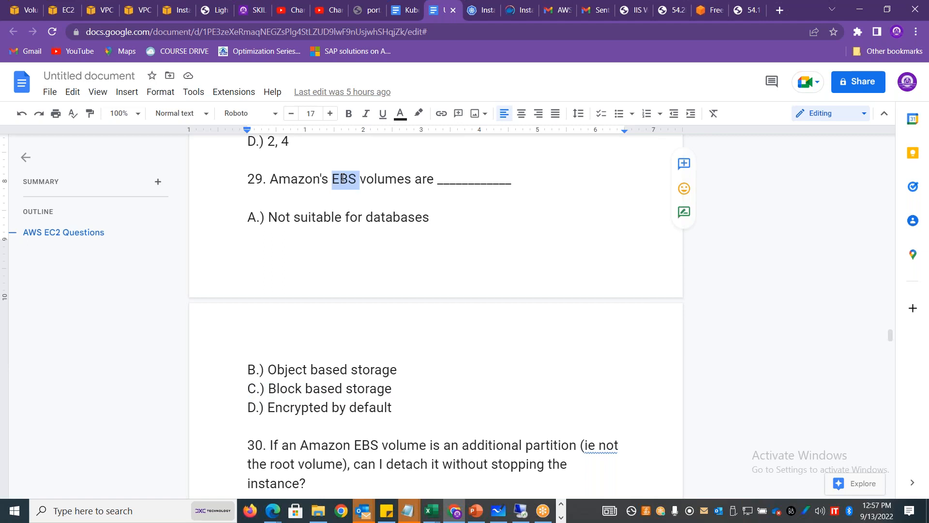
pyautogui.moveTo(397, 386); pyautogui.dragTo(250, 393)
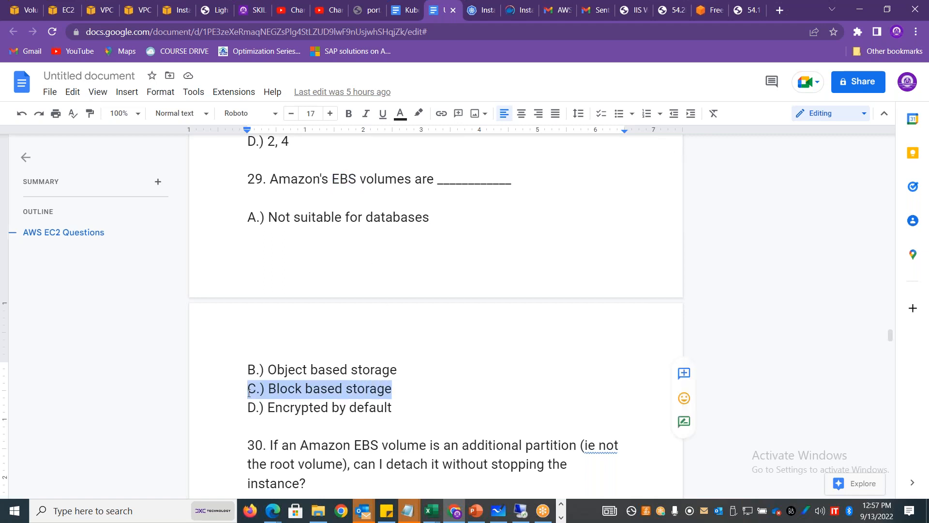
# Skim ahead through questions 30 to 32 and return to question 30 about detaching an additional EBS volume
pyautogui.press('Down')
pyautogui.press('Down')
pyautogui.press('Down')
pyautogui.press('Down')
pyautogui.press('Down')
pyautogui.press('Down')
pyautogui.press('Down')
pyautogui.press('Down')
pyautogui.press('Down')
pyautogui.press('Down')
pyautogui.press('Down')
pyautogui.press('Down')
pyautogui.press('Down')
pyautogui.press('Down')
pyautogui.press('Down')
pyautogui.press('Down')
pyautogui.press('Down')
pyautogui.press('Down')
pyautogui.press('Down')
pyautogui.press('Down')
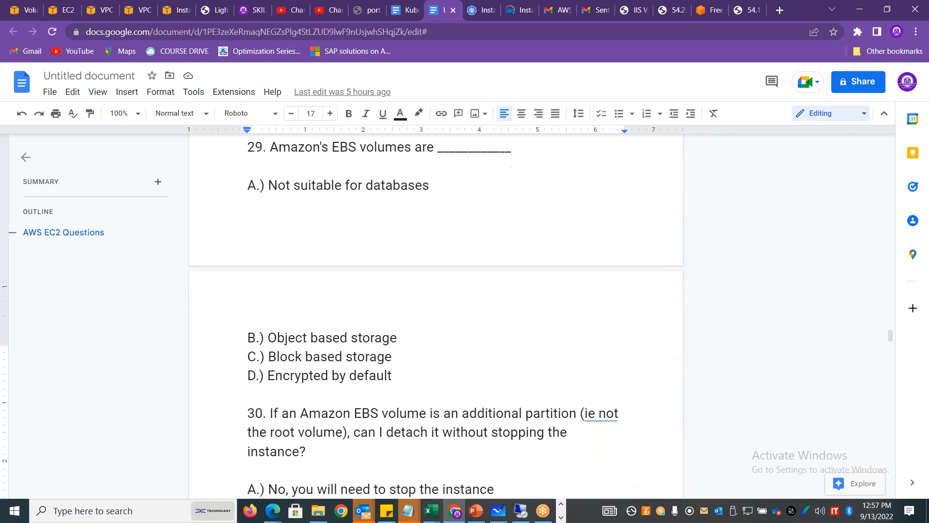
pyautogui.press('Down')
pyautogui.press('Up')
pyautogui.press('Up')
pyautogui.press('Up')
pyautogui.press('Up')
pyautogui.press('Up')
pyautogui.press('Up')
pyautogui.press('Up')
pyautogui.press('Up')
pyautogui.press('Up')
pyautogui.press('Up')
pyautogui.press('Up')
pyautogui.press('Up')
pyautogui.press('Up')
pyautogui.press('Up')
pyautogui.press('Up')
pyautogui.press('Up')
pyautogui.press('Up')
pyautogui.press('Up')
pyautogui.press('Up')
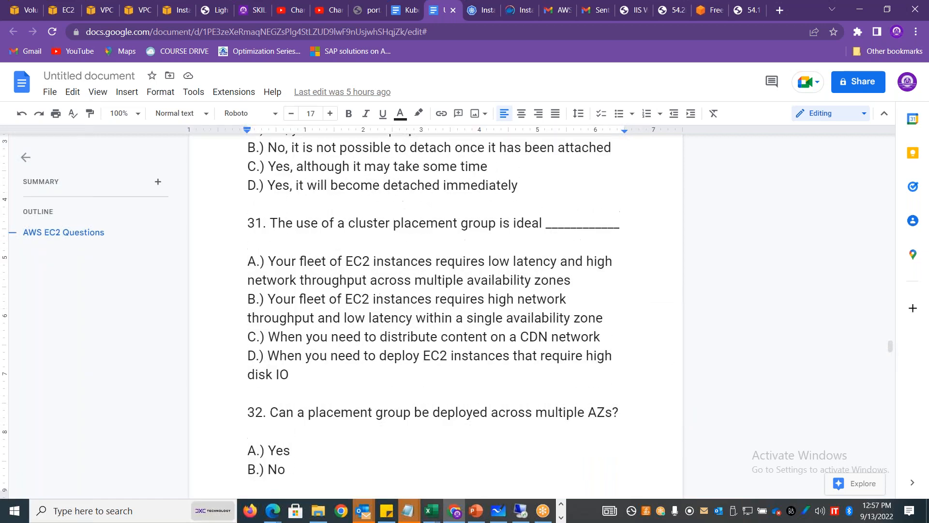
pyautogui.press('Up')
pyautogui.press('Up')
pyautogui.press('Up')
pyautogui.press('Up')
pyautogui.press('Up')
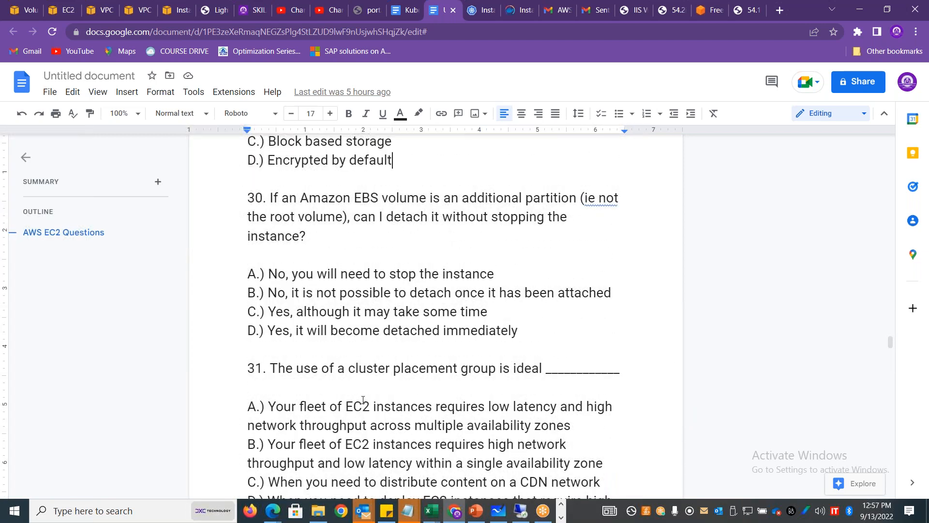
# Review question 30 by selecting its key phrases and mark answer D, "Yes, it will become detached immediately", by selecting its text
pyautogui.moveTo(496, 199); pyautogui.dragTo(526, 199)
pyautogui.moveTo(393, 224); pyautogui.dragTo(527, 224)
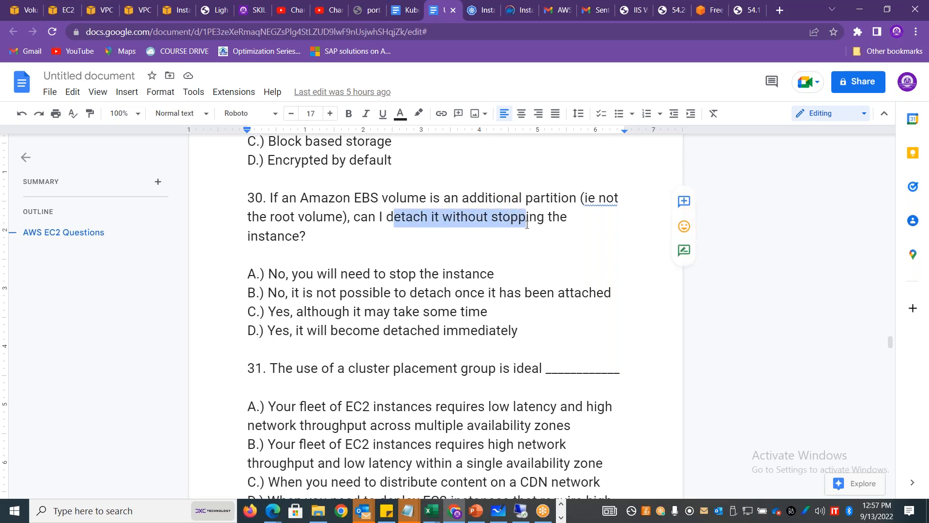
pyautogui.moveTo(524, 333); pyautogui.dragTo(272, 338)
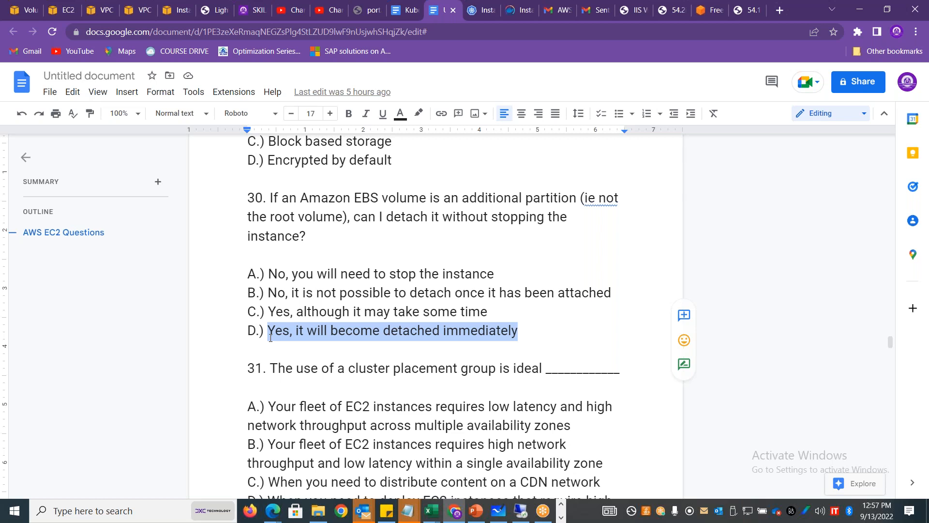
pyautogui.moveTo(561, 217); pyautogui.dragTo(476, 218)
pyautogui.moveTo(421, 197); pyautogui.dragTo(323, 204)
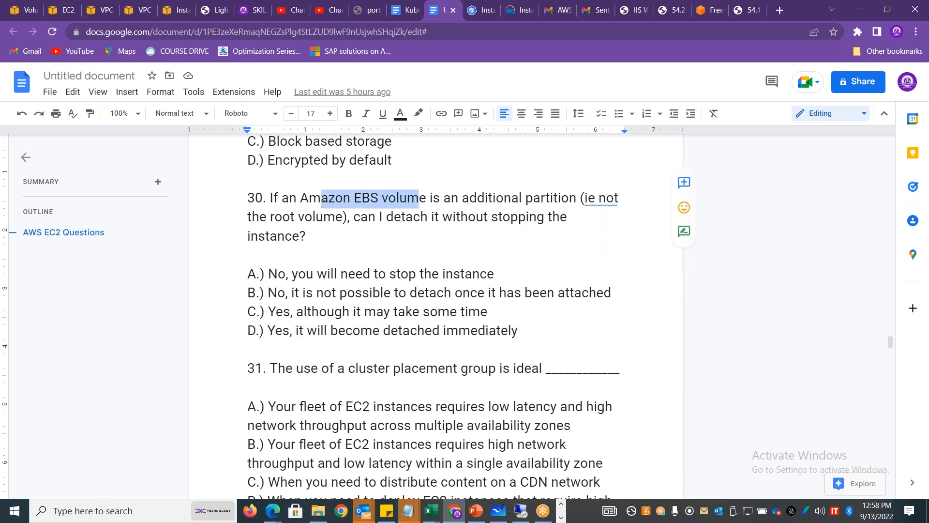
pyautogui.moveTo(518, 332); pyautogui.dragTo(276, 331)
# Skim forward from question 30 through questions 31 to 33 to the document migration options of question 34
pyautogui.press('Down')
pyautogui.press('Down')
pyautogui.press('Down')
pyautogui.press('Down')
pyautogui.press('Down')
pyautogui.press('Down')
pyautogui.press('Down')
pyautogui.press('Down')
pyautogui.press('Down')
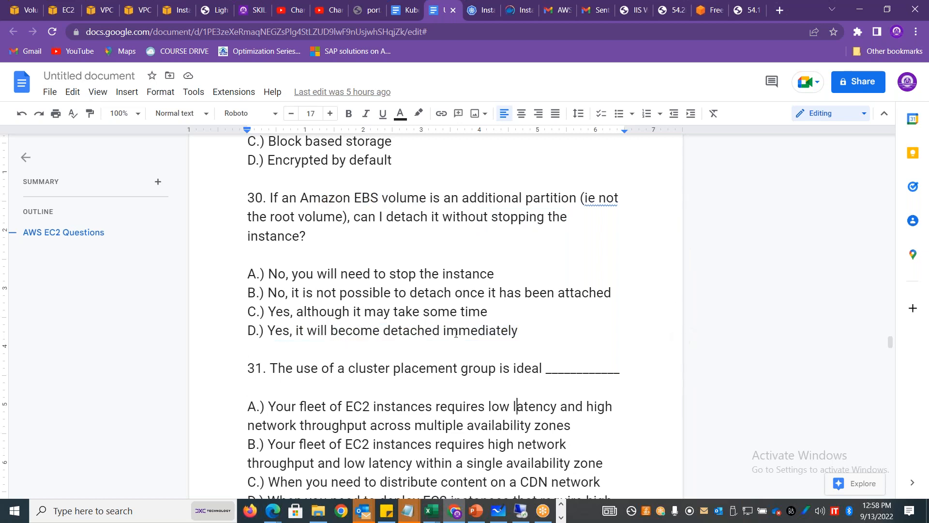
pyautogui.press('Down')
pyautogui.press('Down')
pyautogui.press('Down')
pyautogui.press('Down')
pyautogui.press('Down')
pyautogui.press('Down')
pyautogui.press('Down')
pyautogui.press('Down')
pyautogui.press('Down')
pyautogui.press('Down')
pyautogui.press('Down')
pyautogui.press('Down')
pyautogui.press('Down')
pyautogui.press('Down')
pyautogui.press('Down')
pyautogui.press('Down')
pyautogui.press('Down')
pyautogui.press('Down')
pyautogui.press('Down')
pyautogui.press('Down')
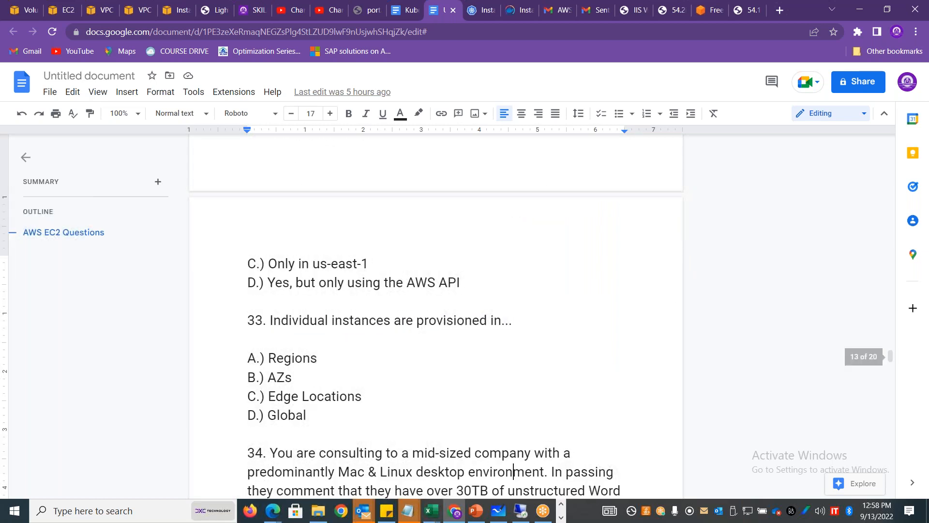
pyautogui.press('Down')
pyautogui.press('Down')
pyautogui.press('Down')
pyautogui.press('Down')
pyautogui.press('Down')
pyautogui.press('Down')
pyautogui.press('Down')
pyautogui.press('Down')
pyautogui.press('Down')
pyautogui.press('Down')
pyautogui.press('Down')
pyautogui.press('Down')
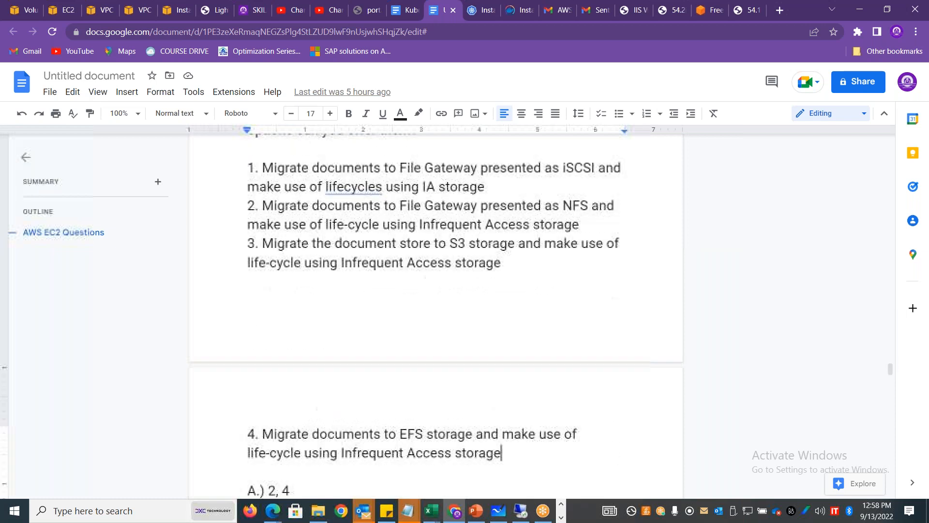
# Go back from question 34 to question 33 about where individual instances are provisioned and examine its options
pyautogui.press('Up')
pyautogui.press('Up')
pyautogui.press('Up')
pyautogui.press('Up')
pyautogui.press('Up')
pyautogui.press('Up')
pyautogui.press('Up')
pyautogui.press('Up')
pyautogui.press('Up')
pyautogui.press('Up')
pyautogui.press('Up')
pyautogui.press('Up')
pyautogui.press('Up')
pyautogui.press('Up')
pyautogui.press('Up')
pyautogui.press('Up')
pyautogui.press('Up')
pyautogui.press('Up')
pyautogui.press('Up')
pyautogui.press('Up')
pyautogui.press('Up')
pyautogui.press('Up')
pyautogui.press('Up')
pyautogui.press('Up')
pyautogui.press('Up')
pyautogui.press('Up')
pyautogui.press('Up')
pyautogui.press('Up')
pyautogui.press('Up')
pyautogui.press('Up')
pyautogui.press('Up')
pyautogui.press('Up')
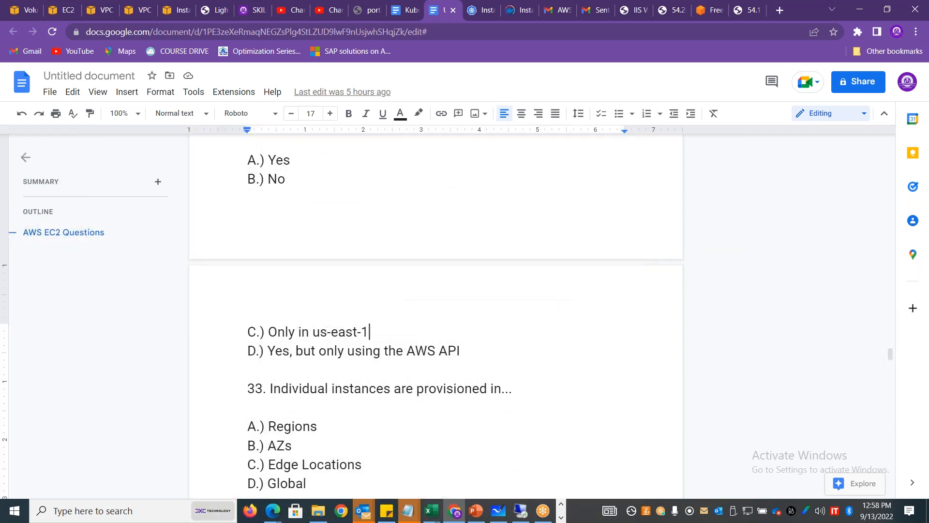
pyautogui.press('Down')
pyautogui.press('Down')
pyautogui.press('Down')
pyautogui.press('Down')
pyautogui.press('Down')
pyautogui.press('Down')
pyautogui.press('Down')
pyautogui.press('Down')
pyautogui.press('Down')
pyautogui.press('Down')
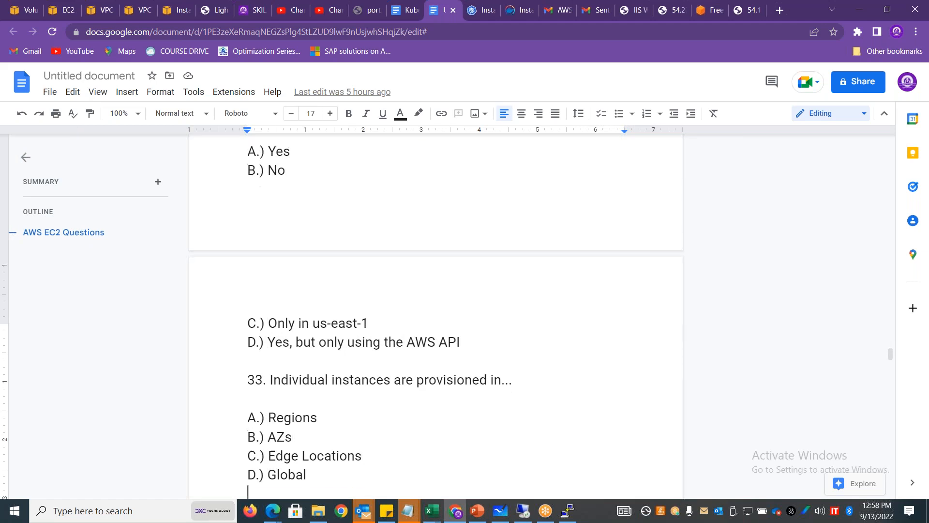
# Mark answer B, "AZs", for question 33 by selecting it and reword it as "Availability Zones (AZ's)"
pyautogui.moveTo(319, 377); pyautogui.dragTo(265, 393)
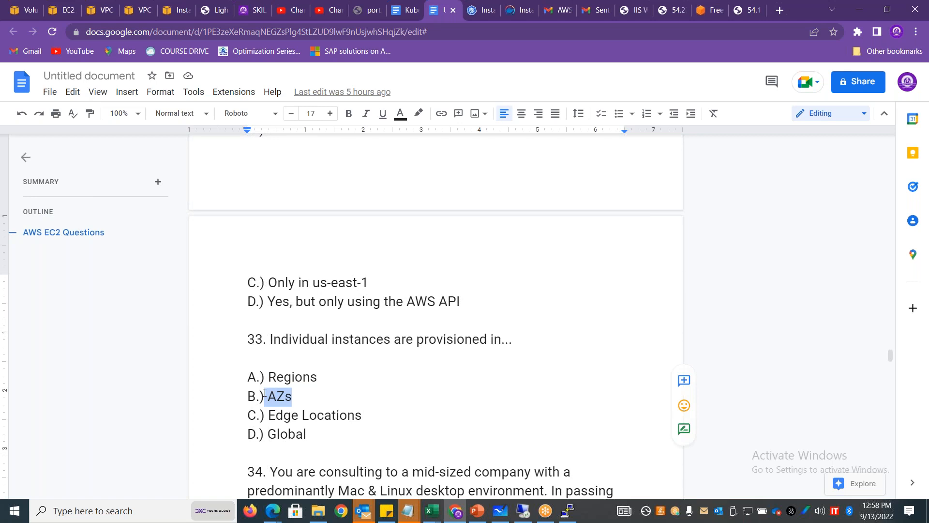
pyautogui.moveTo(300, 394); pyautogui.dragTo(266, 396)
pyautogui.click(298, 392)
pyautogui.press('BackSpace')
pyautogui.press('BackSpace')
pyautogui.write('vailability ')
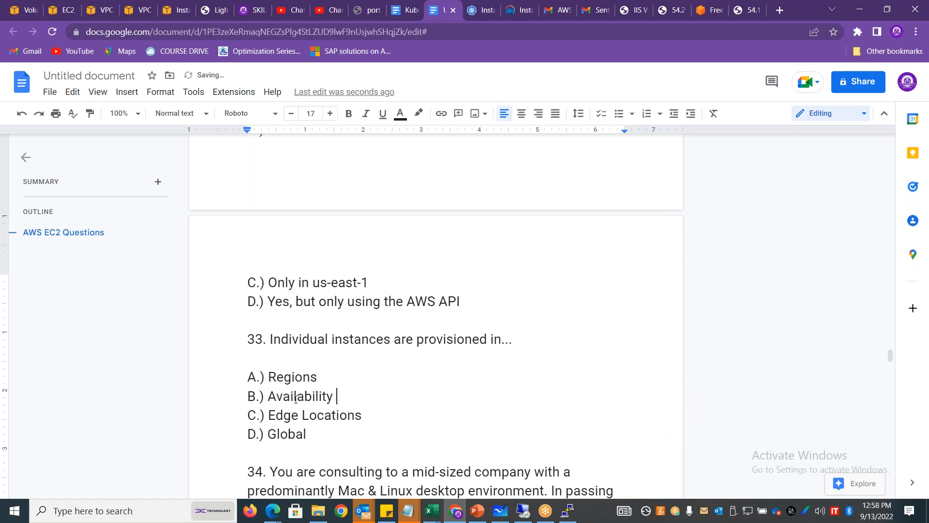
pyautogui.write('Zones (AZ')
pyautogui.write("'s)")
pyautogui.press('Down')
pyautogui.press('Down')
pyautogui.press('Down')
pyautogui.press('Down')
pyautogui.press('Down')
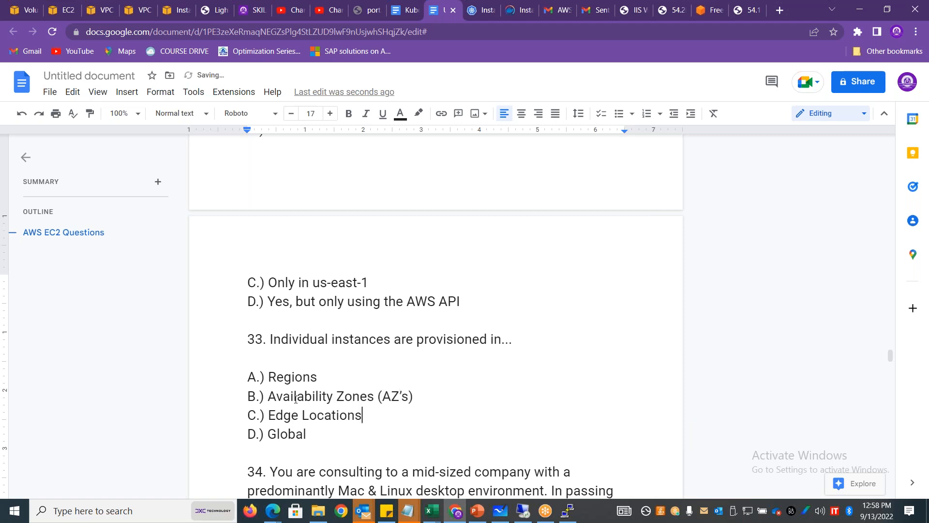
# Move on from question 33 to question 35 about EBS snapshot backups and mark answer A, "Incrementally", by selecting its text
pyautogui.press('Down')
pyautogui.press('Down')
pyautogui.press('Down')
pyautogui.press('Down')
pyautogui.press('Down')
pyautogui.press('Down')
pyautogui.press('Down')
pyautogui.press('Down')
pyautogui.press('Down')
pyautogui.press('Down')
pyautogui.press('Down')
pyautogui.press('Down')
pyautogui.press('Down')
pyautogui.press('Down')
pyautogui.press('Down')
pyautogui.press('Down')
pyautogui.press('Down')
pyautogui.press('Down')
pyautogui.press('Down')
pyautogui.press('Down')
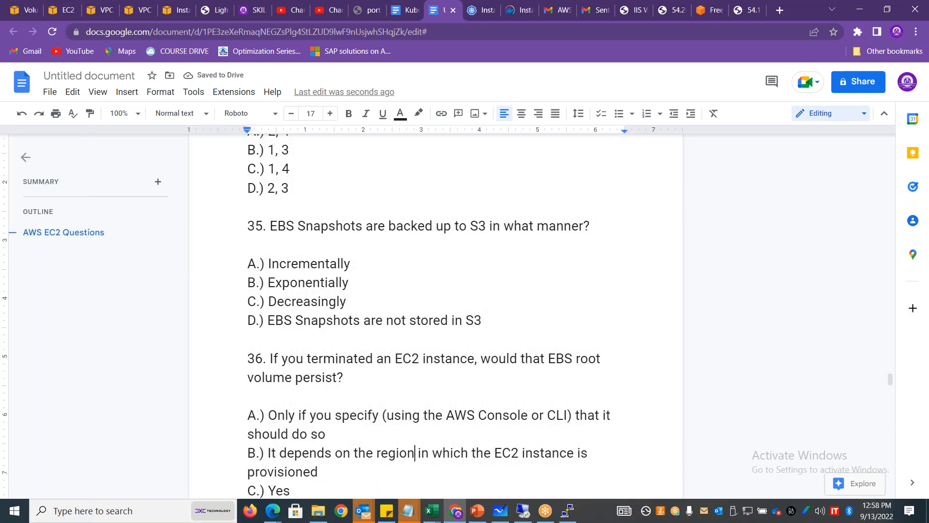
pyautogui.moveTo(607, 224); pyautogui.dragTo(287, 226)
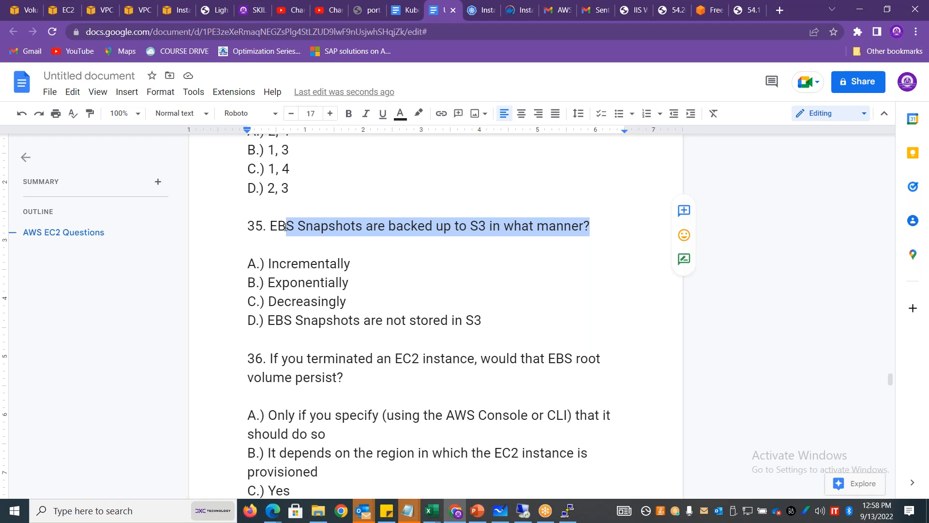
pyautogui.doubleClick(305, 264)
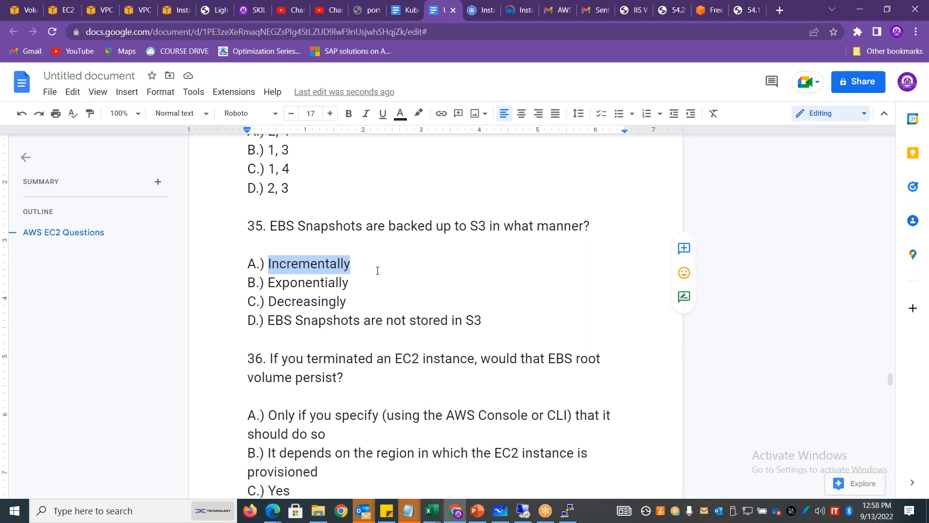
# Switch to the Excel workbook's Tagging sheet and enter "Snapshot" in C25 with "Full" beside it in D25
pyautogui.hotkey('alt', 'Tab')
pyautogui.hotkey('alt', 'Tab')
pyautogui.click(165, 443)
pyautogui.write('Snapshot')
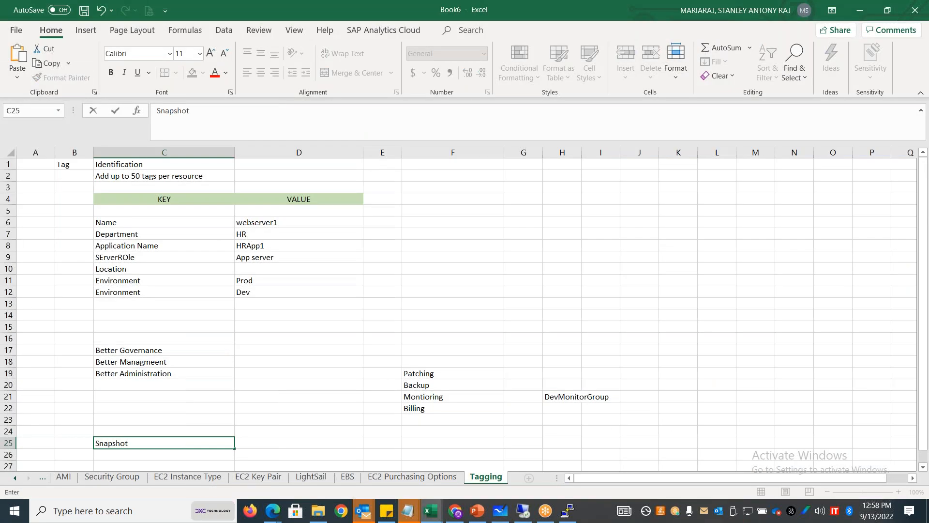
pyautogui.press('Tab')
pyautogui.write('Full')
pyautogui.press('Return')
# Enter "Subsequent Snapshot" in C26 with "Incremental" beside it in D26
pyautogui.press('Left')
pyautogui.write('Subsc')
pyautogui.press('BackSpace')
pyautogui.write('equent Snapshot')
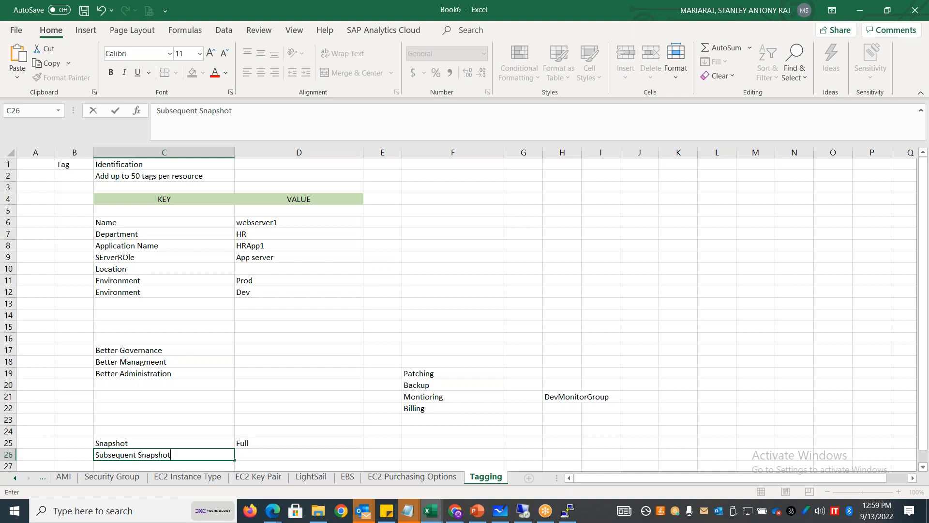
pyautogui.press('Tab')
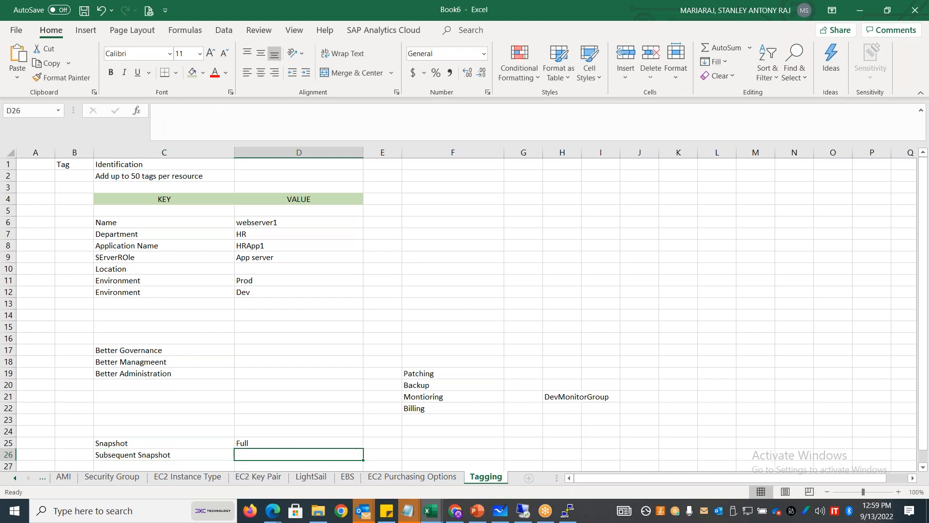
pyautogui.write('Incremental')
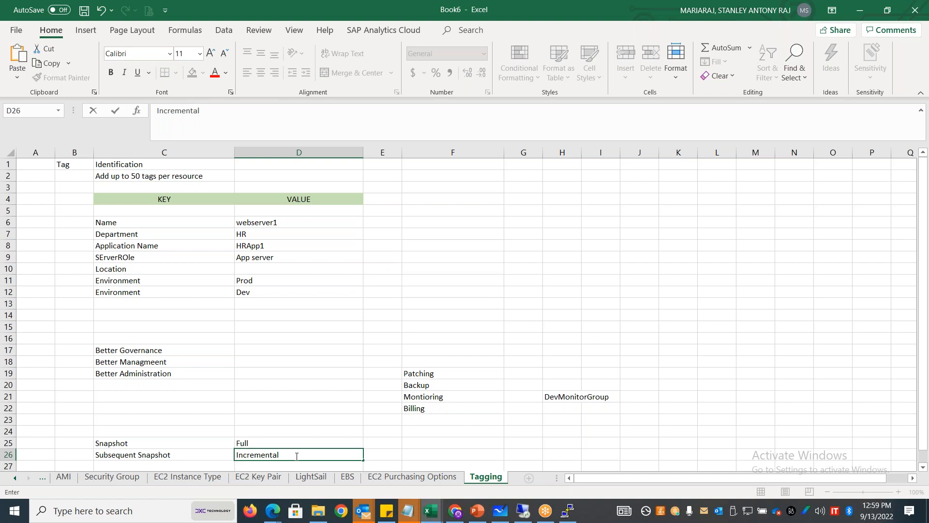
pyautogui.moveTo(296, 455); pyautogui.dragTo(221, 454)
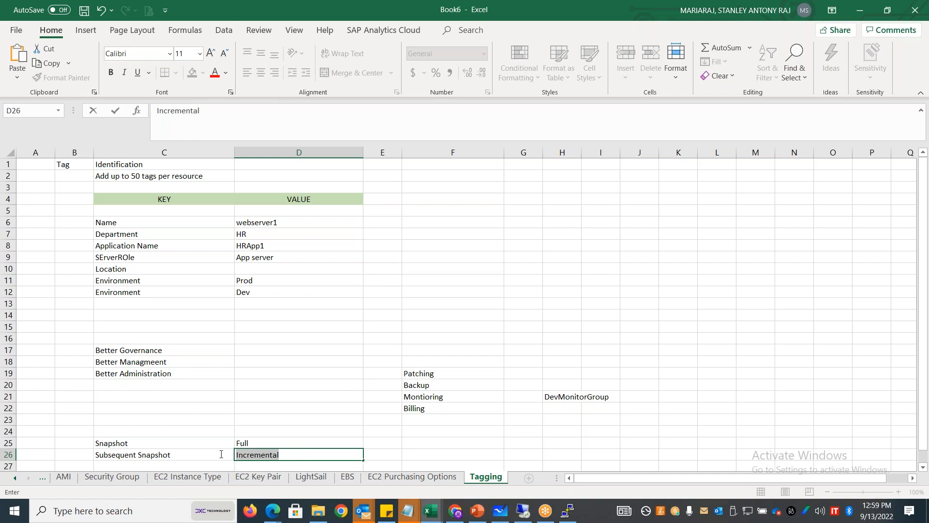
pyautogui.click(383, 458)
pyautogui.press('Down')
pyautogui.press('Down')
pyautogui.press('Down')
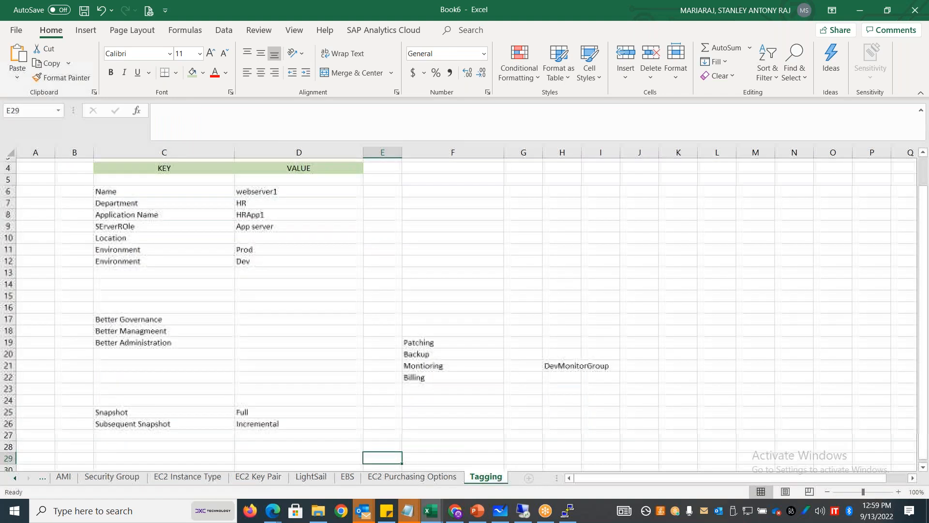
pyautogui.press('Down')
pyautogui.press('Up')
pyautogui.press('Up')
pyautogui.press('Up')
pyautogui.press('Up')
pyautogui.press('Up')
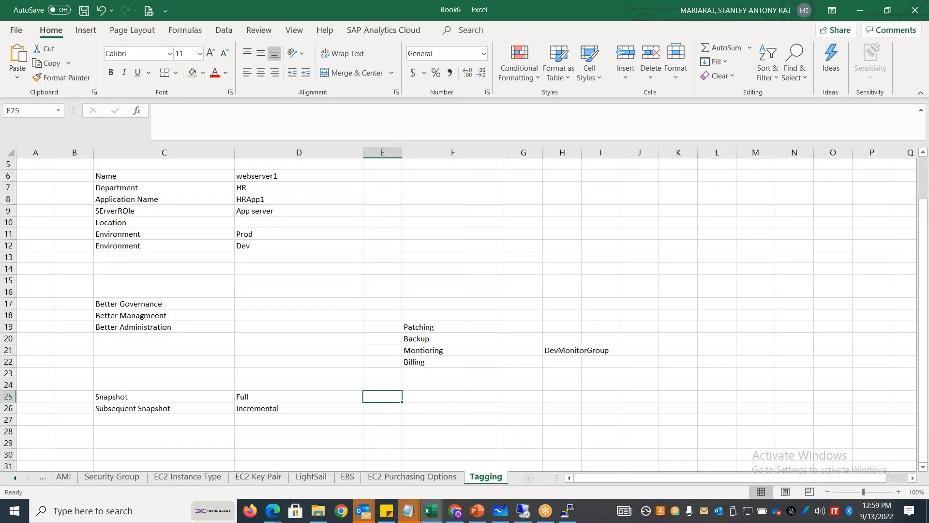
pyautogui.press('Right')
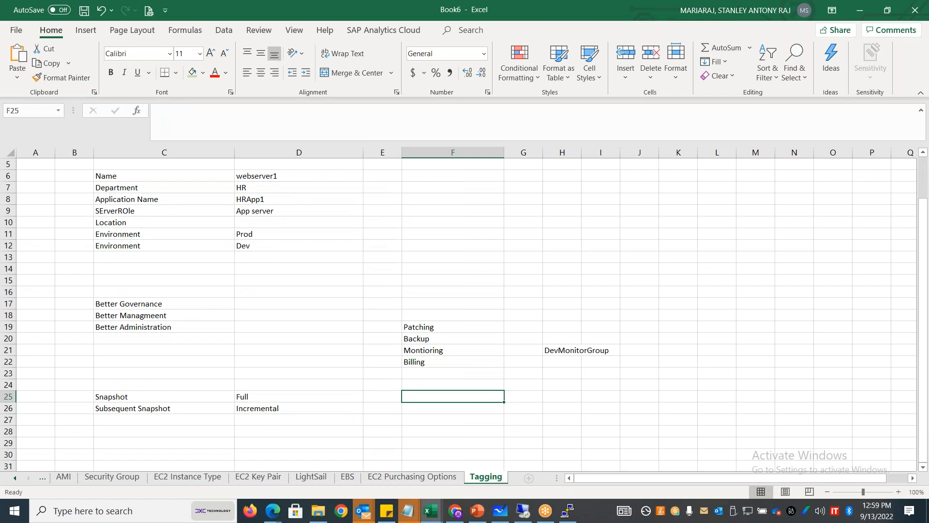
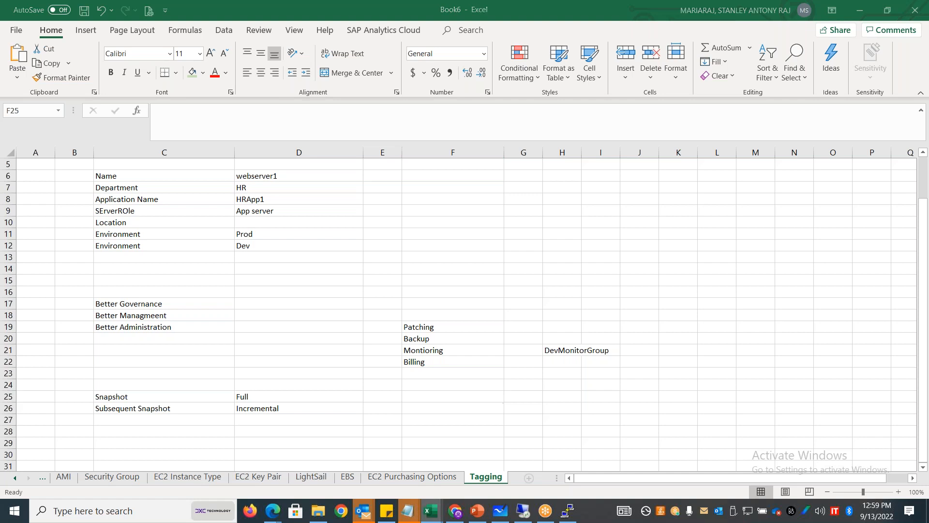
# Switch back to the Google Docs question list and examine question 36 about the EBS root volume persisting after termination
pyautogui.hotkey('alt', 'Tab')
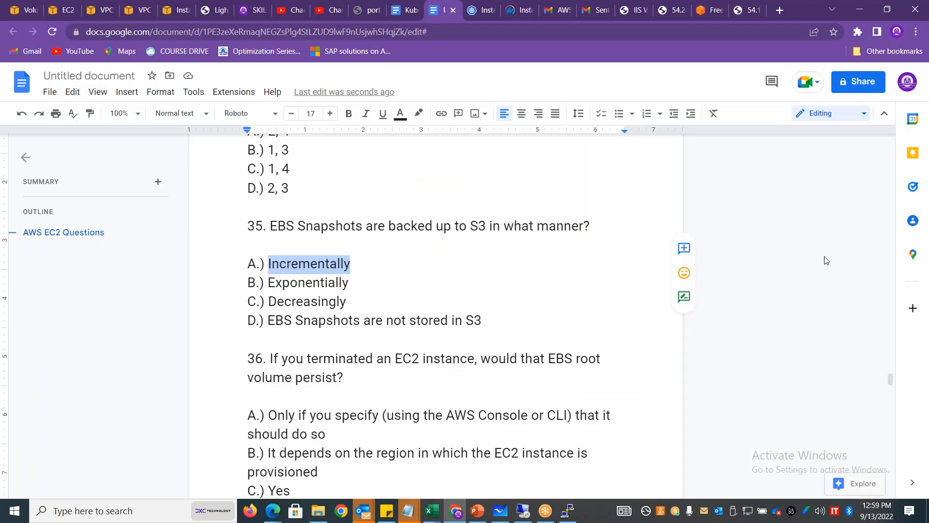
pyautogui.click(391, 360)
pyautogui.press('Down')
pyautogui.press('Down')
pyautogui.press('Down')
pyautogui.press('Down')
pyautogui.press('Down')
pyautogui.press('Down')
pyautogui.press('Down')
pyautogui.press('Down')
pyautogui.press('Down')
pyautogui.press('Down')
pyautogui.press('Down')
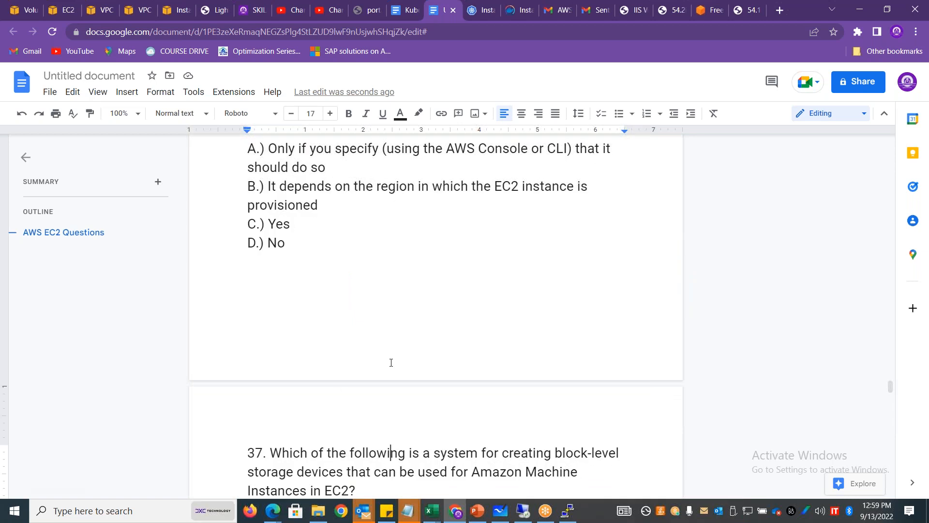
pyautogui.press('Up')
pyautogui.press('Up')
pyautogui.press('Up')
pyautogui.press('Up')
pyautogui.press('Up')
pyautogui.press('Up')
pyautogui.press('Up')
pyautogui.press('Up')
pyautogui.press('Up')
pyautogui.press('Up')
pyautogui.press('Up')
pyautogui.press('Up')
pyautogui.press('Up')
pyautogui.press('Up')
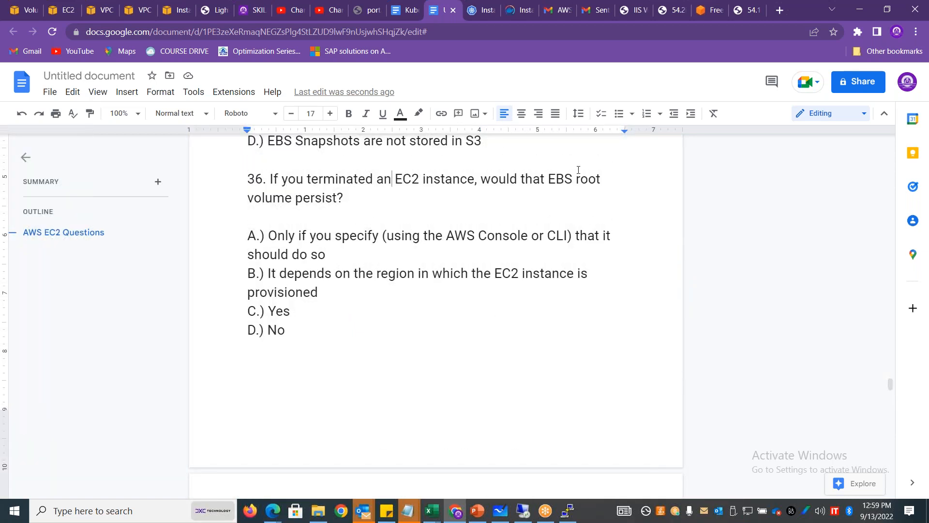
# Select the "EBS root" and "terminated an EC2 instance" wording of question 36 and its option C, "Yes", for emphasis
pyautogui.moveTo(555, 179); pyautogui.dragTo(608, 175)
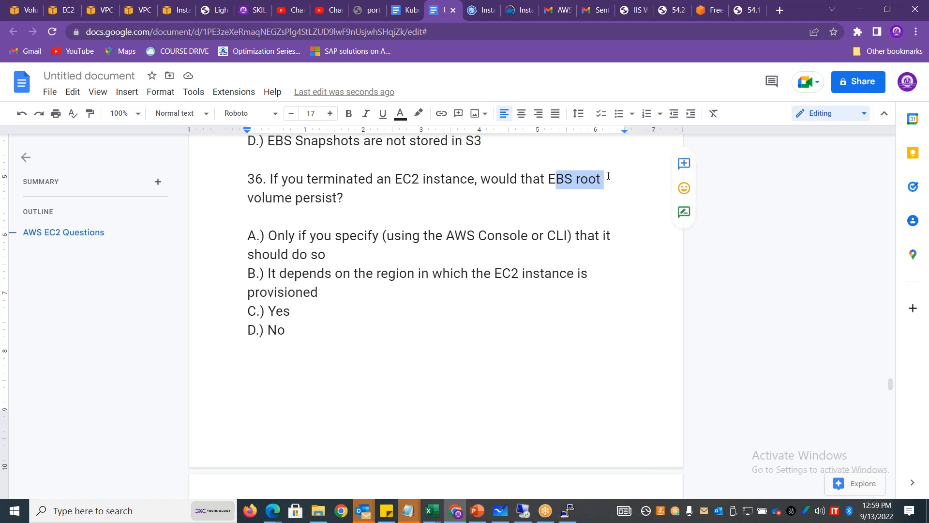
pyautogui.moveTo(295, 312); pyautogui.dragTo(242, 313)
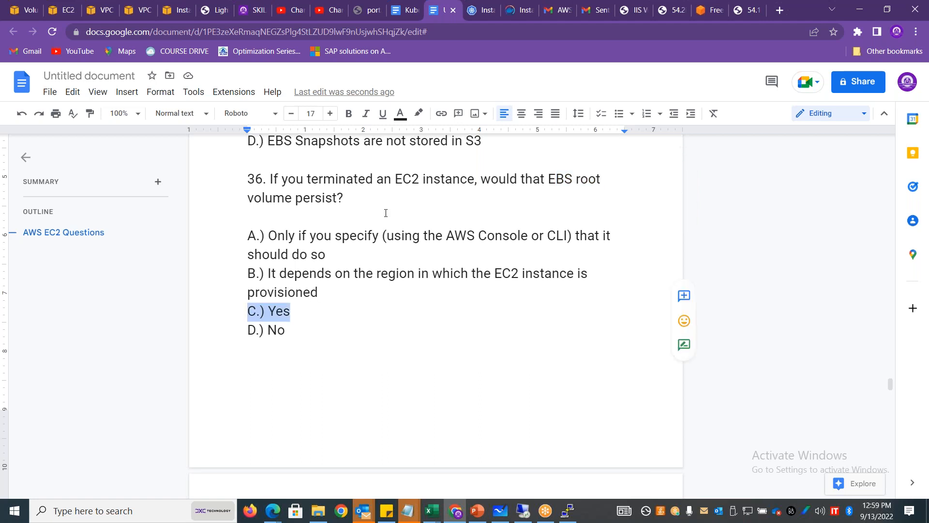
pyautogui.click(552, 176)
pyautogui.doubleClick(557, 177)
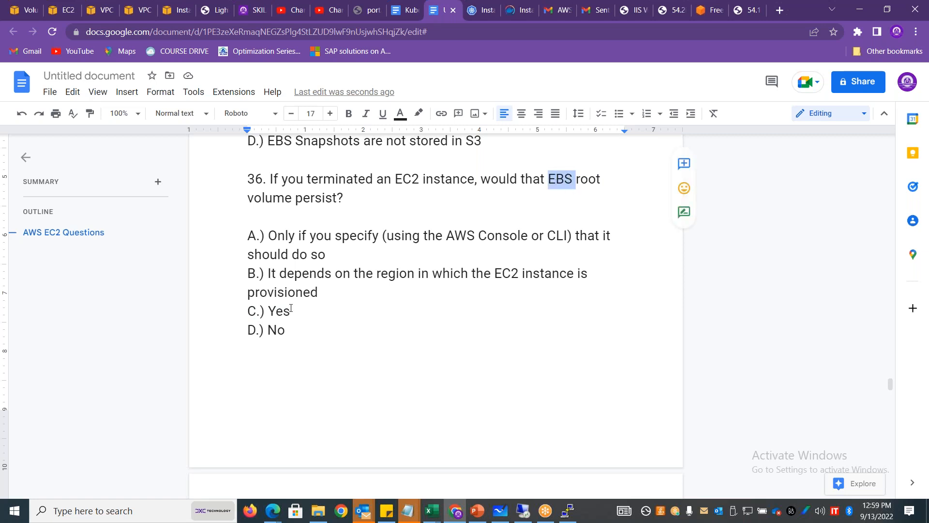
pyautogui.moveTo(308, 178); pyautogui.dragTo(464, 180)
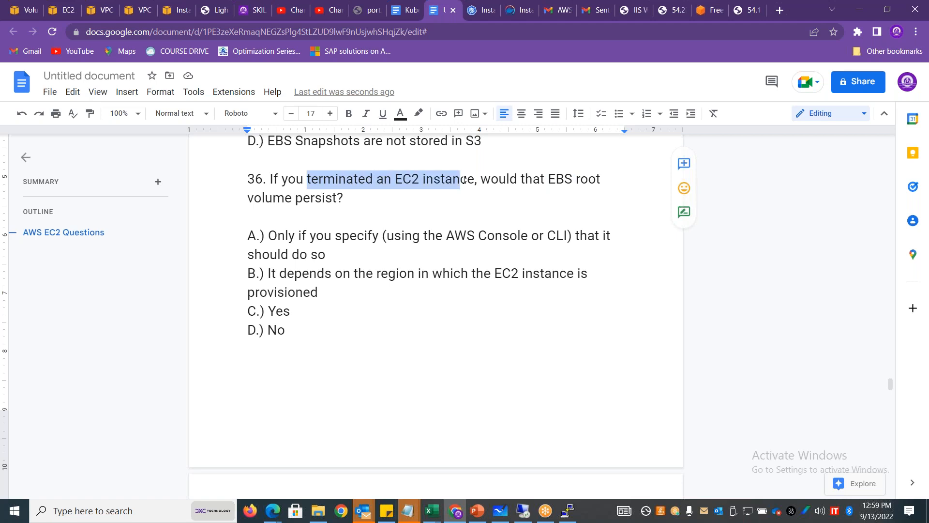
# Switch to the AWS EC2 console and open the Instances list
pyautogui.hotkey('alt', 'Tab')
pyautogui.click(174, 150)
pyautogui.click(17, 6)
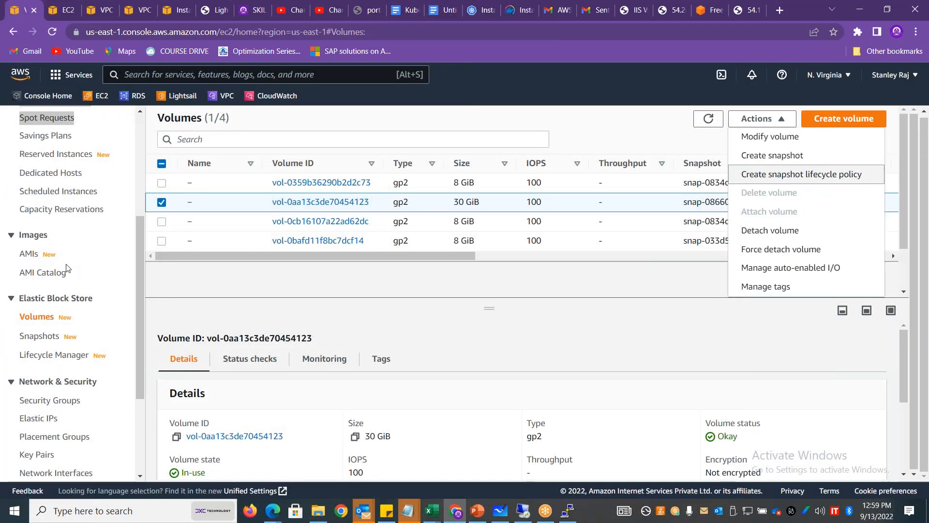
pyautogui.moveTo(143, 225); pyautogui.dragTo(142, 169)
pyautogui.click(53, 177)
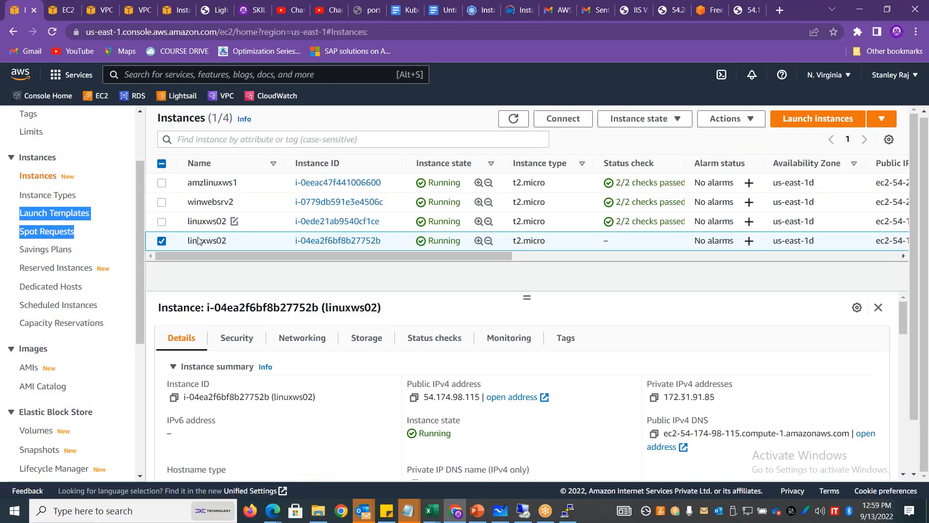
# Select amzlinuxws1, winwebsrv2 and linuxws02 (i-0ede21ab9540cf1ce) and request their termination
pyautogui.click(161, 241)
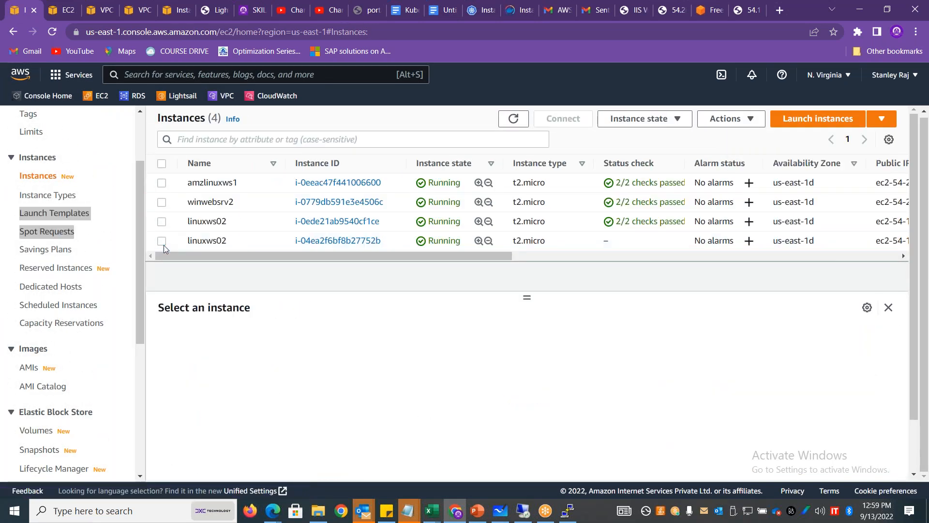
pyautogui.click(162, 163)
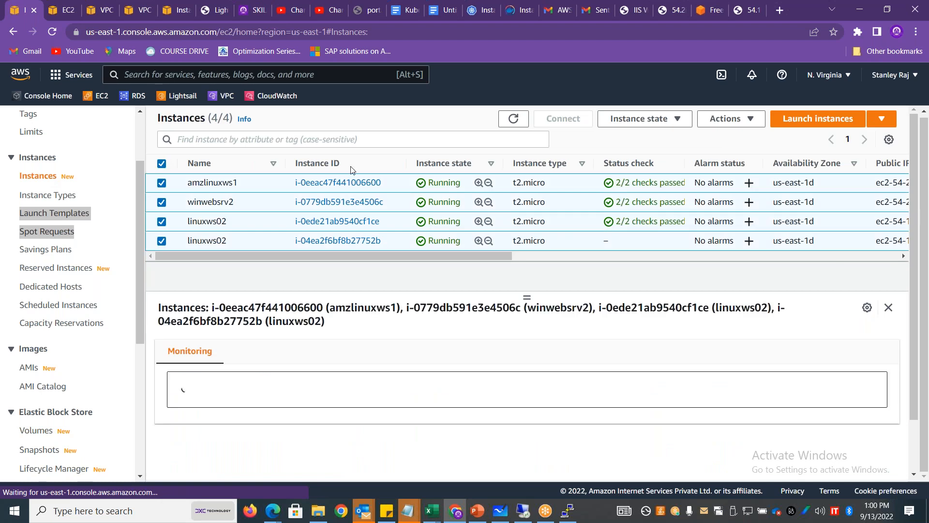
pyautogui.click(679, 122)
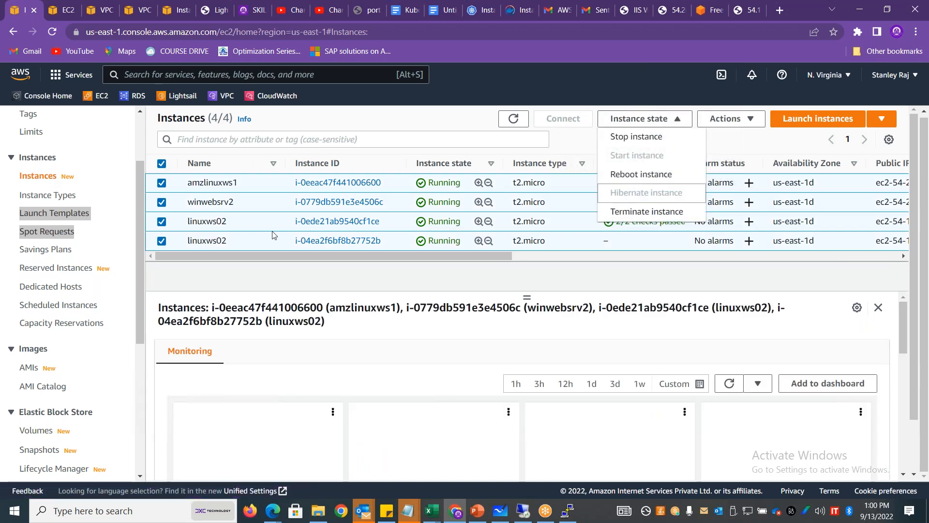
pyautogui.click(162, 240)
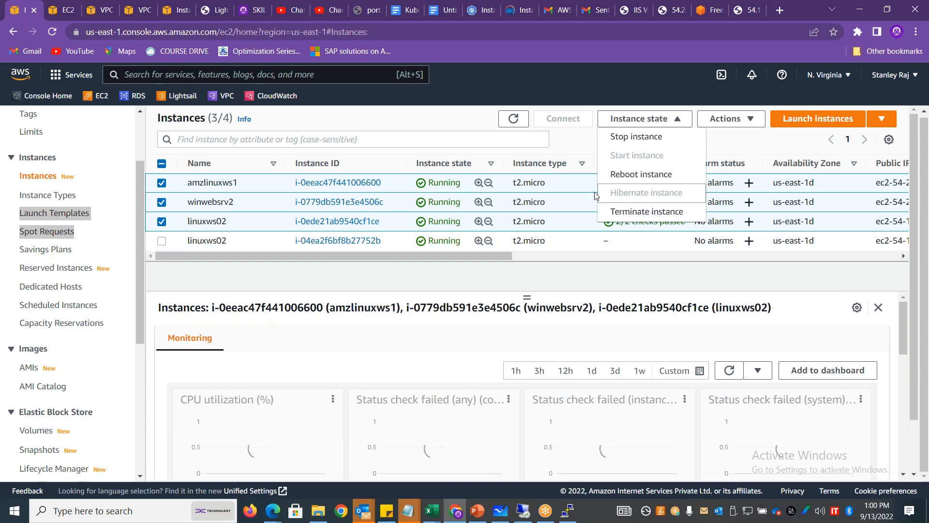
pyautogui.click(656, 213)
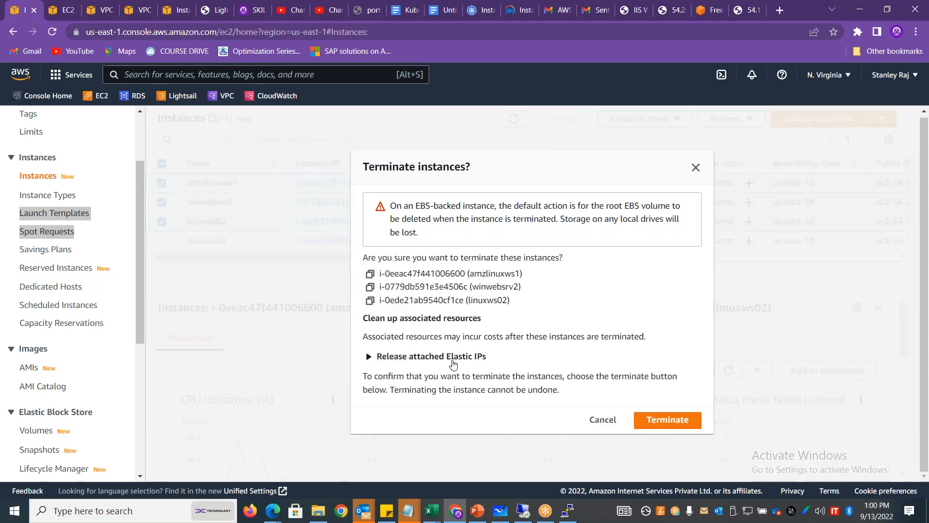
# Examine the termination dialog's section on releasing attached Elastic IPs and its warning about the root EBS volume
pyautogui.click(455, 358)
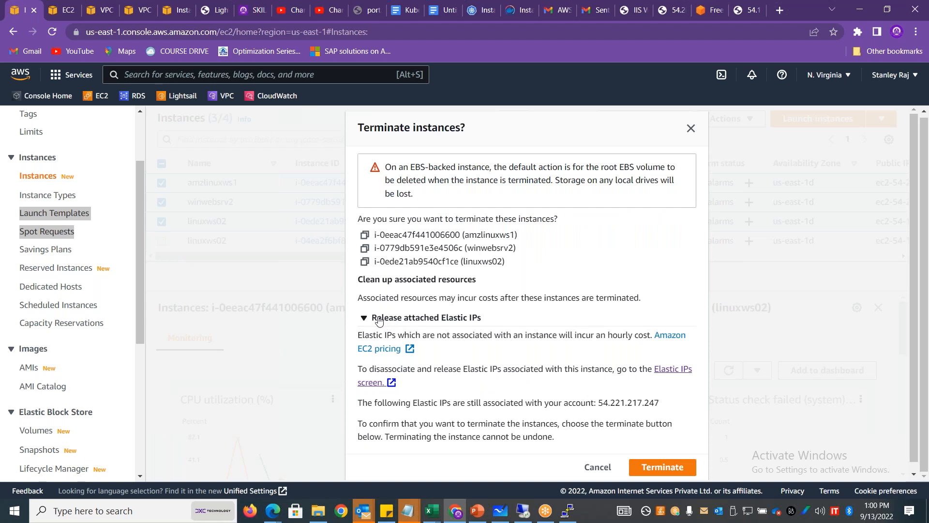
pyautogui.moveTo(481, 319); pyautogui.dragTo(373, 323)
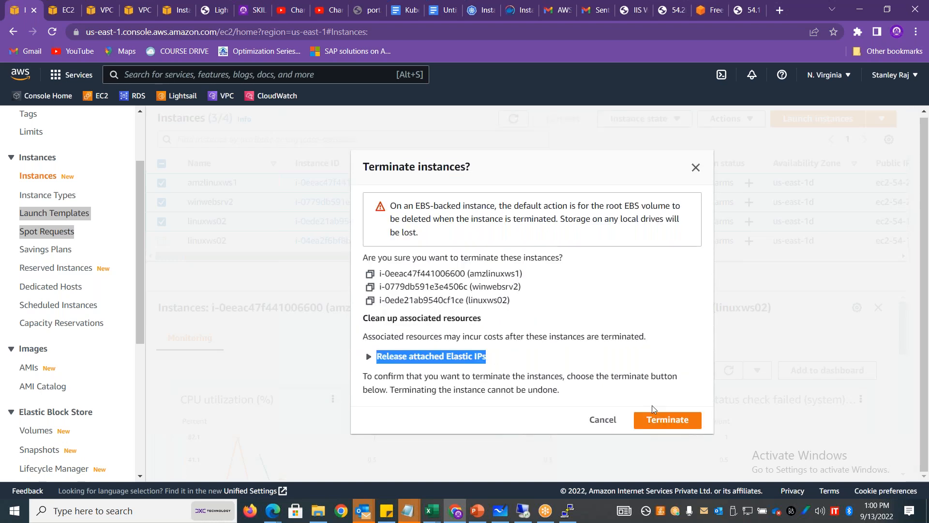
pyautogui.moveTo(404, 206); pyautogui.dragTo(680, 204)
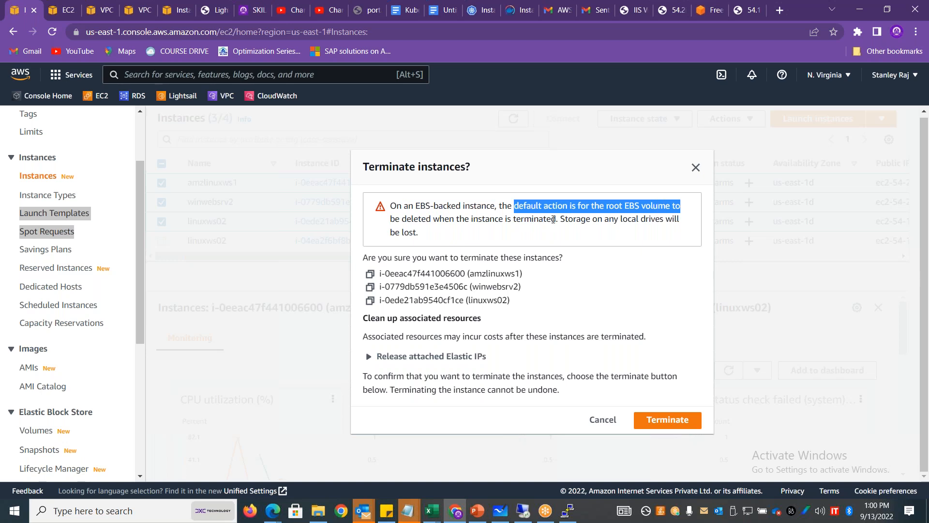
pyautogui.moveTo(554, 220); pyautogui.dragTo(479, 219)
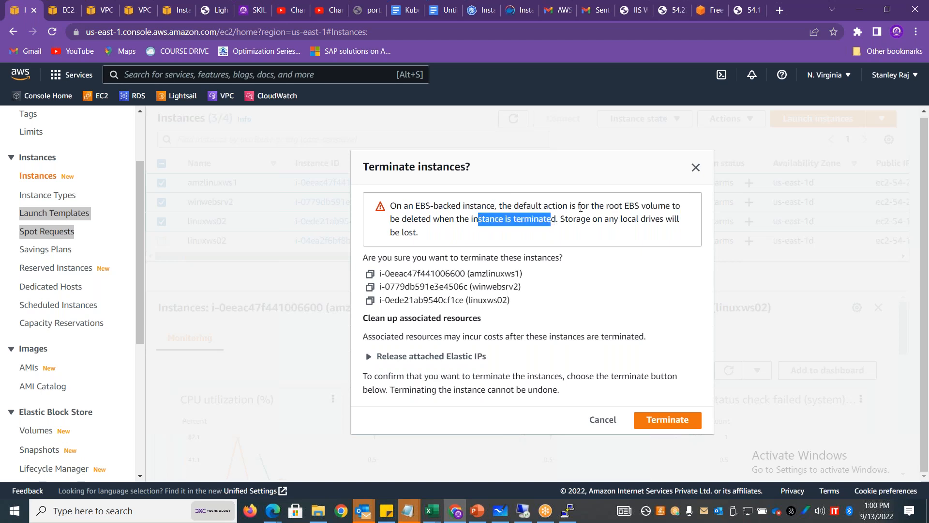
pyautogui.moveTo(624, 206); pyautogui.dragTo(653, 209)
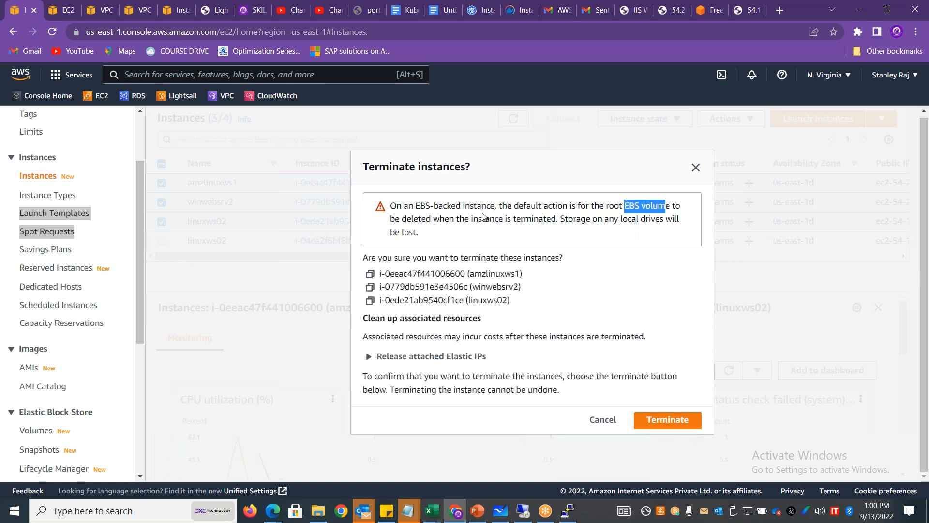
pyautogui.moveTo(439, 222); pyautogui.dragTo(382, 224)
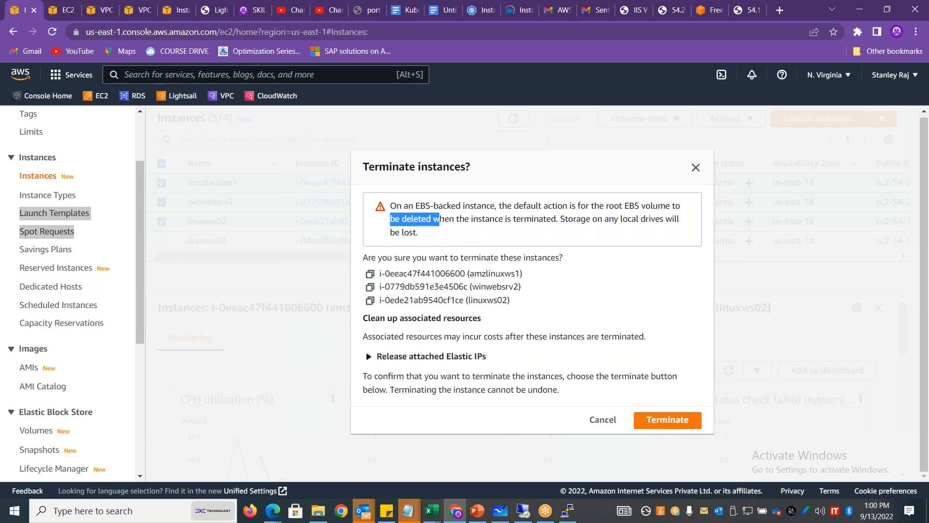
# Confirm the termination of the three selected instances and refresh the instance list
pyautogui.click(668, 419)
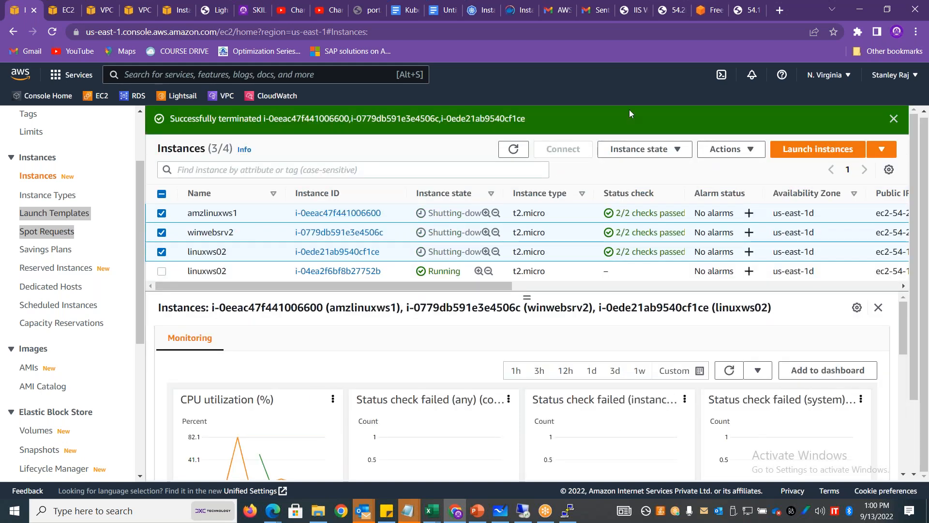
pyautogui.click(514, 148)
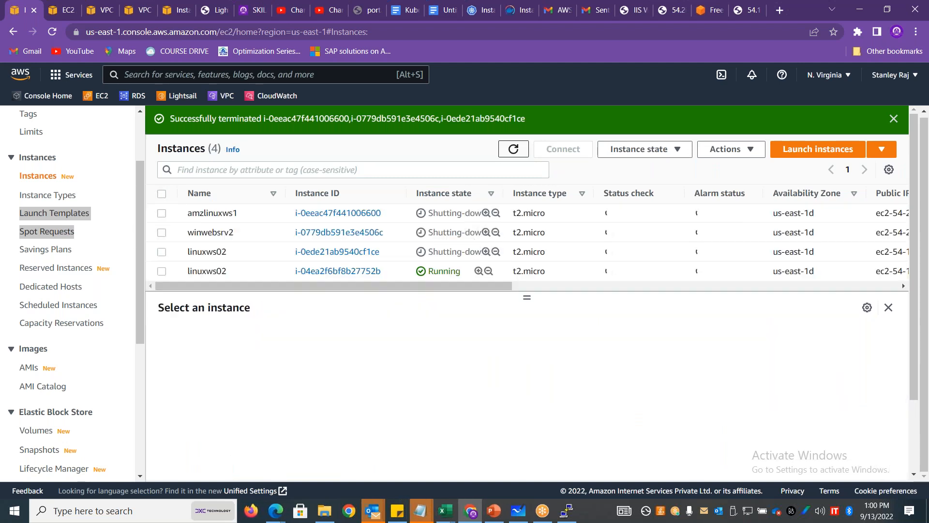
# Open the Elastic Block Store volumes list and refresh it to check the volumes' state and attached instances
pyautogui.moveTo(136, 260); pyautogui.dragTo(133, 346)
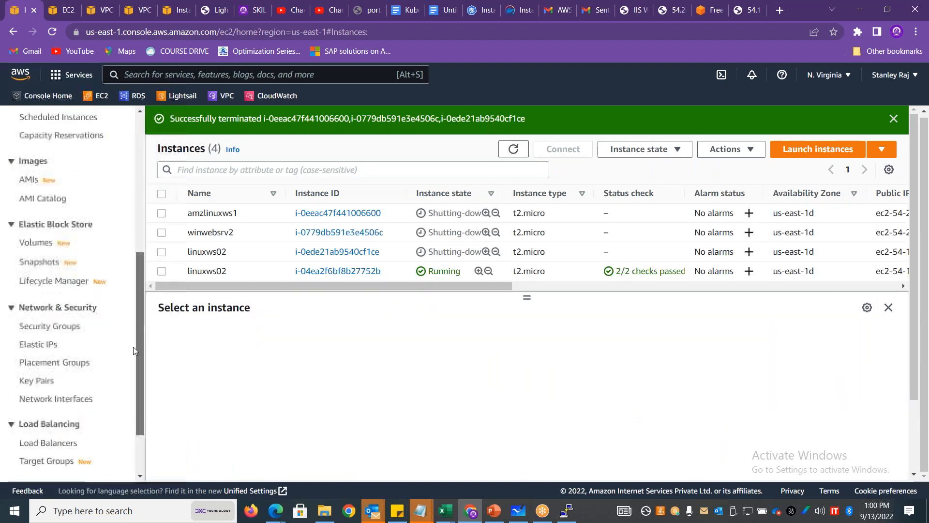
pyautogui.click(36, 242)
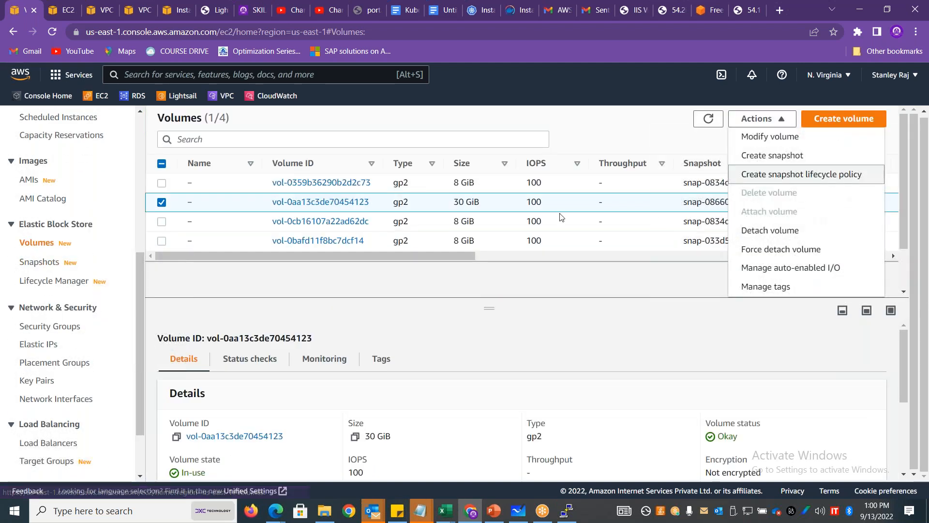
pyautogui.click(474, 263)
pyautogui.moveTo(474, 262); pyautogui.dragTo(684, 256)
pyautogui.click(707, 118)
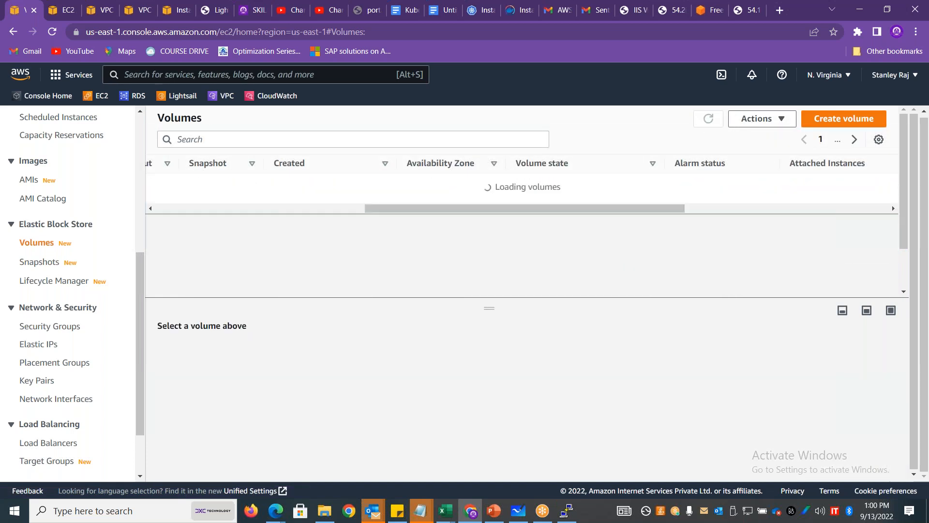
pyautogui.moveTo(559, 187); pyautogui.dragTo(509, 190)
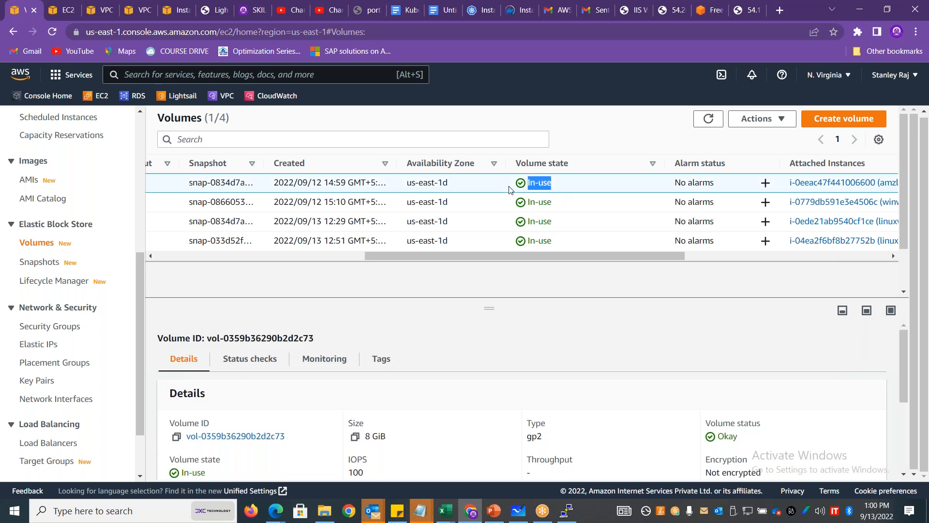
pyautogui.click(709, 118)
pyautogui.click(708, 118)
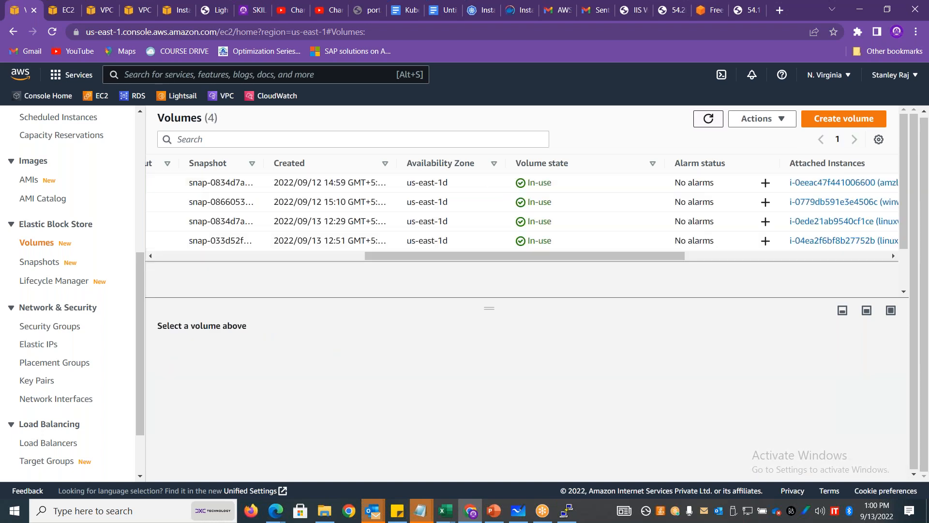
# Switch to the Google Docs question document and highlight answer D.) No under question 36
pyautogui.hotkey('alt', 'Tab')
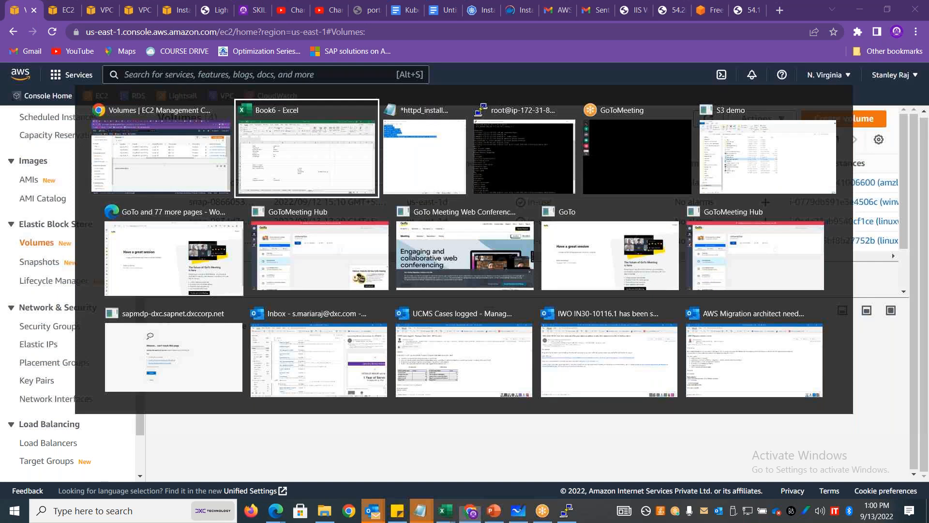
pyautogui.press('Escape')
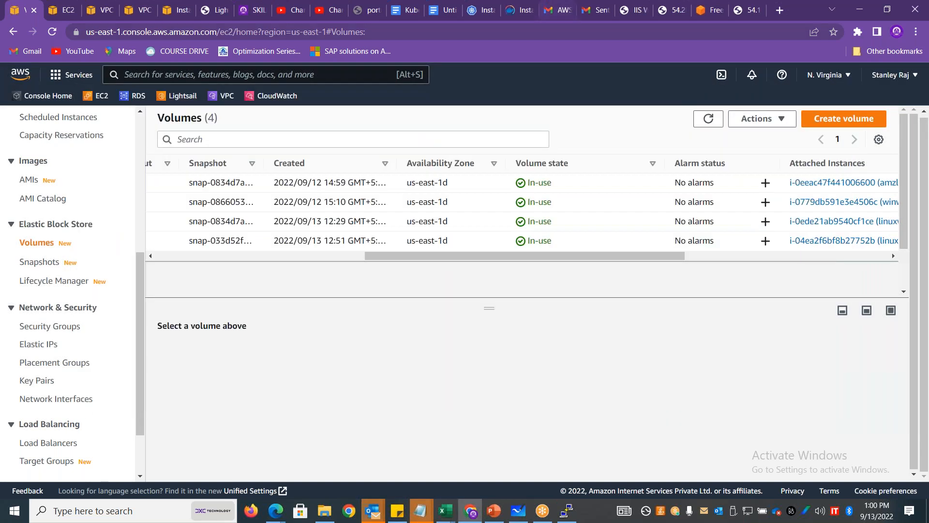
pyautogui.click(441, 9)
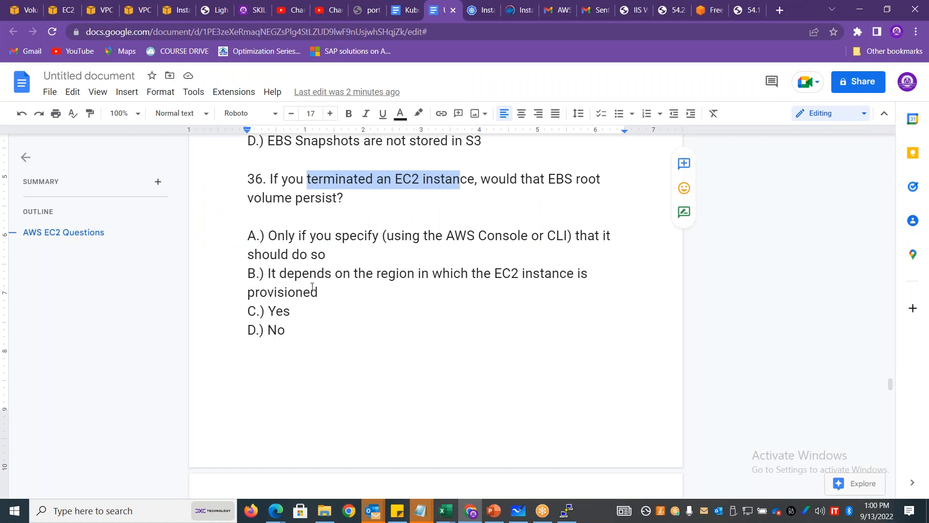
pyautogui.moveTo(321, 319); pyautogui.dragTo(236, 330)
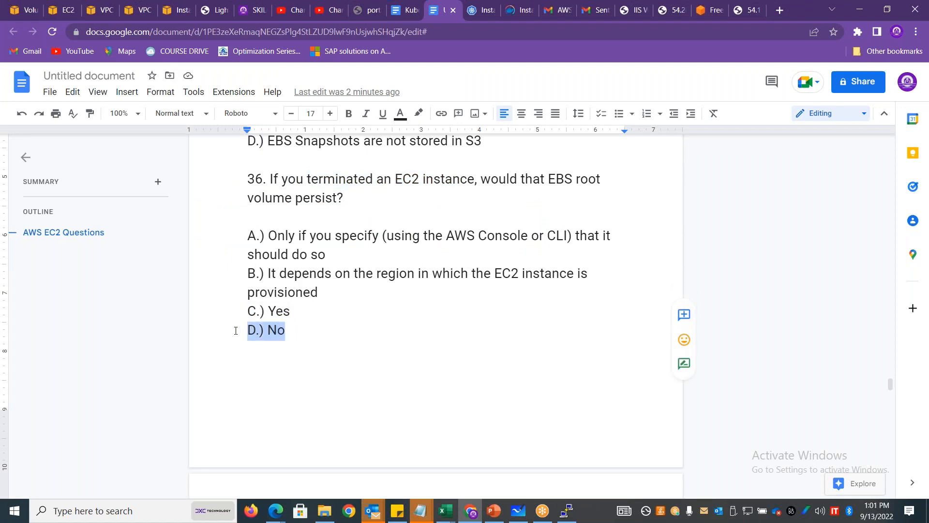
# Return to the EC2 console, refresh the volumes list and highlight the details of the listed volume
pyautogui.click(18, 16)
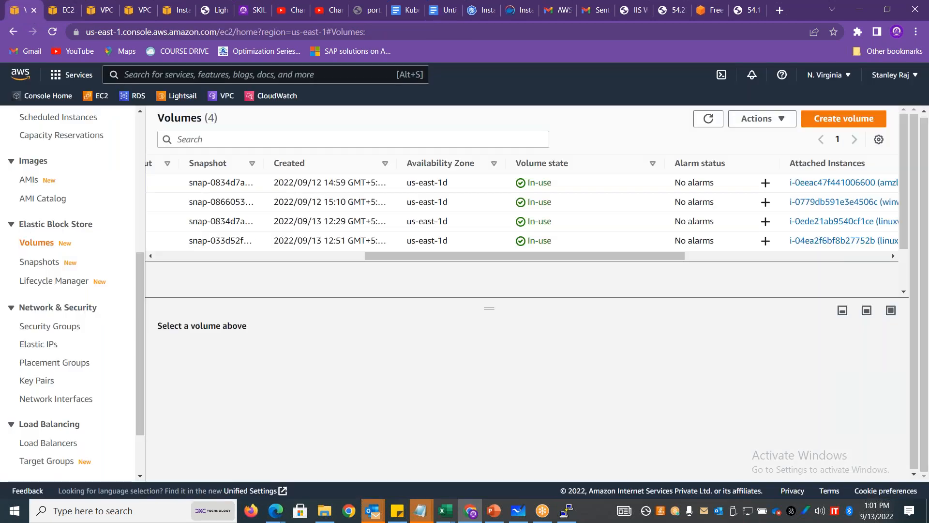
pyautogui.click(709, 119)
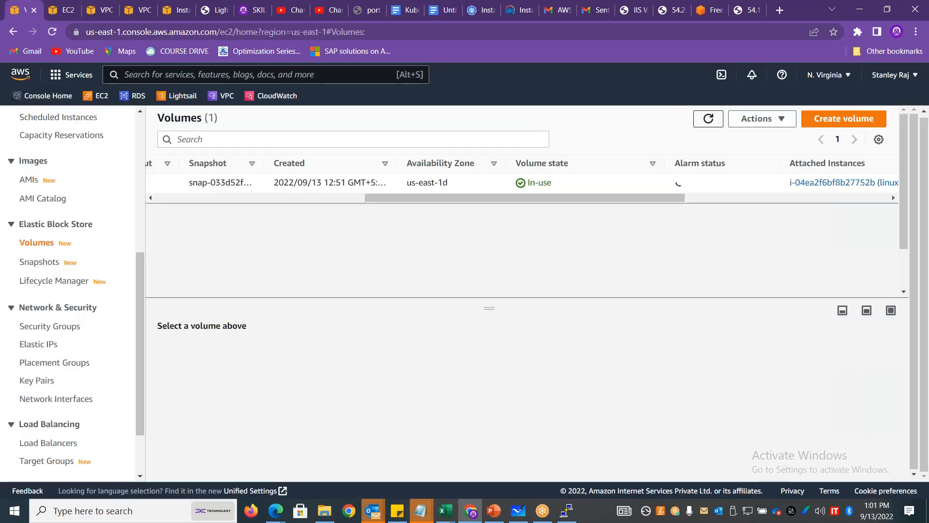
pyautogui.moveTo(592, 187); pyautogui.dragTo(185, 186)
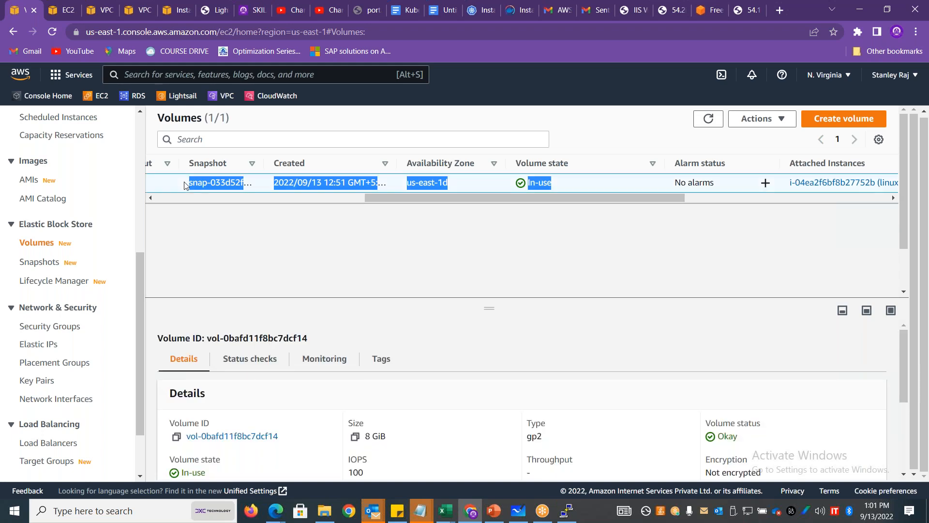
# Go back to question 36 in Google Docs and highlight its EBS root volume wording and answer D.) No
pyautogui.click(442, 13)
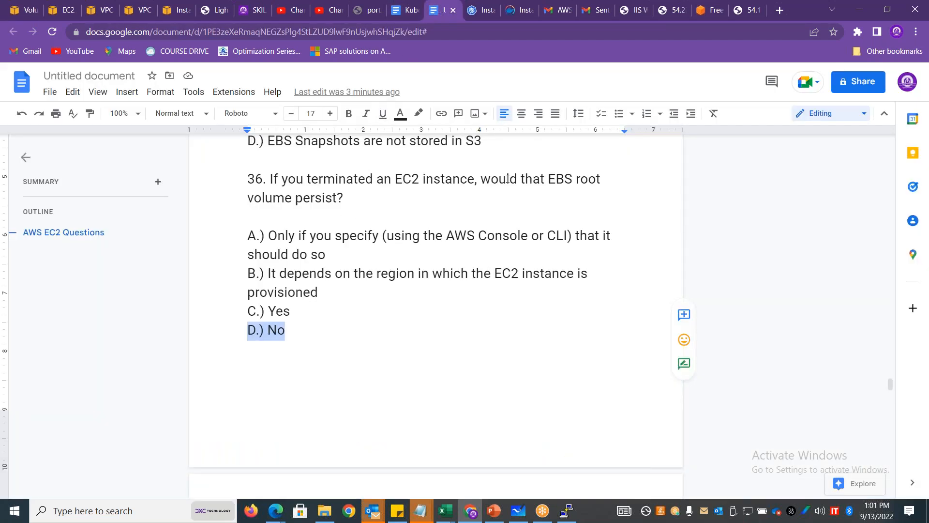
pyautogui.moveTo(507, 179); pyautogui.dragTo(599, 182)
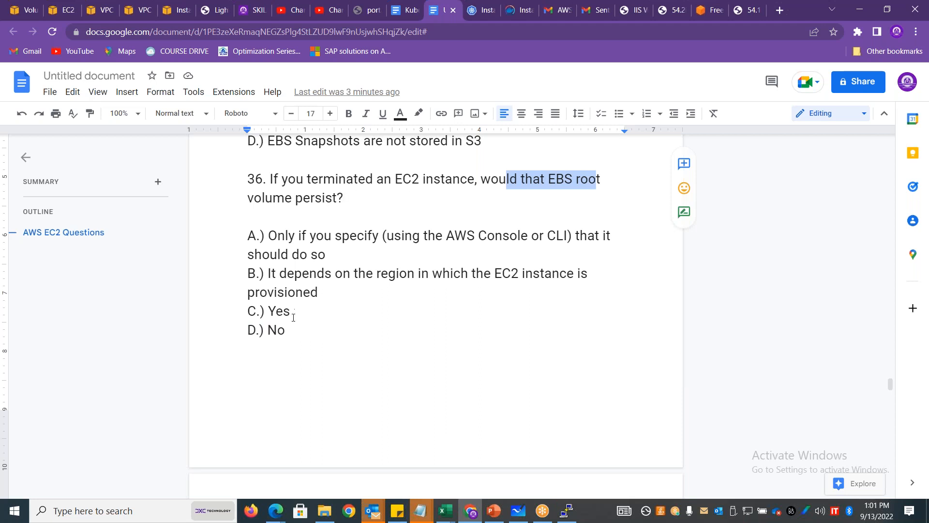
pyautogui.moveTo(295, 329); pyautogui.dragTo(239, 330)
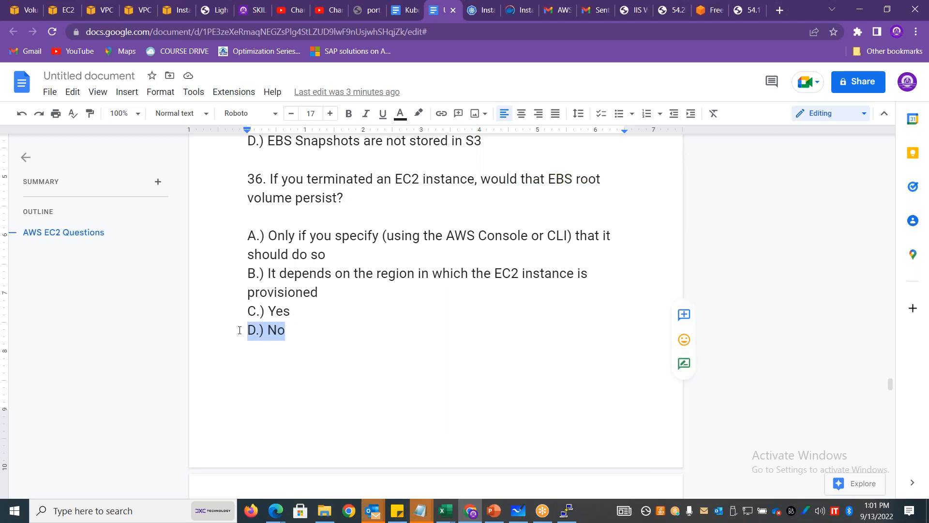
pyautogui.click(239, 330)
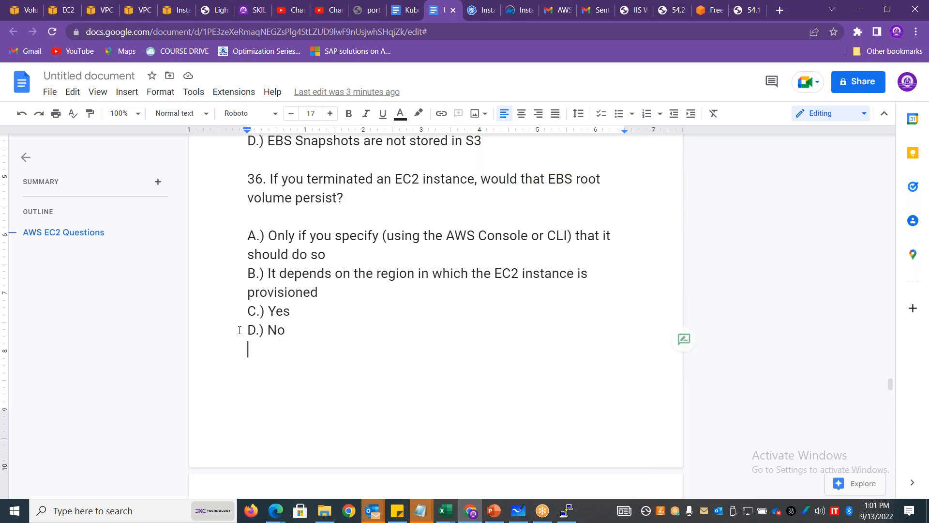
# Look through questions 37 to 42 in the document and return to question 37 on block-level storage
pyautogui.scroll(-6, 239, 330)
pyautogui.press('Down')
pyautogui.press('Down')
pyautogui.press('Down')
pyautogui.press('Down')
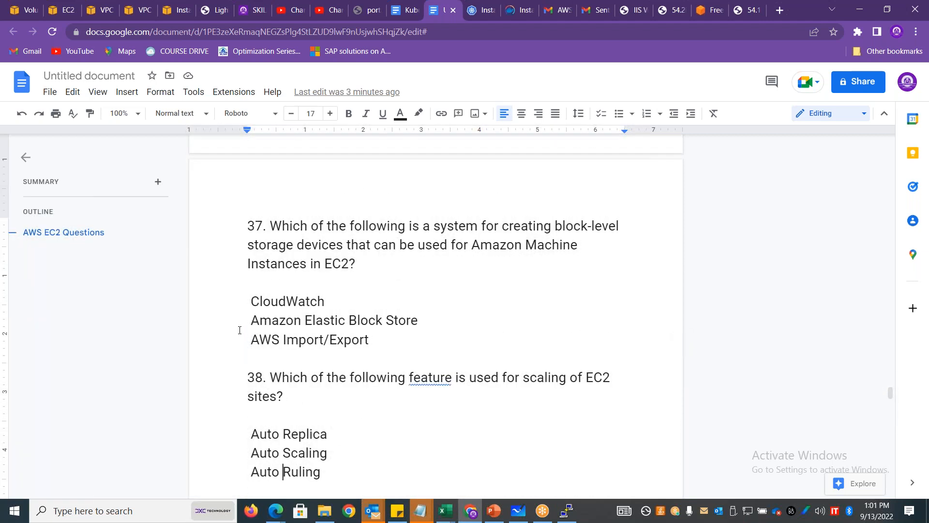
pyautogui.press('Down')
pyautogui.press('Down')
pyautogui.press('Down')
pyautogui.press('Down')
pyautogui.press('Down')
pyautogui.press('Down')
pyautogui.press('Down')
pyautogui.press('Down')
pyautogui.press('Down')
pyautogui.press('Down')
pyautogui.press('Down')
pyautogui.press('Down')
pyautogui.press('Down')
pyautogui.press('Down')
pyautogui.press('Down')
pyautogui.press('Down')
pyautogui.press('Down')
pyautogui.press('Down')
pyautogui.press('Down')
pyautogui.press('Down')
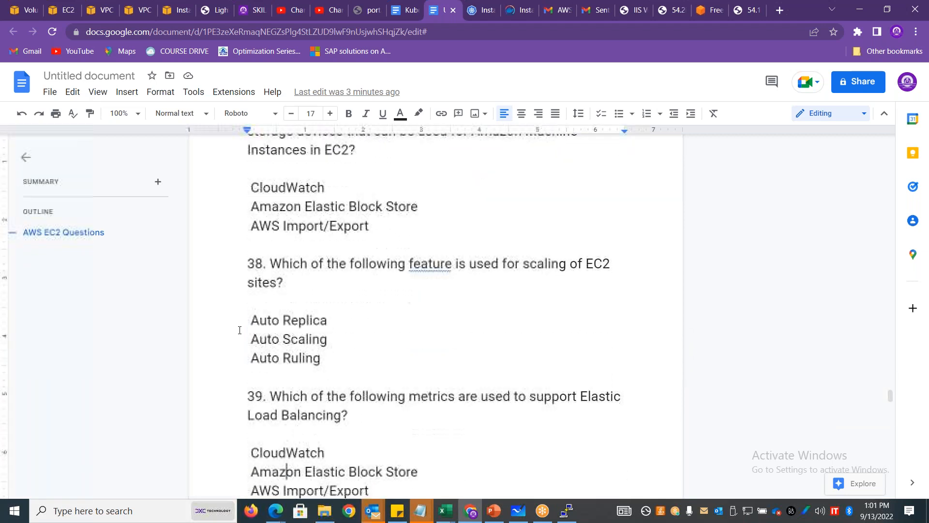
pyautogui.press('Up')
pyautogui.press('Up')
pyautogui.press('Up')
pyautogui.press('Up')
pyautogui.press('Up')
pyautogui.press('Up')
pyautogui.press('Up')
pyautogui.press('Up')
pyautogui.press('Up')
pyautogui.press('Up')
pyautogui.press('Up')
pyautogui.press('Up')
pyautogui.press('Up')
pyautogui.press('Up')
pyautogui.press('Up')
pyautogui.press('Up')
pyautogui.press('Up')
pyautogui.press('Up')
pyautogui.press('Up')
pyautogui.press('Up')
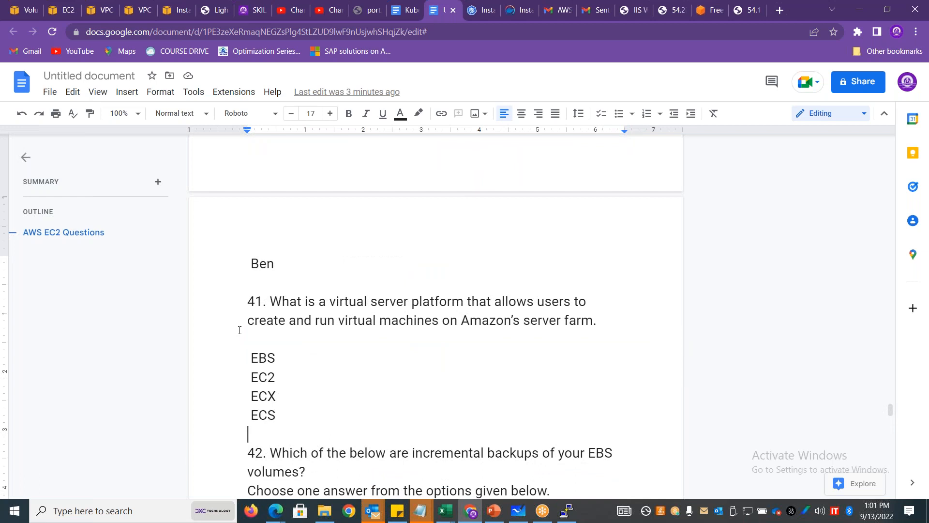
pyautogui.press('Up')
pyautogui.press('Up')
pyautogui.press('Up')
pyautogui.press('Up')
pyautogui.press('Up')
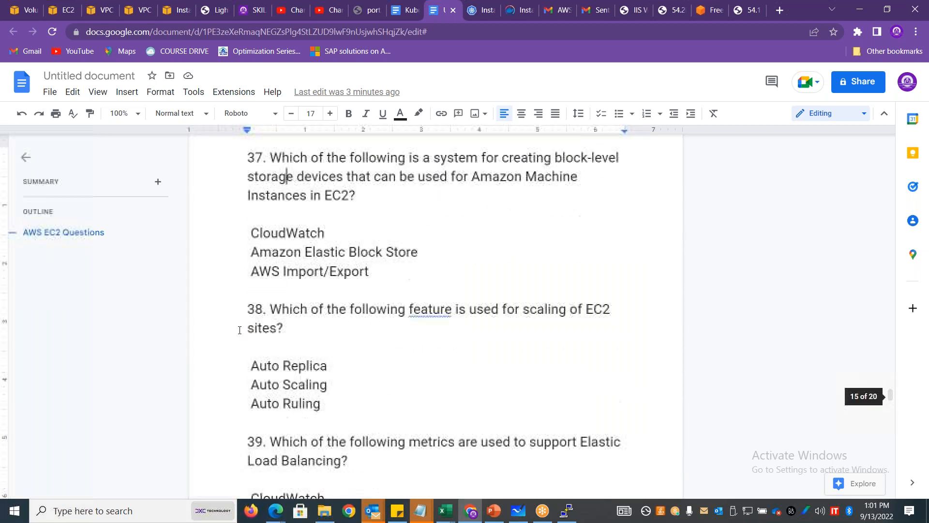
# Switch to the EC2 console and look through its service categories, from Auto Scaling back up to Instances
pyautogui.click(15, 9)
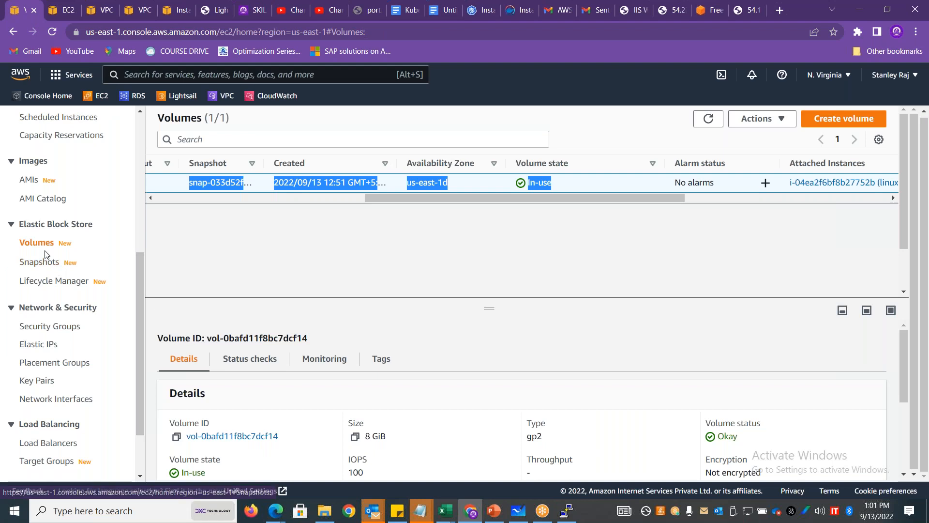
pyautogui.moveTo(141, 290); pyautogui.dragTo(141, 329)
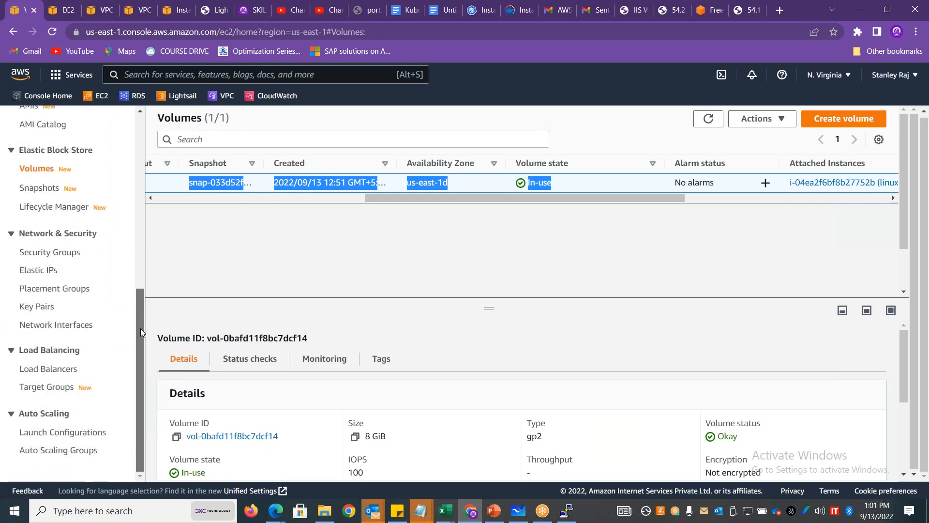
pyautogui.moveTo(141, 329); pyautogui.dragTo(127, 173)
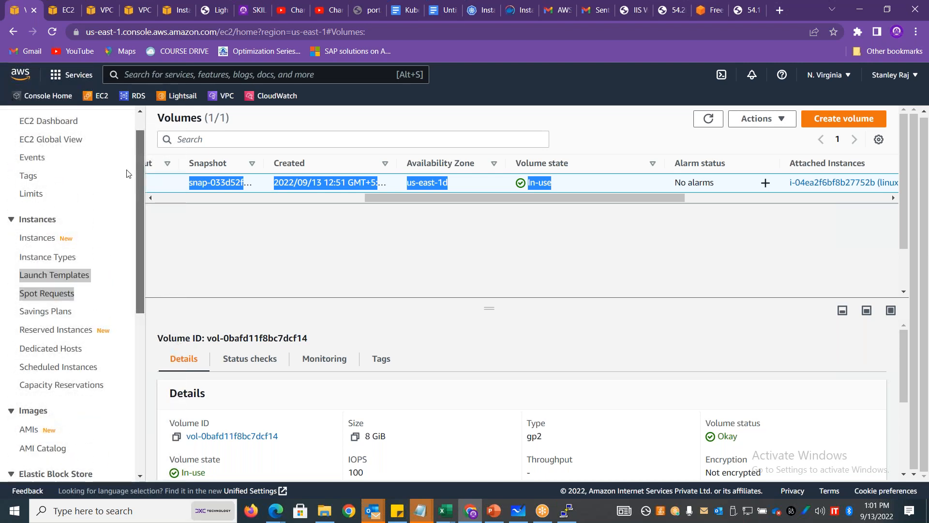